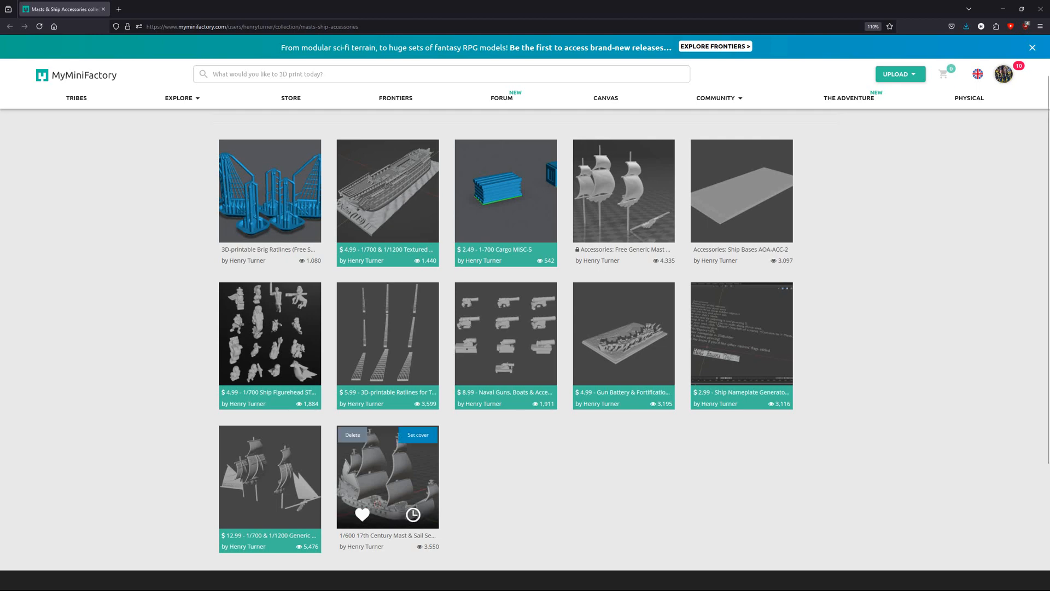
Open the ship figurehead, 3D-printable ratlines and naval guns objects from the Masts & Ship Accessories collection in separate browser tabs
{"action": "scroll", "coordinate": [93, 360], "scroll_direction": "up", "scroll_amount": 2}
{"action": "left_click_drag", "start_coordinate": [212, 128], "coordinate": [475, 128]}
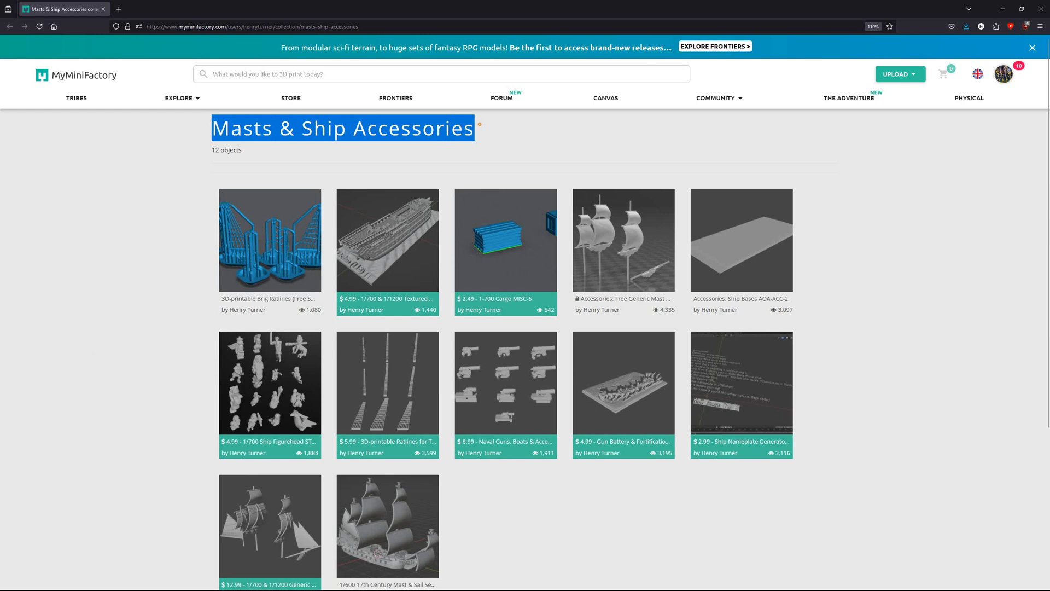
{"action": "left_click", "coordinate": [479, 124]}
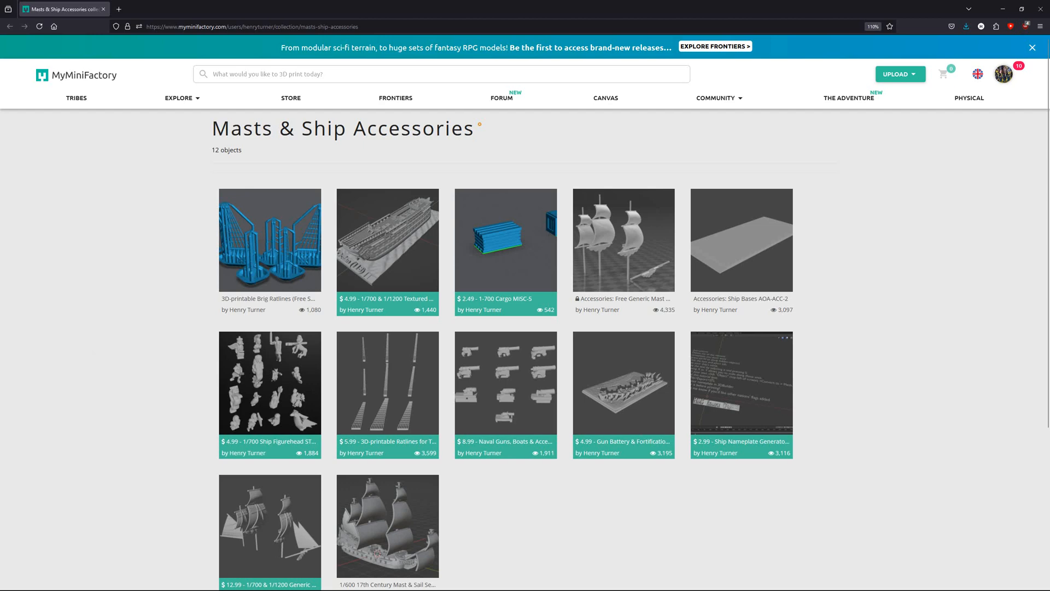
{"action": "middle_click", "coordinate": [270, 382]}
{"action": "middle_click", "coordinate": [388, 383]}
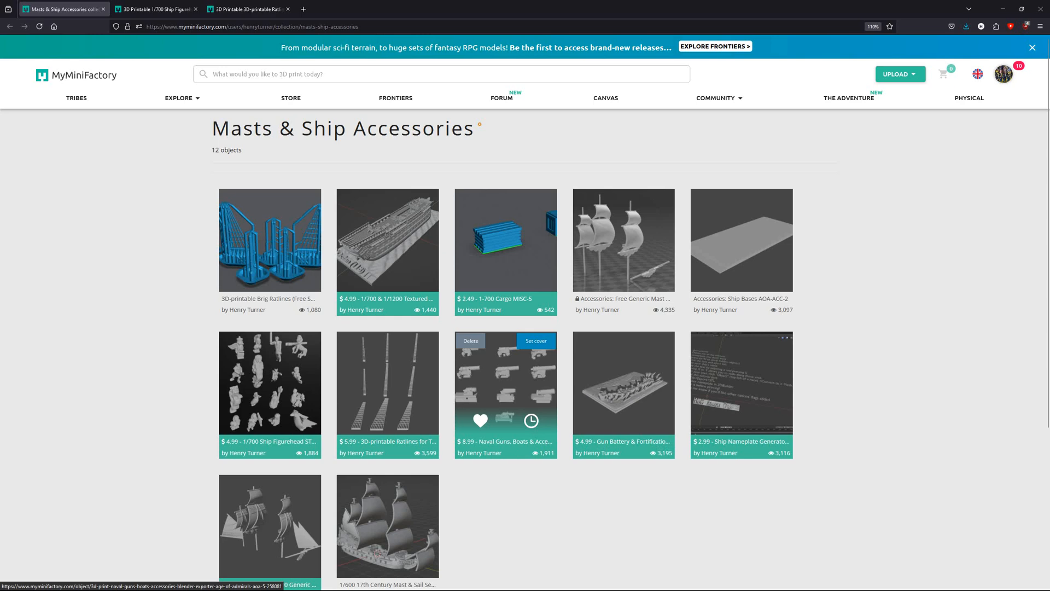
{"action": "middle_click", "coordinate": [506, 383]}
{"action": "scroll", "coordinate": [506, 383], "scroll_direction": "down", "scroll_amount": 3}
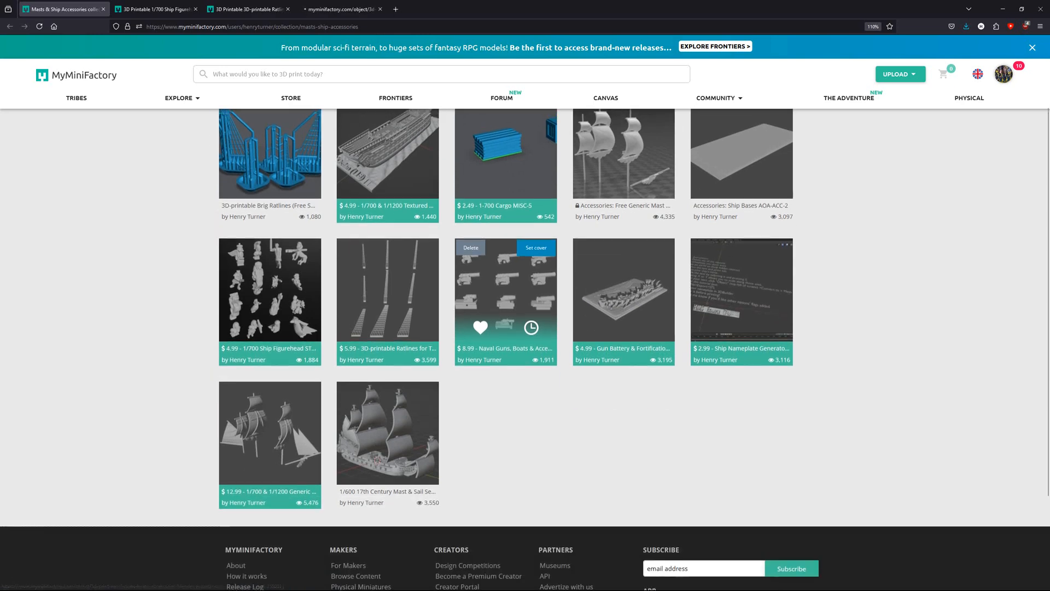
{"action": "scroll", "coordinate": [506, 383], "scroll_direction": "up", "scroll_amount": 1}
Download the figurehead STLs, the 3D-printable Ratlines 1.2 archive and the Naval Gun & Accessories Exporter 1.02 archive from their object pages
{"action": "left_click", "coordinate": [156, 9]}
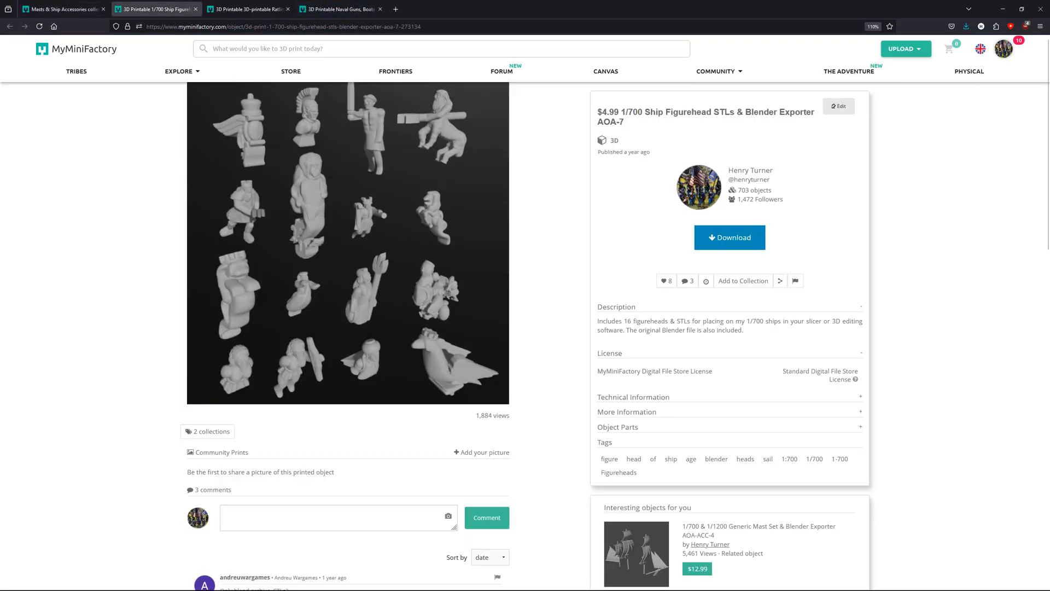
{"action": "left_click", "coordinate": [729, 237]}
{"action": "left_click", "coordinate": [249, 10]}
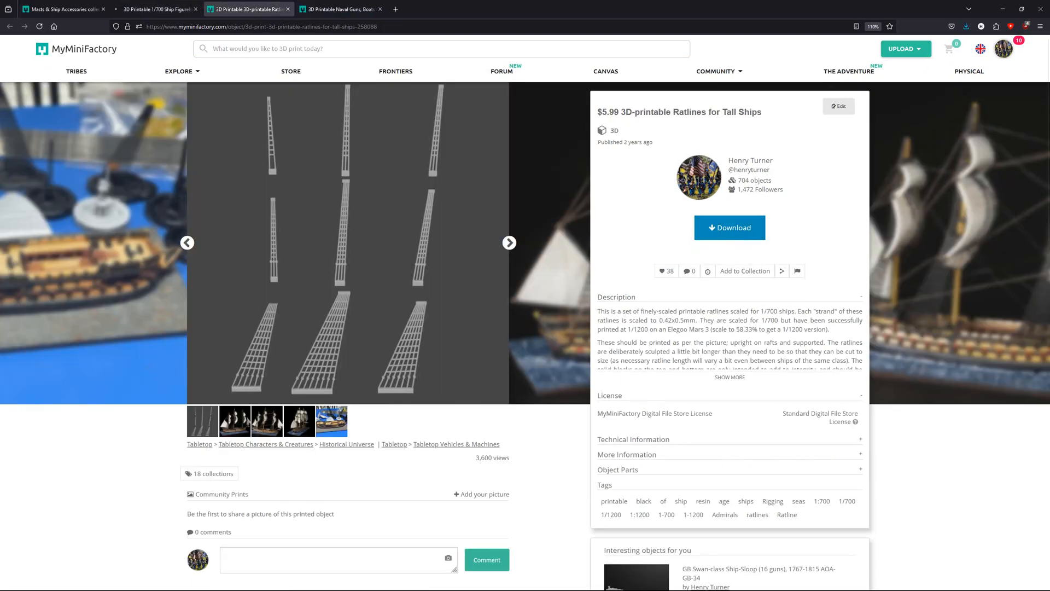
{"action": "left_click", "coordinate": [730, 228]}
{"action": "left_click", "coordinate": [339, 9]}
{"action": "left_click", "coordinate": [730, 238]}
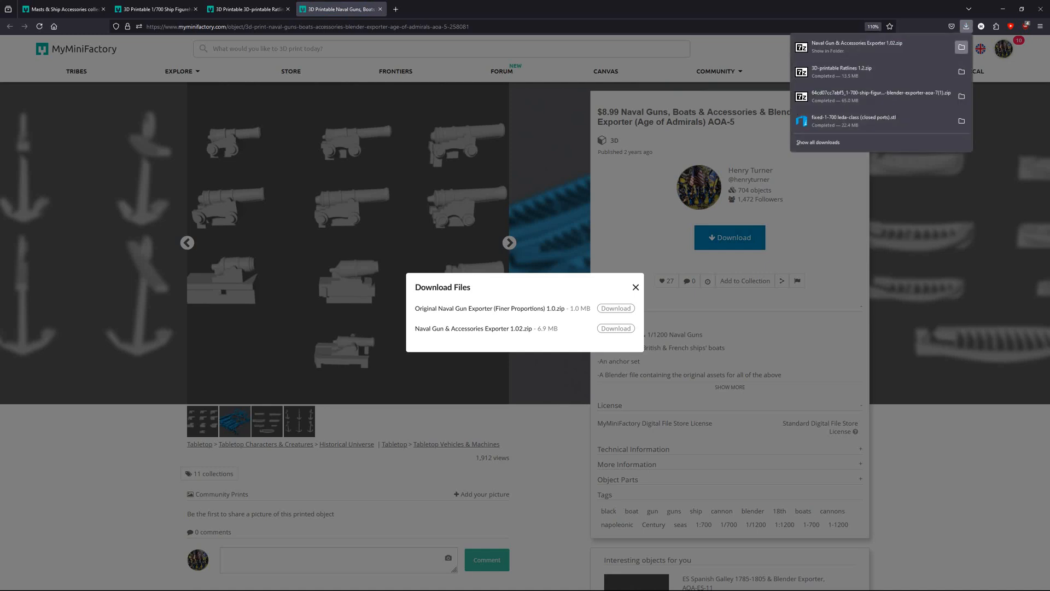
Show the downloaded files in their folder and extract the 3D-printable Ratlines 1.2 archive to the default destination
{"action": "left_click", "coordinate": [962, 47]}
{"action": "left_click", "coordinate": [284, 346]}
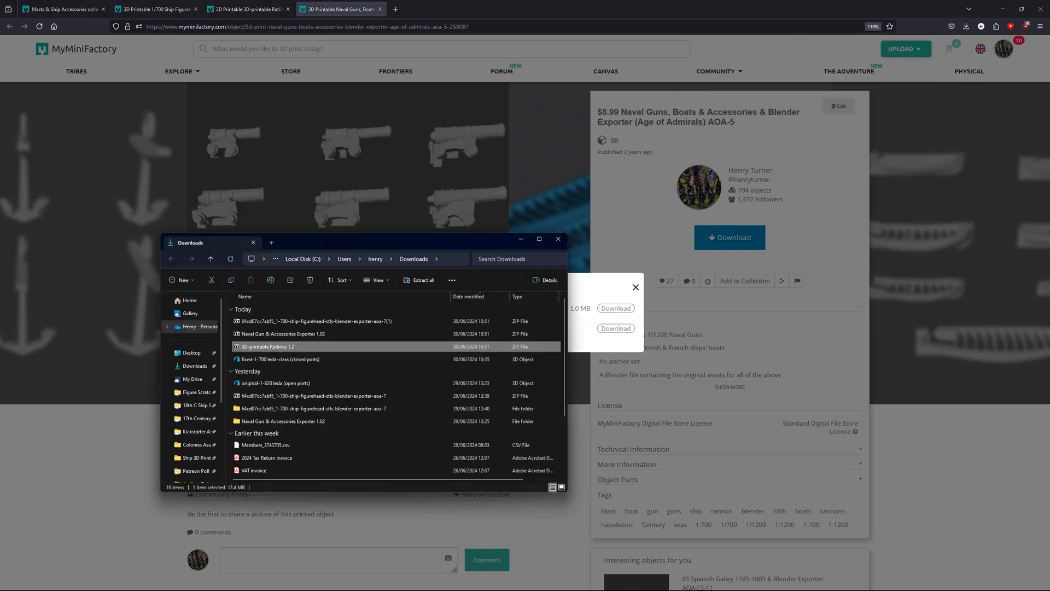
{"action": "right_click", "coordinate": [276, 347]}
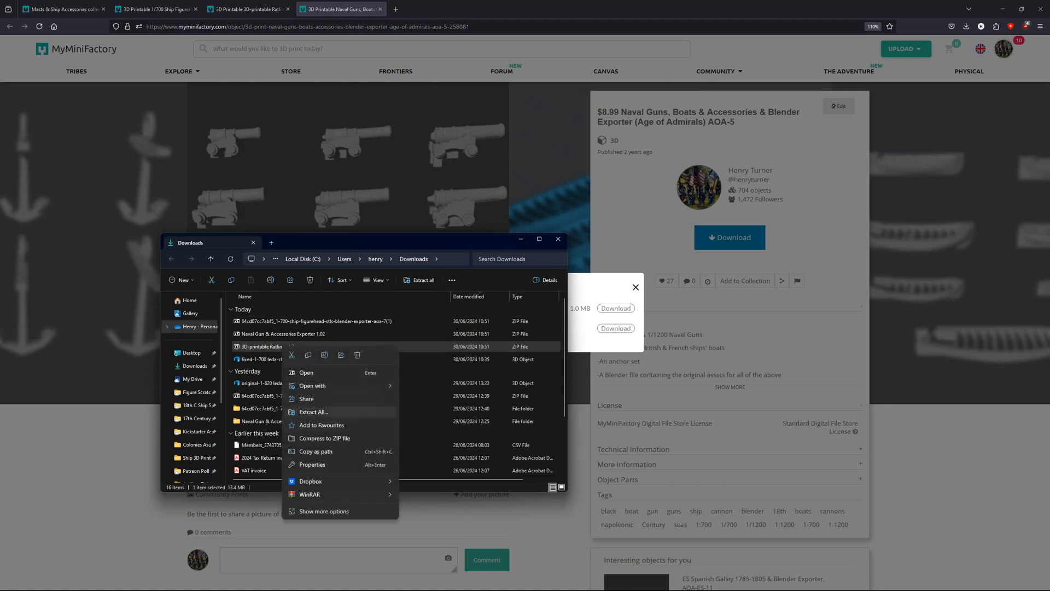
{"action": "left_click", "coordinate": [309, 412]}
{"action": "key", "text": "Return"}
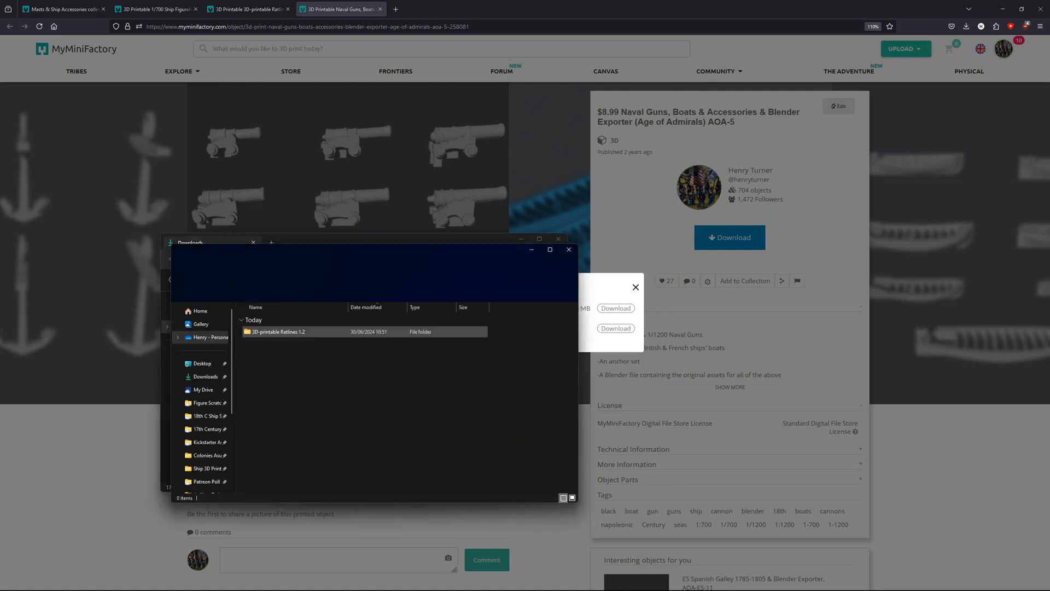
Extract the Naval Gun & Accessories Exporter 1.02 archive, skipping files that already exist in the destination
{"action": "left_click", "coordinate": [311, 239]}
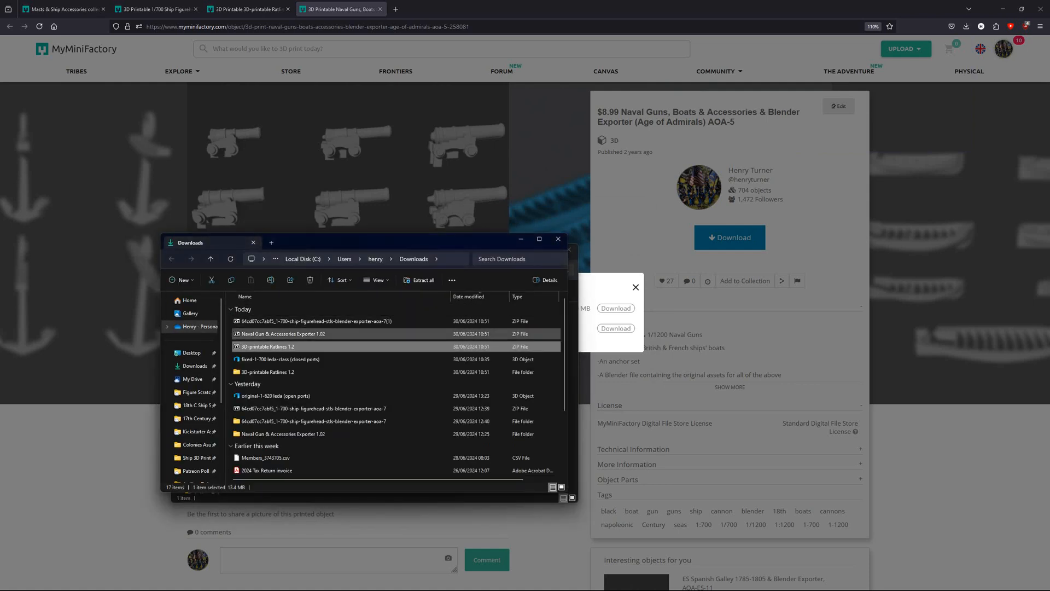
{"action": "right_click", "coordinate": [295, 333]}
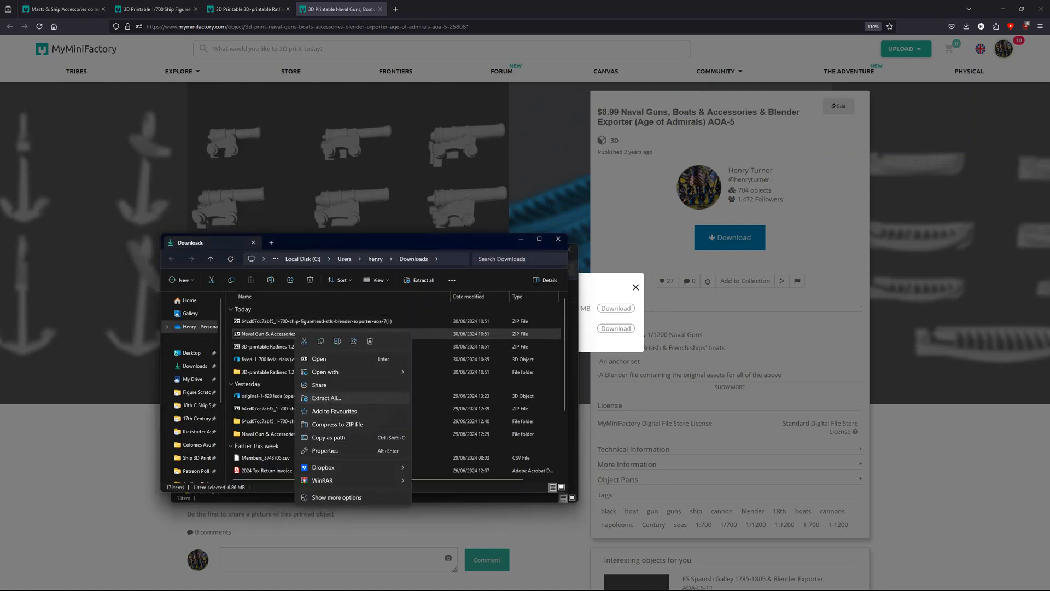
{"action": "left_click", "coordinate": [326, 398]}
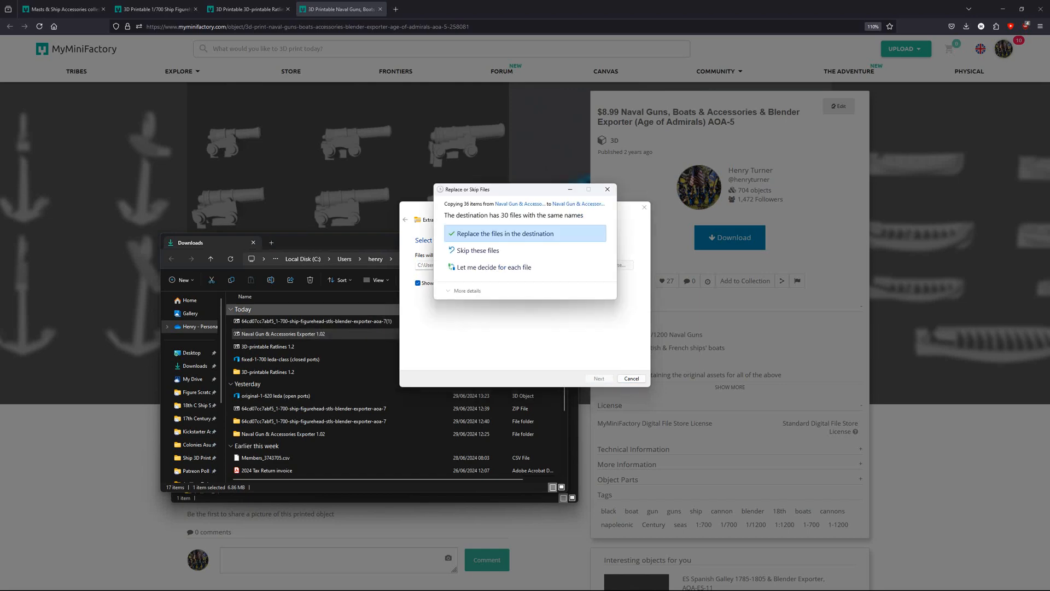
{"action": "left_click", "coordinate": [477, 250]}
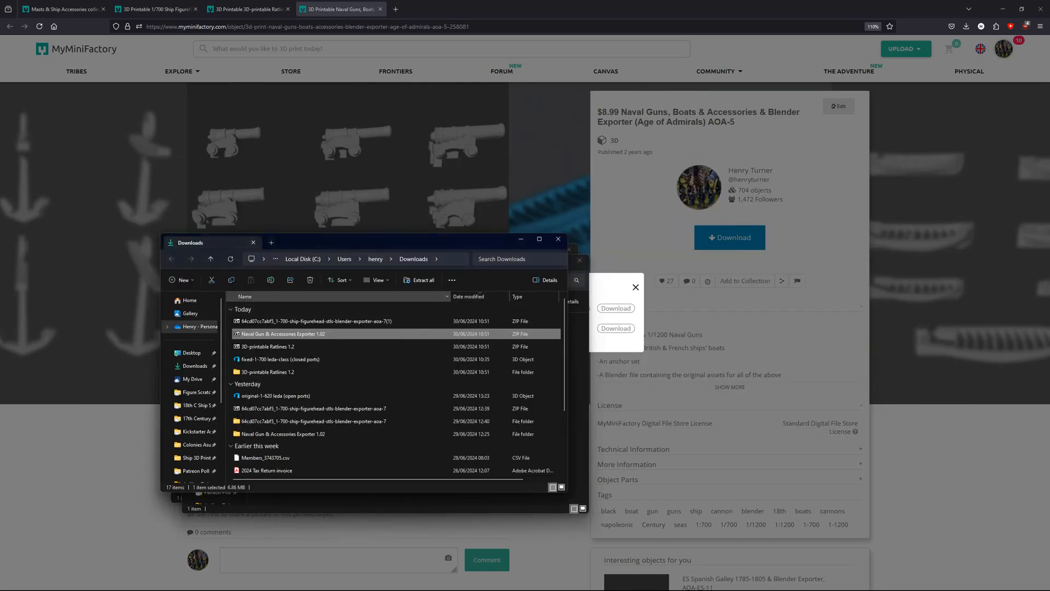
Extract today's 1-700 ship figurehead STLs archive, the copy ending in (1), to its default folder
{"action": "right_click", "coordinate": [306, 346]}
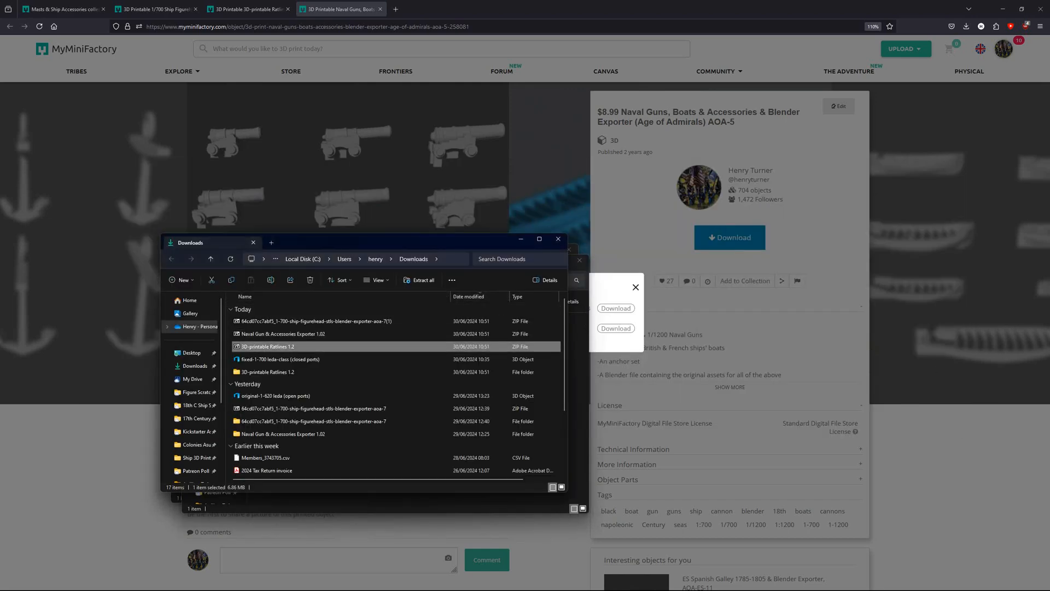
{"action": "left_click", "coordinate": [279, 323]}
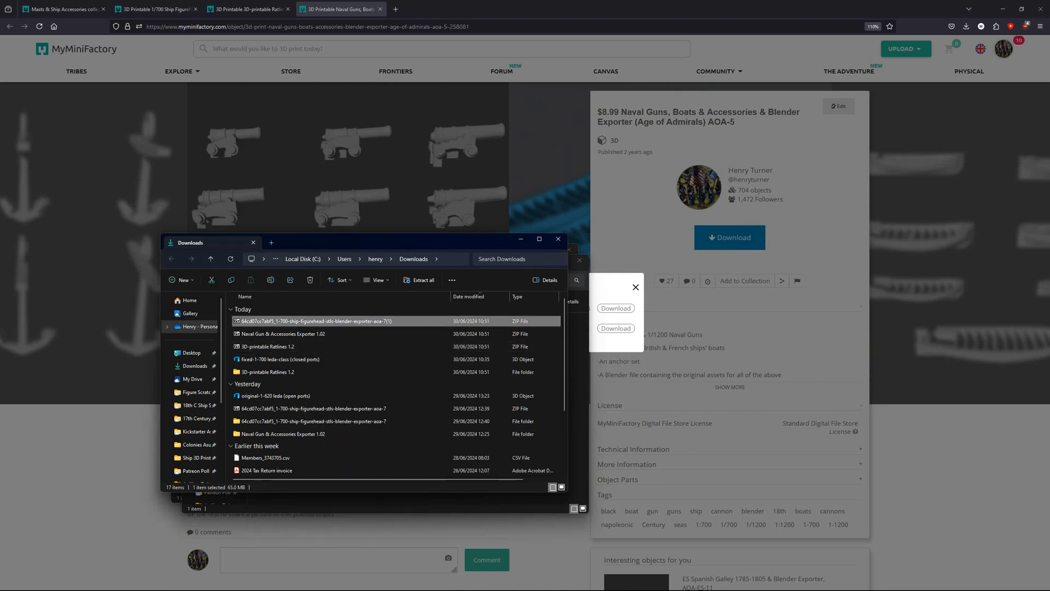
{"action": "right_click", "coordinate": [280, 324]}
{"action": "left_click", "coordinate": [310, 391]}
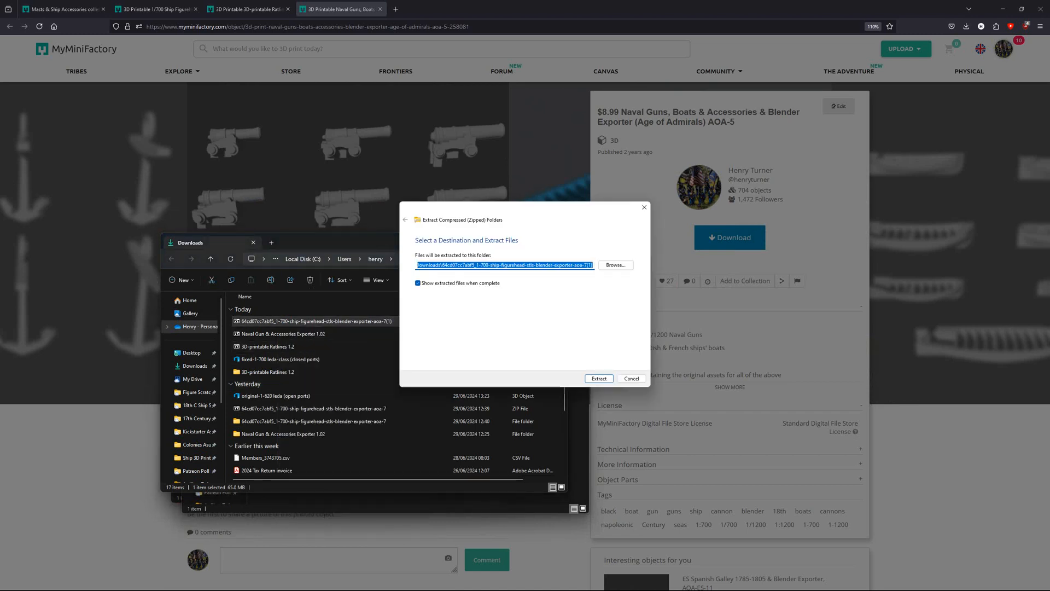
{"action": "key", "text": "Return"}
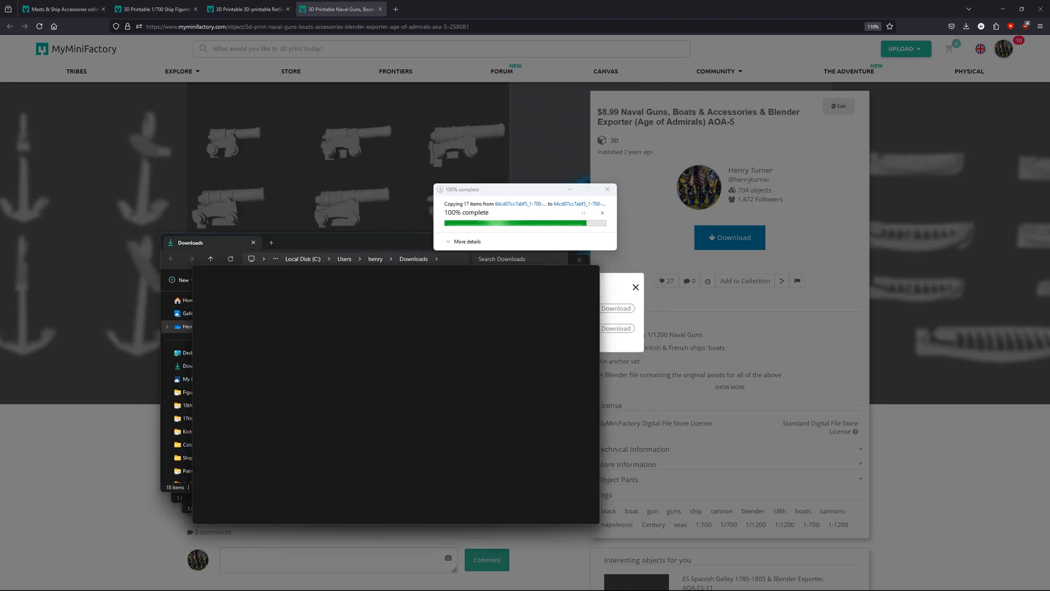
Run the extraction of the Naval Gun & Accessories Exporter 1.02 archive once more to its default folder
{"action": "left_click", "coordinate": [333, 243]}
{"action": "right_click", "coordinate": [292, 337]}
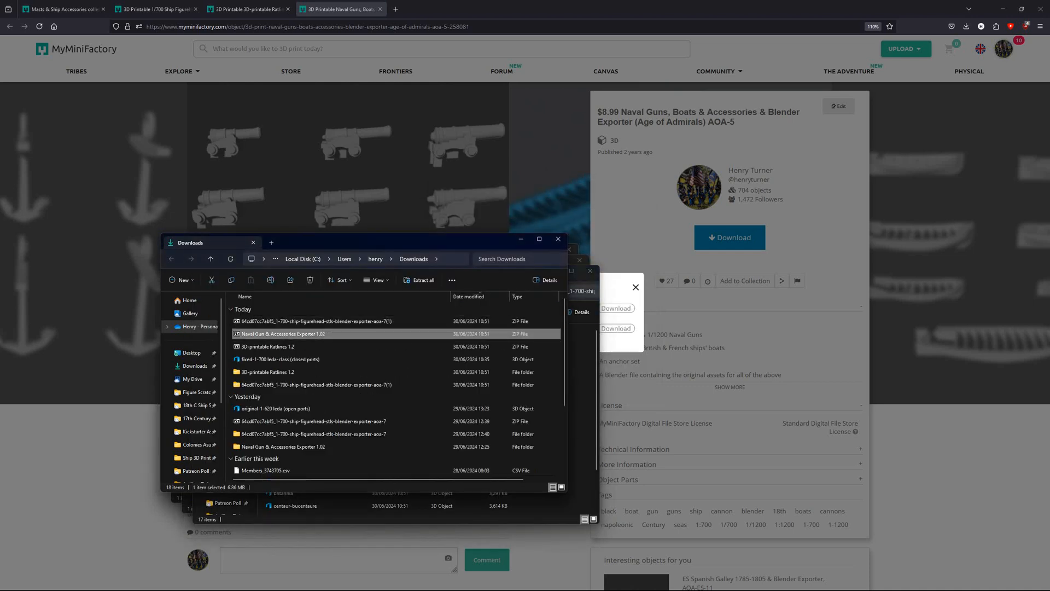
{"action": "left_click", "coordinate": [323, 405]}
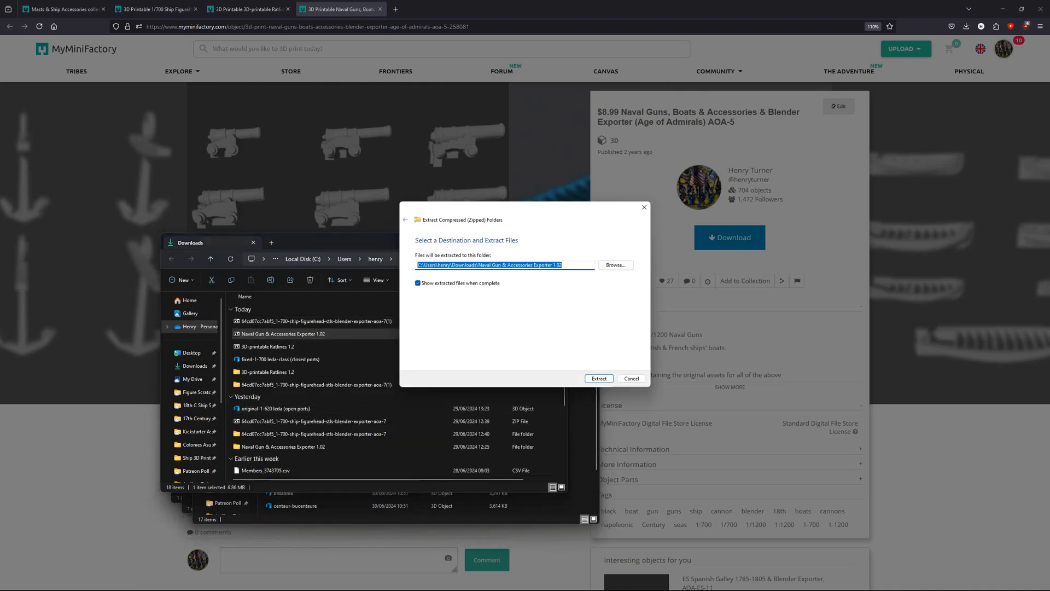
{"action": "key", "text": "Return"}
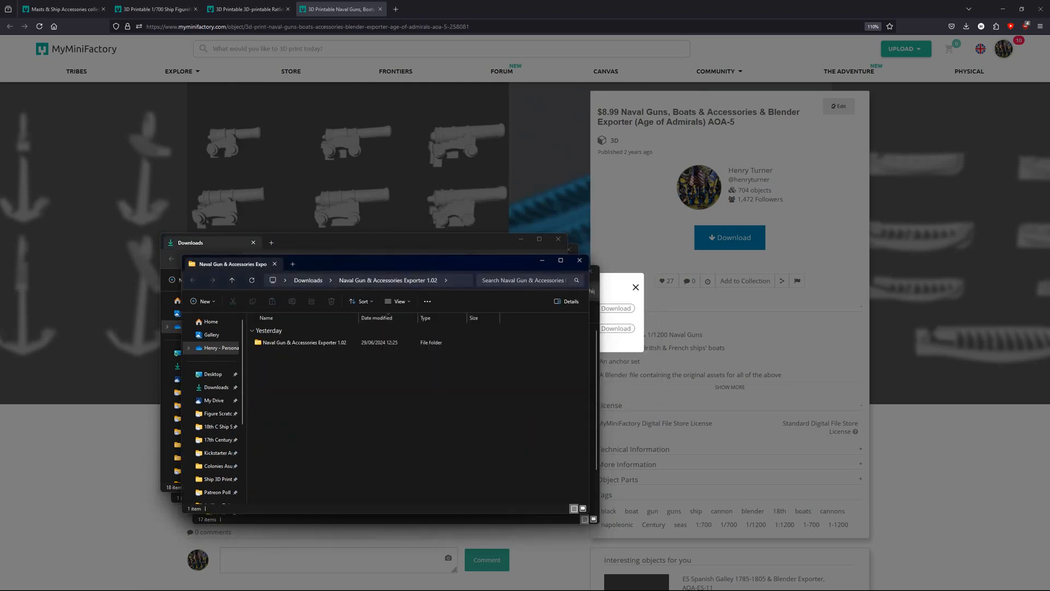
Spread out the Downloads window and the extracted naval gun, figurehead and ratlines folder windows across the desktop
{"action": "left_click_drag", "start_coordinate": [394, 263], "coordinate": [753, 261]}
{"action": "left_click_drag", "start_coordinate": [405, 242], "coordinate": [276, 362]}
{"action": "left_click_drag", "start_coordinate": [405, 273], "coordinate": [278, 310]}
{"action": "left_click_drag", "start_coordinate": [356, 252], "coordinate": [357, 125]}
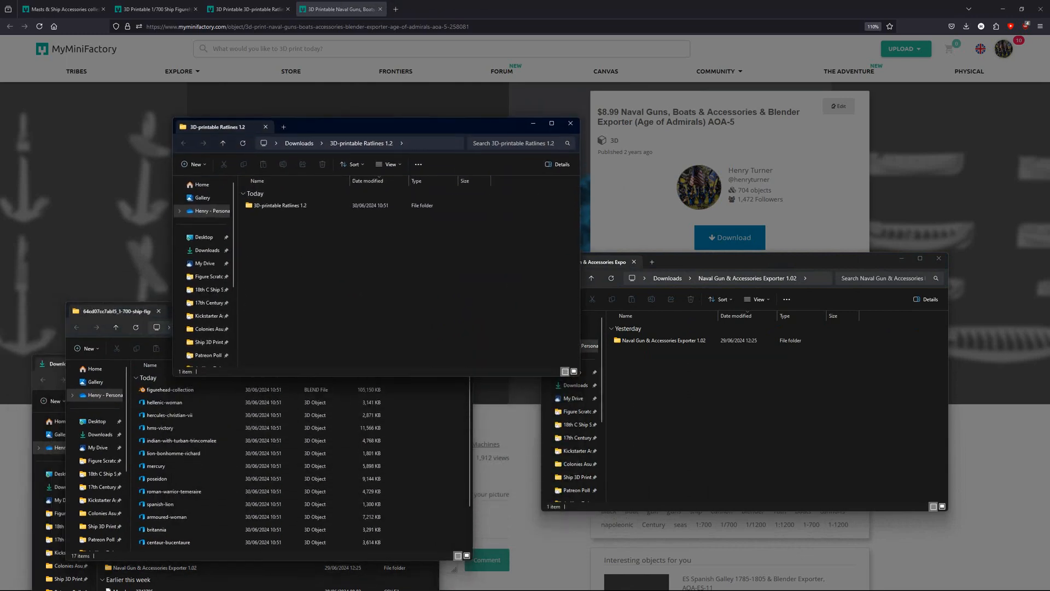
{"action": "left_click", "coordinate": [76, 311]}
{"action": "key", "text": "alt+Tab"}
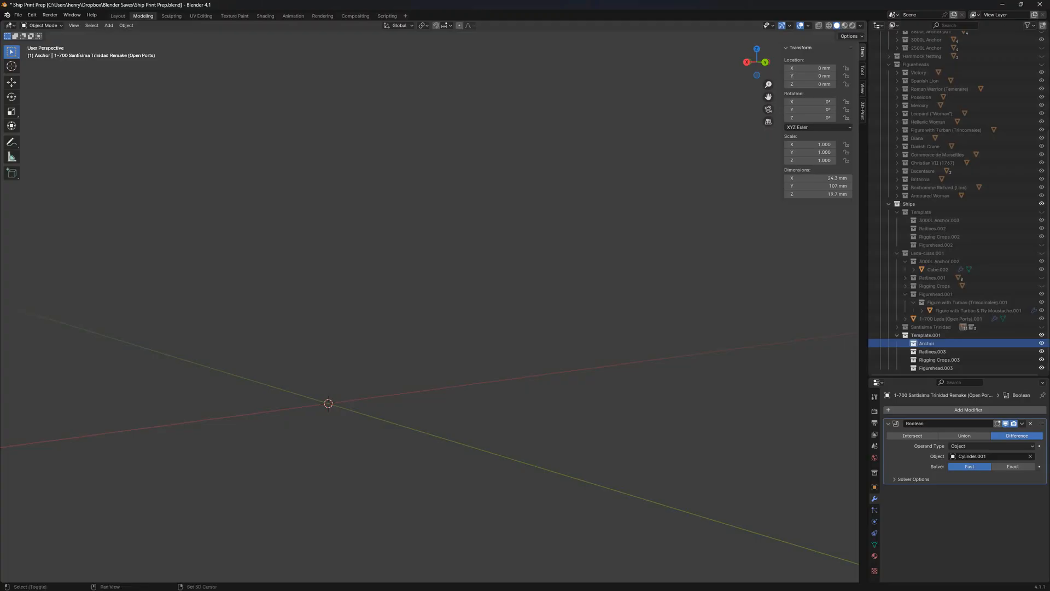
{"action": "middle_click_drag", "start_coordinate": [361, 328], "coordinate": [488, 340], "text": "shift"}
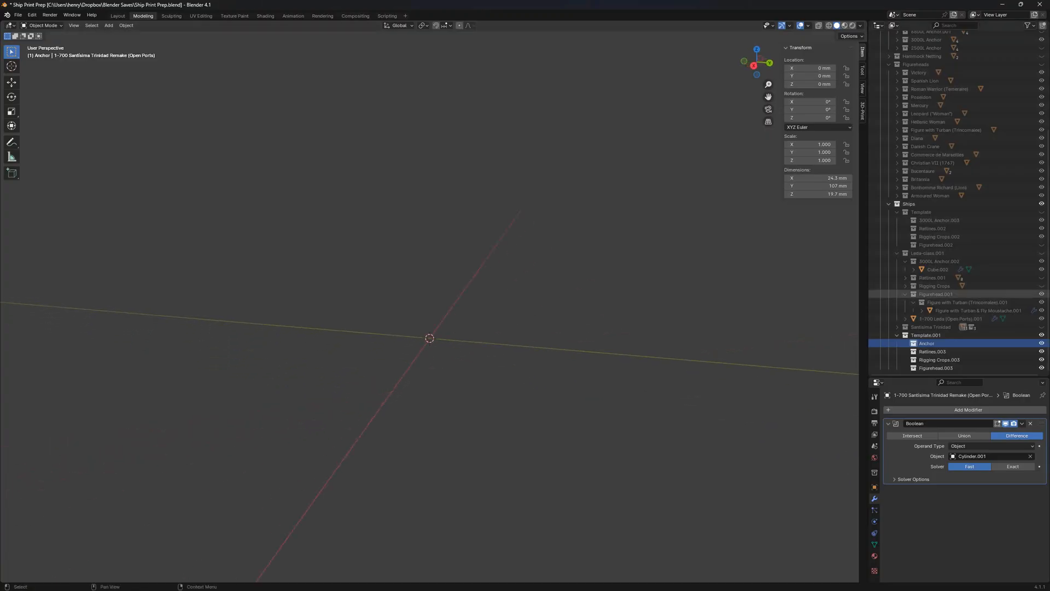
{"action": "scroll", "coordinate": [958, 317], "scroll_direction": "up", "scroll_amount": 5}
{"action": "scroll", "coordinate": [957, 318], "scroll_direction": "down", "scroll_amount": 7}
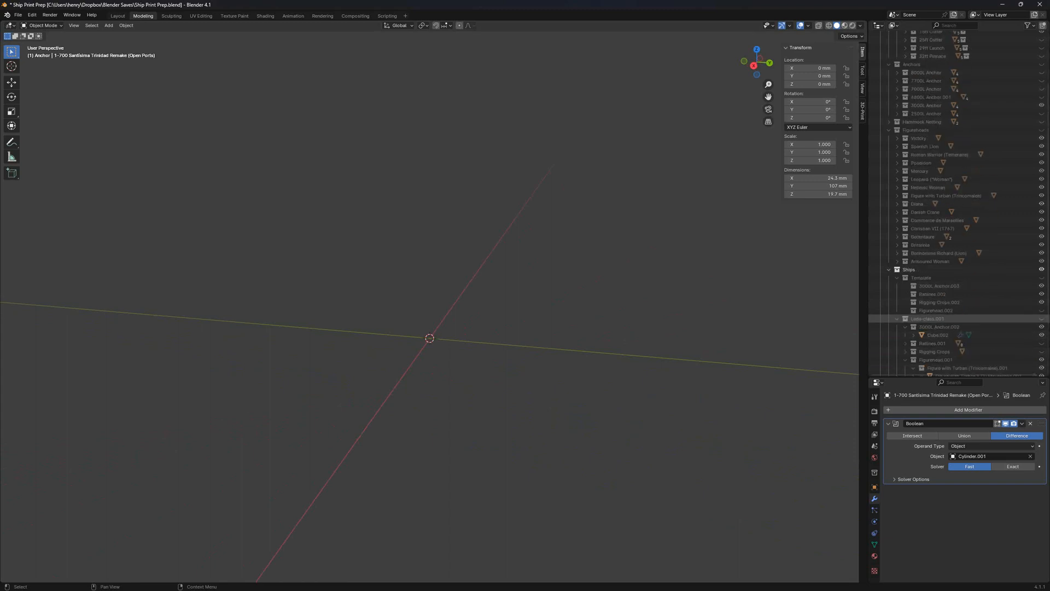
{"action": "middle_click_drag", "start_coordinate": [430, 338], "coordinate": [520, 328]}
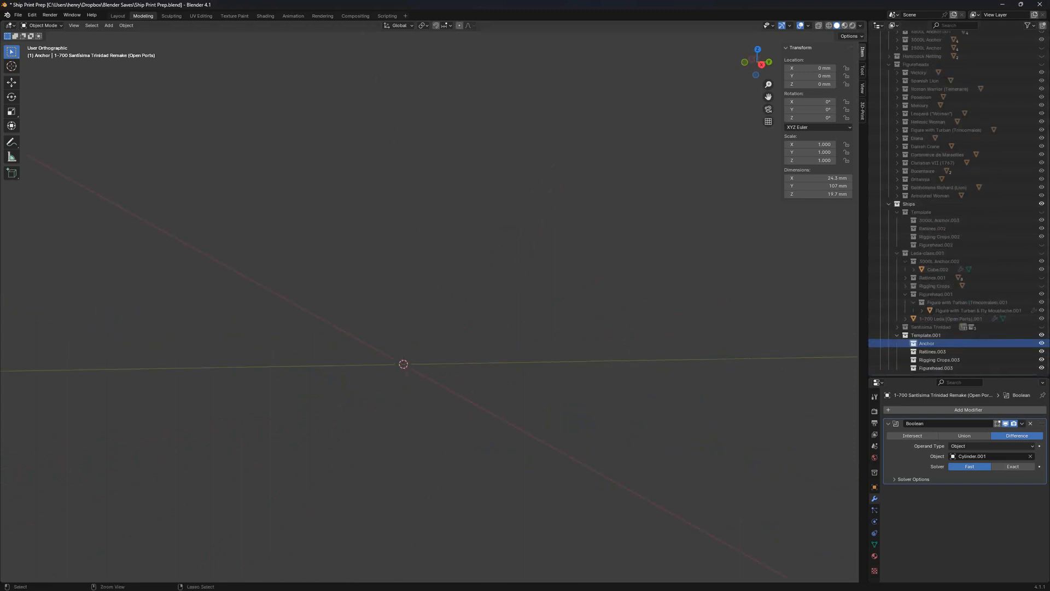
{"action": "key", "text": "KP_1"}
{"action": "middle_click_drag", "start_coordinate": [270, 323], "coordinate": [514, 345], "text": "shift"}
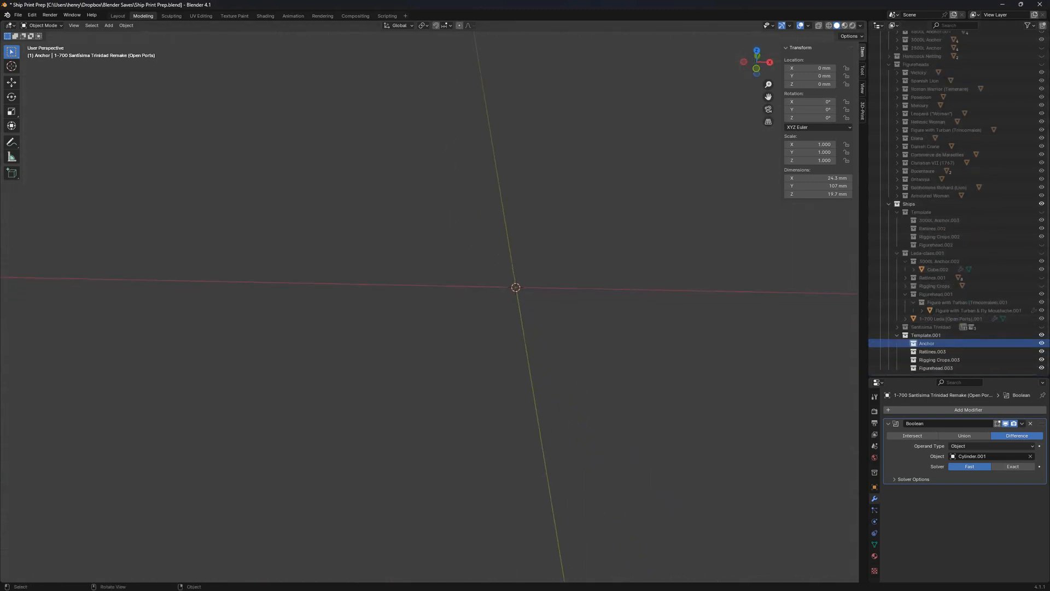
Launch a new Blender instance with the default scene and set it to the Modeling workspace in Object Mode
{"action": "mouse_move", "coordinate": [307, 589]}
{"action": "middle_click", "coordinate": [266, 581]}
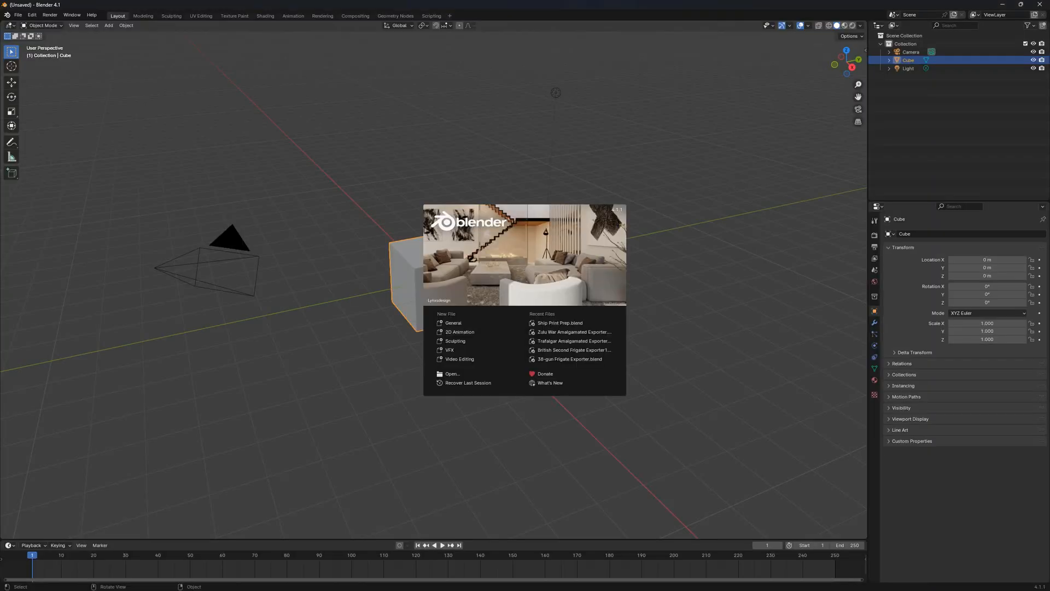
{"action": "left_click", "coordinate": [402, 351]}
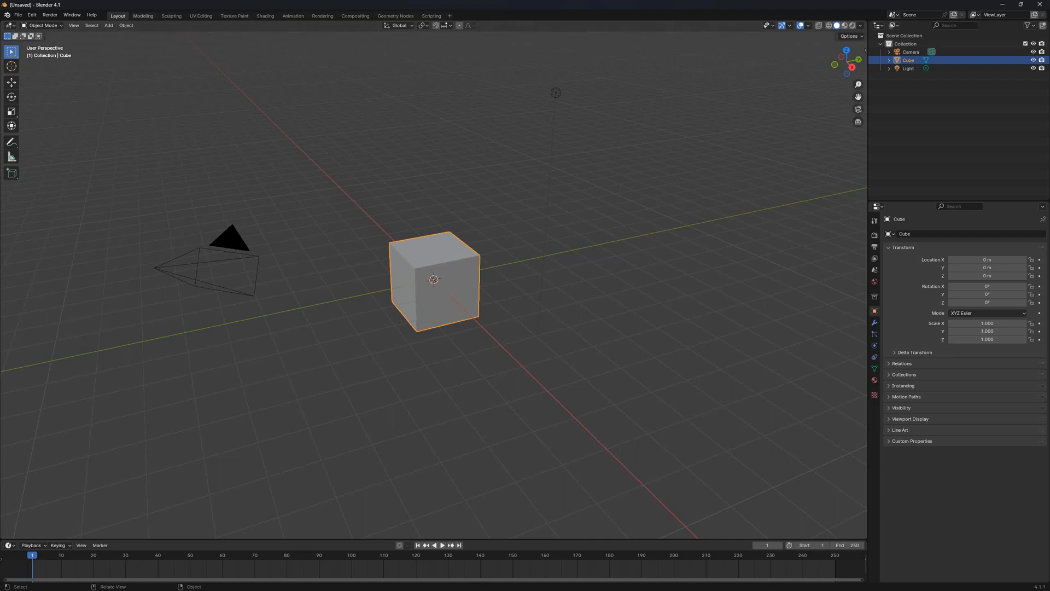
{"action": "left_click", "coordinate": [142, 16]}
{"action": "key", "text": "Tab"}
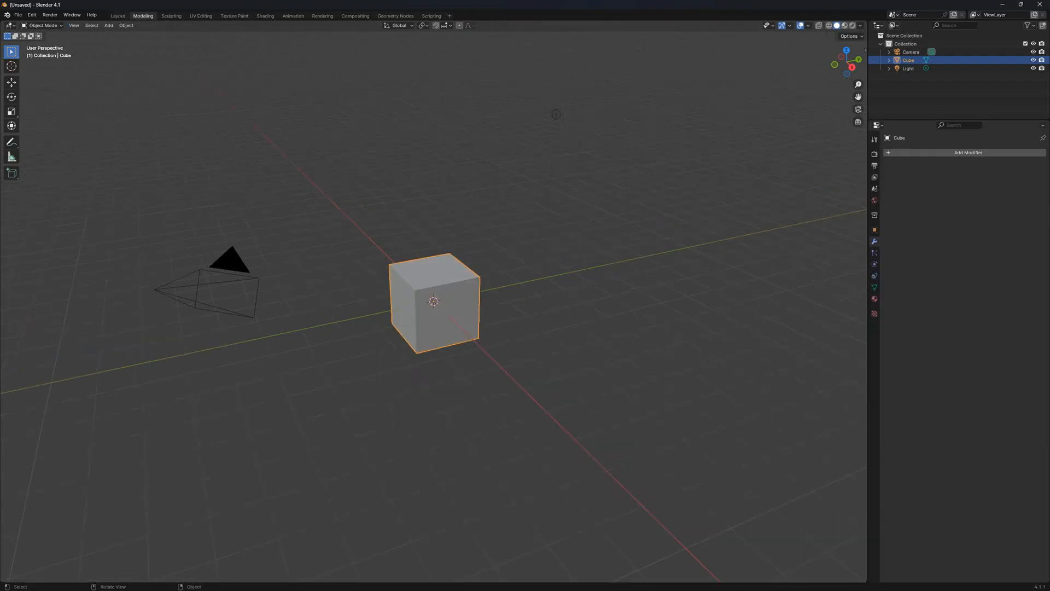
Delete the default camera, cube and light so the scene is empty
{"action": "key", "text": "a"}
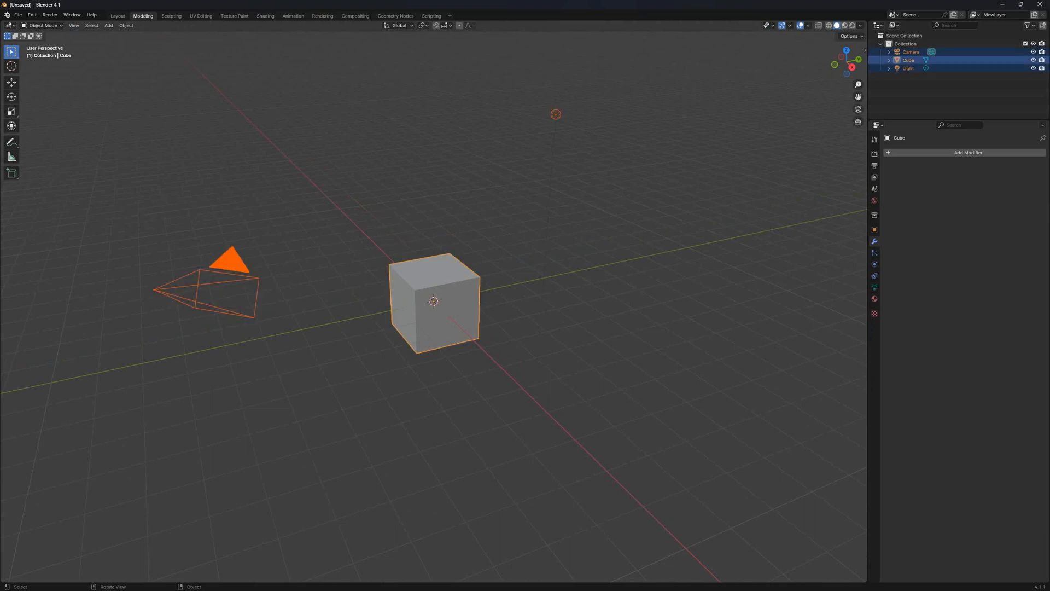
{"action": "key", "text": "x"}
{"action": "key", "text": "Return"}
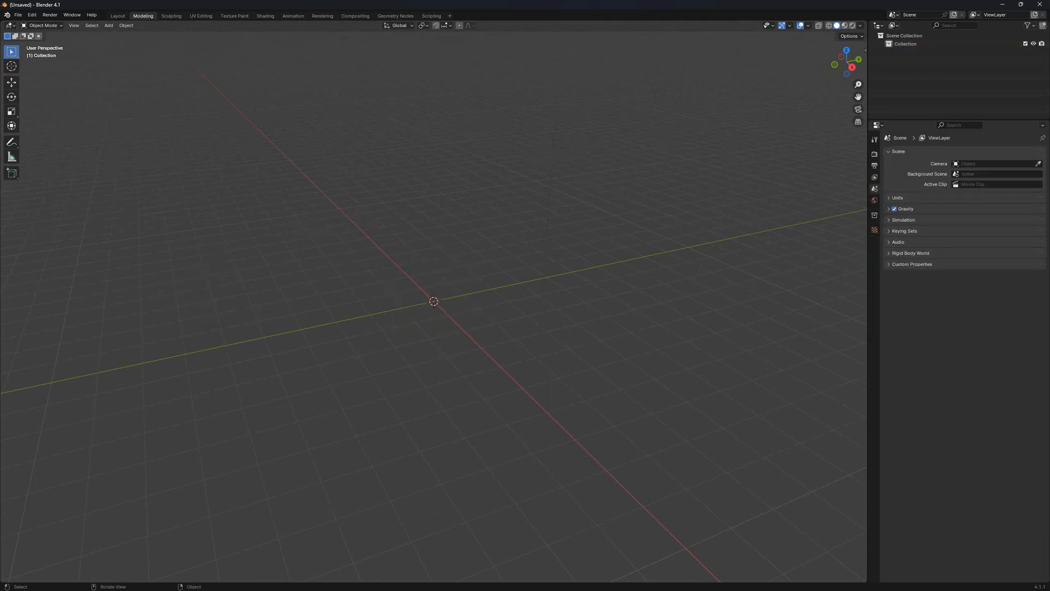
Import 1-700 Bellona (Open Ports).stl from the British Common 3rd rates 1.1 folder under Age of Admirals, Trafalgar
{"action": "left_click", "coordinate": [18, 15]}
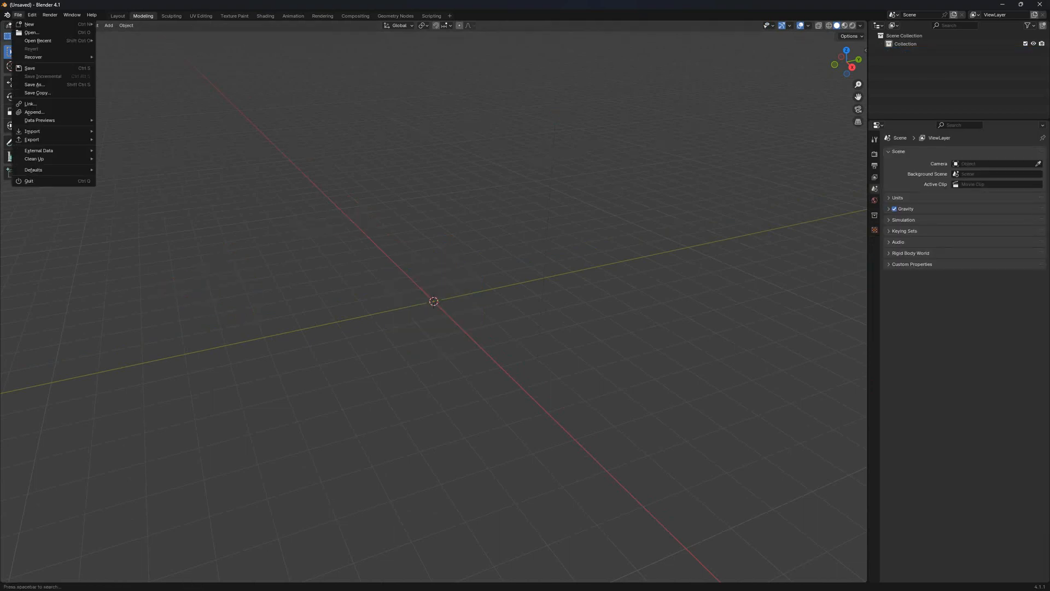
{"action": "mouse_move", "coordinate": [33, 131]}
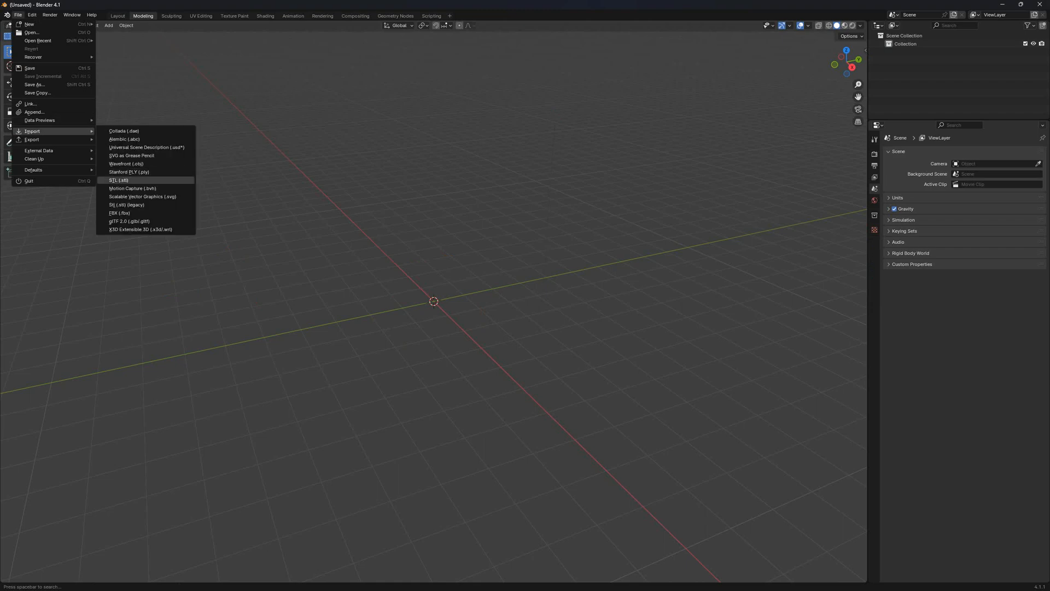
{"action": "left_click", "coordinate": [119, 180]}
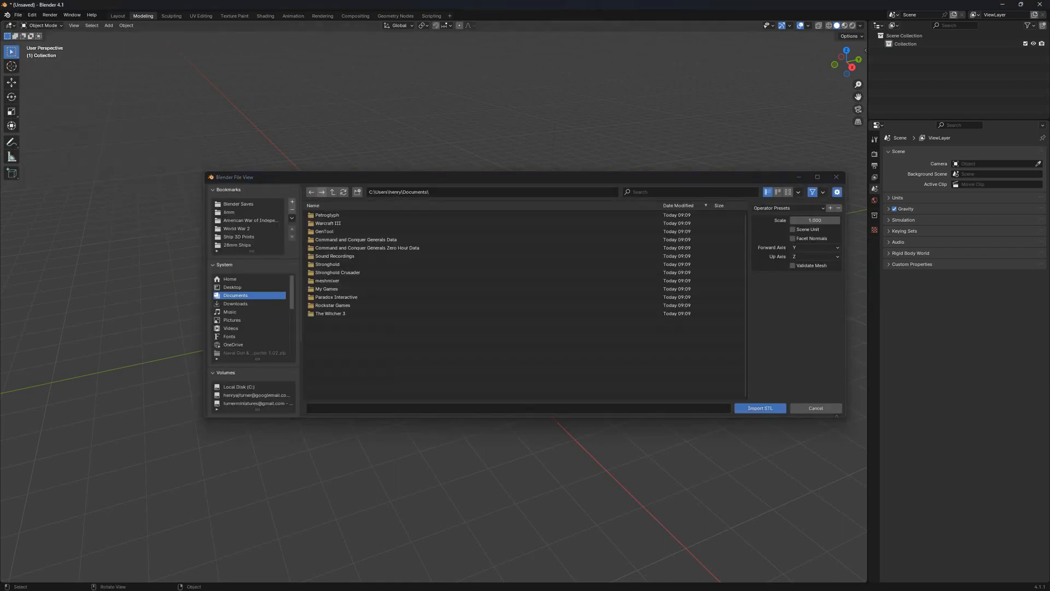
{"action": "left_click", "coordinate": [238, 236]}
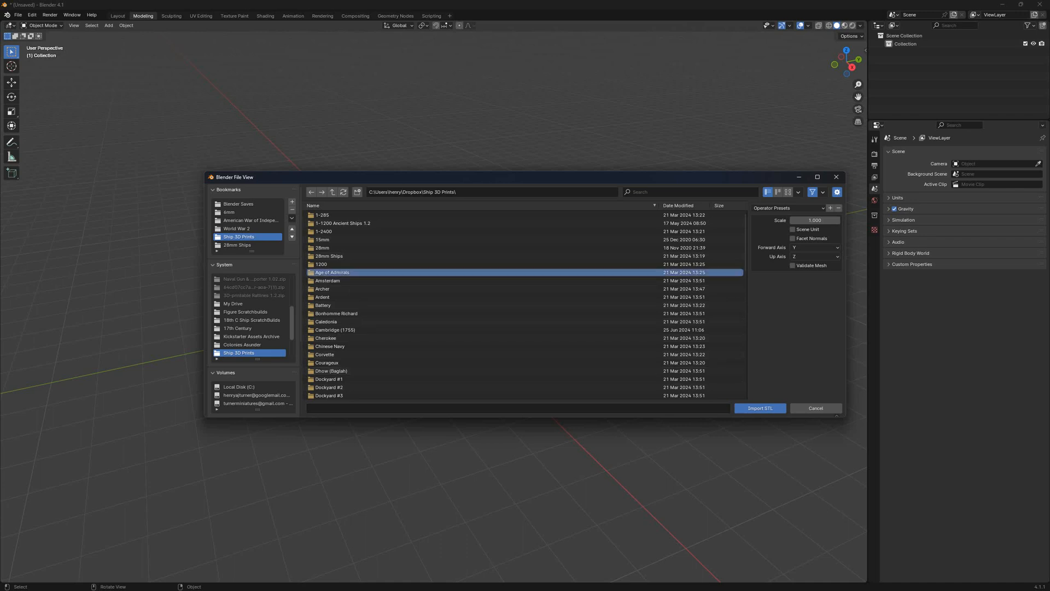
{"action": "left_click", "coordinate": [331, 273]}
{"action": "left_click", "coordinate": [328, 339]}
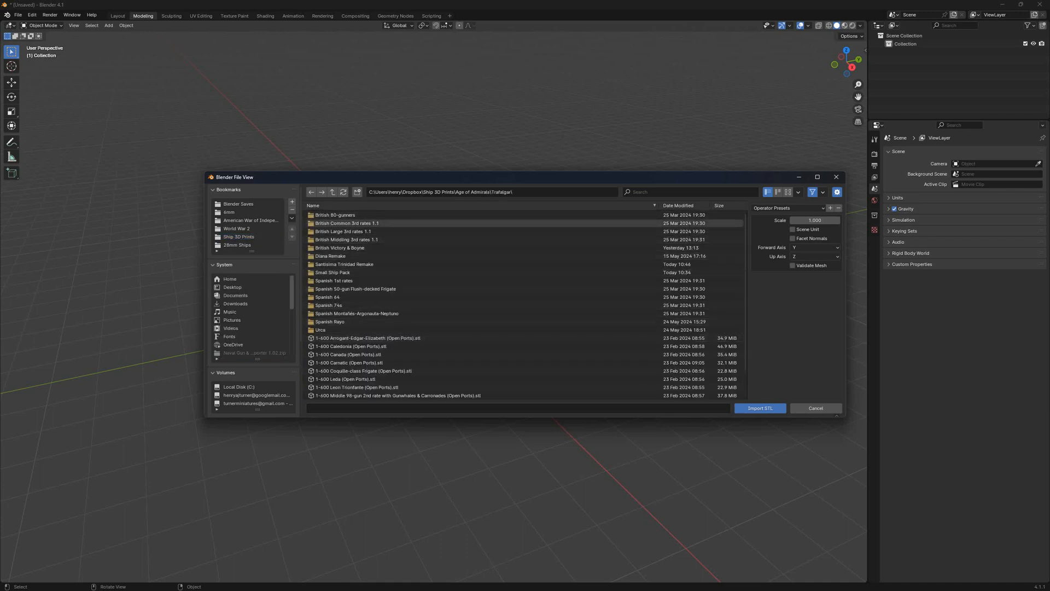
{"action": "left_click", "coordinate": [339, 224]}
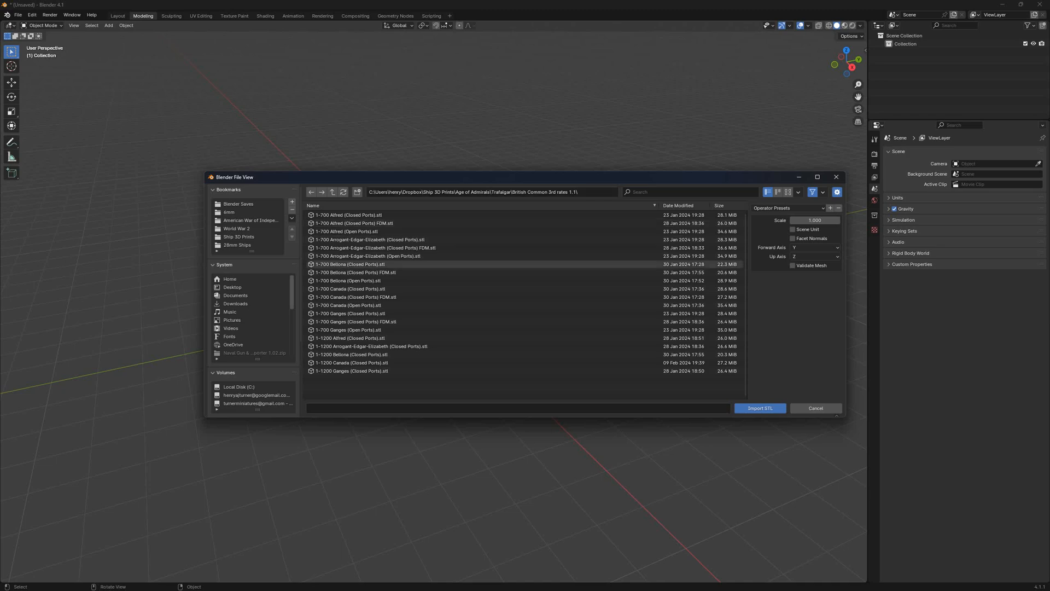
{"action": "double_click", "coordinate": [348, 280]}
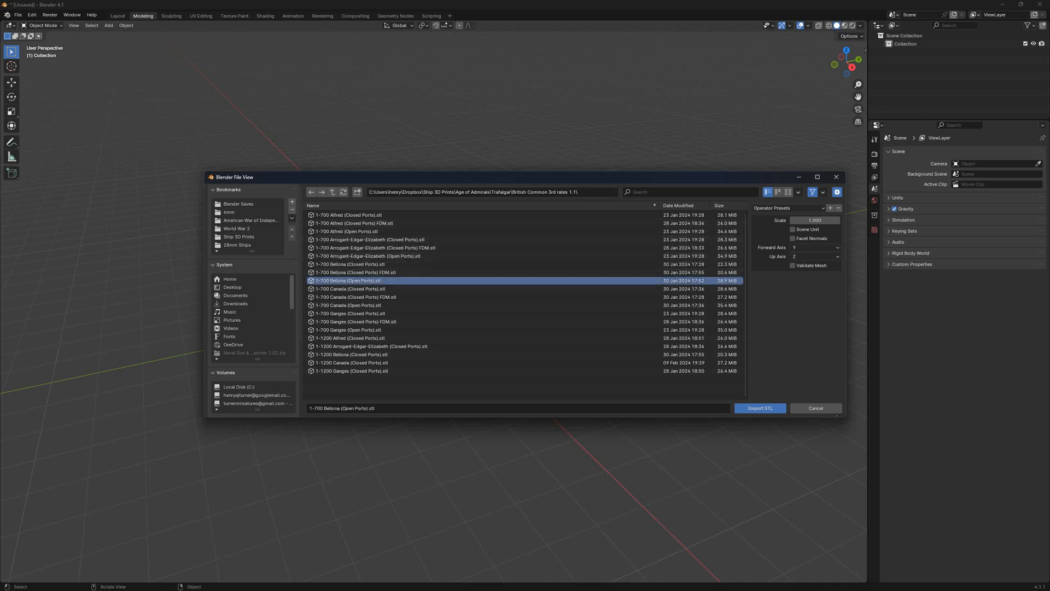
Apply Shade Smooth by Angle to the Bellona hull and deselect it
{"action": "scroll", "coordinate": [434, 301], "scroll_direction": "down", "scroll_amount": 7}
{"action": "scroll", "coordinate": [509, 306], "scroll_direction": "down", "scroll_amount": 3}
{"action": "middle_click_drag", "start_coordinate": [525, 306], "coordinate": [164, 311]}
{"action": "middle_click_drag", "start_coordinate": [273, 307], "coordinate": [182, 296]}
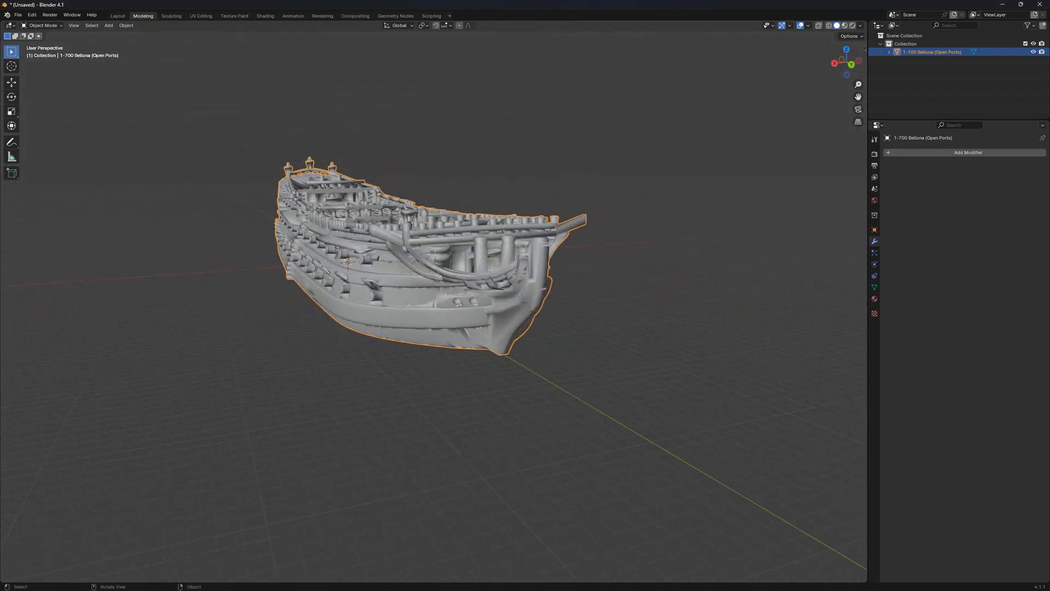
{"action": "scroll", "coordinate": [433, 301], "scroll_direction": "up", "scroll_amount": 3}
{"action": "middle_click_drag", "start_coordinate": [289, 252], "coordinate": [308, 261]}
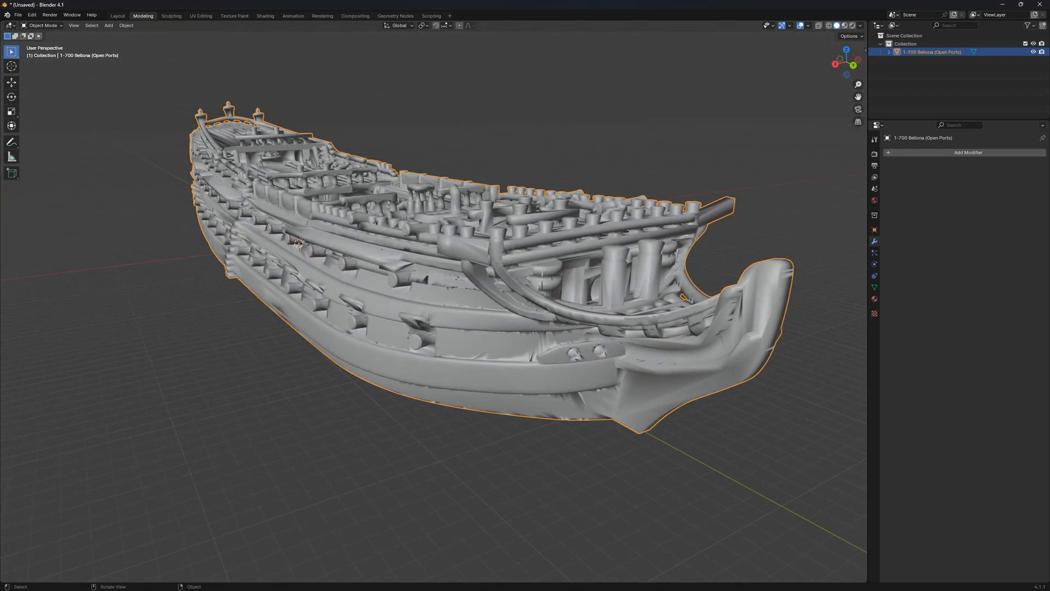
{"action": "right_click", "coordinate": [307, 261]}
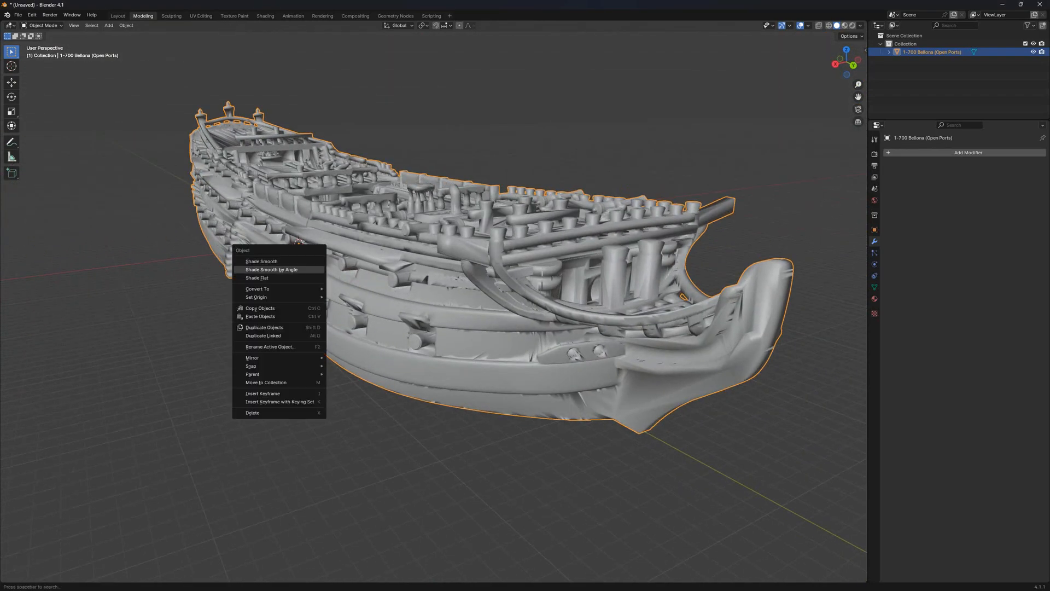
{"action": "left_click", "coordinate": [280, 270]}
{"action": "left_click", "coordinate": [236, 340]}
Examine the Bellona hull's open gun ports and decks from bow to stern
{"action": "middle_click_drag", "start_coordinate": [236, 340], "coordinate": [308, 354]}
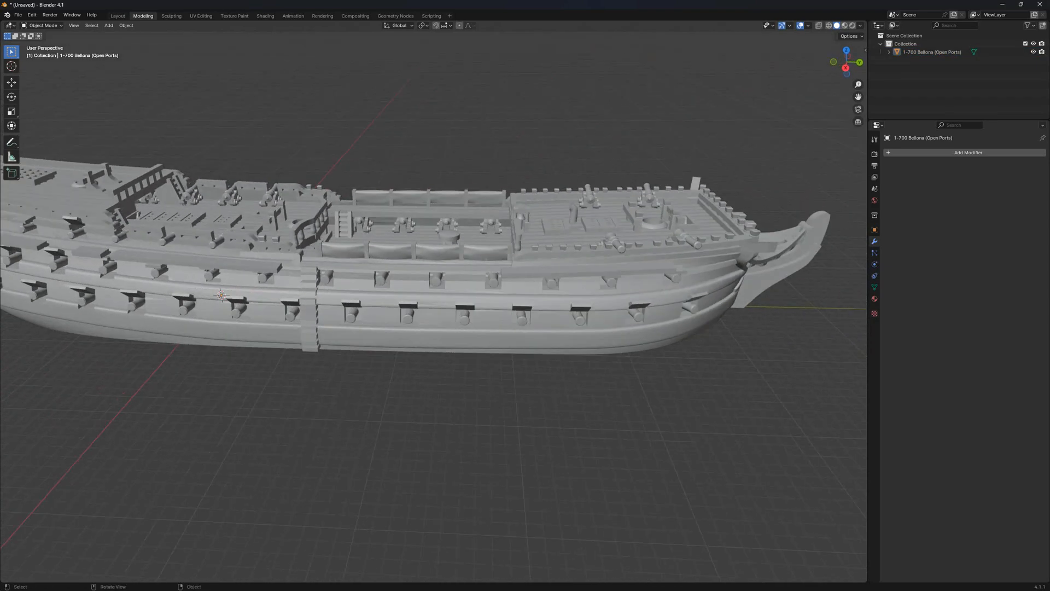
{"action": "scroll", "coordinate": [307, 354], "scroll_direction": "down", "scroll_amount": 5}
{"action": "scroll", "coordinate": [432, 295], "scroll_direction": "up", "scroll_amount": 3}
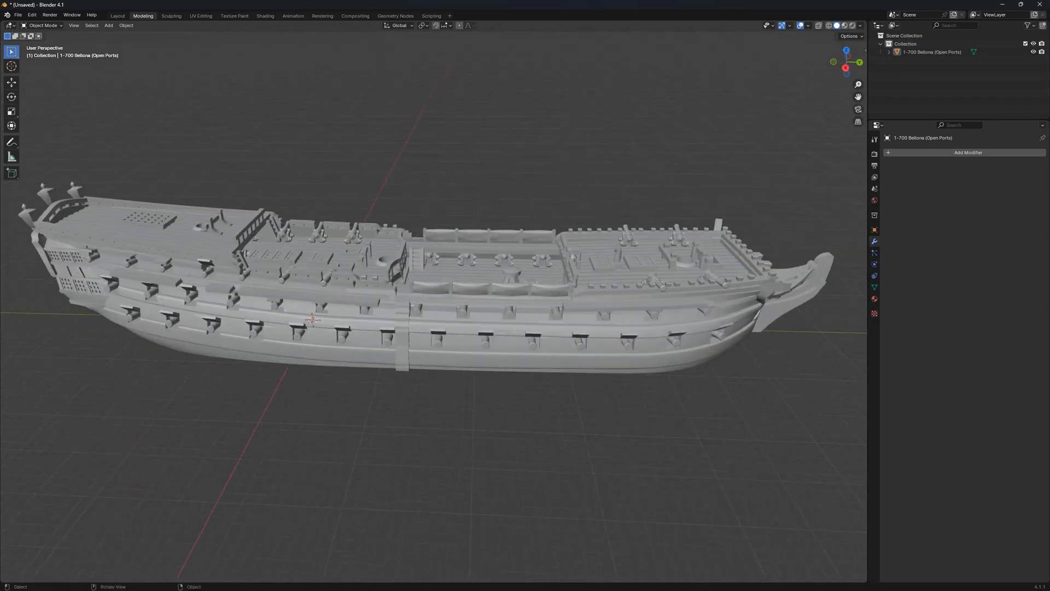
{"action": "middle_click_drag", "start_coordinate": [493, 307], "coordinate": [730, 312], "text": "shift"}
{"action": "scroll", "coordinate": [251, 293], "scroll_direction": "up", "scroll_amount": 2}
{"action": "middle_click_drag", "start_coordinate": [471, 306], "coordinate": [555, 299]}
{"action": "middle_click_drag", "start_coordinate": [383, 328], "coordinate": [542, 323], "text": "shift"}
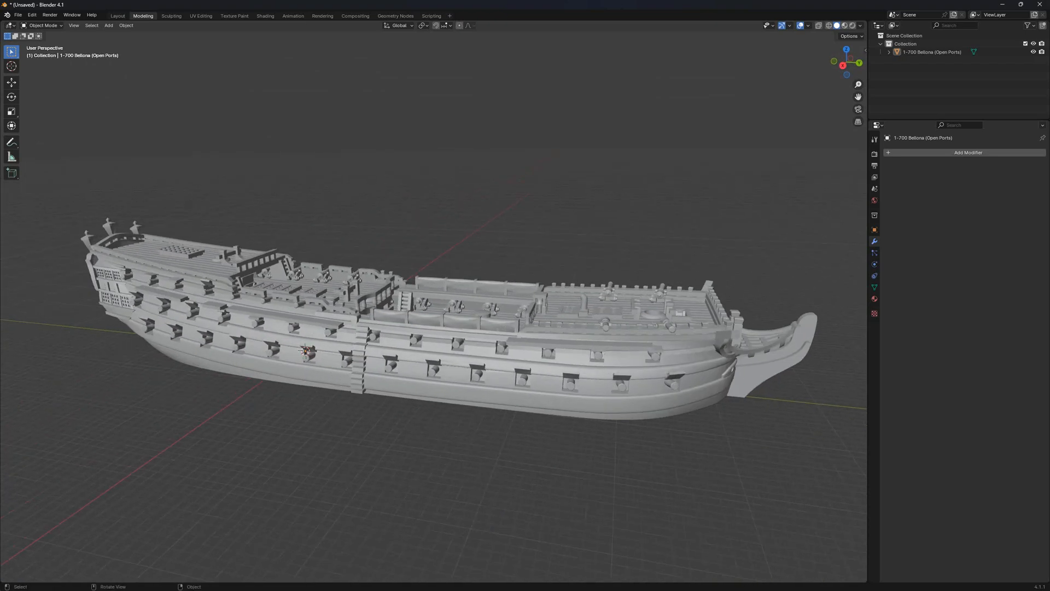
Copy the path of the extracted 3D-printable Ratlines 1.2 folder from its File Explorer window and return to Blender
{"action": "left_click", "coordinate": [18, 15]}
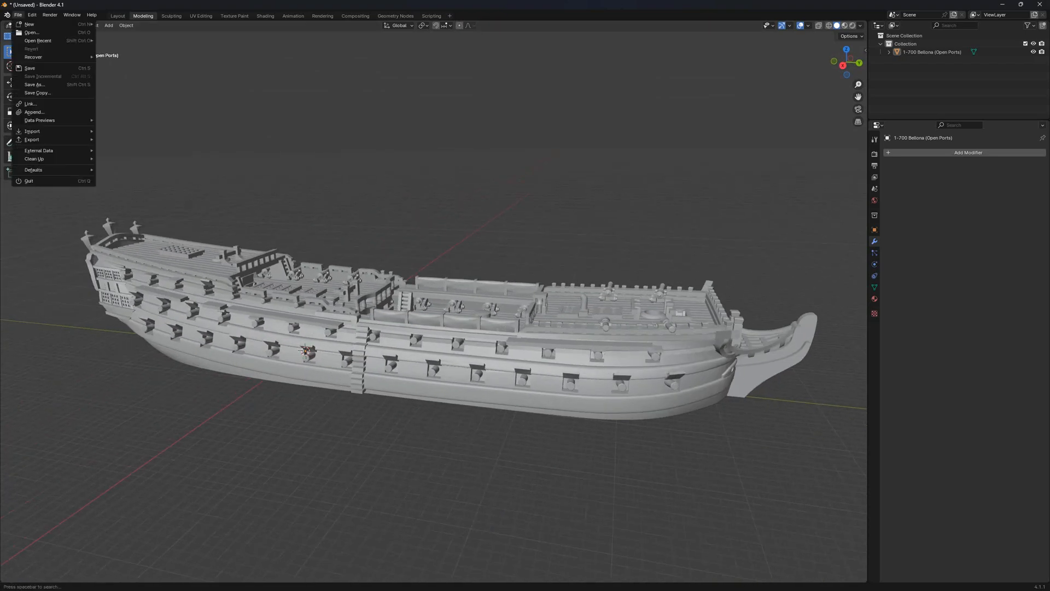
{"action": "key", "text": "Escape"}
{"action": "key", "text": "alt+Tab"}
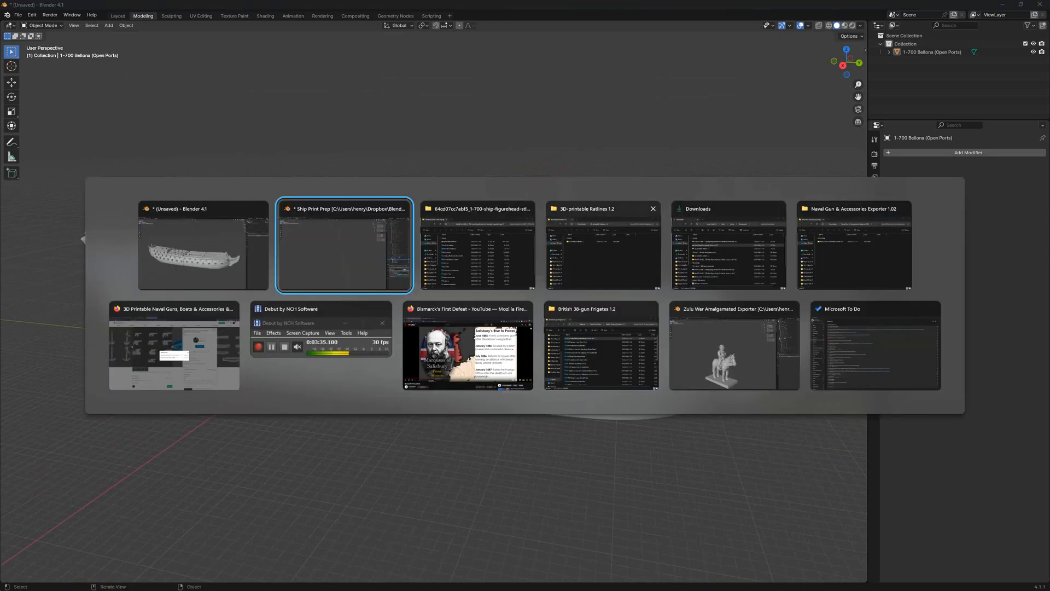
{"action": "key", "text": "Tab"}
{"action": "key", "text": "Tab"}
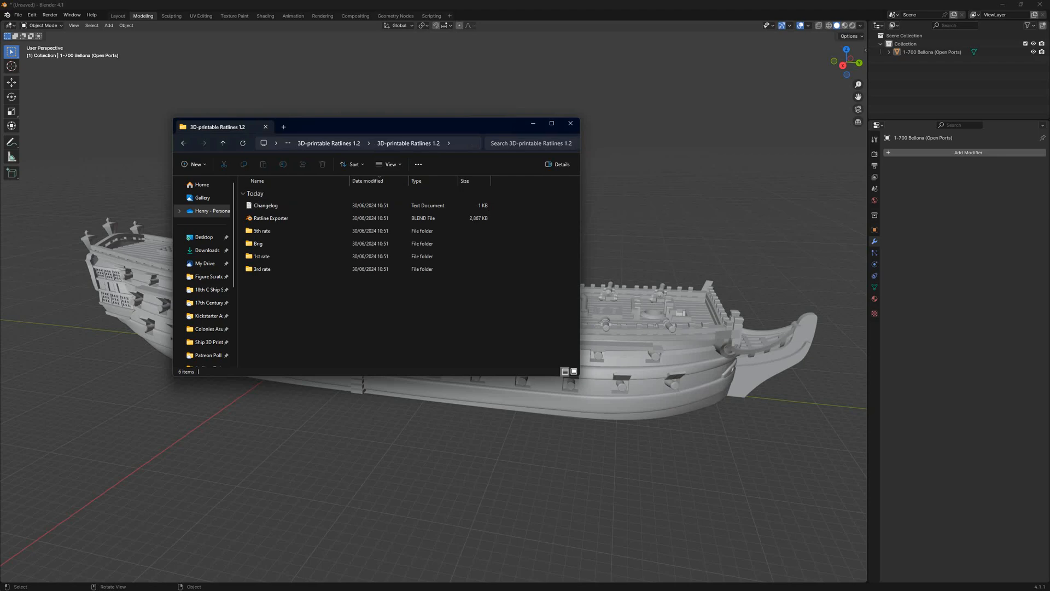
{"action": "left_click", "coordinate": [383, 143]}
{"action": "key", "text": "ctrl+c"}
{"action": "key", "text": "alt+Tab"}
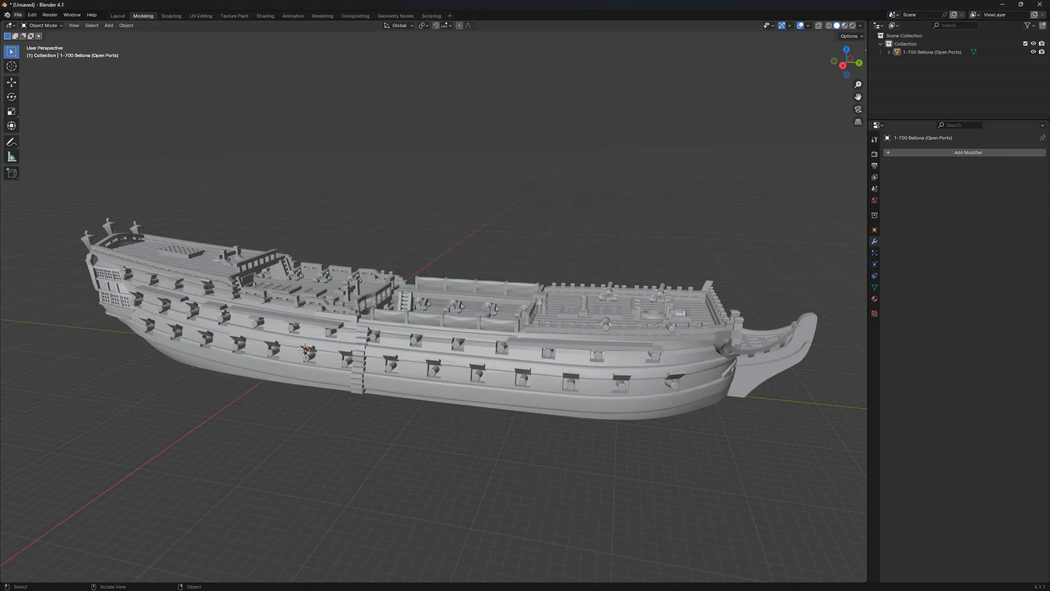
Start another STL import, go to the copied ratlines path and open the 3rd rate folder
{"action": "left_click", "coordinate": [18, 15]}
{"action": "mouse_move", "coordinate": [38, 131]}
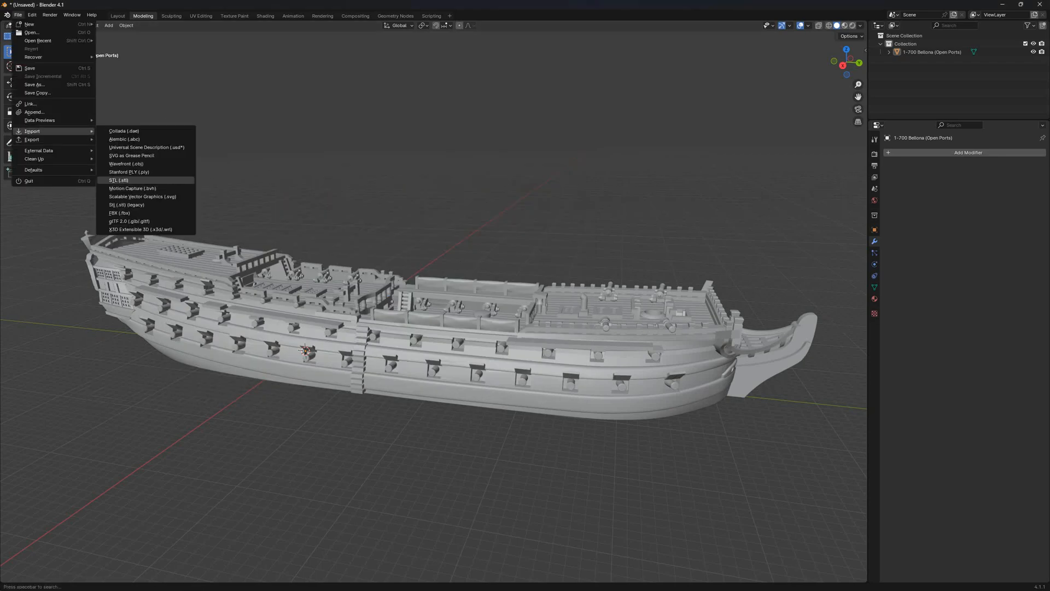
{"action": "left_click", "coordinate": [131, 180]}
{"action": "left_click", "coordinate": [504, 192]}
{"action": "key", "text": "ctrl+v"}
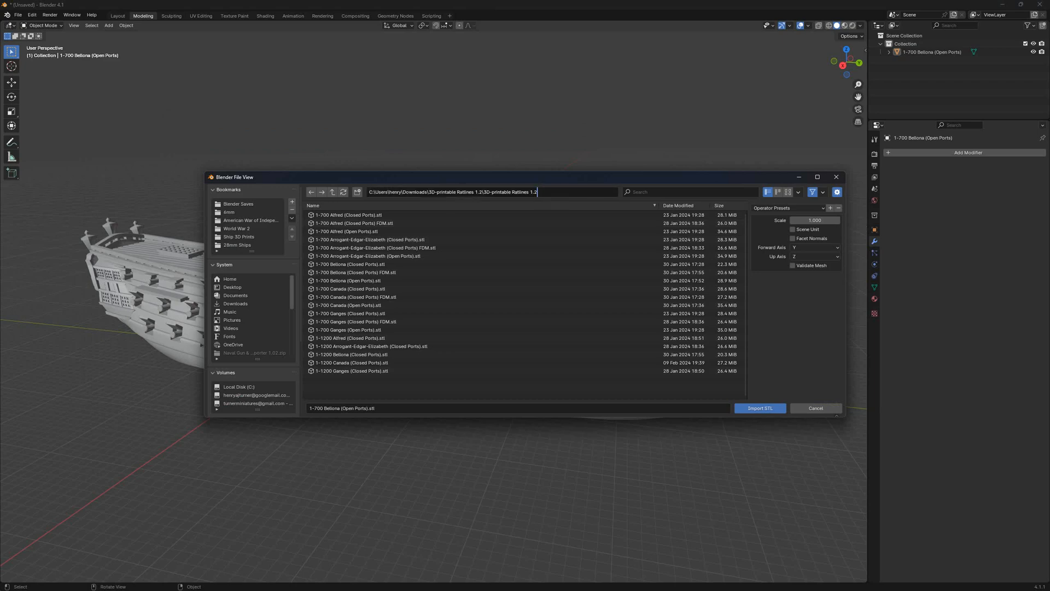
{"action": "key", "text": "Return"}
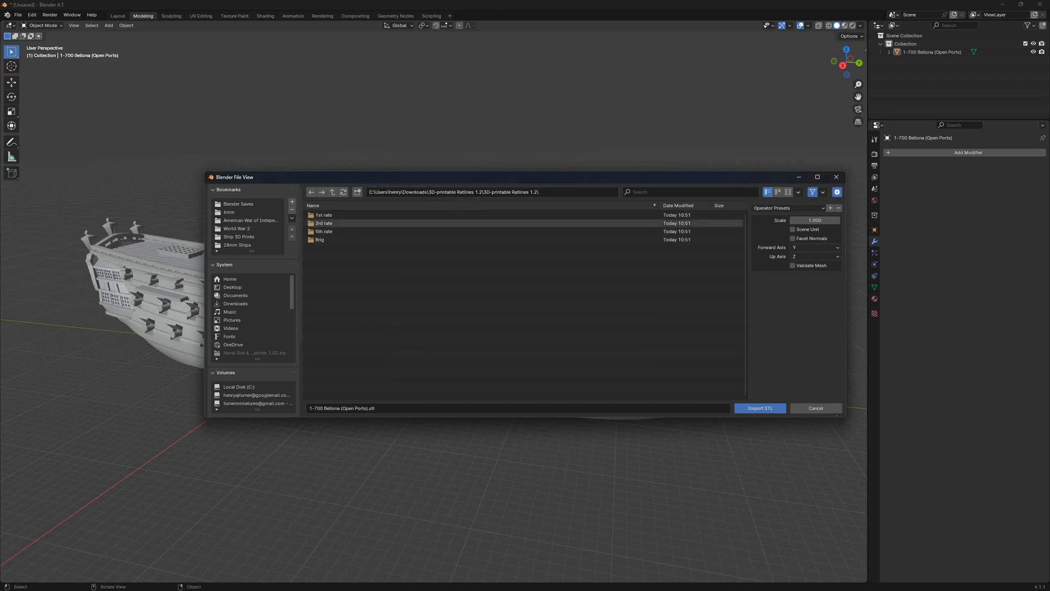
{"action": "left_click", "coordinate": [323, 223]}
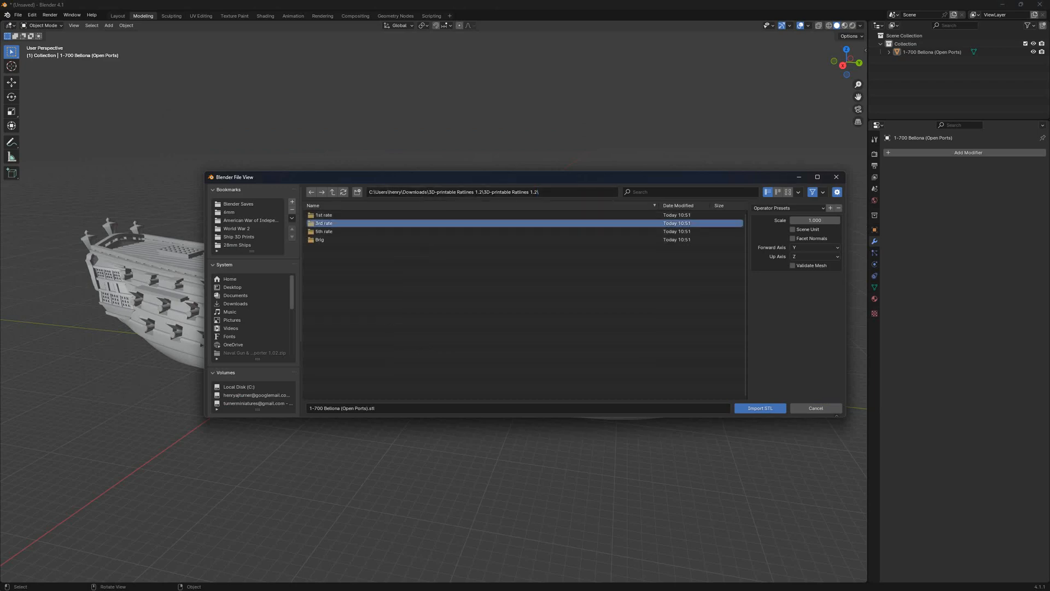
{"action": "double_click", "coordinate": [324, 223]}
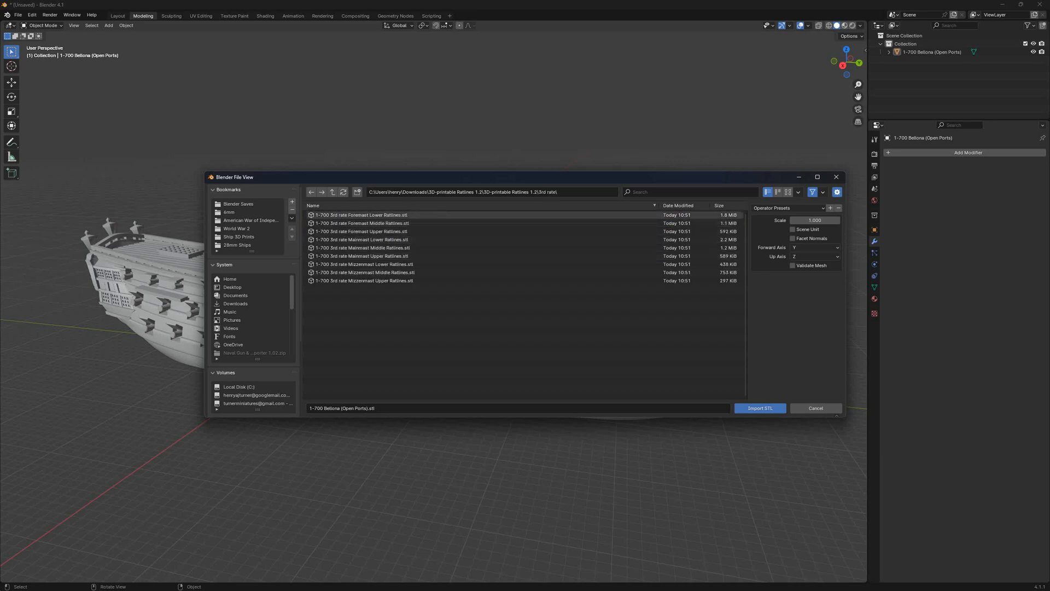
Import the 1-700 3rd rate Foremast, Mainmast and Mizzenmast Lower Ratlines STL files together
{"action": "left_click", "coordinate": [361, 215]}
{"action": "left_click", "coordinate": [361, 239], "text": "ctrl"}
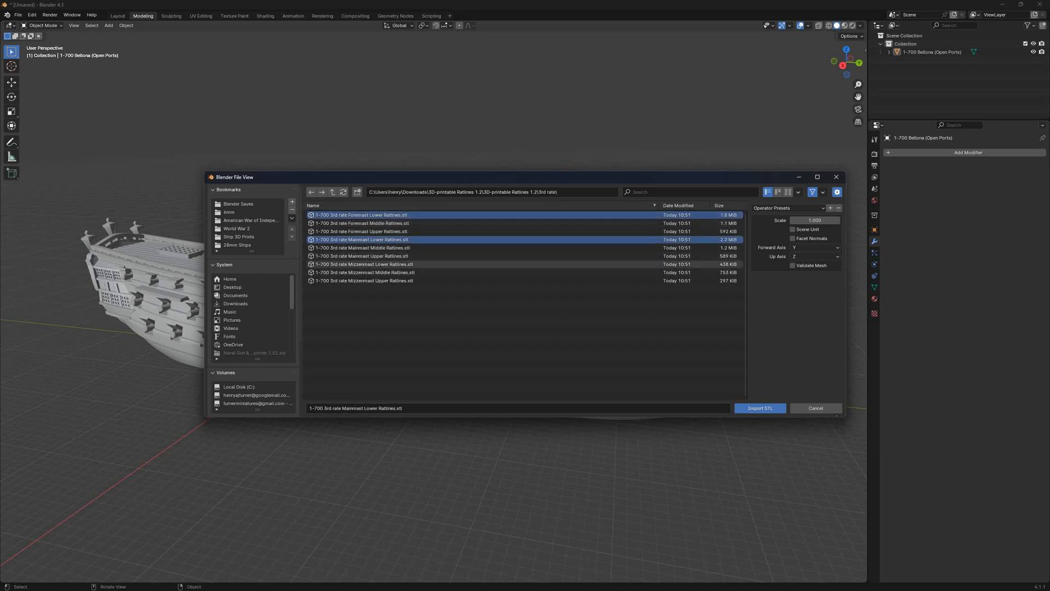
{"action": "left_click", "coordinate": [361, 264], "text": "ctrl"}
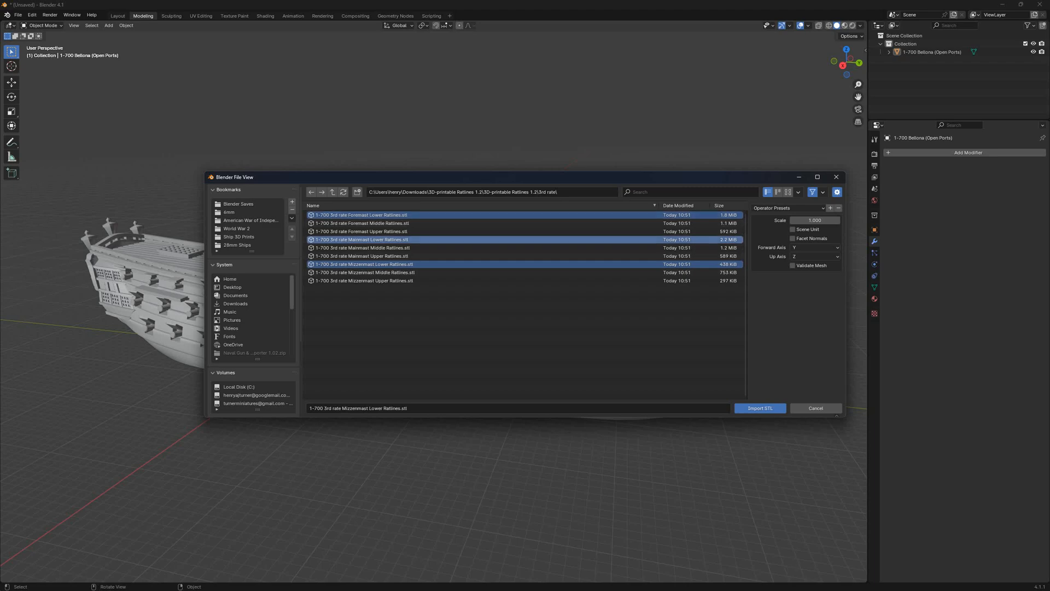
{"action": "key", "text": "Return"}
Raise the three lower ratlines together along Z to the ship's upper deck level in right orthographic view
{"action": "key", "text": "KP_3"}
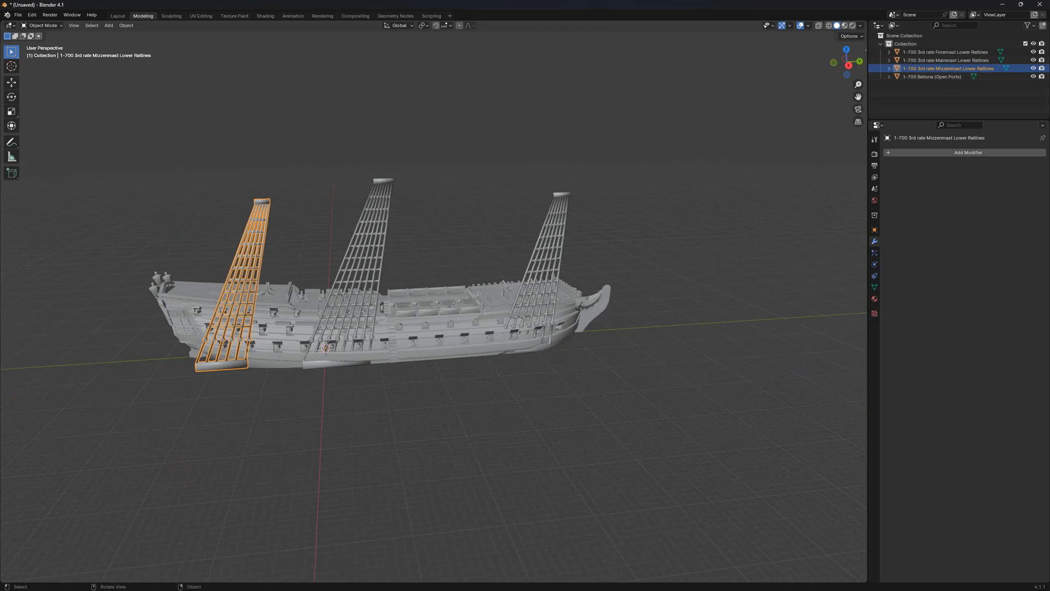
{"action": "left_click_drag", "start_coordinate": [182, 170], "coordinate": [596, 222]}
{"action": "key", "text": "g"}
{"action": "key", "text": "z"}
{"action": "left_click", "coordinate": [597, 167]}
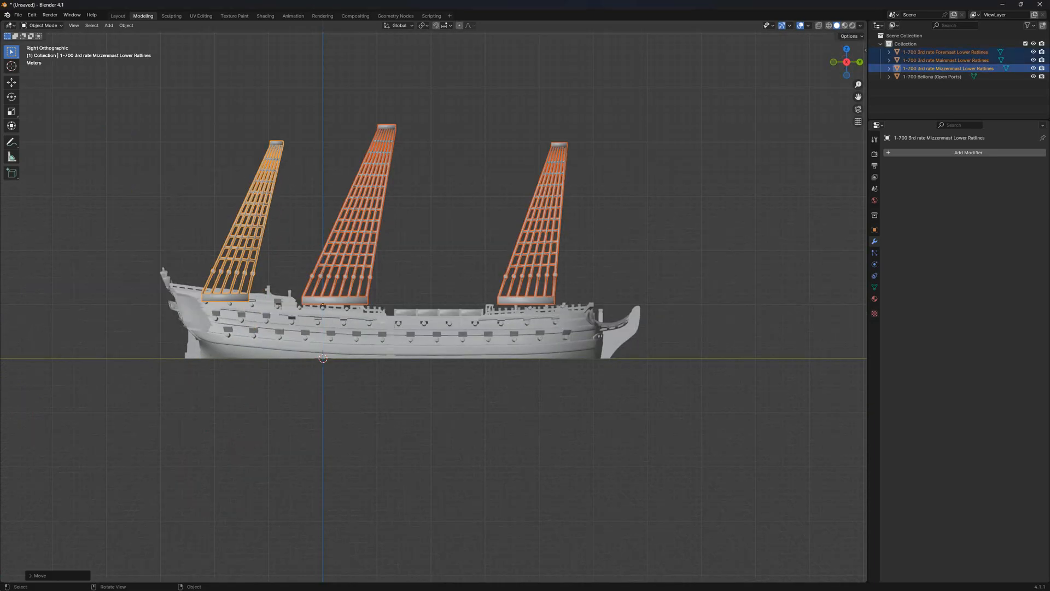
Select only the foremast lower ratlines and lower them along Z beside the forward gun ports
{"action": "left_click_drag", "start_coordinate": [602, 126], "coordinate": [525, 175]}
{"action": "middle_click_drag", "start_coordinate": [525, 175], "coordinate": [454, 183]}
{"action": "left_click", "coordinate": [504, 230]}
{"action": "key", "text": "g"}
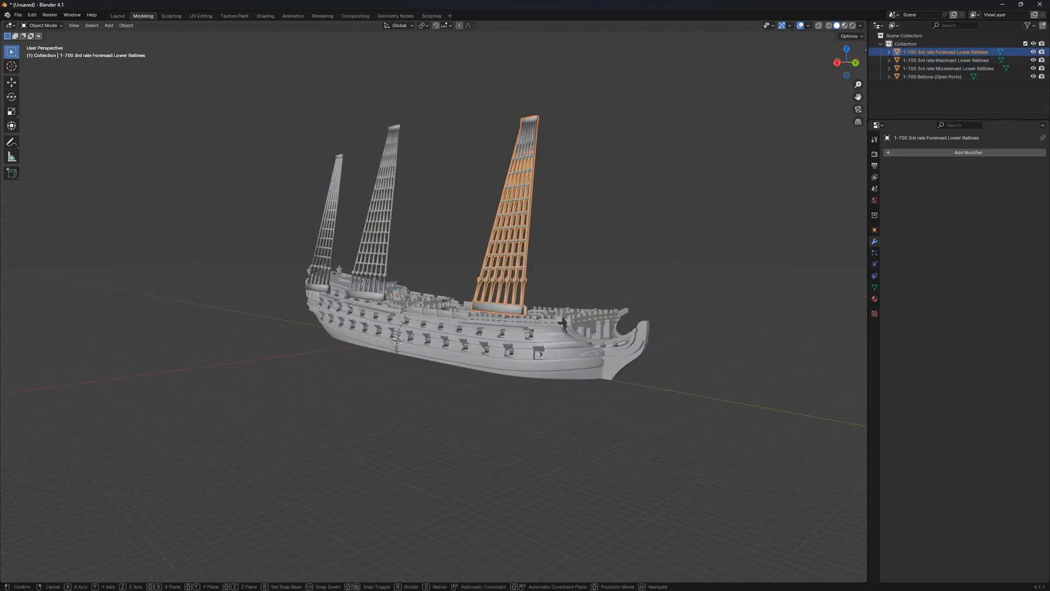
{"action": "key", "text": "z"}
{"action": "left_click", "coordinate": [504, 240]}
{"action": "scroll", "coordinate": [502, 281], "scroll_direction": "up", "scroll_amount": 2}
{"action": "middle_click_drag", "start_coordinate": [504, 241], "coordinate": [409, 238]}
{"action": "scroll", "coordinate": [409, 238], "scroll_direction": "up", "scroll_amount": 1}
{"action": "middle_click_drag", "start_coordinate": [465, 285], "coordinate": [456, 236]}
{"action": "key", "text": "g"}
{"action": "key", "text": "z"}
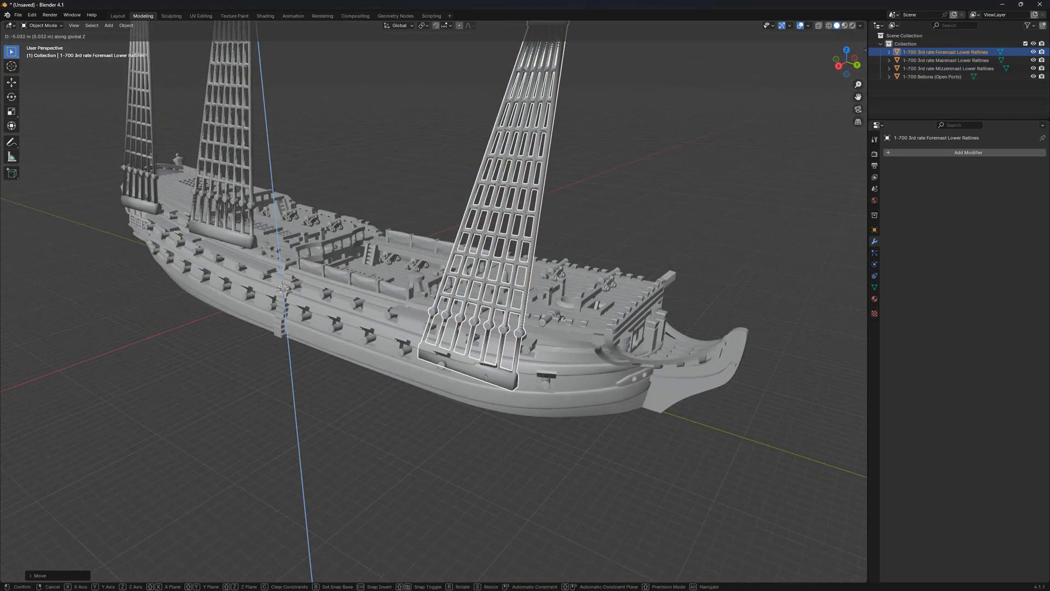
{"action": "left_click", "coordinate": [459, 287]}
Move the foremast lower ratlines inward so their base bar sinks into the side of the hull
{"action": "key", "text": "g"}
{"action": "middle_click_drag", "start_coordinate": [460, 287], "coordinate": [372, 275]}
{"action": "left_click", "coordinate": [444, 278]}
{"action": "scroll", "coordinate": [472, 286], "scroll_direction": "up", "scroll_amount": 1}
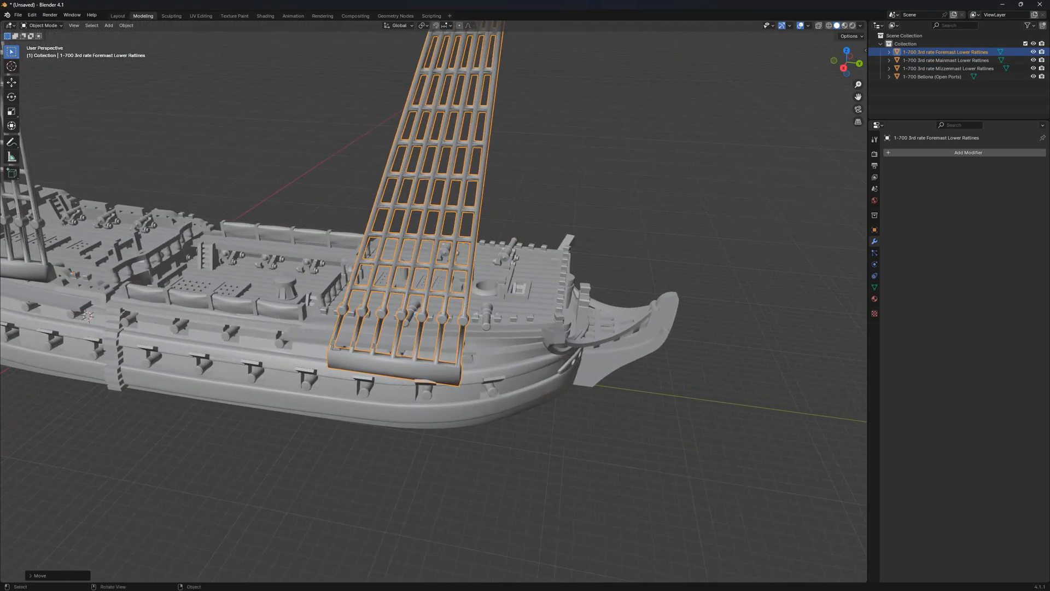
{"action": "key", "text": "g"}
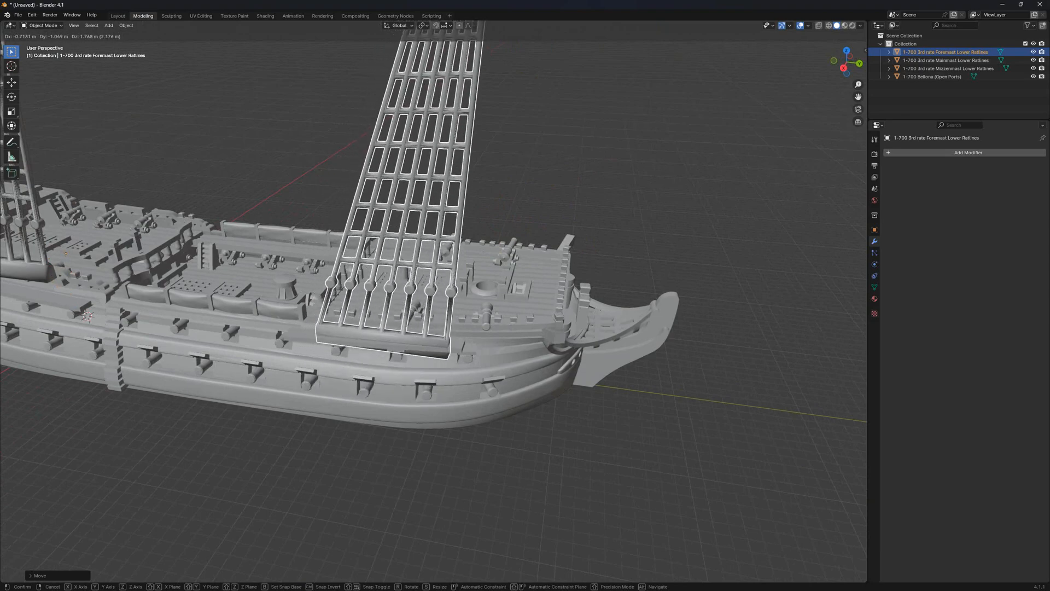
{"action": "key", "text": "z"}
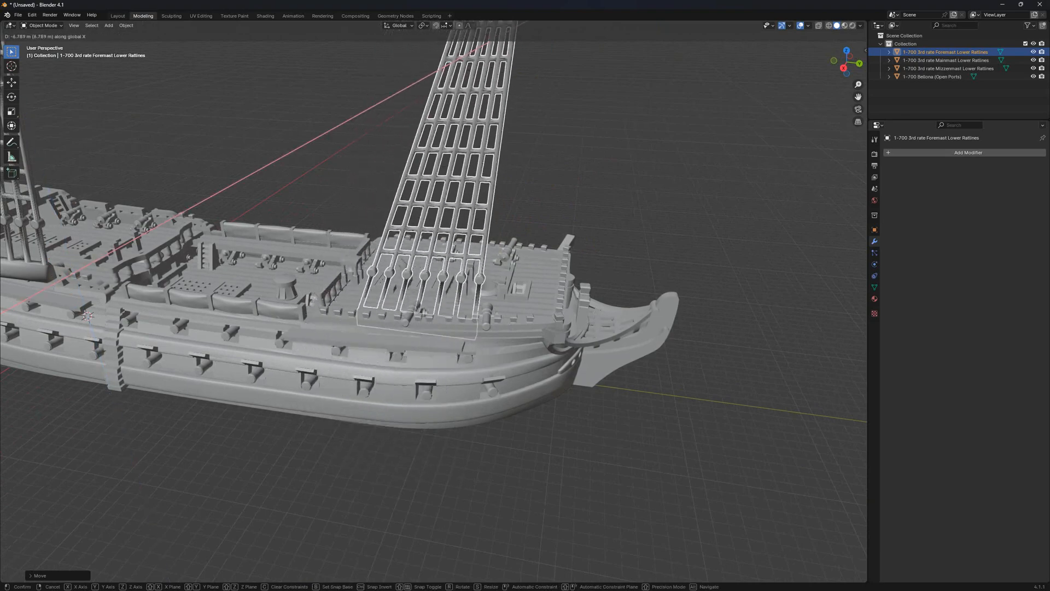
{"action": "left_click", "coordinate": [433, 306]}
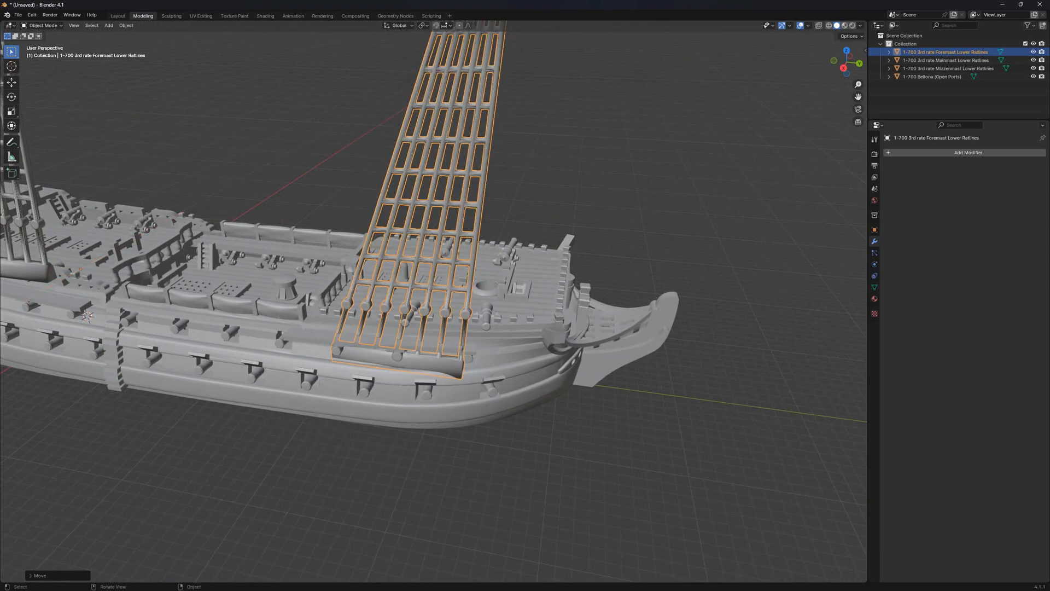
{"action": "mouse_move", "coordinate": [432, 306]}
{"action": "middle_mouse_down"}
{"action": "mouse_move", "coordinate": [453, 281]}
{"action": "mouse_move", "coordinate": [449, 296]}
{"action": "middle_mouse_up"}
{"action": "scroll", "coordinate": [453, 281], "scroll_direction": "up", "scroll_amount": 1}
{"action": "key", "text": "g"}
{"action": "left_click", "coordinate": [449, 312]}
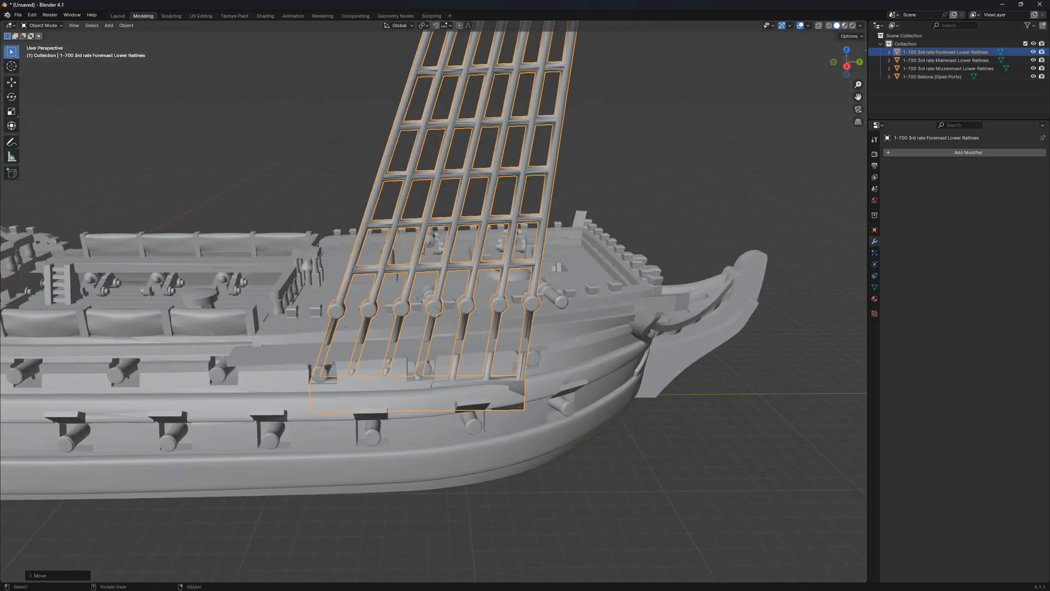
Slide the foremast lower ratlines along Y to fit their shrouds around the forward upper-deck guns
{"action": "key", "text": "g"}
{"action": "key", "text": "y"}
{"action": "left_click", "coordinate": [424, 309]}
{"action": "middle_click_drag", "start_coordinate": [425, 310], "coordinate": [445, 344]}
{"action": "key", "text": "g"}
{"action": "key", "text": "y"}
{"action": "left_click", "coordinate": [420, 331]}
{"action": "scroll", "coordinate": [408, 295], "scroll_direction": "up", "scroll_amount": 3}
{"action": "key", "text": "g"}
{"action": "key", "text": "y"}
{"action": "left_click", "coordinate": [424, 297]}
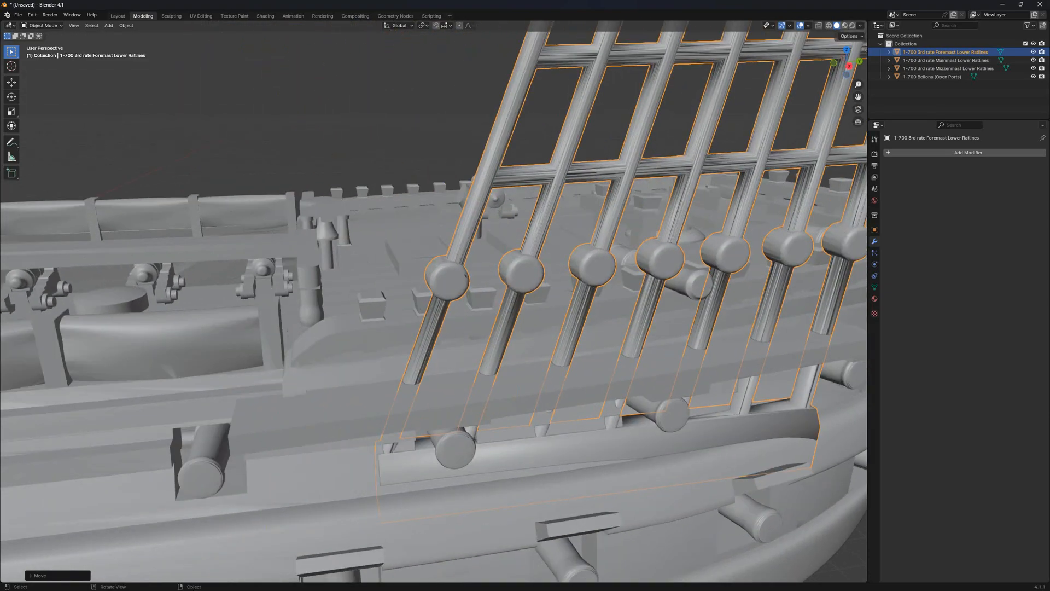
Lower the mainmast lower ratlines along Z to the upper row of gun ports and move them inward along X into the hull side
{"action": "scroll", "coordinate": [466, 276], "scroll_direction": "down", "scroll_amount": 6}
{"action": "middle_click_drag", "start_coordinate": [466, 276], "coordinate": [449, 272]}
{"action": "middle_click_drag", "start_coordinate": [516, 235], "coordinate": [815, 254], "text": "shift"}
{"action": "left_click", "coordinate": [329, 331]}
{"action": "key", "text": "g"}
{"action": "key", "text": "z"}
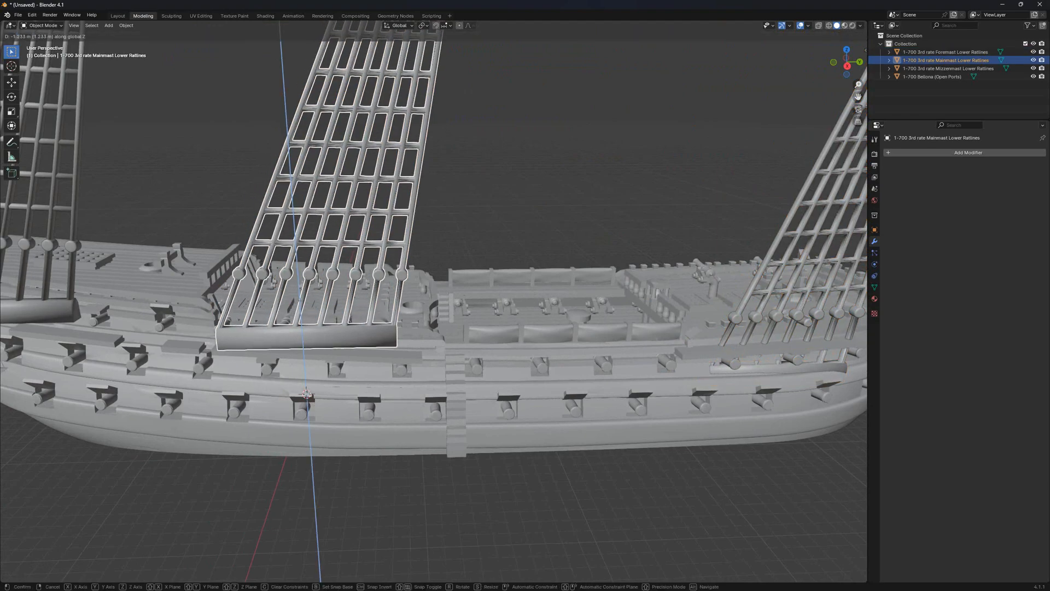
{"action": "left_click", "coordinate": [306, 394]}
{"action": "key", "text": "g"}
{"action": "key", "text": "x"}
{"action": "left_click", "coordinate": [306, 394]}
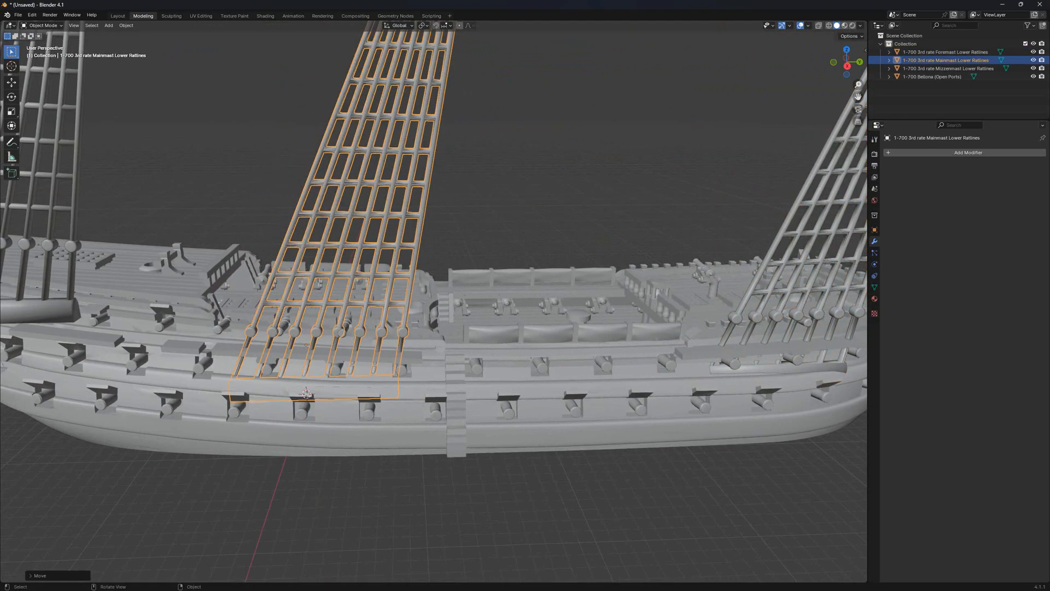
Adjust the mainmast lower ratlines in height along Z and slide them along Y so the shrouds fit around the guns
{"action": "scroll", "coordinate": [208, 470], "scroll_direction": "up", "scroll_amount": 6}
{"action": "key", "text": "g"}
{"action": "key", "text": "z"}
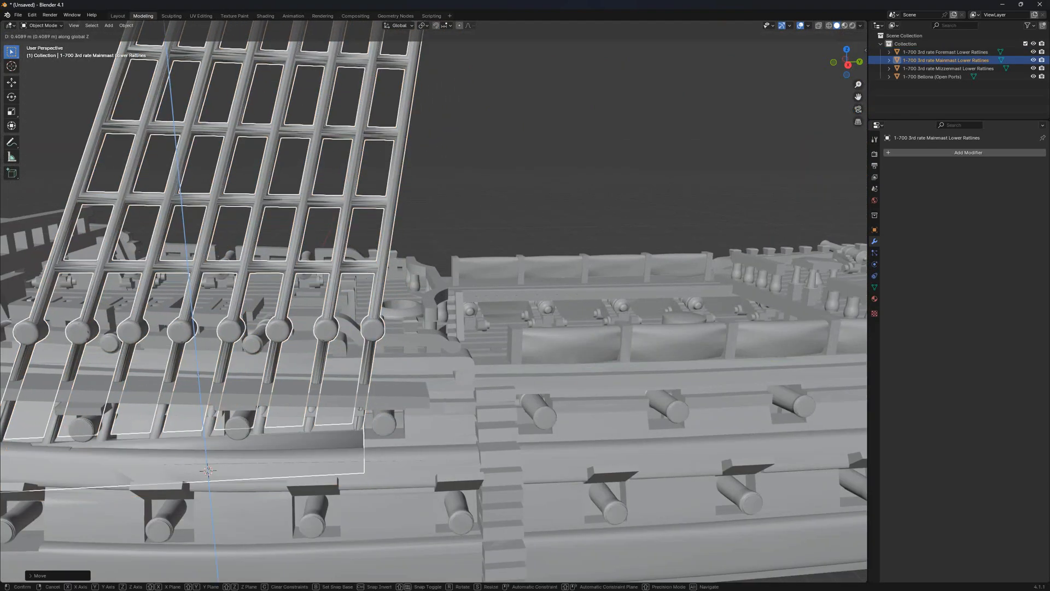
{"action": "left_click", "coordinate": [307, 328]}
{"action": "middle_click_drag", "start_coordinate": [307, 328], "coordinate": [574, 321], "text": "shift"}
{"action": "key", "text": "g"}
{"action": "key", "text": "y"}
{"action": "left_click", "coordinate": [389, 465]}
{"action": "scroll", "coordinate": [390, 465], "scroll_direction": "down", "scroll_amount": 6}
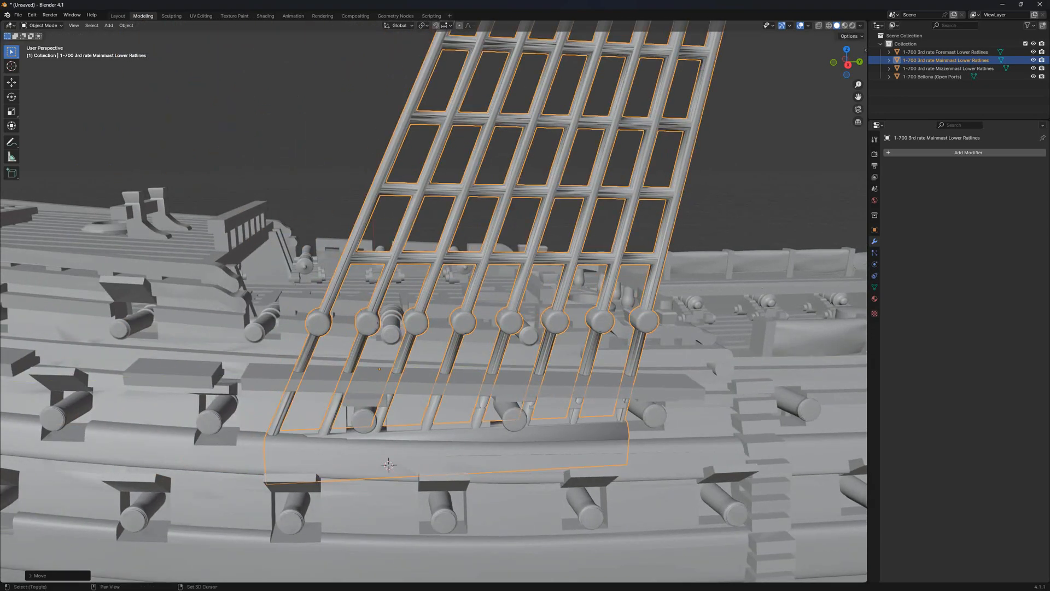
{"action": "scroll", "coordinate": [393, 467], "scroll_direction": "up", "scroll_amount": 6}
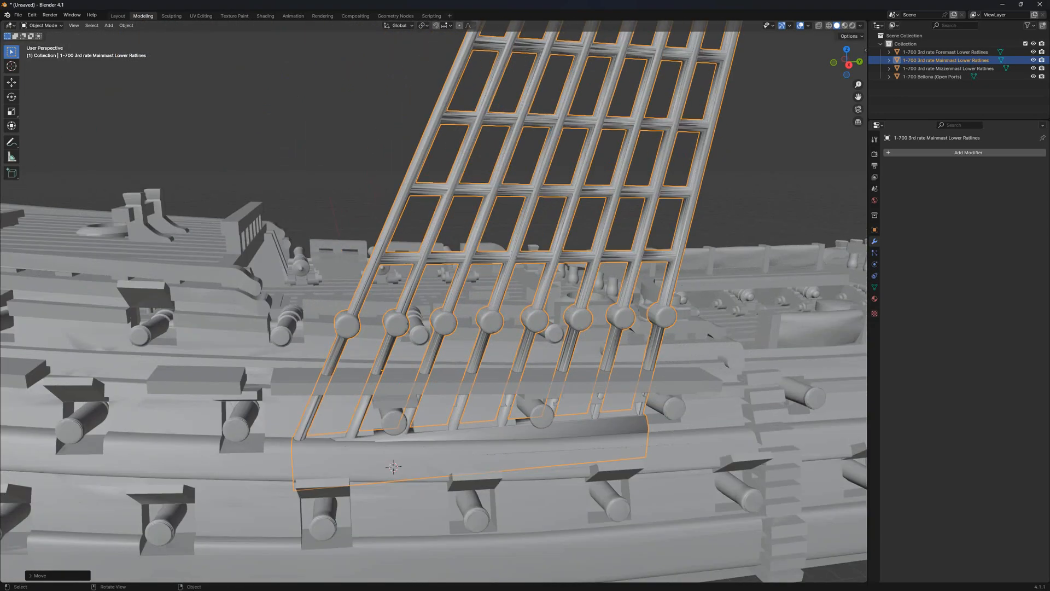
Select the mizzenmast lower ratlines and reposition them beside the aft gun ports in right orthographic view
{"action": "scroll", "coordinate": [434, 301], "scroll_direction": "down", "scroll_amount": 5}
{"action": "middle_click_drag", "start_coordinate": [350, 318], "coordinate": [489, 340], "text": "shift"}
{"action": "left_click", "coordinate": [298, 332]}
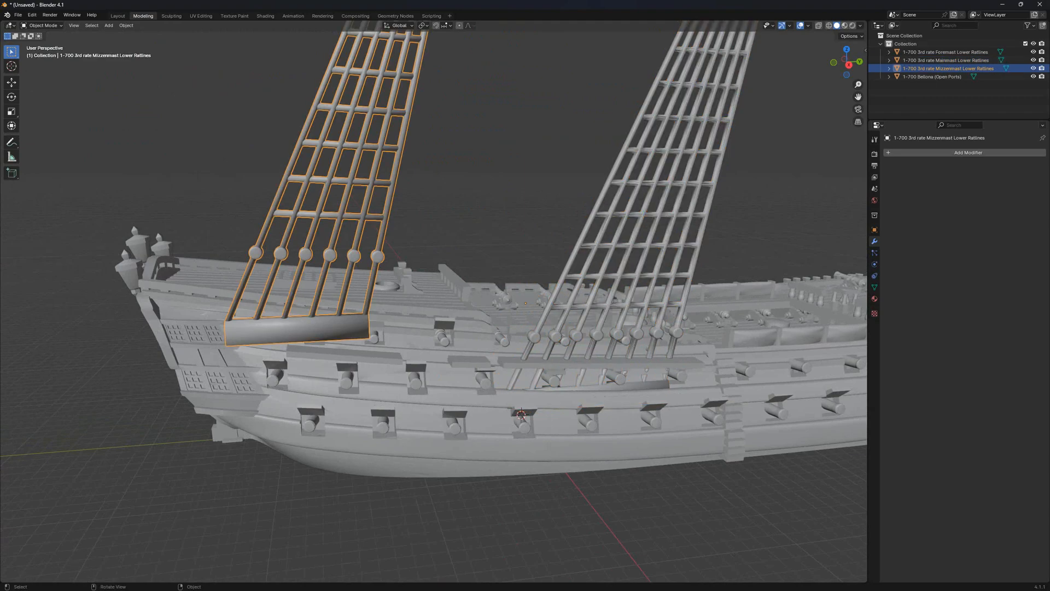
{"action": "key", "text": "KP_3"}
{"action": "key", "text": "g"}
{"action": "left_click", "coordinate": [330, 378]}
Move the mizzenmast lower ratlines inward along X until their base bar meets the aft hull side
{"action": "middle_click_drag", "start_coordinate": [329, 377], "coordinate": [367, 397]}
{"action": "key", "text": "g"}
{"action": "key", "text": "x"}
{"action": "left_click", "coordinate": [394, 416]}
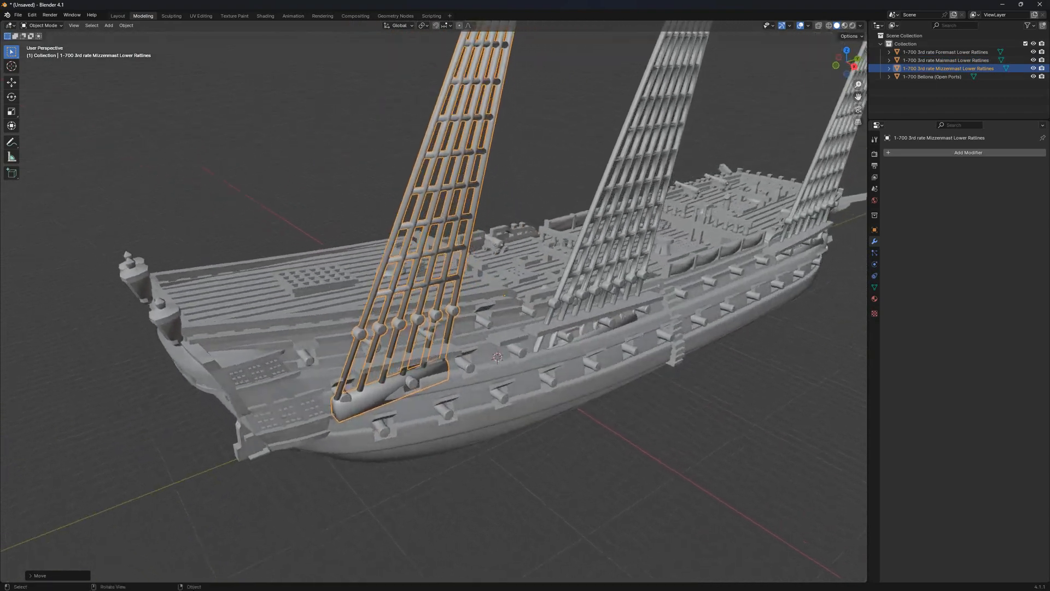
{"action": "scroll", "coordinate": [367, 396], "scroll_direction": "up", "scroll_amount": 4}
{"action": "key", "text": "g"}
{"action": "key", "text": "x"}
{"action": "left_click", "coordinate": [377, 404]}
Try to rotate the mizzenmast lower ratlines about the Z axis around their existing origin
{"action": "key", "text": "r"}
{"action": "key", "text": "z"}
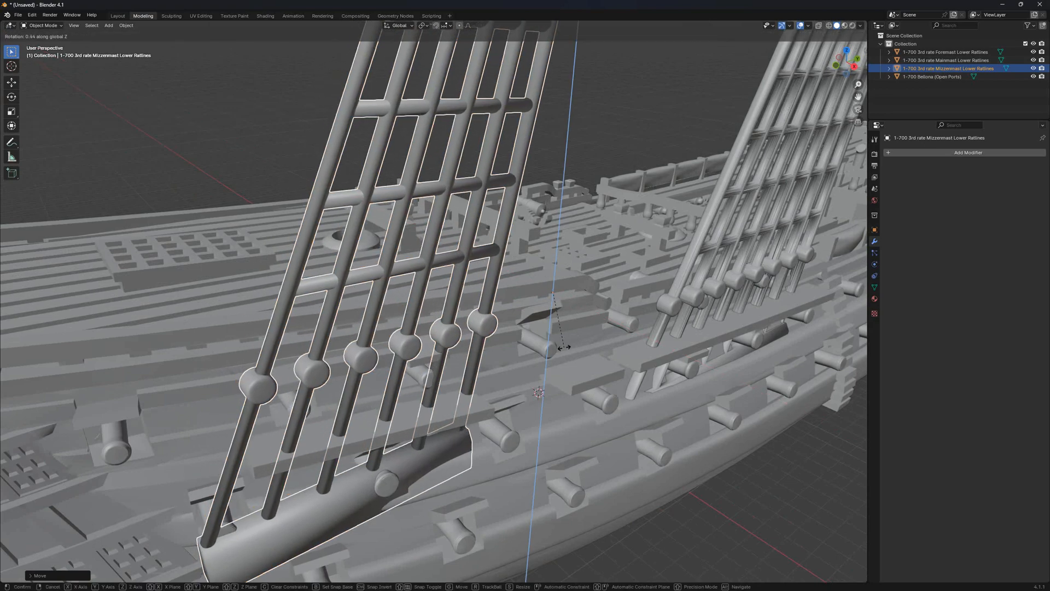
{"action": "left_click", "coordinate": [383, 408]}
{"action": "key", "text": "ctrl+z"}
{"action": "scroll", "coordinate": [596, 393], "scroll_direction": "down", "scroll_amount": 7}
{"action": "middle_click_drag", "start_coordinate": [599, 396], "coordinate": [604, 411]}
{"action": "key", "text": "r"}
{"action": "key", "text": "z"}
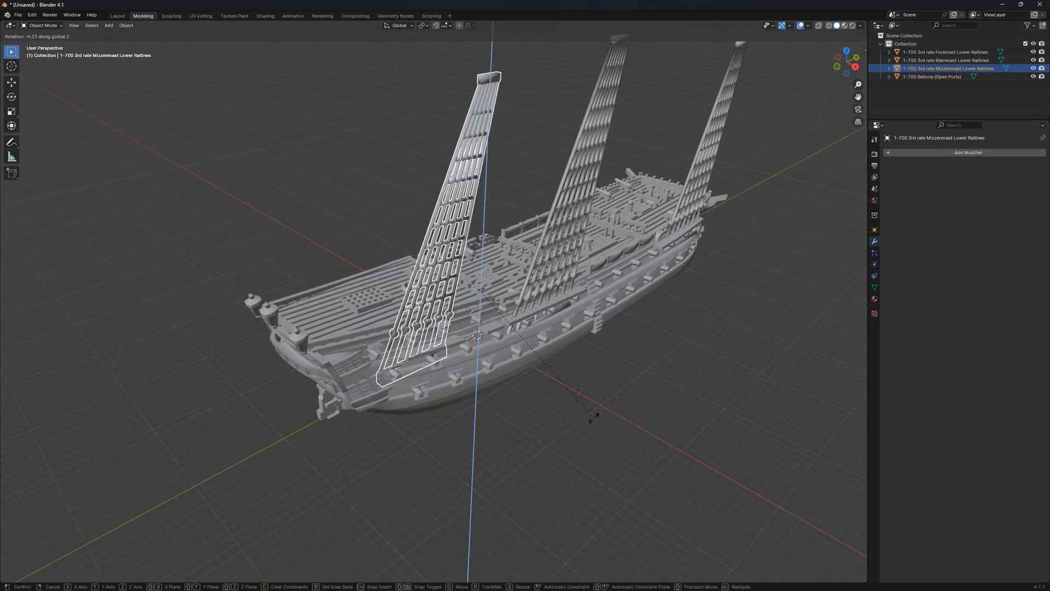
{"action": "key", "text": "Escape"}
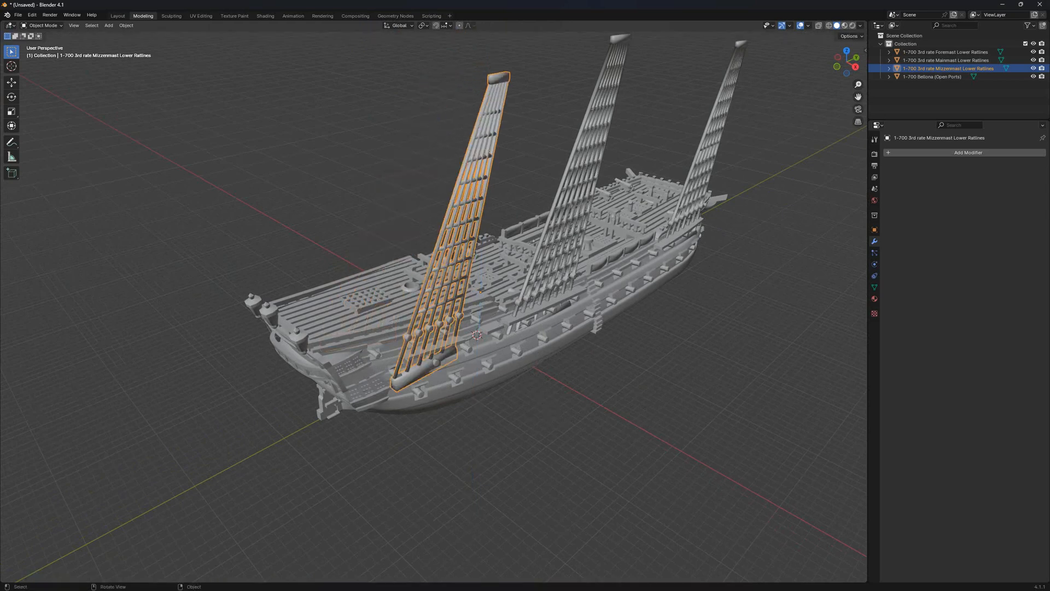
Set the mizzenmast lower ratlines' origin to Center of Mass (Surface) and rotate them about Z to follow the hull side
{"action": "left_click", "coordinate": [126, 25]}
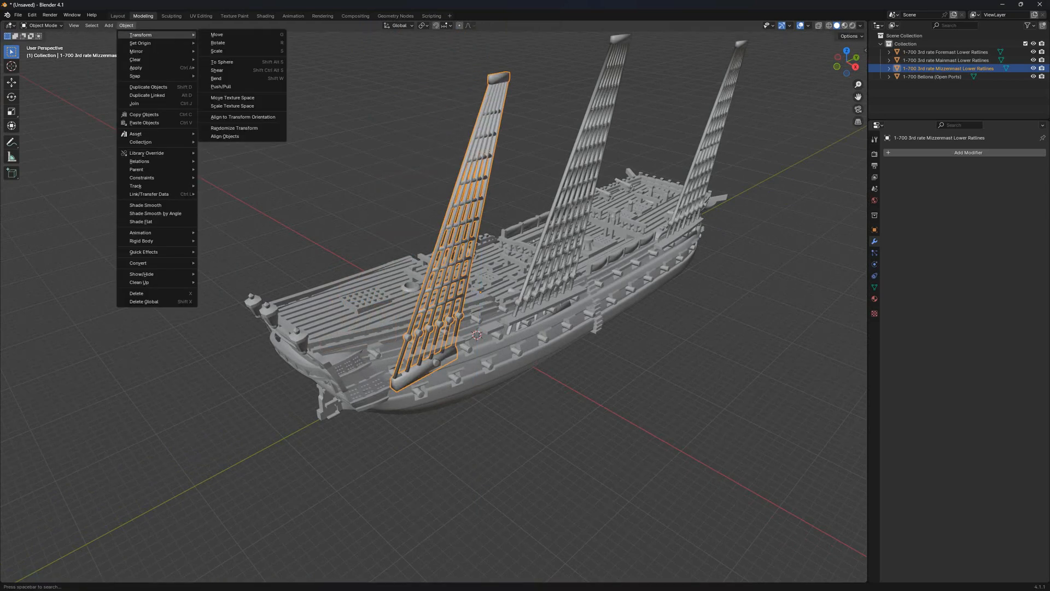
{"action": "mouse_move", "coordinate": [140, 43]}
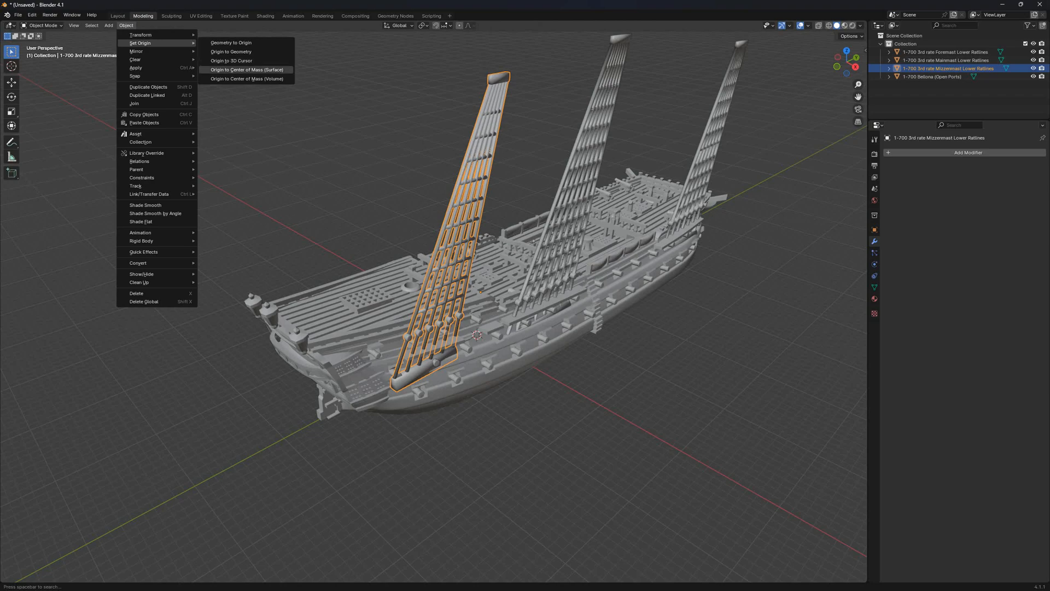
{"action": "left_click", "coordinate": [247, 69]}
{"action": "key", "text": "r"}
{"action": "key", "text": "z"}
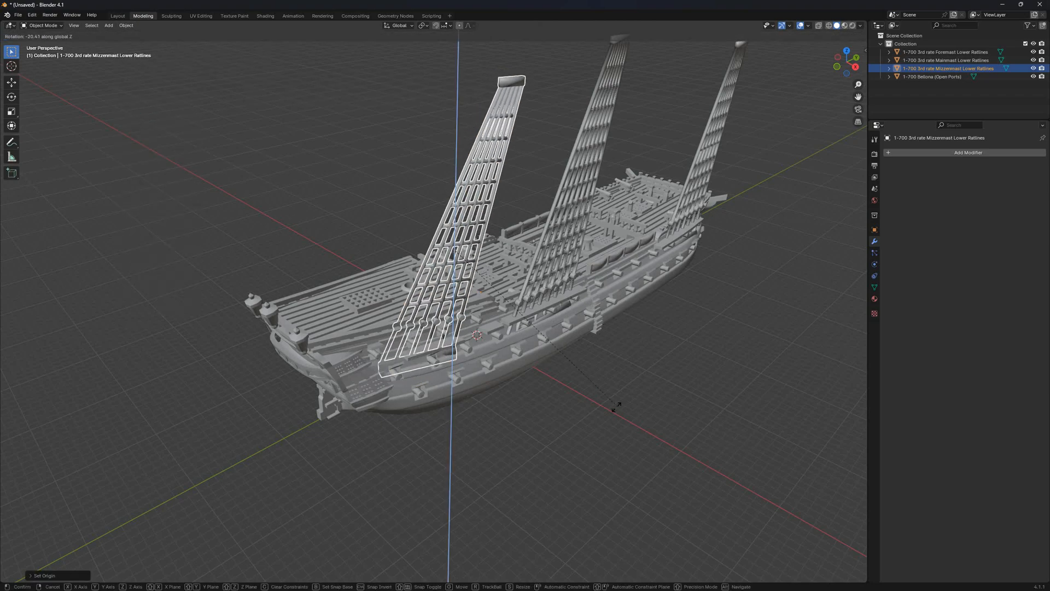
{"action": "scroll", "coordinate": [607, 402], "scroll_direction": "up", "scroll_amount": 6, "text": "alt"}
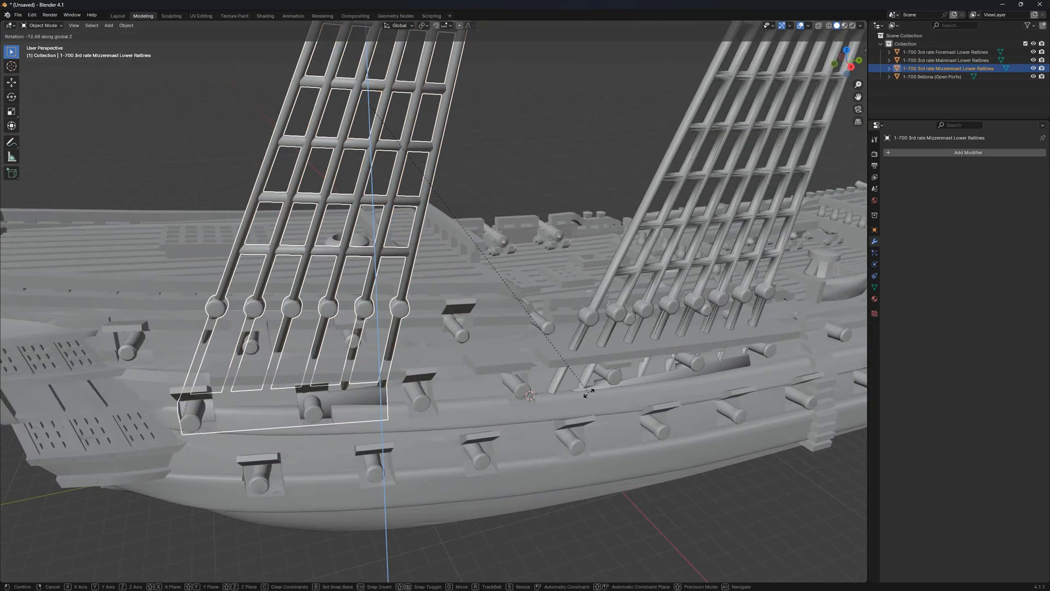
{"action": "left_click", "coordinate": [589, 392]}
Shift the rotated mizzenmast lower ratlines along X and Y to seat them against the hull around the aft guns
{"action": "key", "text": "g"}
{"action": "key", "text": "x"}
{"action": "key", "text": "y"}
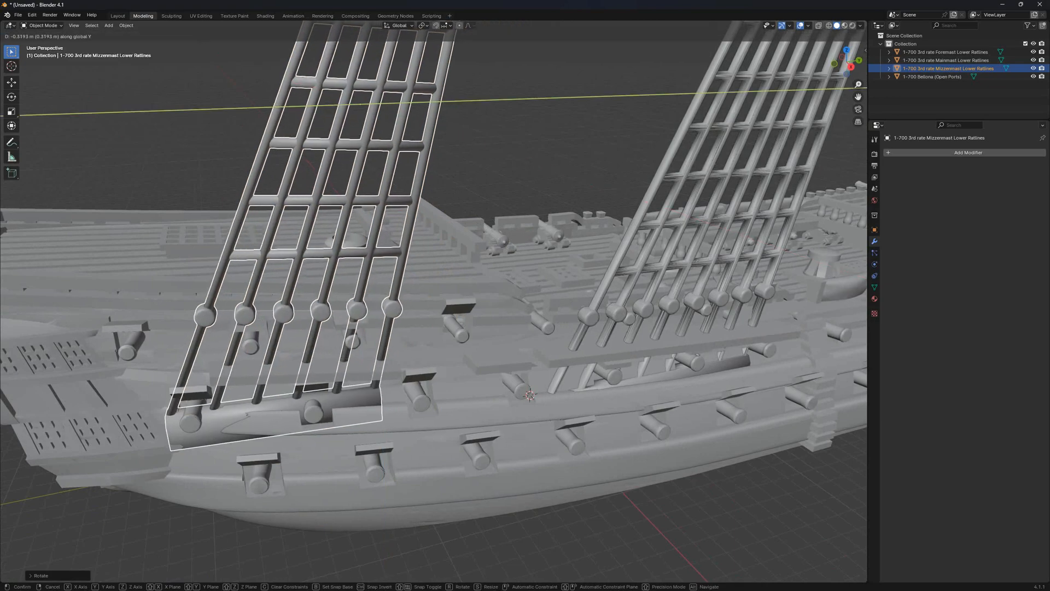
{"action": "key", "text": "Return"}
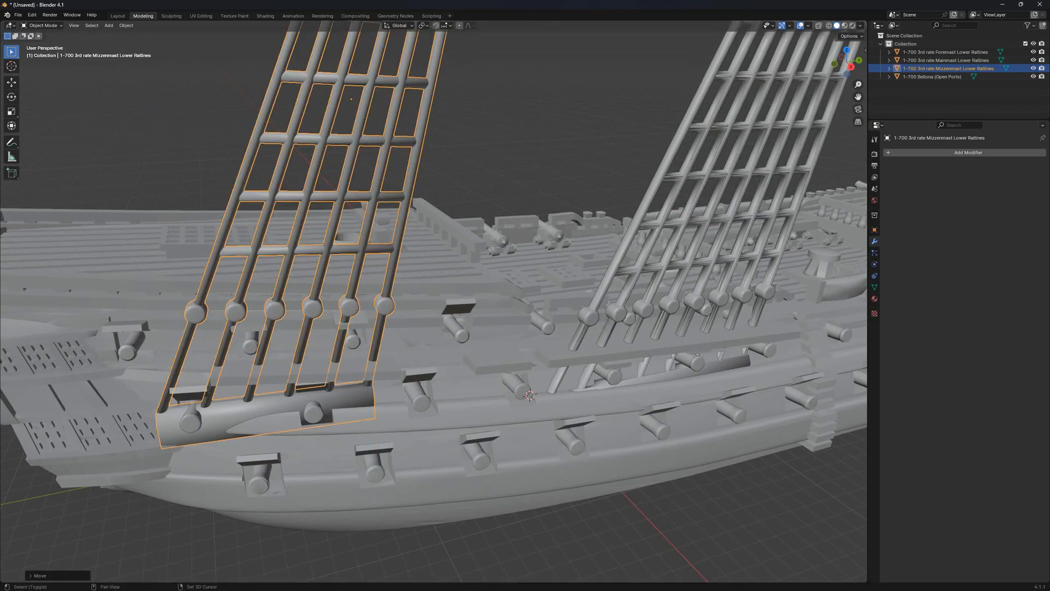
{"action": "key", "text": "g"}
{"action": "key", "text": "y"}
{"action": "key", "text": "Return"}
{"action": "middle_click_drag", "start_coordinate": [525, 317], "coordinate": [607, 298], "text": "shift"}
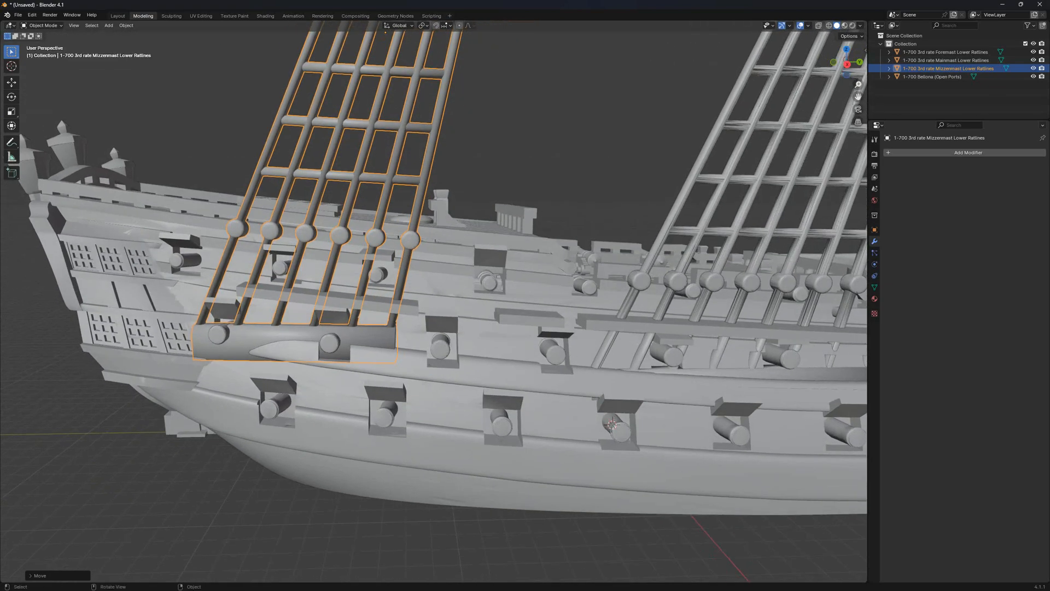
Inspect the placement of all three lower ratlines along the hull in perspective and right orthographic views
{"action": "scroll", "coordinate": [432, 301], "scroll_direction": "down", "scroll_amount": 5}
{"action": "key", "text": "KP_3"}
{"action": "scroll", "coordinate": [432, 301], "scroll_direction": "up", "scroll_amount": 6}
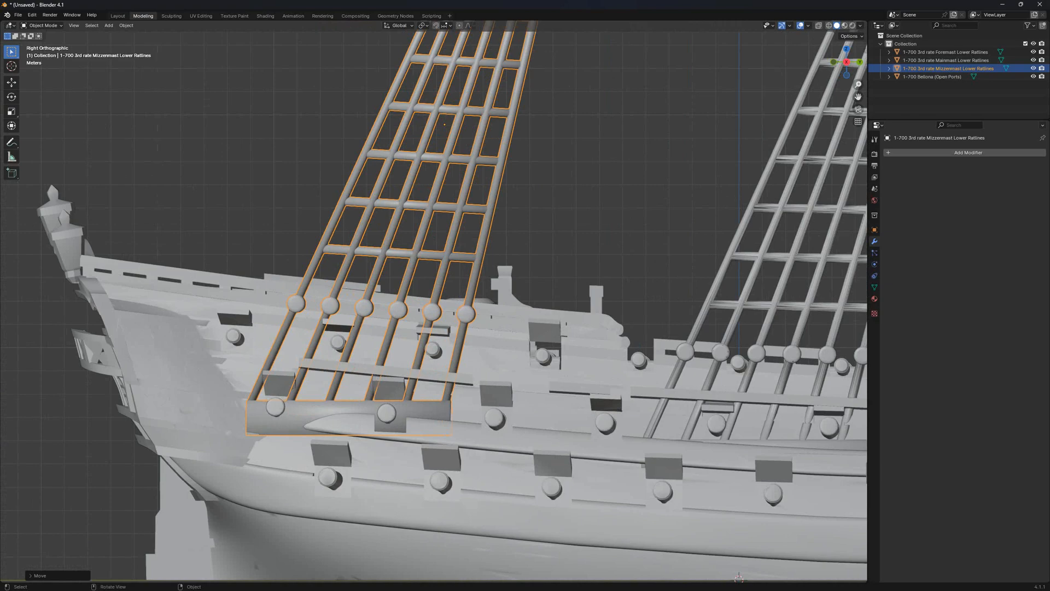
{"action": "middle_click_drag", "start_coordinate": [432, 301], "coordinate": [417, 564], "text": "shift"}
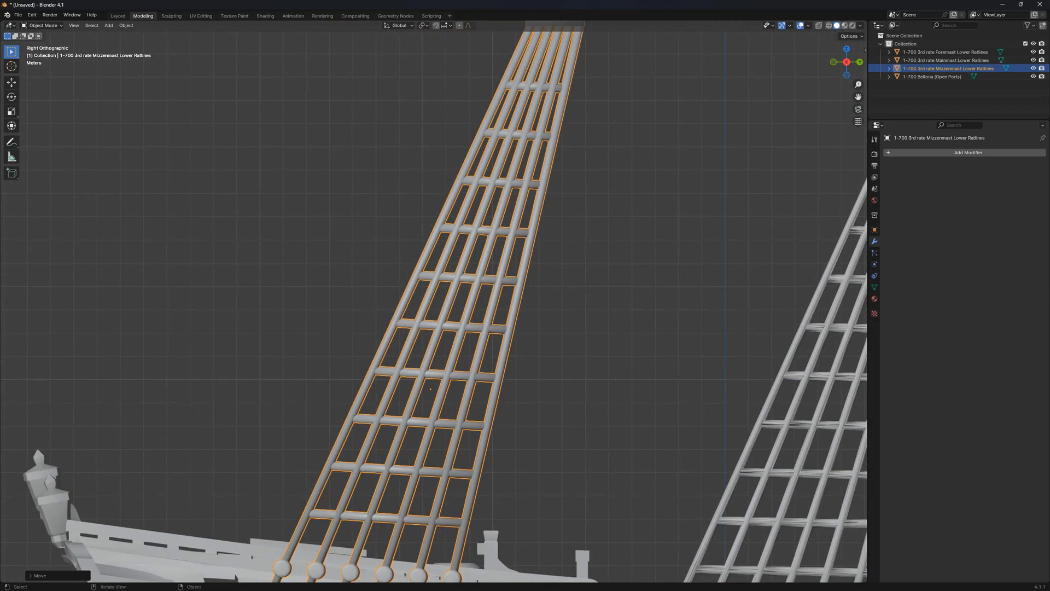
{"action": "scroll", "coordinate": [445, 323], "scroll_direction": "down", "scroll_amount": 3}
{"action": "middle_click_drag", "start_coordinate": [432, 301], "coordinate": [413, 250]}
{"action": "left_click", "coordinate": [590, 224]}
{"action": "middle_click_drag", "start_coordinate": [591, 224], "coordinate": [268, 217], "text": "shift"}
{"action": "scroll", "coordinate": [551, 224], "scroll_direction": "down", "scroll_amount": 2}
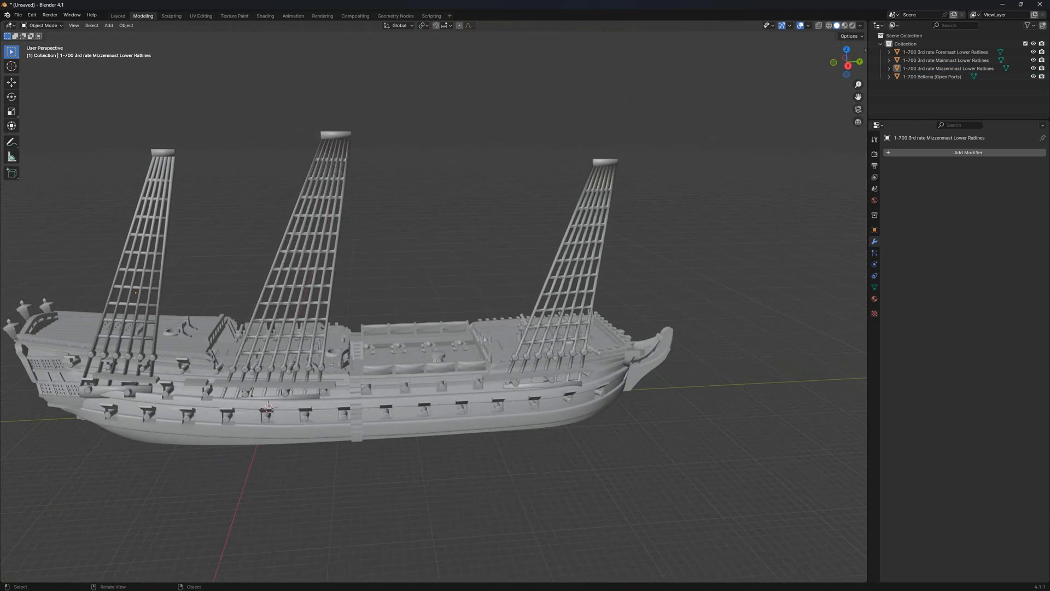
{"action": "scroll", "coordinate": [404, 290], "scroll_direction": "up", "scroll_amount": 1}
{"action": "middle_click_drag", "start_coordinate": [404, 290], "coordinate": [359, 270]}
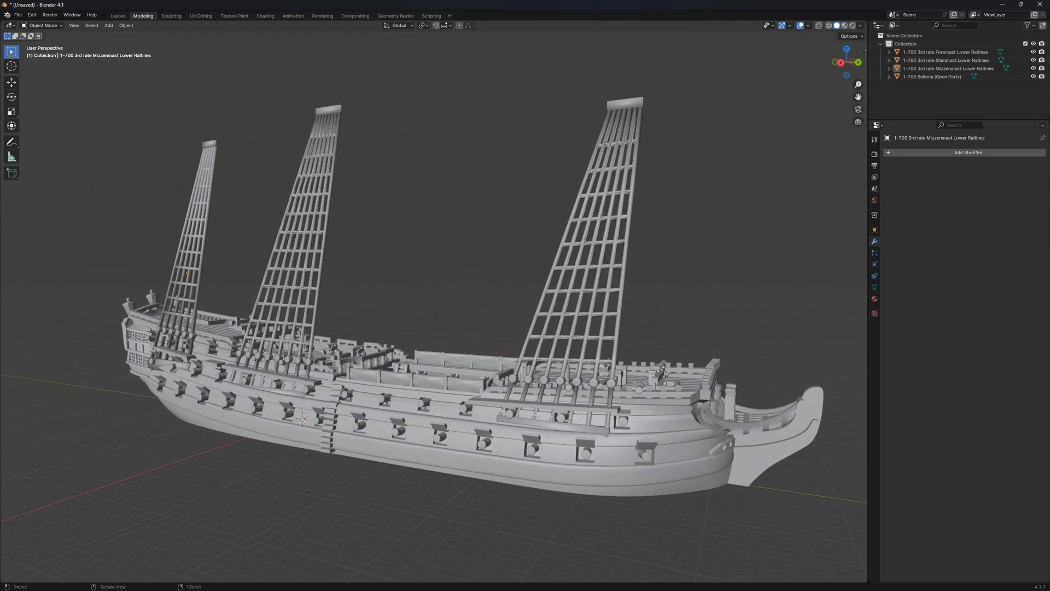
{"action": "key", "text": "KP_3"}
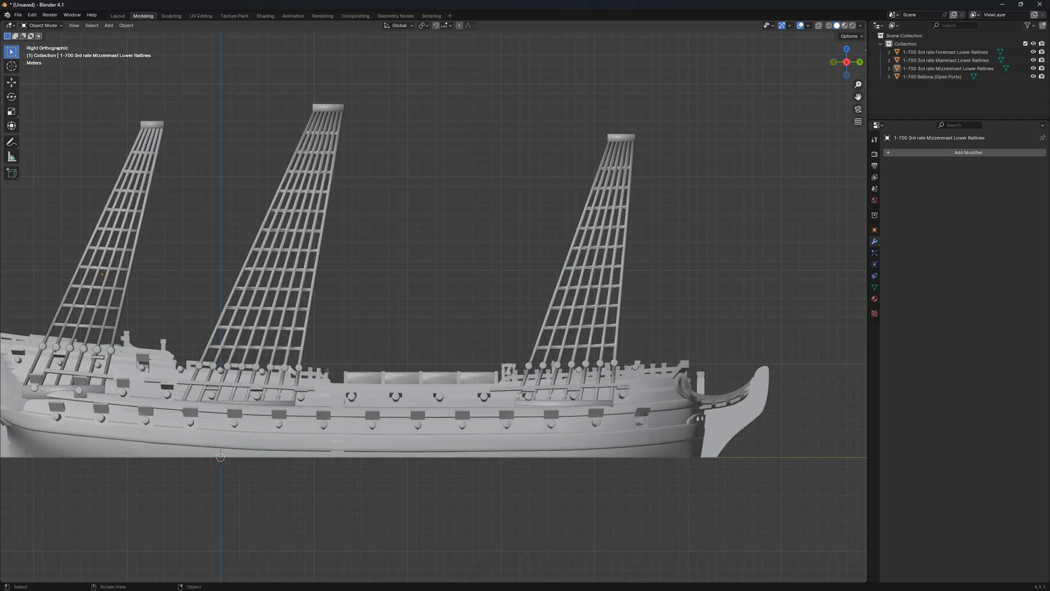
{"action": "middle_click_drag", "start_coordinate": [359, 271], "coordinate": [390, 255], "text": "shift"}
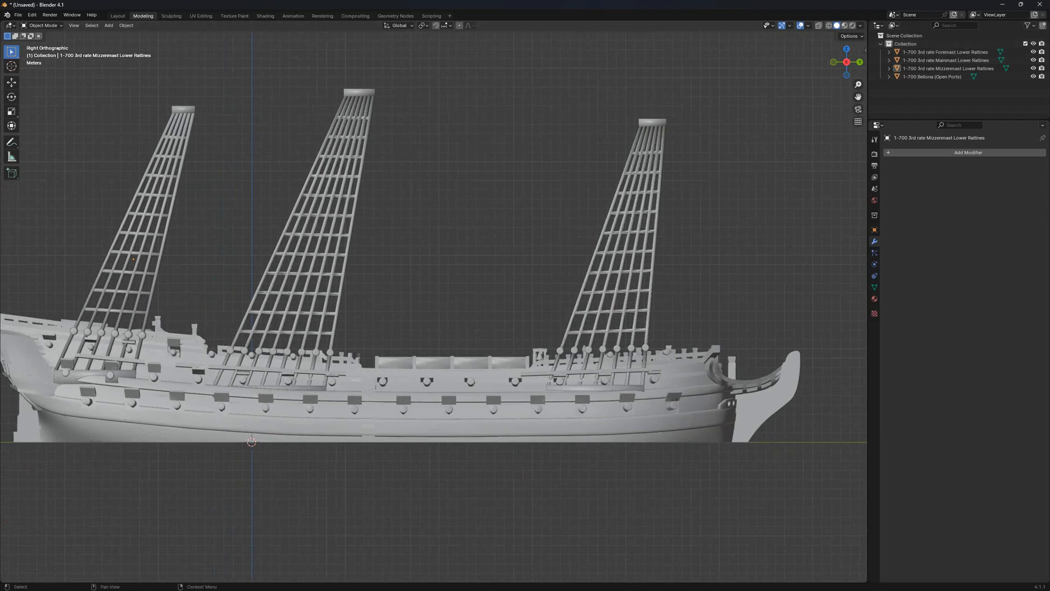
Create a new collection named Crops inside the existing Collection, enlarging the outliner for room
{"action": "left_click_drag", "start_coordinate": [957, 119], "coordinate": [957, 226]}
{"action": "right_click", "coordinate": [897, 43]}
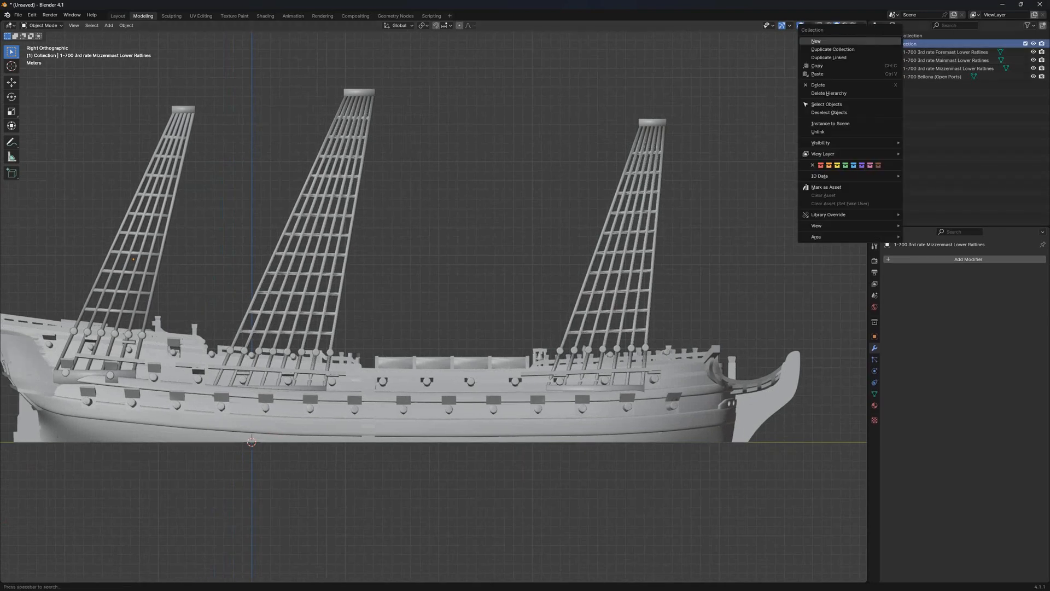
{"action": "left_click", "coordinate": [816, 41]}
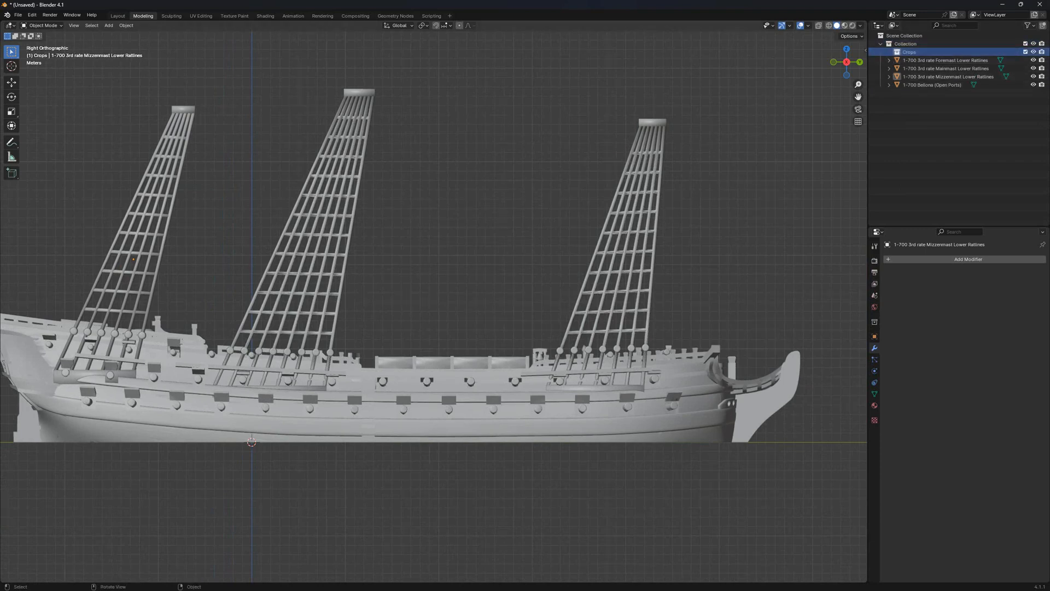
Add a cylinder mesh to the Crops collection, place it above the midship deck and scale it down to about 3.11 m
{"action": "key", "text": "shift+a"}
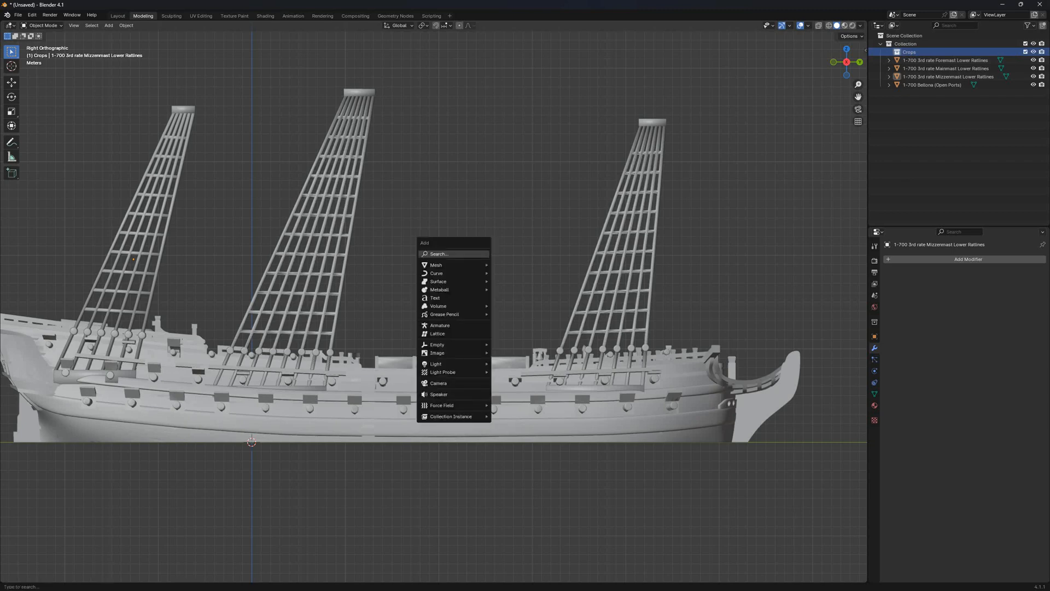
{"action": "mouse_move", "coordinate": [454, 265]}
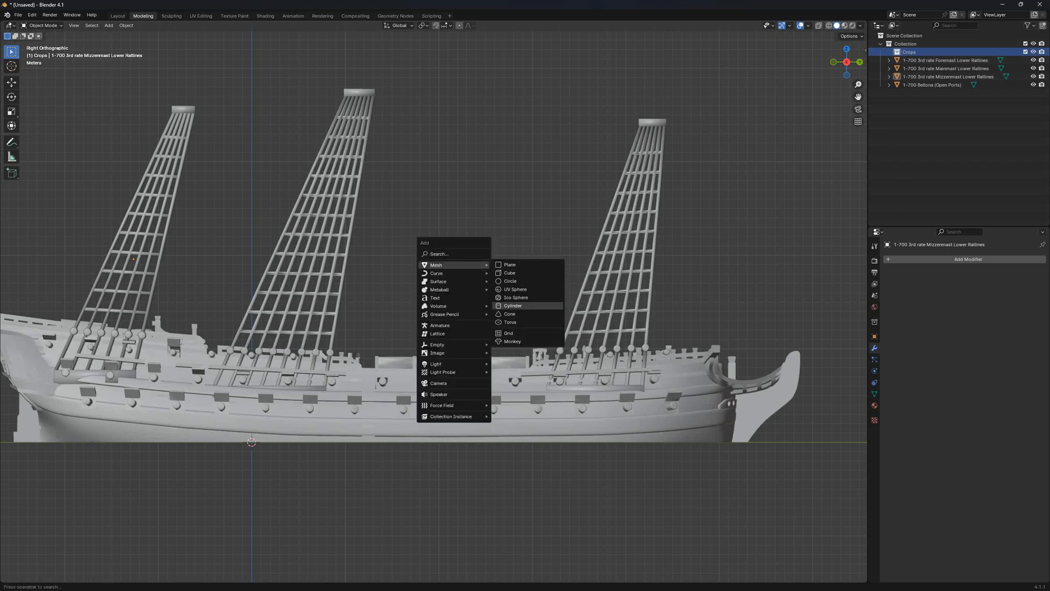
{"action": "left_click", "coordinate": [515, 306]}
{"action": "scroll", "coordinate": [471, 355], "scroll_direction": "down", "scroll_amount": 6}
{"action": "key", "text": "g"}
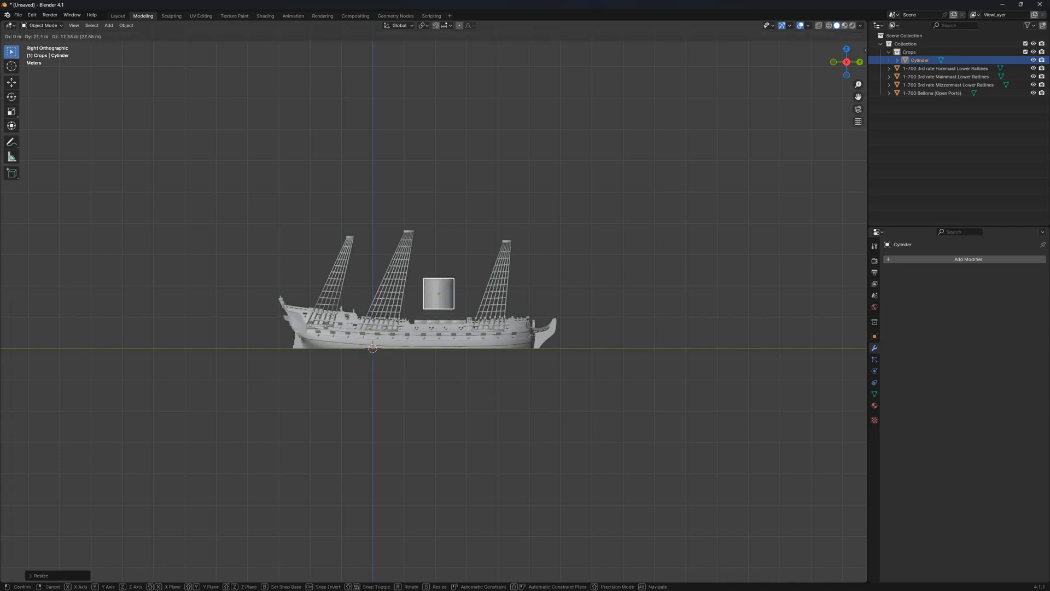
{"action": "key", "text": "Return"}
{"action": "scroll", "coordinate": [434, 295], "scroll_direction": "up", "scroll_amount": 4}
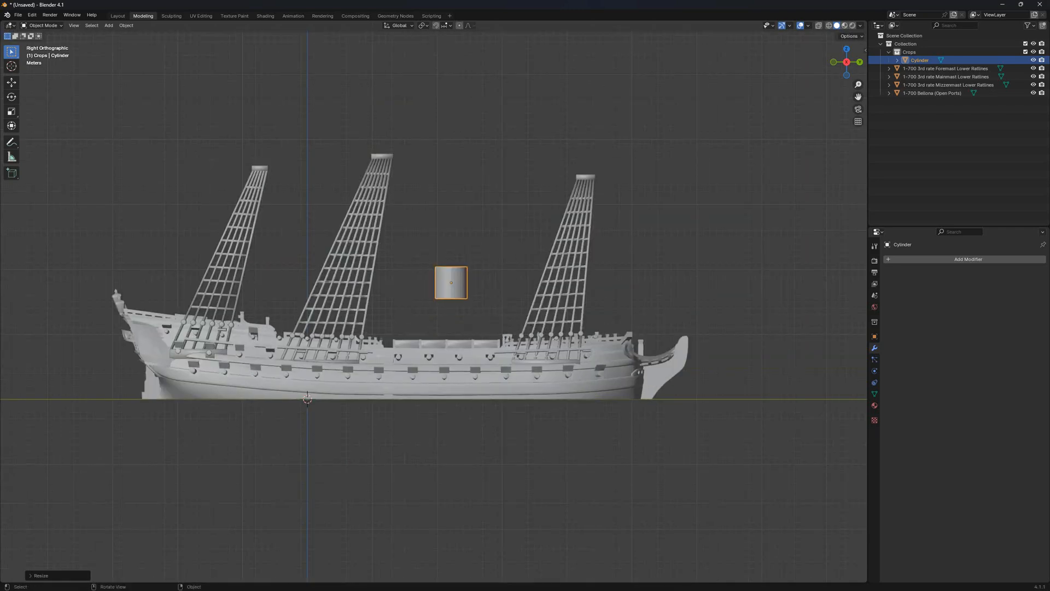
{"action": "key", "text": "s"}
{"action": "key", "text": "Return"}
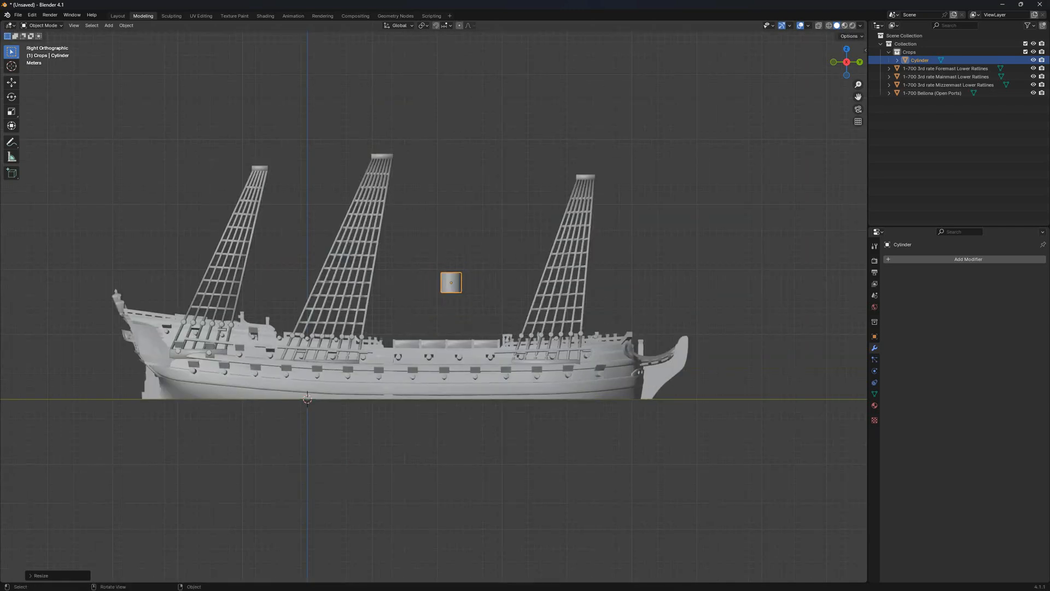
Set the cylinder's X and Y dimensions to 0.6 m
{"action": "key", "text": "n"}
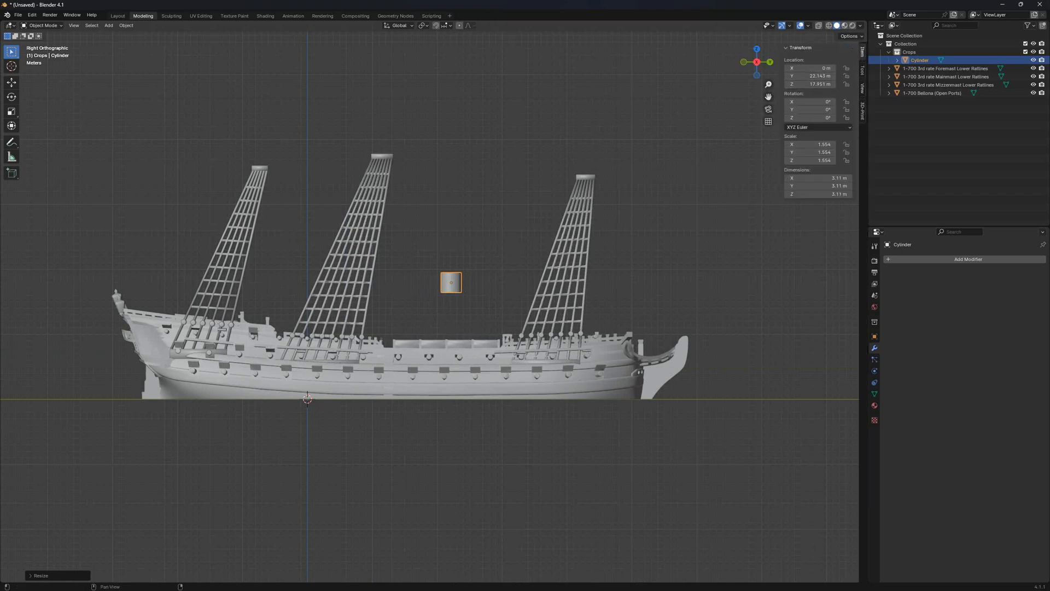
{"action": "middle_click_drag", "start_coordinate": [438, 295], "coordinate": [423, 332]}
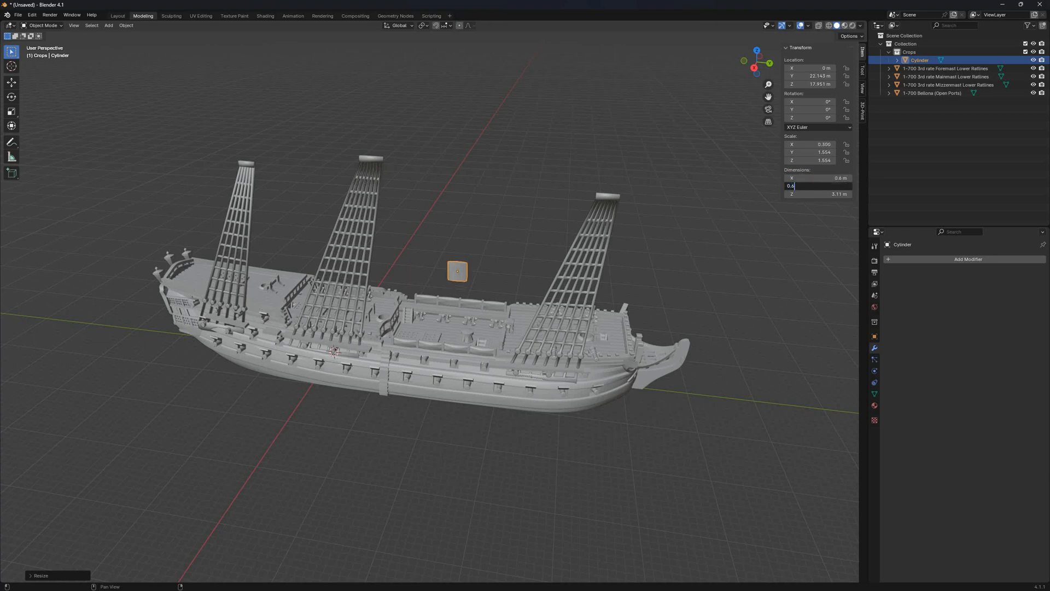
{"action": "scroll", "coordinate": [575, 219], "scroll_direction": "up", "scroll_amount": 8}
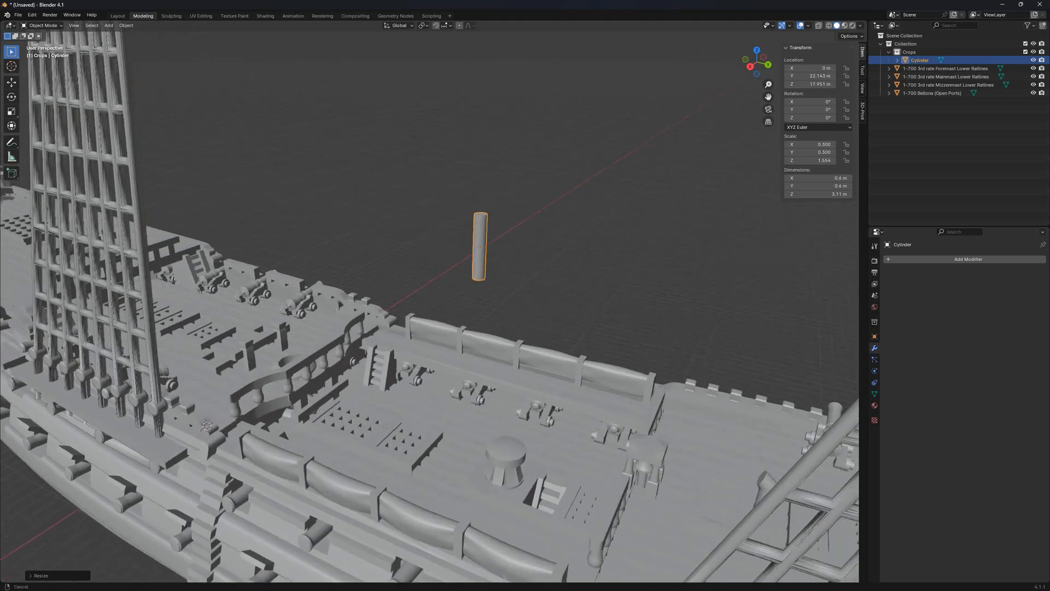
Rotate the cylinder -90° about the Y axis so that it lies across the ship
{"action": "key", "text": "r"}
{"action": "key", "text": "x"}
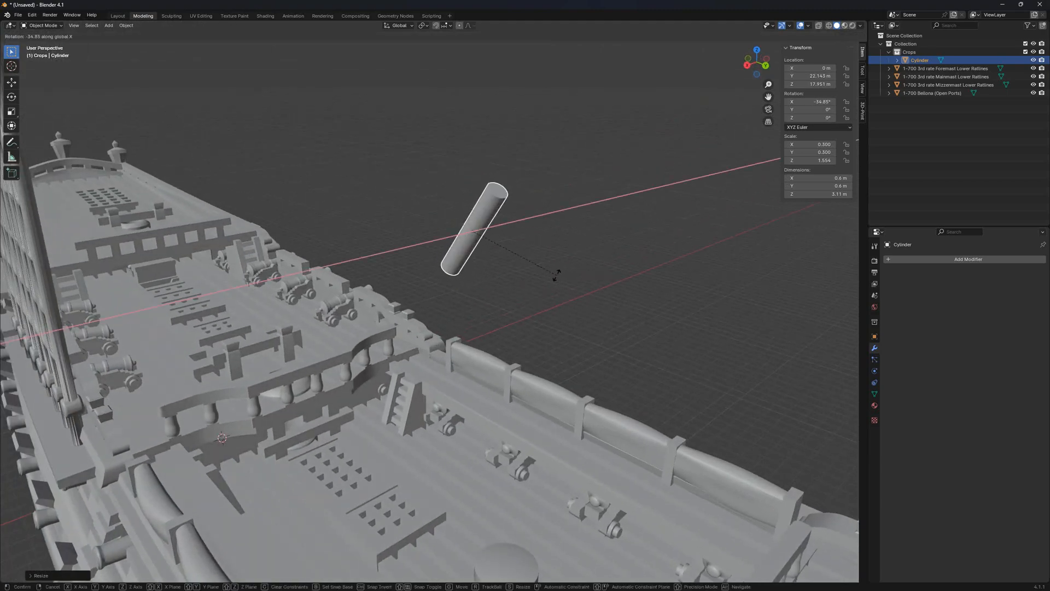
{"action": "key", "text": "y"}
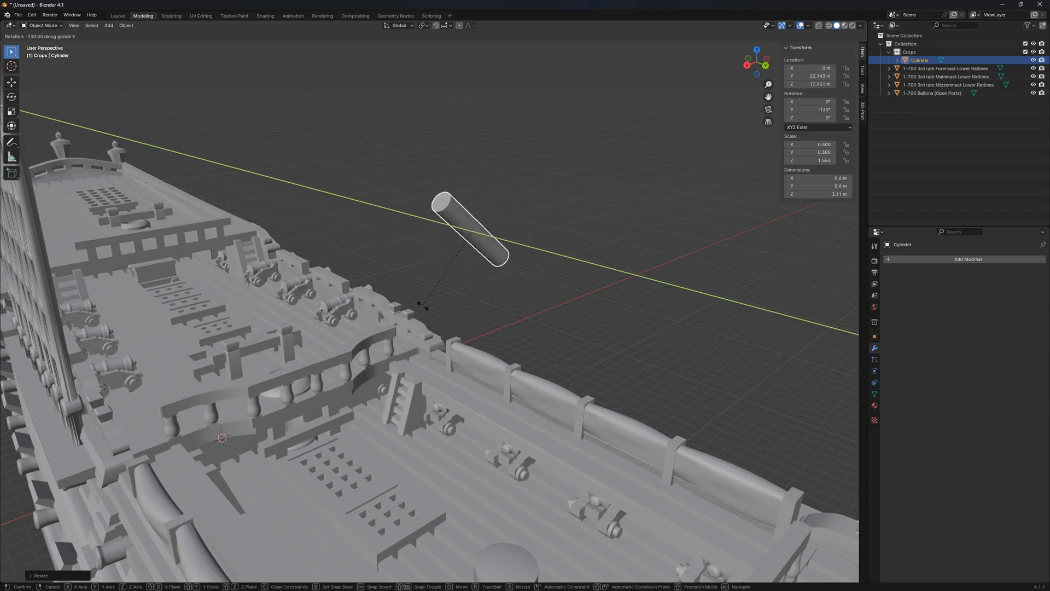
{"action": "left_click", "coordinate": [482, 323]}
{"action": "middle_click_drag", "start_coordinate": [482, 323], "coordinate": [484, 350]}
{"action": "scroll", "coordinate": [484, 350], "scroll_direction": "down", "scroll_amount": 5}
Move the cylinder to the hull side just aft of the foremast lower ratlines, at about X 10 m, Y 29.85 m, Z 8.27 m
{"action": "key", "text": "g"}
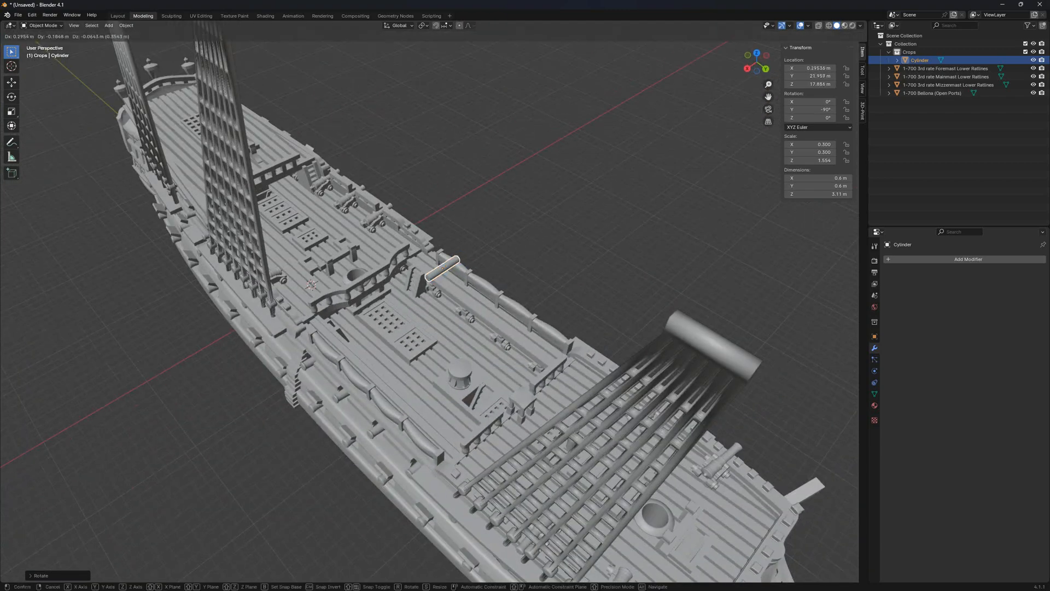
{"action": "left_click", "coordinate": [341, 337]}
{"action": "key", "text": "KP_3"}
{"action": "key", "text": "g"}
{"action": "left_click", "coordinate": [523, 383]}
{"action": "middle_click_drag", "start_coordinate": [523, 383], "coordinate": [421, 289], "text": "shift"}
{"action": "scroll", "coordinate": [405, 269], "scroll_direction": "up", "scroll_amount": 4}
{"action": "key", "text": "g"}
{"action": "key", "text": "z"}
{"action": "left_click", "coordinate": [423, 388]}
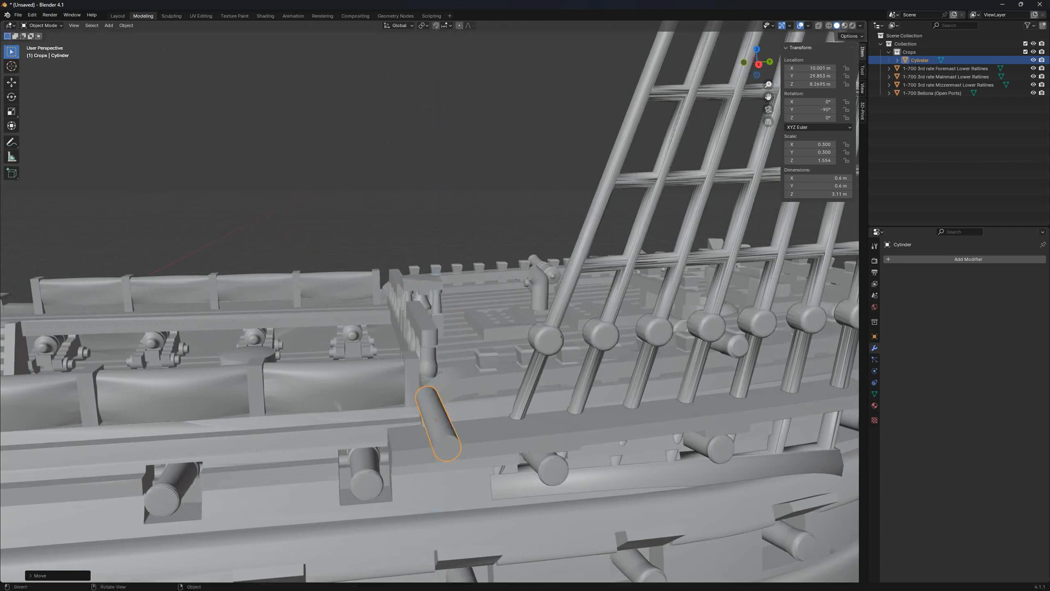
Examine how the mizzenmast and other lower ratlines sit against the channels along the hull side
{"action": "scroll", "coordinate": [561, 337], "scroll_direction": "down", "scroll_amount": 5}
{"action": "middle_click_drag", "start_coordinate": [561, 337], "coordinate": [583, 353]}
{"action": "middle_click_drag", "start_coordinate": [350, 350], "coordinate": [622, 355], "text": "shift"}
{"action": "scroll", "coordinate": [430, 328], "scroll_direction": "down", "scroll_amount": 3}
{"action": "scroll", "coordinate": [607, 350], "scroll_direction": "up", "scroll_amount": 3}
{"action": "left_click", "coordinate": [607, 350]}
{"action": "scroll", "coordinate": [631, 359], "scroll_direction": "up", "scroll_amount": 3}
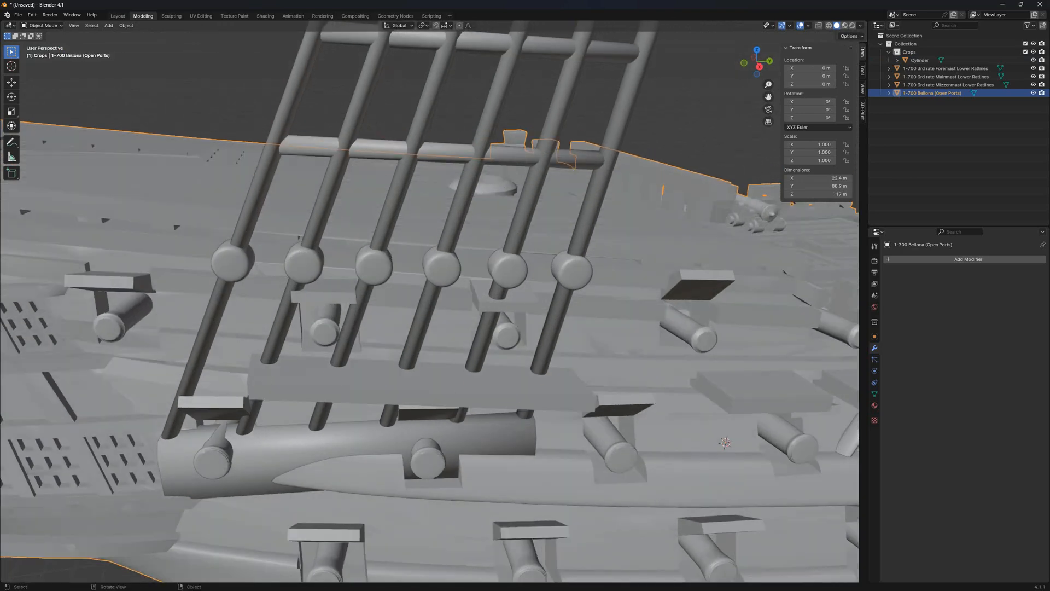
{"action": "left_click", "coordinate": [350, 444]}
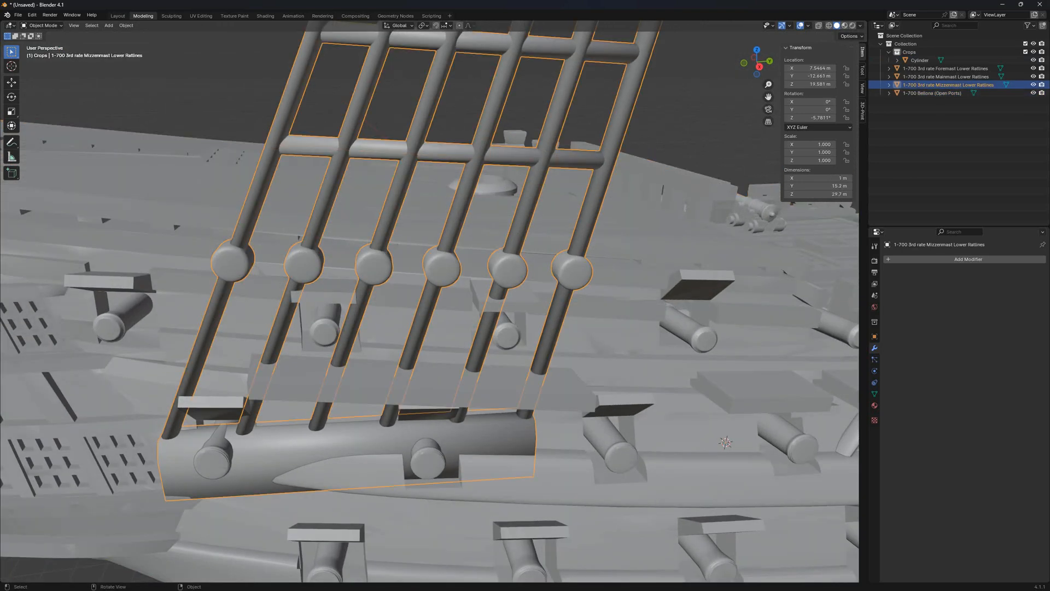
{"action": "scroll", "coordinate": [429, 328], "scroll_direction": "down", "scroll_amount": 4}
{"action": "middle_click_drag", "start_coordinate": [683, 329], "coordinate": [295, 328], "text": "shift"}
{"action": "middle_click_drag", "start_coordinate": [629, 328], "coordinate": [339, 323], "text": "shift"}
{"action": "middle_click_drag", "start_coordinate": [339, 323], "coordinate": [301, 320]}
{"action": "scroll", "coordinate": [443, 323], "scroll_direction": "up", "scroll_amount": 3}
{"action": "middle_click_drag", "start_coordinate": [656, 323], "coordinate": [445, 329], "text": "shift"}
{"action": "scroll", "coordinate": [429, 323], "scroll_direction": "up", "scroll_amount": 1}
Reselect the cylinder and move it in right orthographic view to about Y 30.97 m, Z 8.01 m, near the foremast ratlines
{"action": "left_click", "coordinate": [302, 344]}
{"action": "middle_click_drag", "start_coordinate": [306, 344], "coordinate": [334, 326]}
{"action": "scroll", "coordinate": [312, 334], "scroll_direction": "up", "scroll_amount": 3}
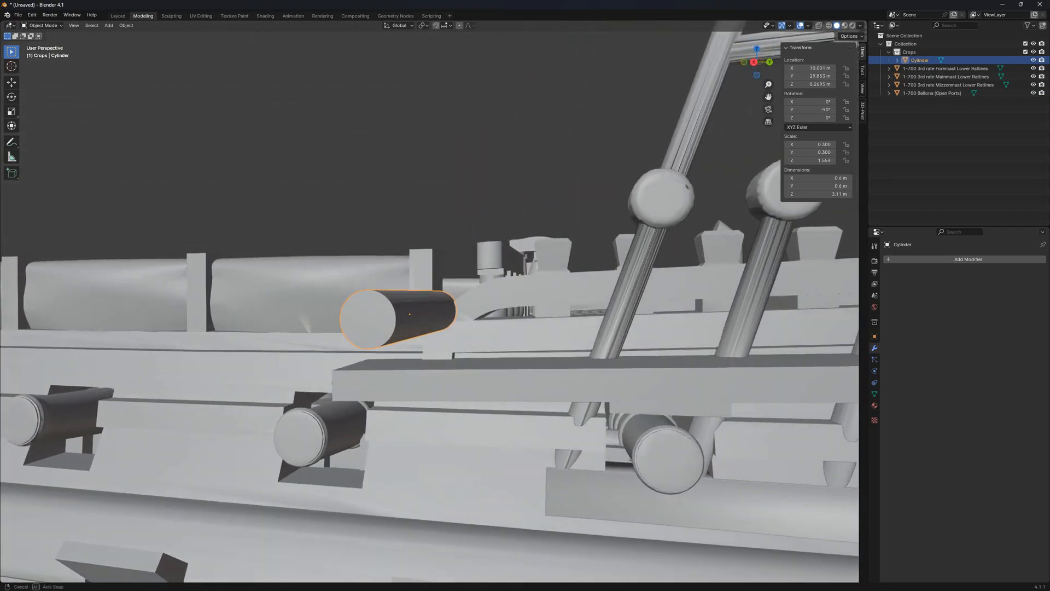
{"action": "middle_click_drag", "start_coordinate": [410, 322], "coordinate": [284, 372], "text": "shift"}
{"action": "scroll", "coordinate": [285, 372], "scroll_direction": "up", "scroll_amount": 3}
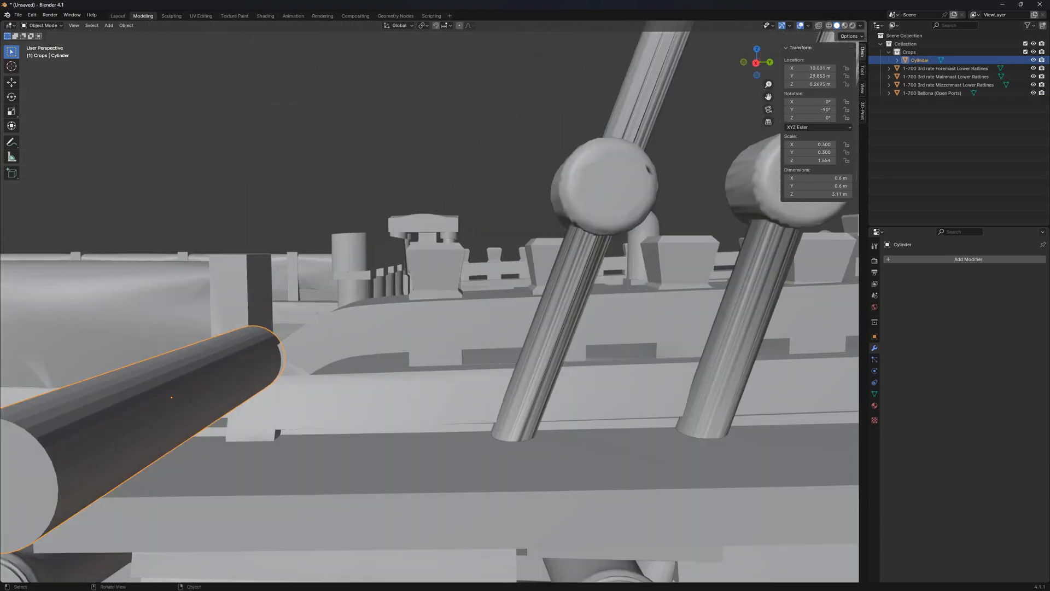
{"action": "key", "text": "KP_3"}
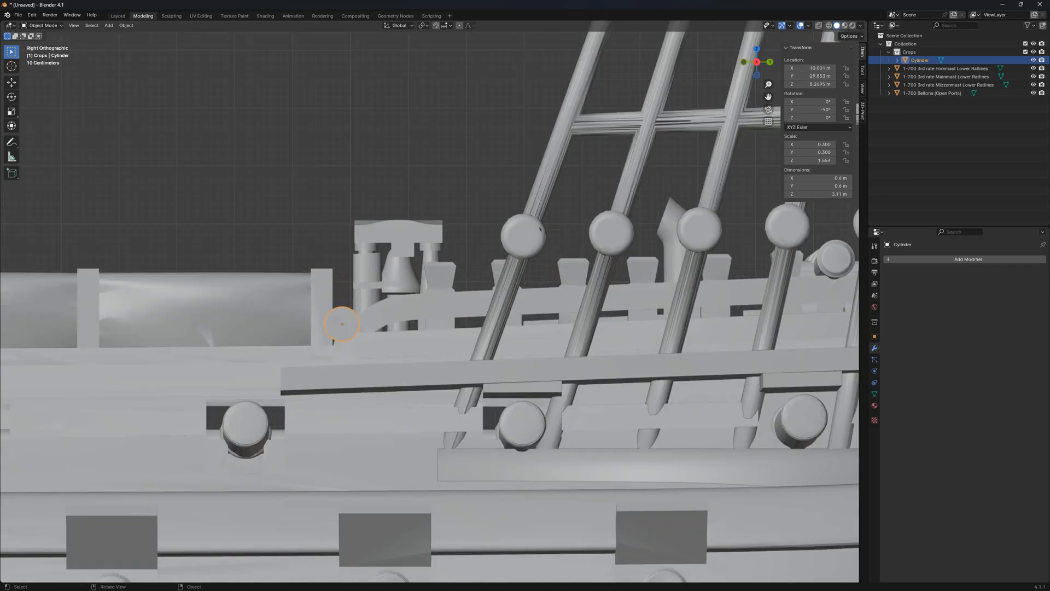
{"action": "key", "text": "g"}
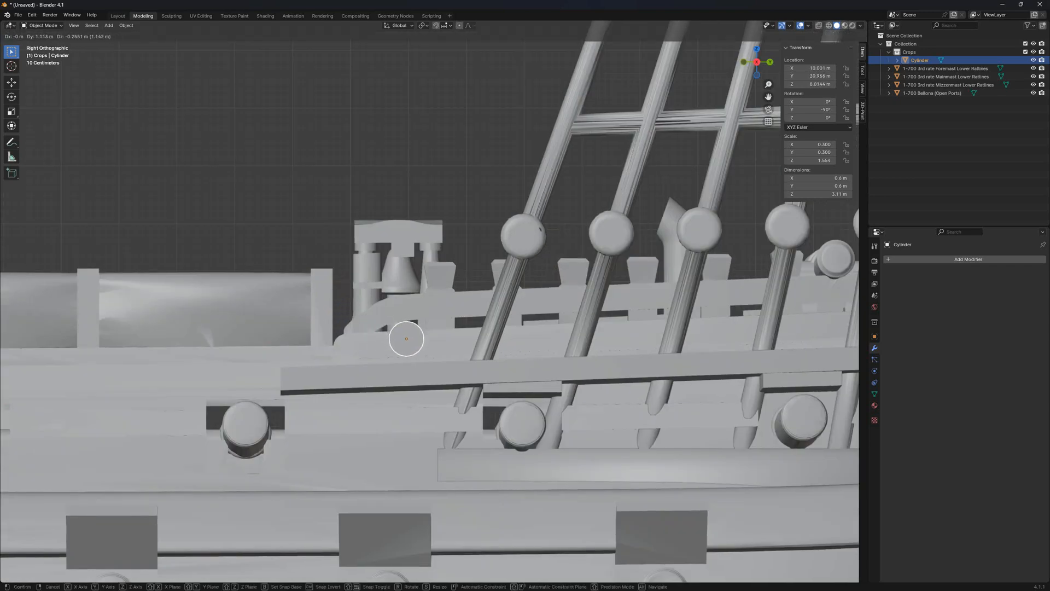
{"action": "left_click", "coordinate": [407, 342]}
Move the cylinder inboard along X to about 8.23 m and adjust its height to about 7.99 m
{"action": "mouse_move", "coordinate": [407, 341]}
{"action": "middle_mouse_down"}
{"action": "mouse_move", "coordinate": [459, 351]}
{"action": "mouse_move", "coordinate": [410, 328]}
{"action": "mouse_move", "coordinate": [416, 323]}
{"action": "mouse_move", "coordinate": [426, 350]}
{"action": "mouse_move", "coordinate": [418, 348]}
{"action": "middle_mouse_up"}
{"action": "key", "text": "g"}
{"action": "key", "text": "x"}
{"action": "left_click", "coordinate": [422, 344]}
{"action": "scroll", "coordinate": [422, 344], "scroll_direction": "up", "scroll_amount": 4}
{"action": "key", "text": "g"}
{"action": "key", "text": "z"}
{"action": "left_click", "coordinate": [416, 324]}
{"action": "key", "text": "g"}
{"action": "key", "text": "x"}
{"action": "left_click", "coordinate": [402, 343]}
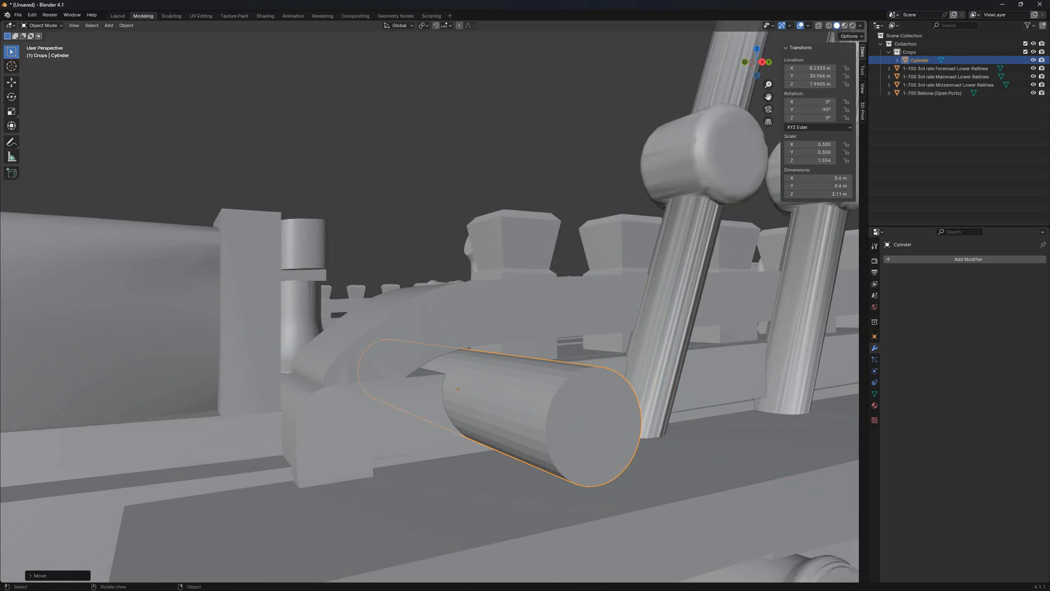
Shift the cylinder outboard along X to about 9.06 m so its inner end just passes through the bulwark
{"action": "middle_click_drag", "start_coordinate": [460, 350], "coordinate": [616, 386]}
{"action": "key", "text": "g"}
{"action": "key", "text": "x"}
{"action": "left_click", "coordinate": [580, 404]}
{"action": "scroll", "coordinate": [616, 385], "scroll_direction": "up", "scroll_amount": 3}
{"action": "key", "text": "g"}
{"action": "key", "text": "x"}
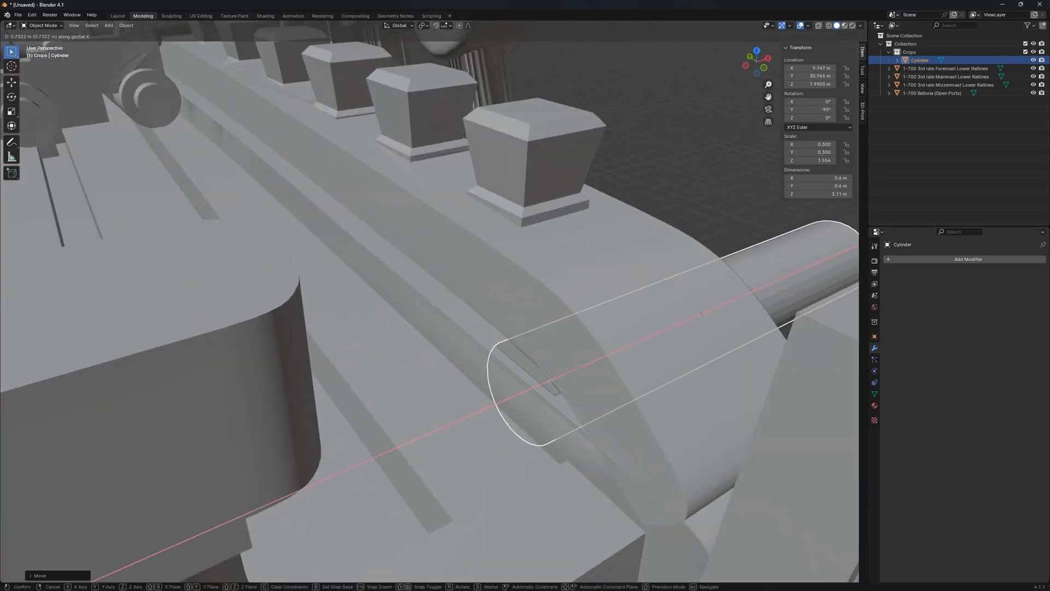
{"action": "left_click", "coordinate": [678, 358]}
{"action": "key", "text": "g"}
{"action": "key", "text": "x"}
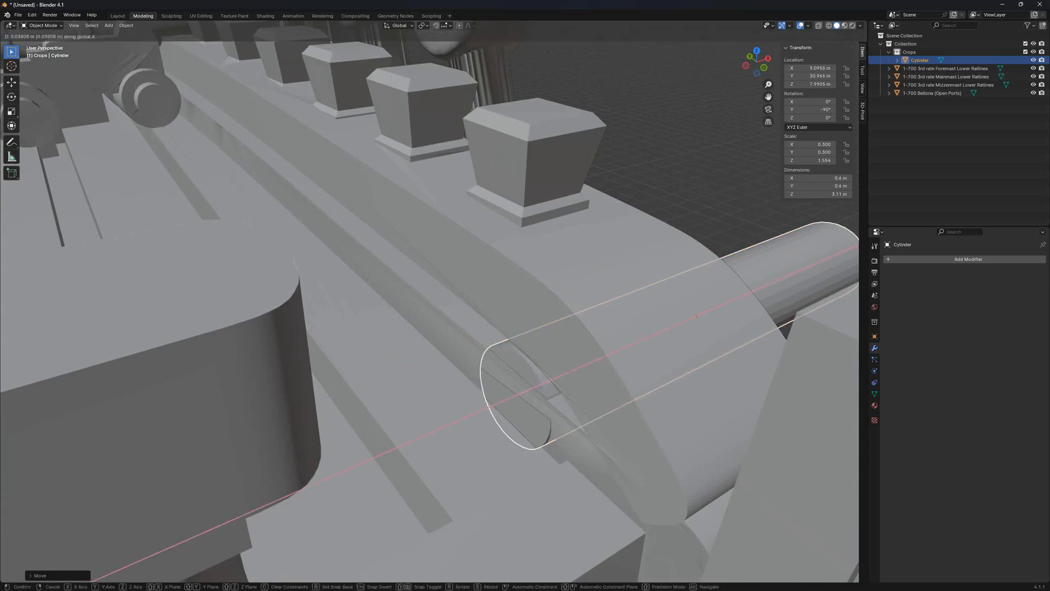
{"action": "left_click", "coordinate": [681, 357]}
{"action": "scroll", "coordinate": [680, 357], "scroll_direction": "down", "scroll_amount": 2}
{"action": "key", "text": "g"}
{"action": "key", "text": "x"}
{"action": "left_click", "coordinate": [679, 358]}
{"action": "middle_click_drag", "start_coordinate": [679, 358], "coordinate": [487, 355]}
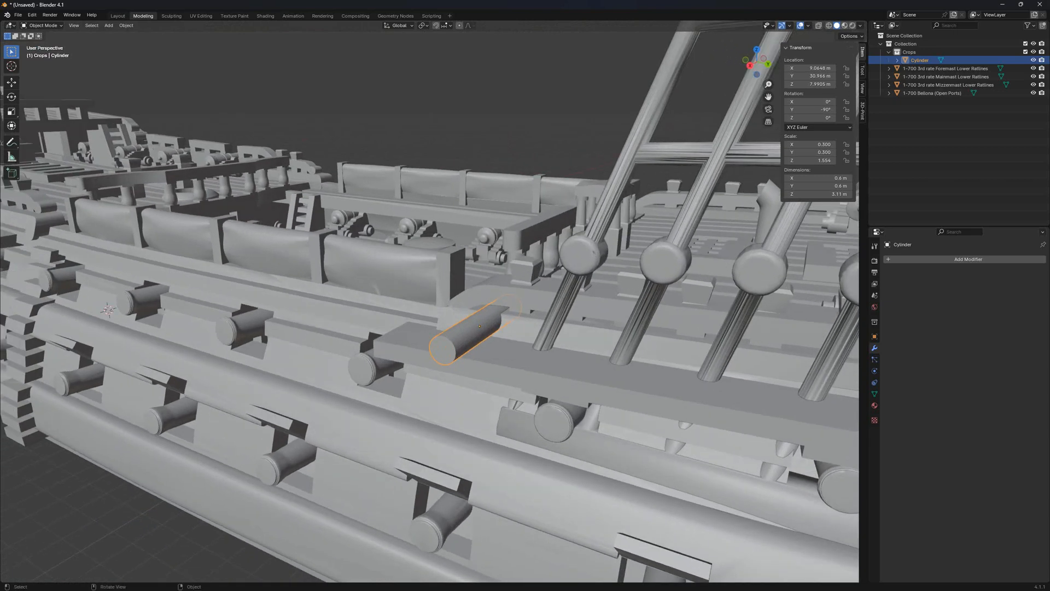
Duplicate the whole cylinder mesh in Edit Mode and slide the copy aft along Y towards the mainmast ratlines
{"action": "key", "text": "Tab"}
{"action": "left_click", "coordinate": [448, 366]}
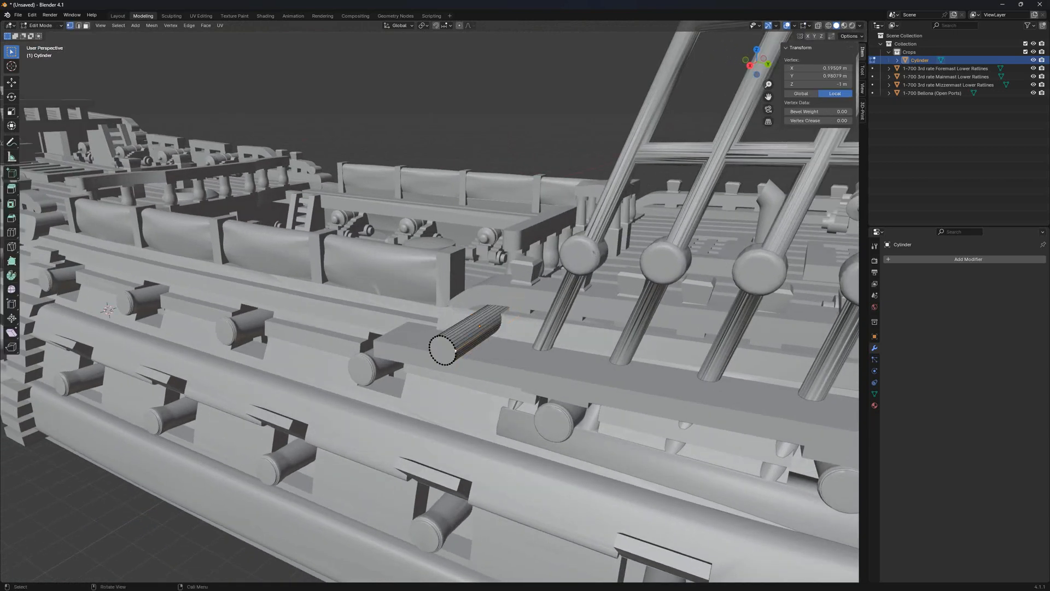
{"action": "key", "text": "a"}
{"action": "middle_click_drag", "start_coordinate": [486, 354], "coordinate": [482, 356]}
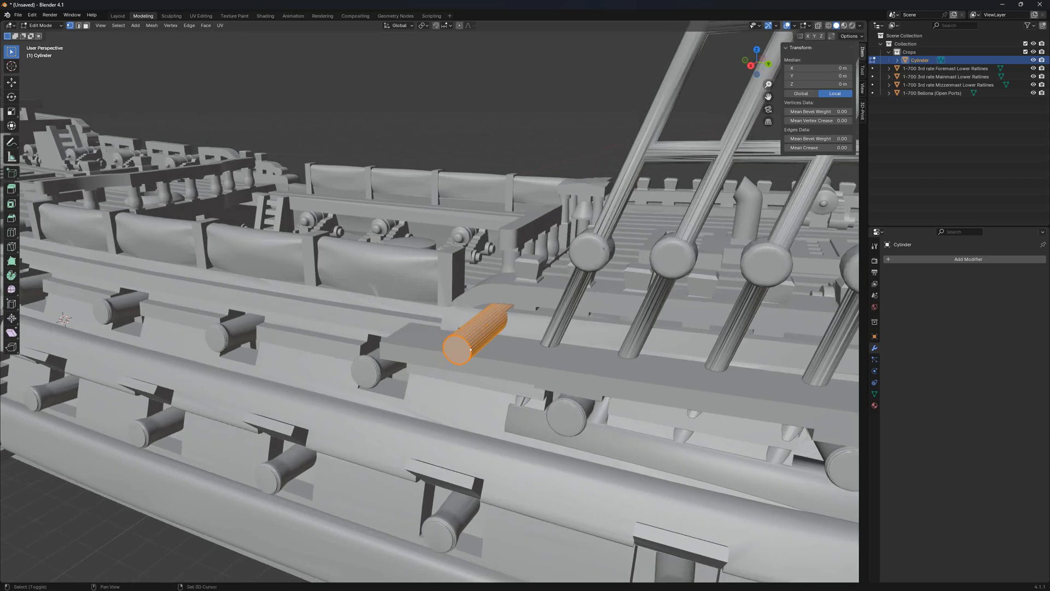
{"action": "key", "text": "g"}
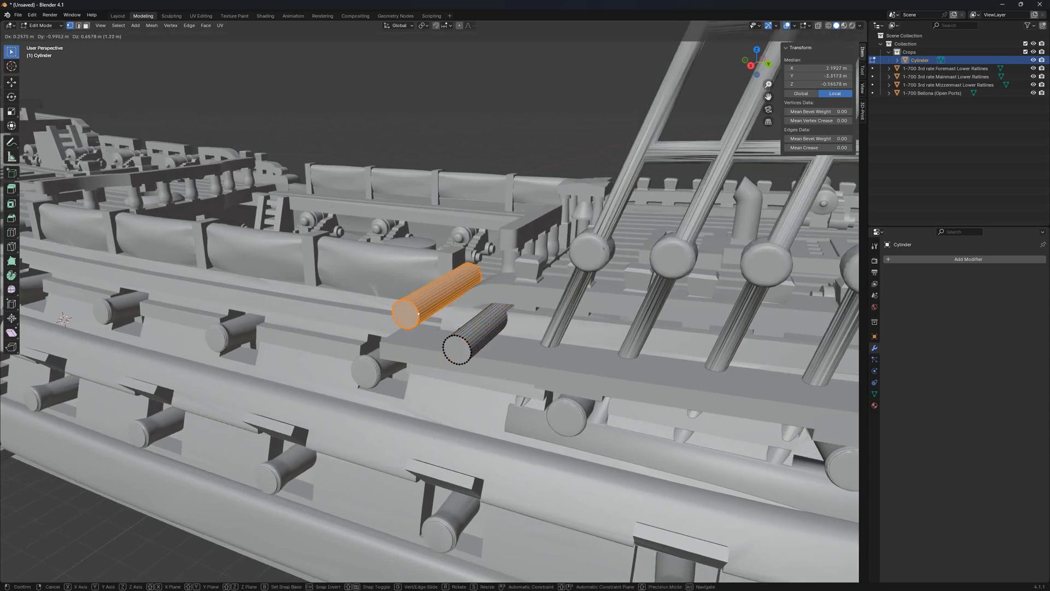
{"action": "key", "text": "y"}
{"action": "left_click", "coordinate": [175, 290]}
{"action": "middle_click_drag", "start_coordinate": [175, 290], "coordinate": [377, 326], "text": "shift"}
{"action": "key", "text": "g"}
{"action": "key", "text": "y"}
{"action": "left_click", "coordinate": [191, 304]}
{"action": "key", "text": "g"}
{"action": "key", "text": "y"}
{"action": "left_click", "coordinate": [219, 312]}
Place the copied cylinder above the aft end of the mainmast channel by moving it along Y and Z
{"action": "middle_click_drag", "start_coordinate": [219, 312], "coordinate": [525, 350], "text": "shift"}
{"action": "key", "text": "g"}
{"action": "key", "text": "y"}
{"action": "left_click", "coordinate": [257, 334]}
{"action": "mouse_move", "coordinate": [463, 291]}
{"action": "middle_mouse_down"}
{"action": "mouse_move", "coordinate": [574, 286]}
{"action": "mouse_move", "coordinate": [460, 311]}
{"action": "middle_mouse_up"}
{"action": "middle_click_drag", "start_coordinate": [274, 317], "coordinate": [443, 320], "text": "shift"}
{"action": "key", "text": "g"}
{"action": "key", "text": "y"}
{"action": "left_click", "coordinate": [334, 322]}
{"action": "middle_click_drag", "start_coordinate": [334, 323], "coordinate": [434, 298], "text": "shift"}
{"action": "scroll", "coordinate": [429, 367], "scroll_direction": "up", "scroll_amount": 2}
{"action": "key", "text": "g"}
{"action": "key", "text": "z"}
{"action": "left_click", "coordinate": [429, 343]}
{"action": "scroll", "coordinate": [436, 315], "scroll_direction": "down", "scroll_amount": 2}
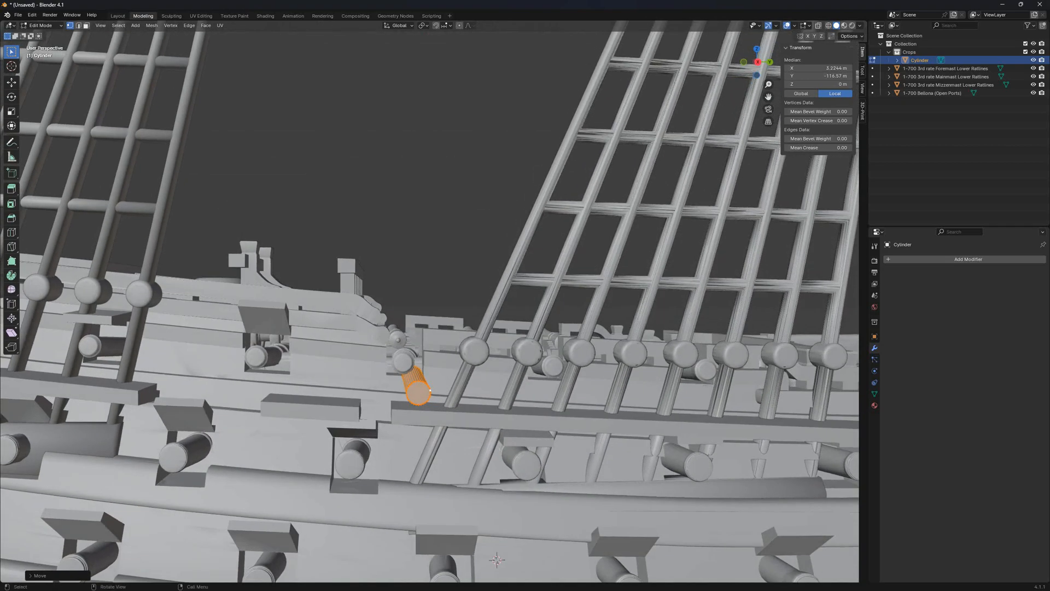
Adjust the copied cylinder along X and Y at the bulwark beside the mainmast ratlines, to about local Y -113.74 m, Z 0.45 m
{"action": "middle_click_drag", "start_coordinate": [430, 390], "coordinate": [392, 353]}
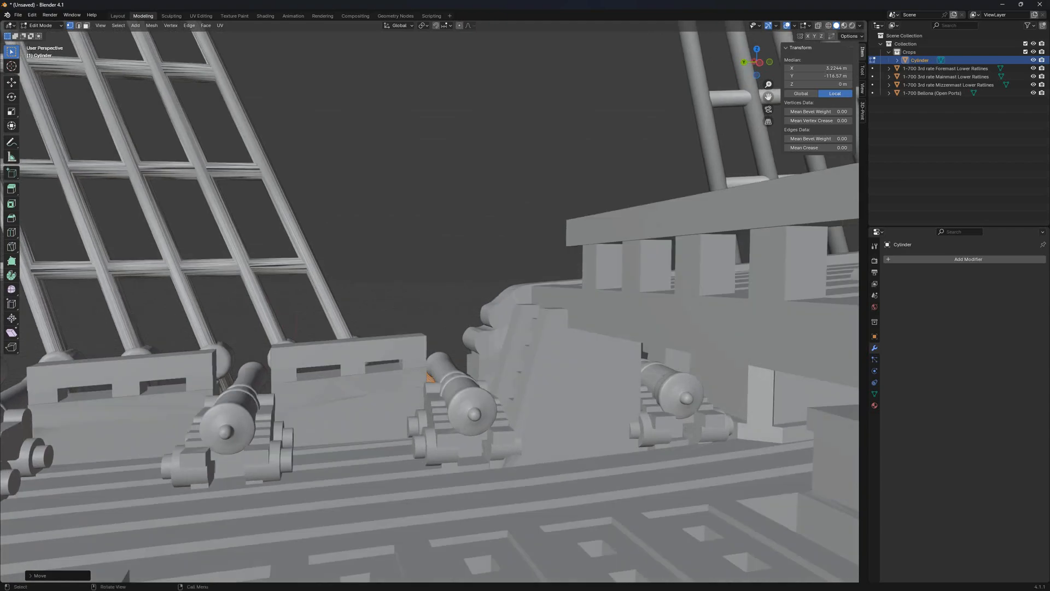
{"action": "middle_click_drag", "start_coordinate": [391, 353], "coordinate": [389, 378]}
{"action": "left_click", "coordinate": [558, 377]}
{"action": "scroll", "coordinate": [383, 378], "scroll_direction": "up", "scroll_amount": 2}
{"action": "key", "text": "g"}
{"action": "key", "text": "x"}
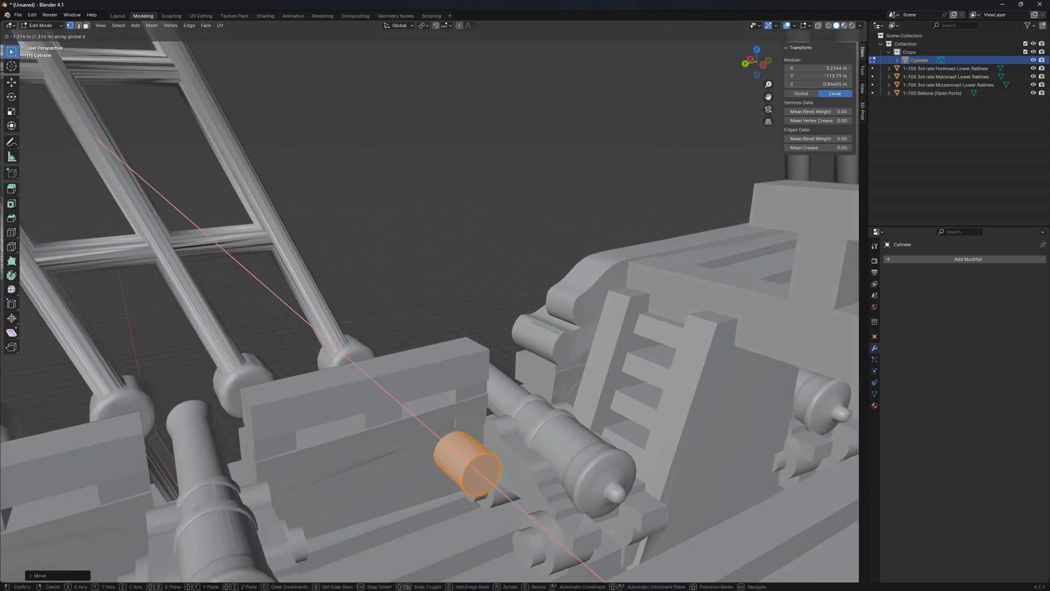
{"action": "middle_click_drag", "start_coordinate": [455, 423], "coordinate": [801, 416]}
{"action": "scroll", "coordinate": [440, 406], "scroll_direction": "up", "scroll_amount": 4}
{"action": "key", "text": "g"}
{"action": "key", "text": "y"}
{"action": "scroll", "coordinate": [438, 407], "scroll_direction": "down", "scroll_amount": 2}
{"action": "scroll", "coordinate": [626, 410], "scroll_direction": "down", "scroll_amount": 2}
{"action": "scroll", "coordinate": [626, 411], "scroll_direction": "down", "scroll_amount": 6}
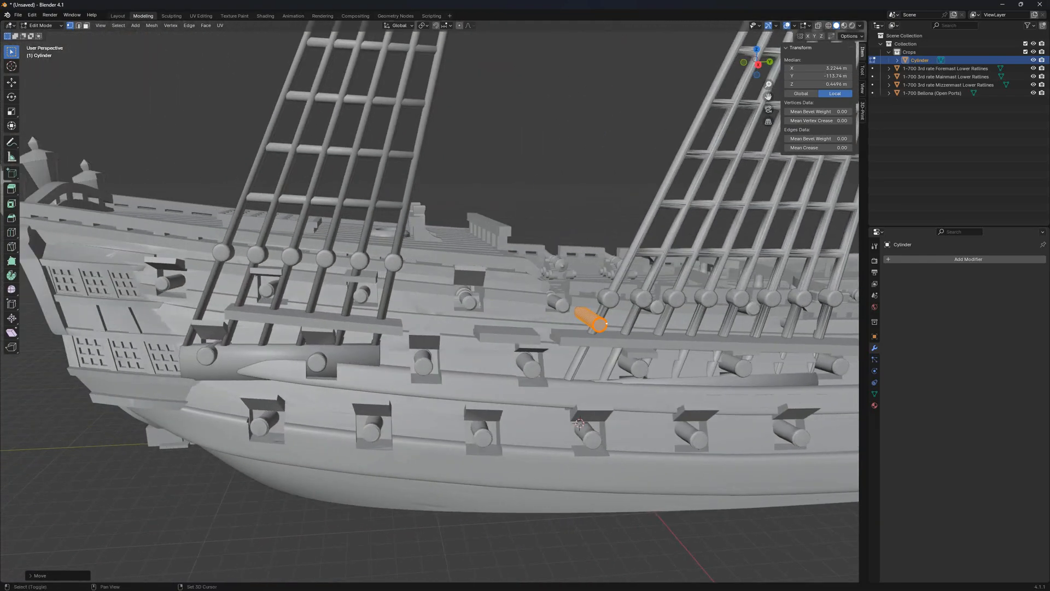
Try another cylinder copy at the mizzenmast ratlines, about local Y -156.31 m, and check it from the deck side
{"action": "key", "text": "g"}
{"action": "key", "text": "y"}
{"action": "left_click", "coordinate": [293, 330]}
{"action": "middle_click_drag", "start_coordinate": [293, 330], "coordinate": [525, 387], "text": "shift"}
{"action": "scroll", "coordinate": [525, 387], "scroll_direction": "up", "scroll_amount": 2}
{"action": "middle_click_drag", "start_coordinate": [525, 387], "coordinate": [783, 421]}
{"action": "scroll", "coordinate": [547, 394], "scroll_direction": "up", "scroll_amount": 1}
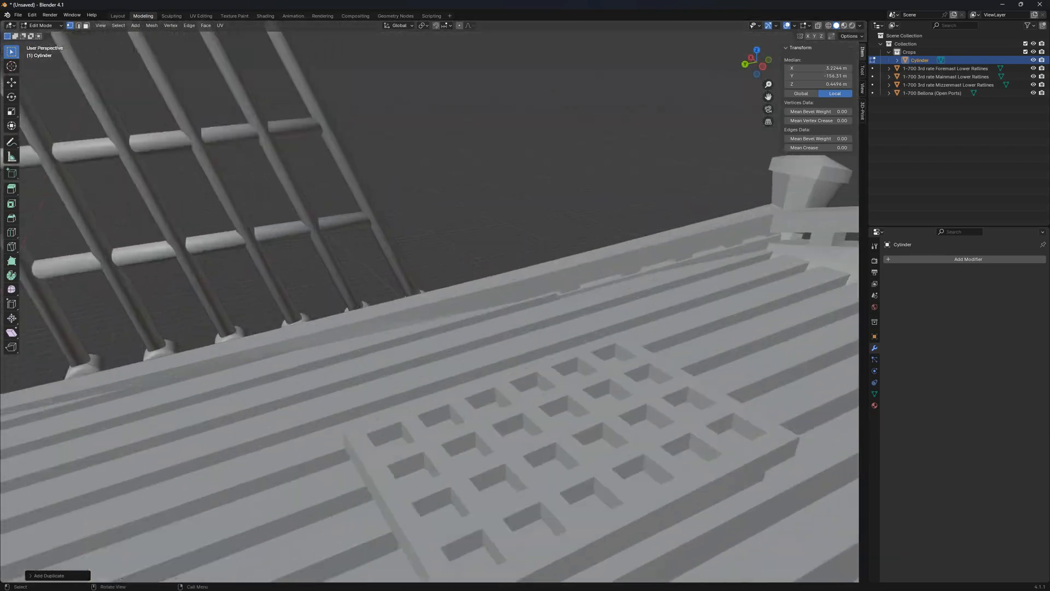
{"action": "middle_click_drag", "start_coordinate": [547, 394], "coordinate": [763, 347]}
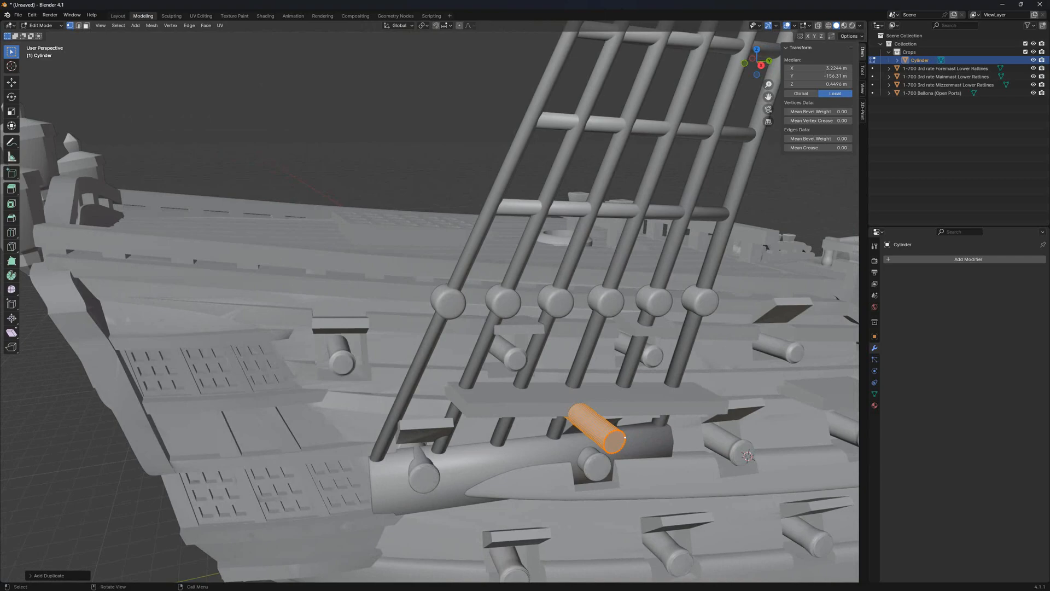
Try to fit the mizzenmast cylinder copy through the hull side above the channel by moving it freely and along Z and X
{"action": "key", "text": "g"}
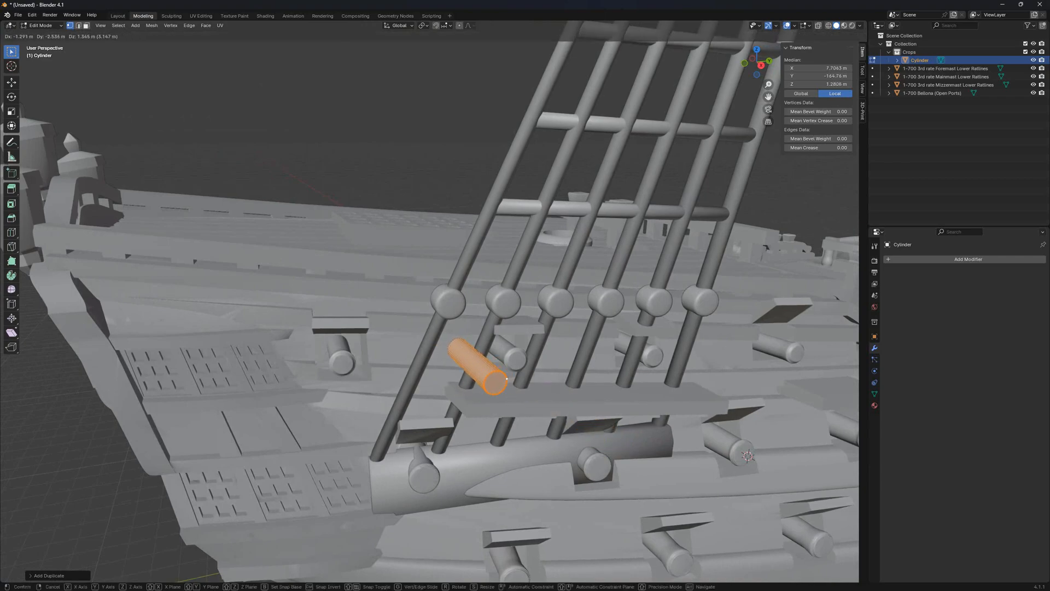
{"action": "left_click", "coordinate": [509, 378]}
{"action": "middle_click_drag", "start_coordinate": [509, 377], "coordinate": [512, 399]}
{"action": "key", "text": "g"}
{"action": "key", "text": "z"}
{"action": "left_click", "coordinate": [507, 327]}
{"action": "middle_click_drag", "start_coordinate": [507, 327], "coordinate": [383, 375]}
{"action": "key", "text": "g"}
{"action": "key", "text": "x"}
{"action": "left_click", "coordinate": [667, 329]}
{"action": "key", "text": "g"}
{"action": "key", "text": "z"}
{"action": "left_click", "coordinate": [666, 320]}
Return to Object Mode and add an X-axis Mirror modifier to the cylinders with 1-700 Bellona (Open Ports) as mirror object
{"action": "key", "text": "alt+a"}
{"action": "scroll", "coordinate": [528, 322], "scroll_direction": "down", "scroll_amount": 7}
{"action": "key", "text": "Tab"}
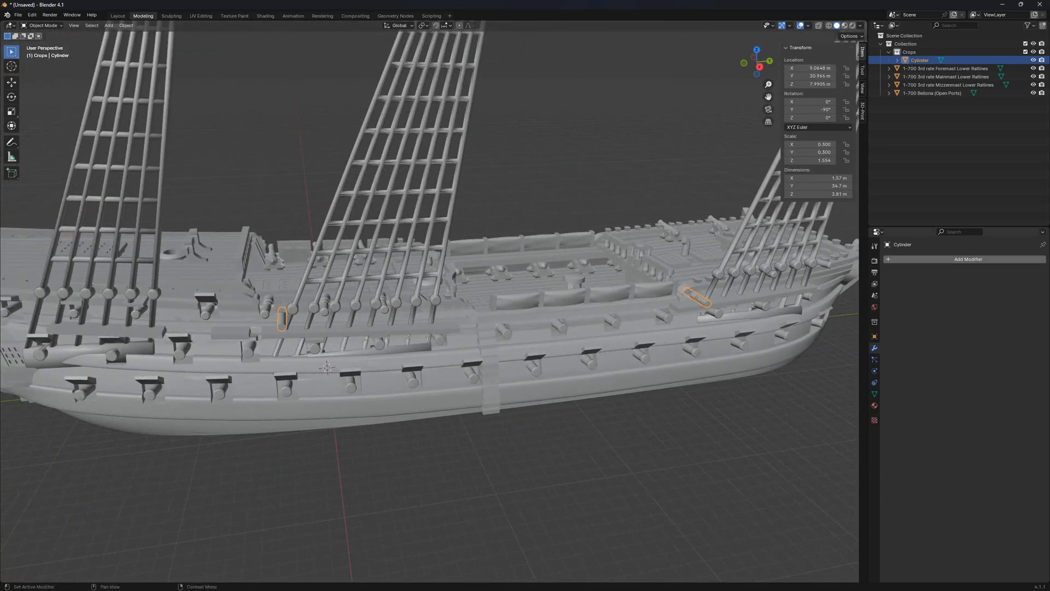
{"action": "left_click", "coordinate": [954, 259]}
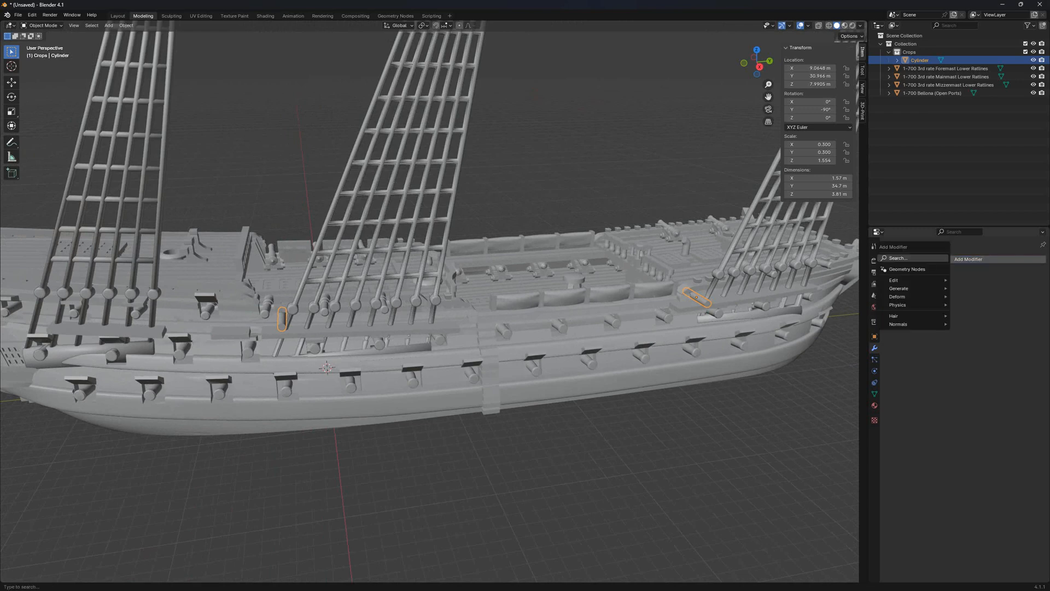
{"action": "type", "text": "mirror"}
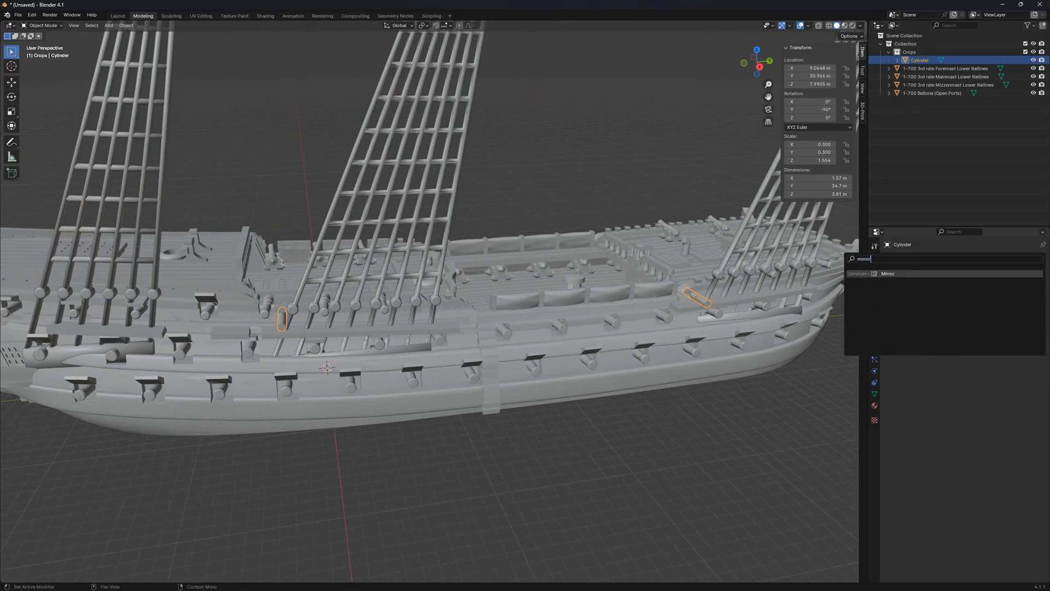
{"action": "key", "text": "Return"}
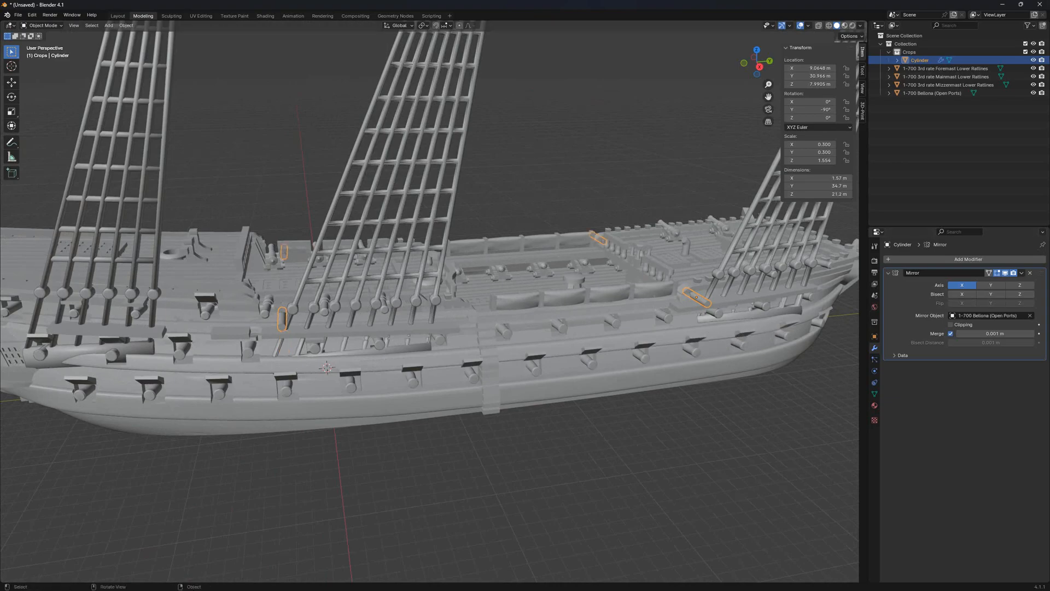
Select the 1-700 Bellona (Open Ports) hull and add a Boolean modifier set to Difference
{"action": "middle_click_drag", "start_coordinate": [246, 285], "coordinate": [684, 307]}
{"action": "left_click", "coordinate": [629, 344]}
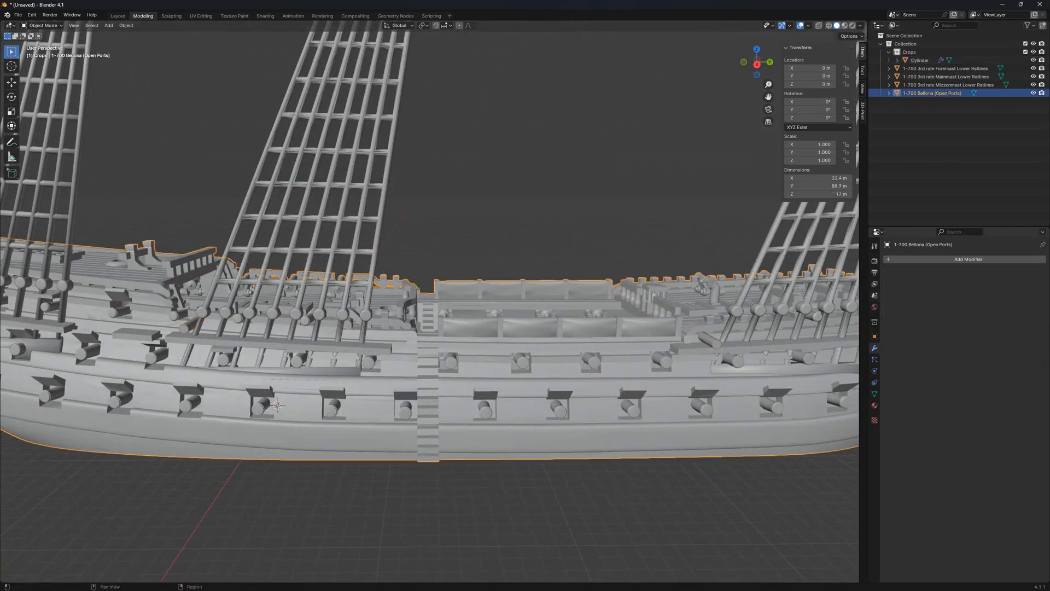
{"action": "key", "text": "shift+a"}
{"action": "type", "text": "boolean"}
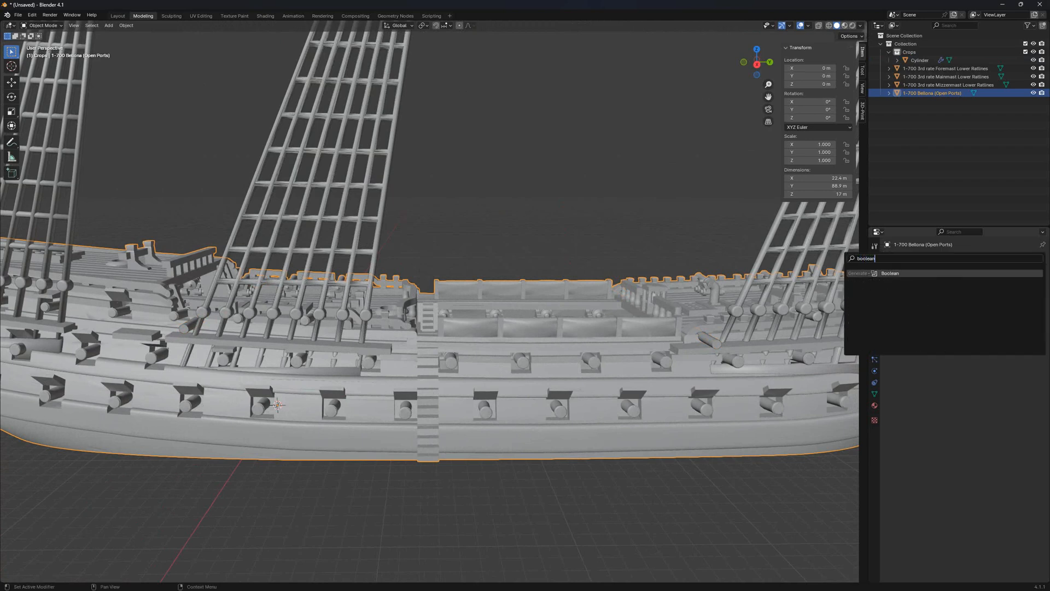
{"action": "key", "text": "Return"}
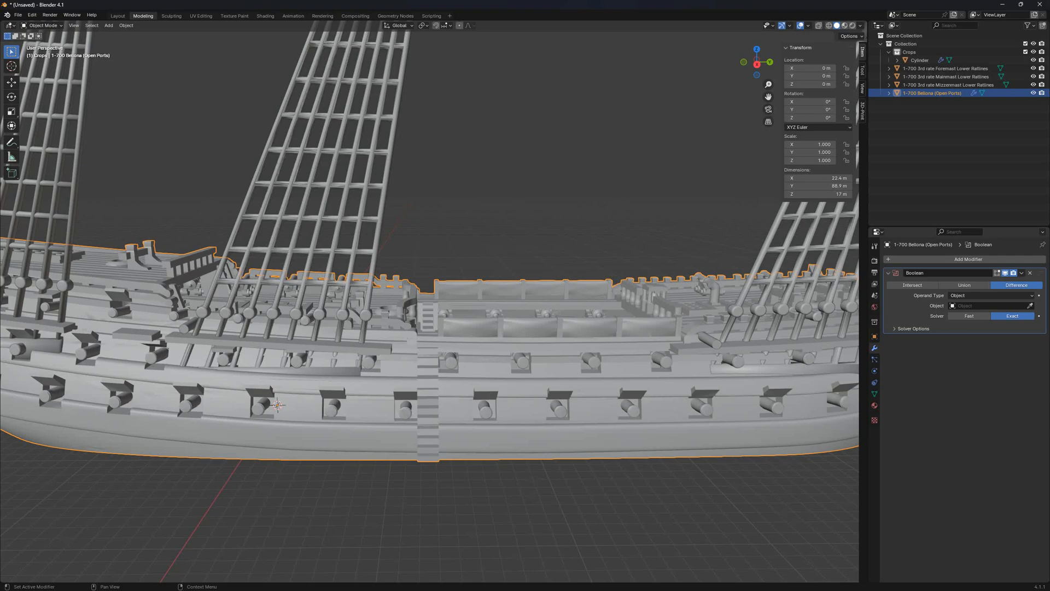
Nudge the Cylinder object along Z while checking it at the mainmast channel, and reselect the Bellona hull
{"action": "middle_click_drag", "start_coordinate": [278, 405], "coordinate": [355, 374]}
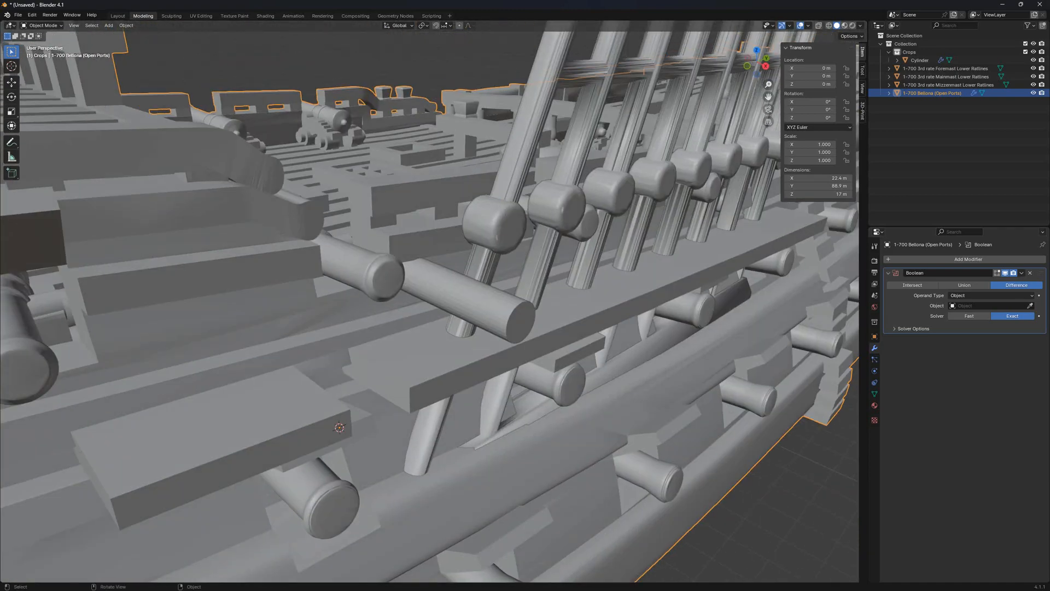
{"action": "middle_click_drag", "start_coordinate": [470, 306], "coordinate": [413, 309]}
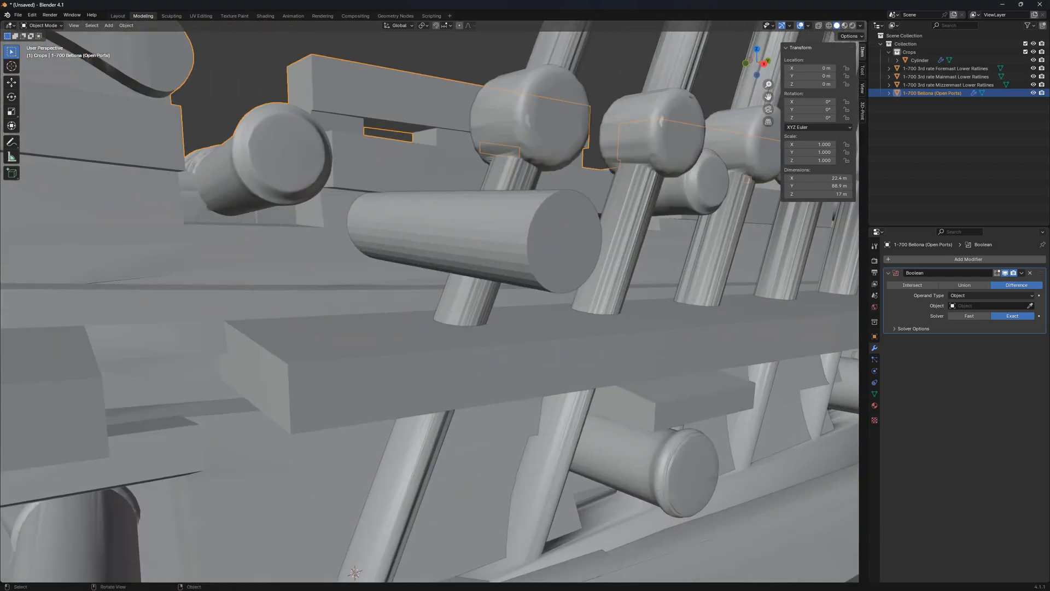
{"action": "left_click", "coordinate": [447, 251]}
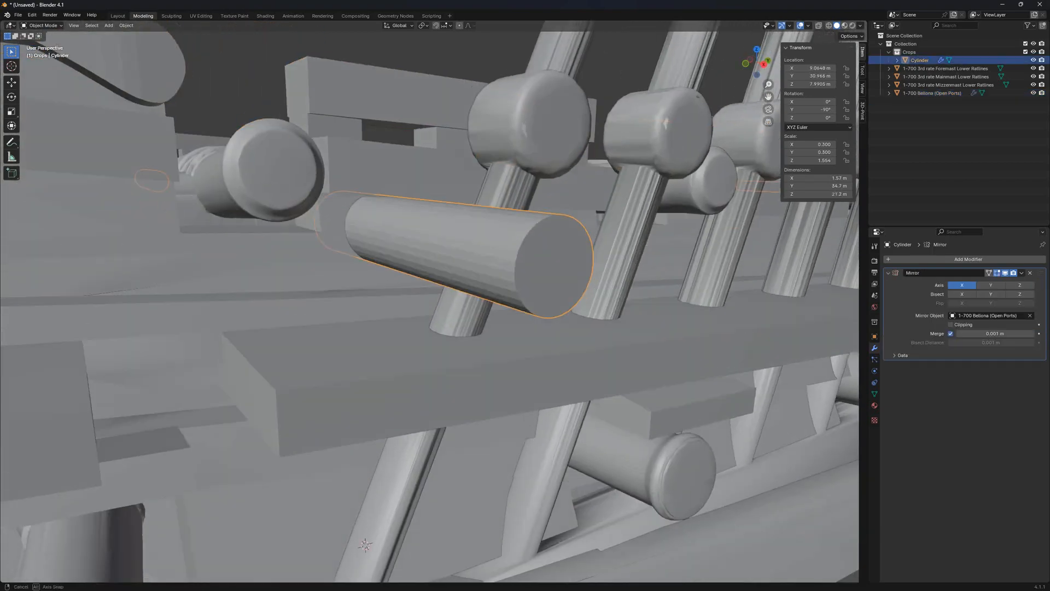
{"action": "key", "text": "g"}
{"action": "key", "text": "z"}
{"action": "left_click", "coordinate": [449, 258]}
{"action": "middle_click_drag", "start_coordinate": [449, 258], "coordinate": [514, 340]}
{"action": "left_click", "coordinate": [514, 339]}
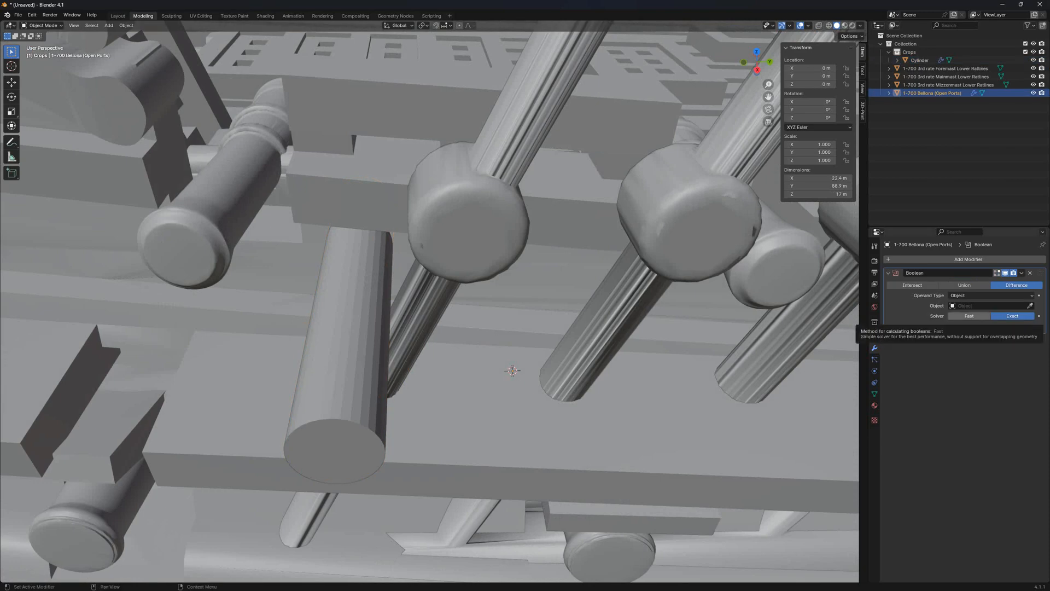
Set the hull's Boolean solver to Fast and pick the Cylinder as the cutting object
{"action": "left_click", "coordinate": [969, 316]}
{"action": "middle_click_drag", "start_coordinate": [629, 328], "coordinate": [681, 307]}
{"action": "scroll", "coordinate": [681, 306], "scroll_direction": "down", "scroll_amount": 5}
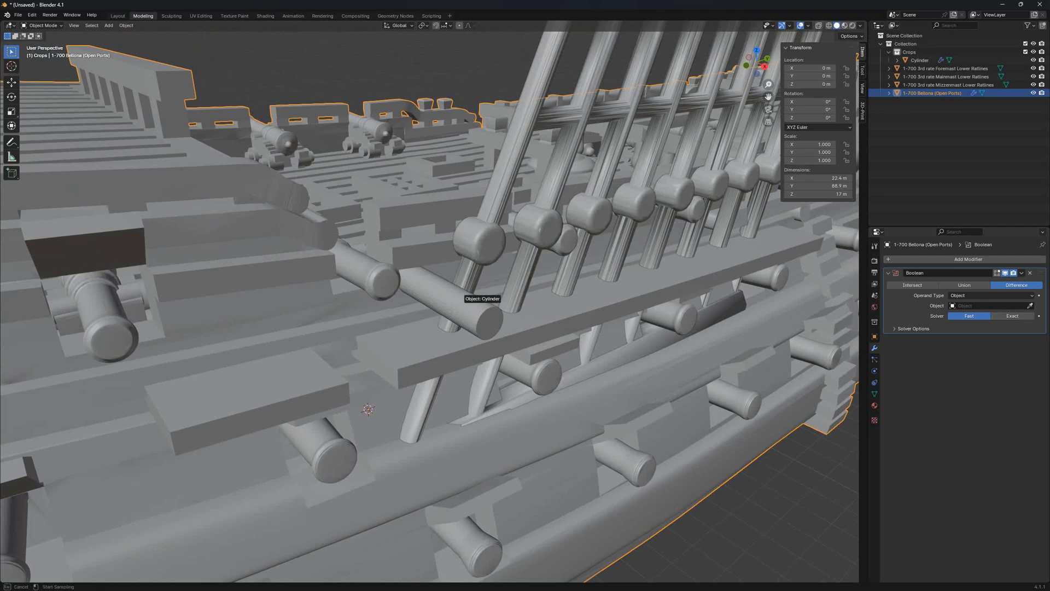
{"action": "middle_click_drag", "start_coordinate": [481, 309], "coordinate": [463, 309]}
Hide the Cylinder and the whole Crops collection to inspect the holes cut in the Bellona hull
{"action": "left_click", "coordinate": [446, 304]}
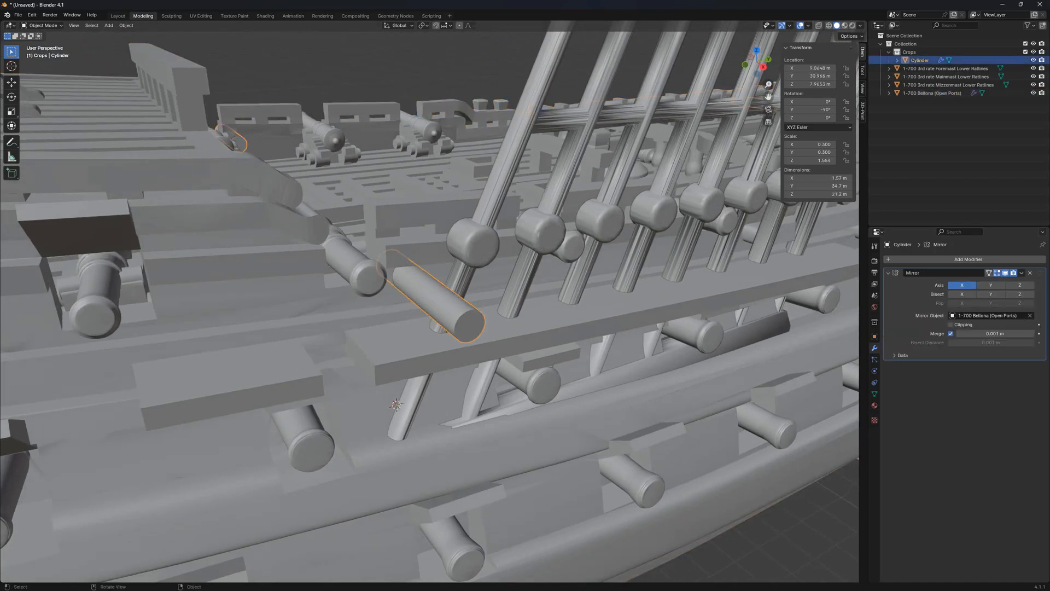
{"action": "key", "text": "h"}
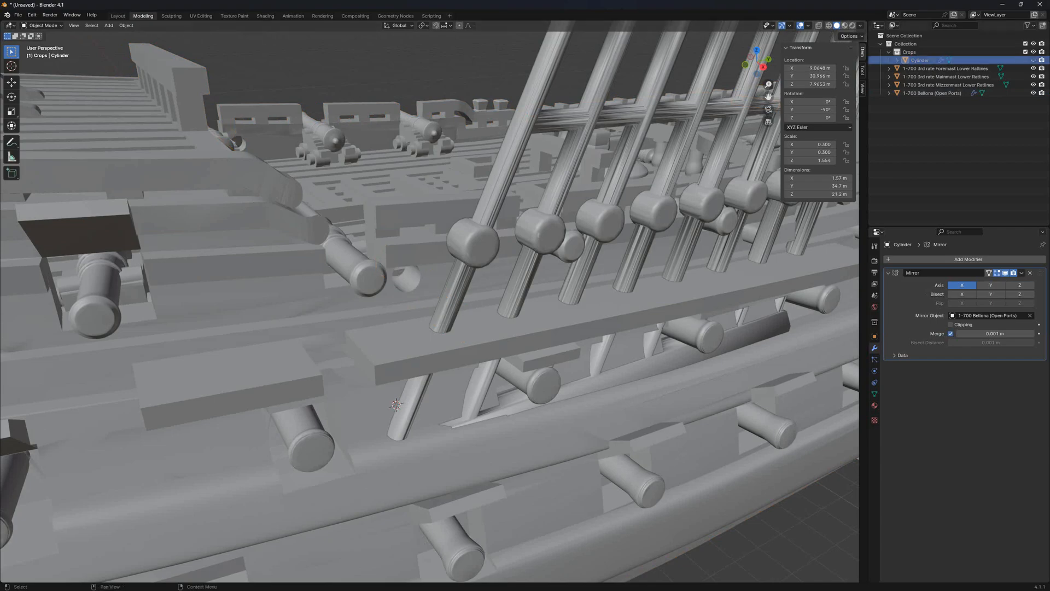
{"action": "left_click", "coordinate": [1033, 52]}
{"action": "scroll", "coordinate": [474, 306], "scroll_direction": "up", "scroll_amount": 3}
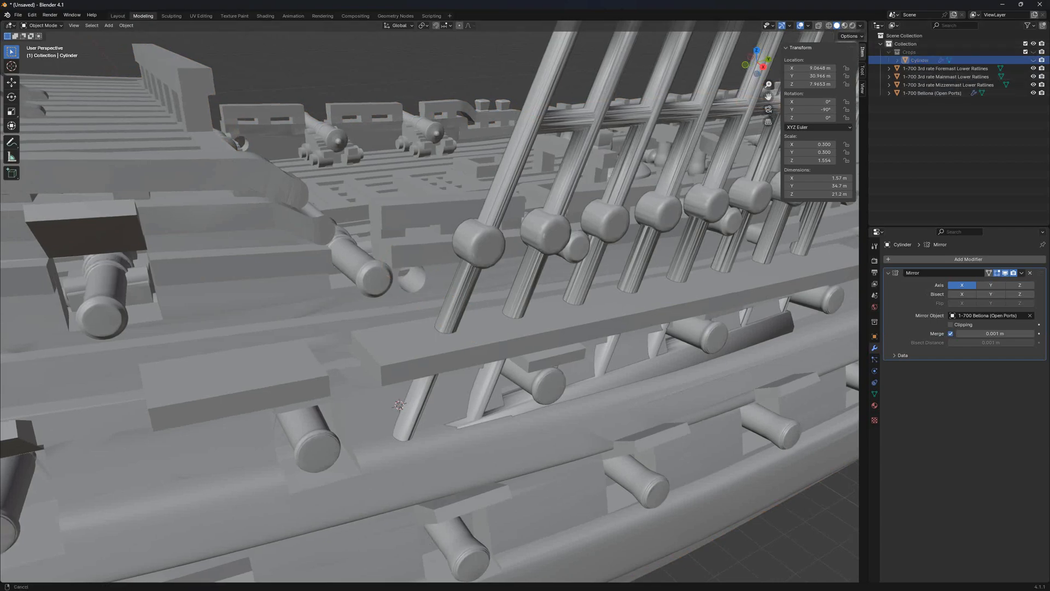
{"action": "middle_click_drag", "start_coordinate": [473, 306], "coordinate": [416, 459]}
{"action": "scroll", "coordinate": [430, 302], "scroll_direction": "down", "scroll_amount": 10}
{"action": "scroll", "coordinate": [429, 302], "scroll_direction": "up", "scroll_amount": 9}
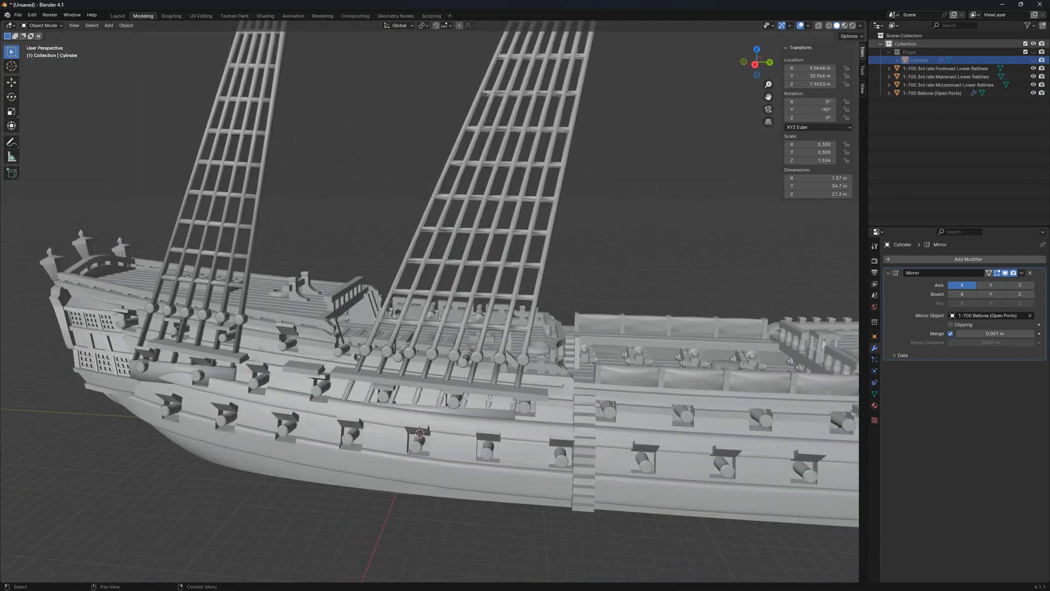
Create a new collection inside Collection and name it Ratlines
{"action": "right_click", "coordinate": [924, 43]}
{"action": "left_click", "coordinate": [862, 42]}
{"action": "double_click", "coordinate": [930, 68]}
{"action": "type", "text": "Ratlines"}
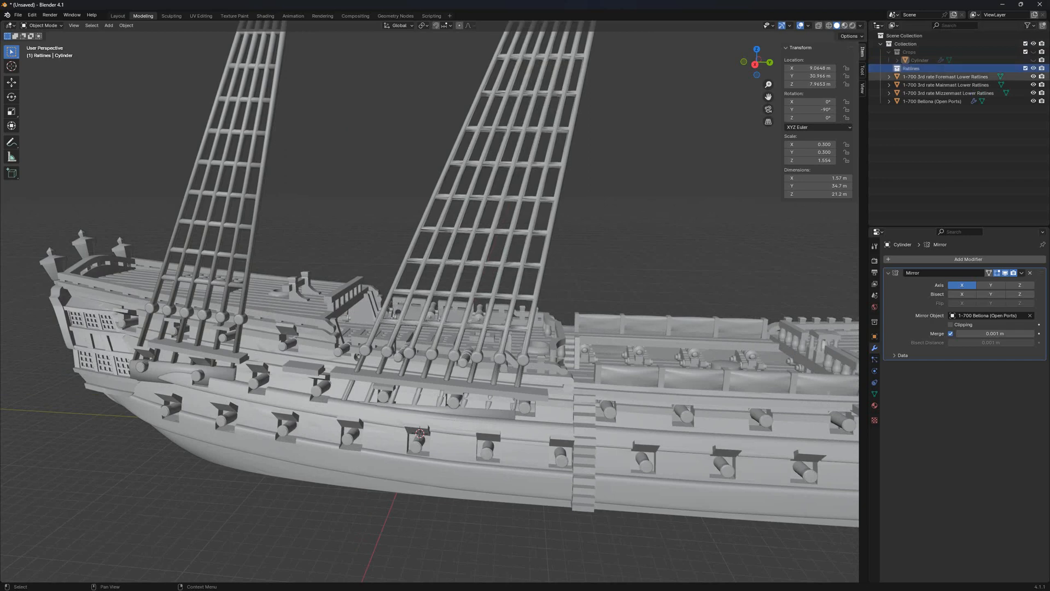
Put the foremast, mainmast and mizzenmast lower ratlines into the Ratlines collection and hide that collection
{"action": "left_click", "coordinate": [941, 77]}
{"action": "left_click", "coordinate": [949, 93], "text": "shift"}
{"action": "left_click_drag", "start_coordinate": [949, 93], "coordinate": [924, 67]}
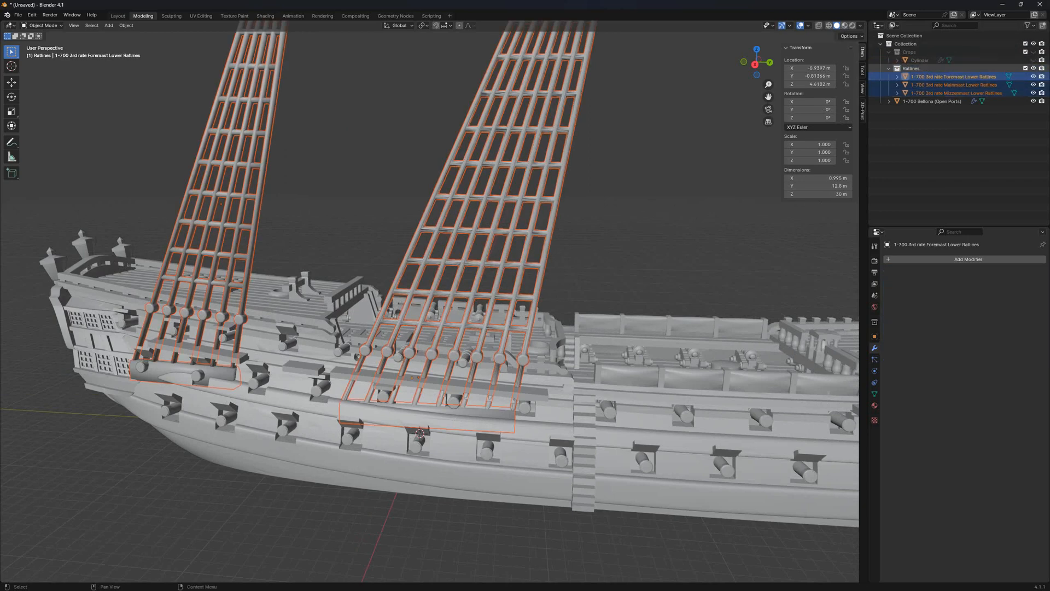
{"action": "left_click", "coordinate": [1033, 68]}
{"action": "scroll", "coordinate": [547, 306], "scroll_direction": "down", "scroll_amount": 3}
{"action": "middle_click_drag", "start_coordinate": [547, 306], "coordinate": [312, 313], "text": "shift"}
{"action": "middle_click_drag", "start_coordinate": [416, 323], "coordinate": [479, 368]}
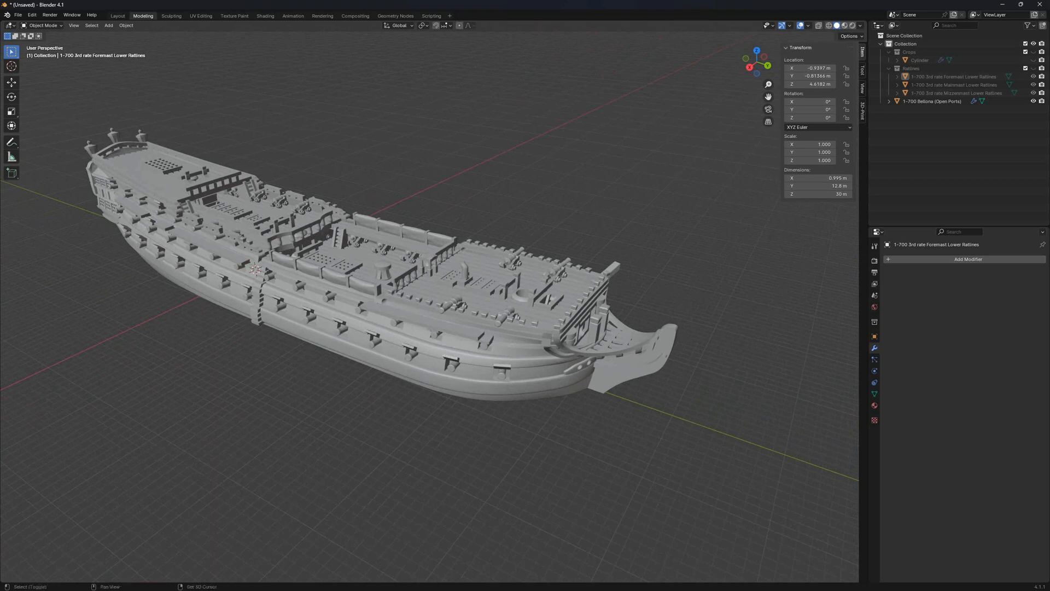
Switch to File Explorer, look through Downloads and copy the path of the unzipped 1-700 ship figurehead STL folder
{"action": "key", "text": "alt+Tab"}
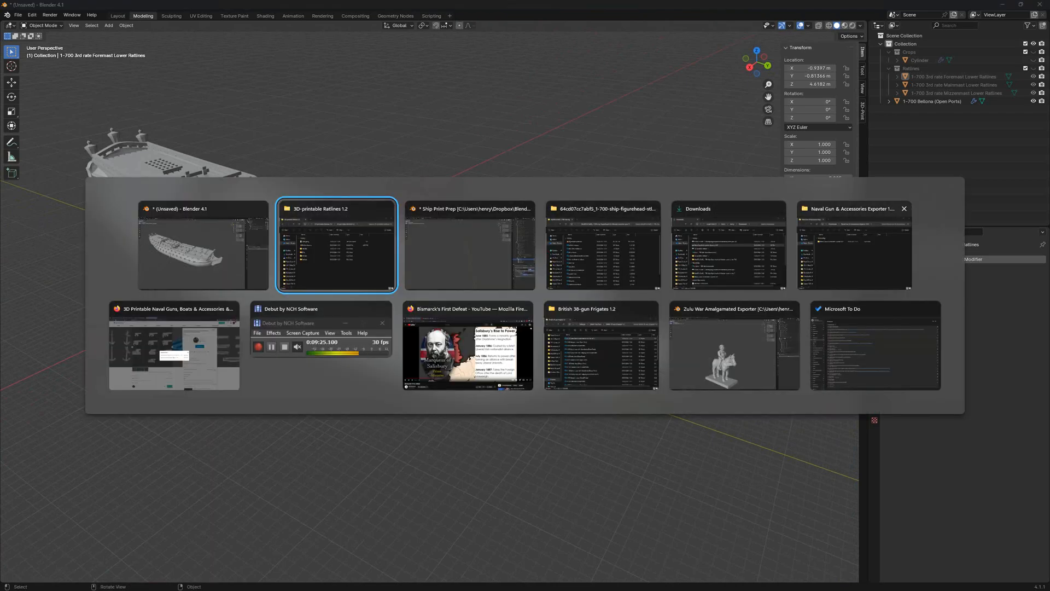
{"action": "left_click", "coordinate": [728, 245]}
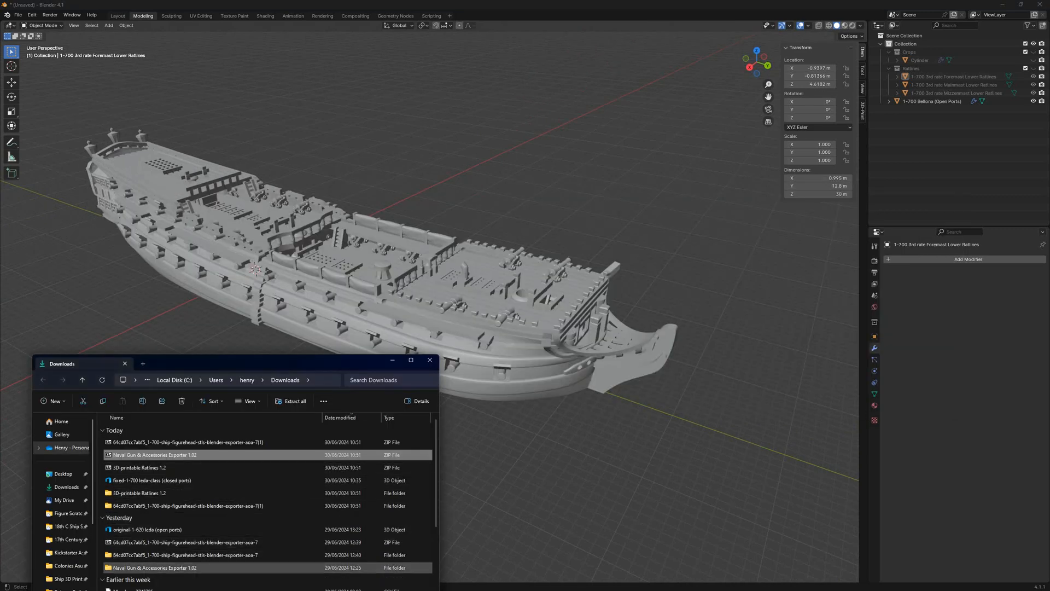
{"action": "scroll", "coordinate": [186, 567], "scroll_direction": "down", "scroll_amount": 2}
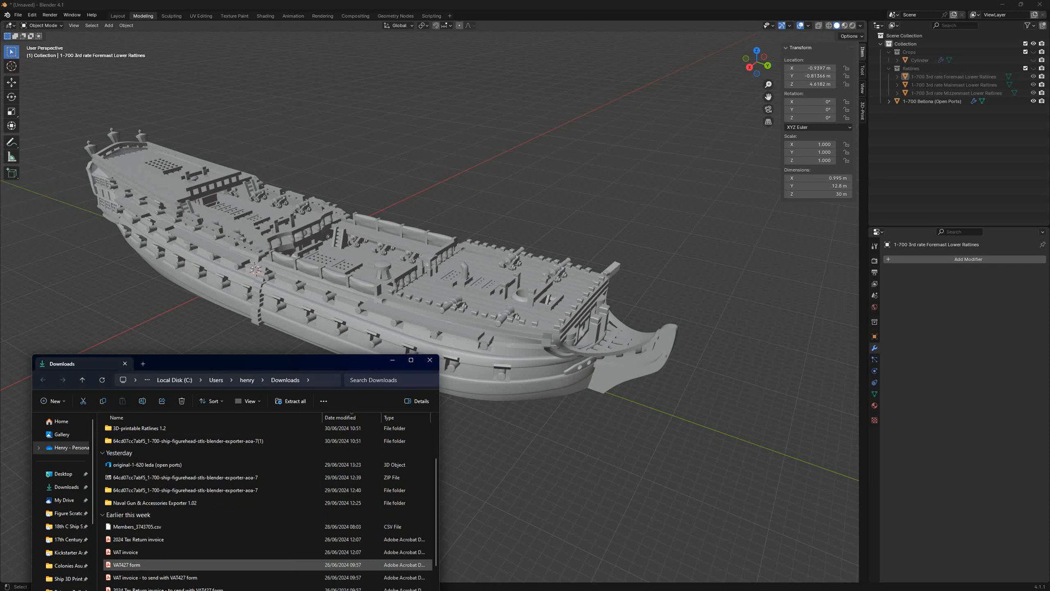
{"action": "scroll", "coordinate": [189, 567], "scroll_direction": "down", "scroll_amount": 1}
{"action": "scroll", "coordinate": [189, 567], "scroll_direction": "up", "scroll_amount": 3}
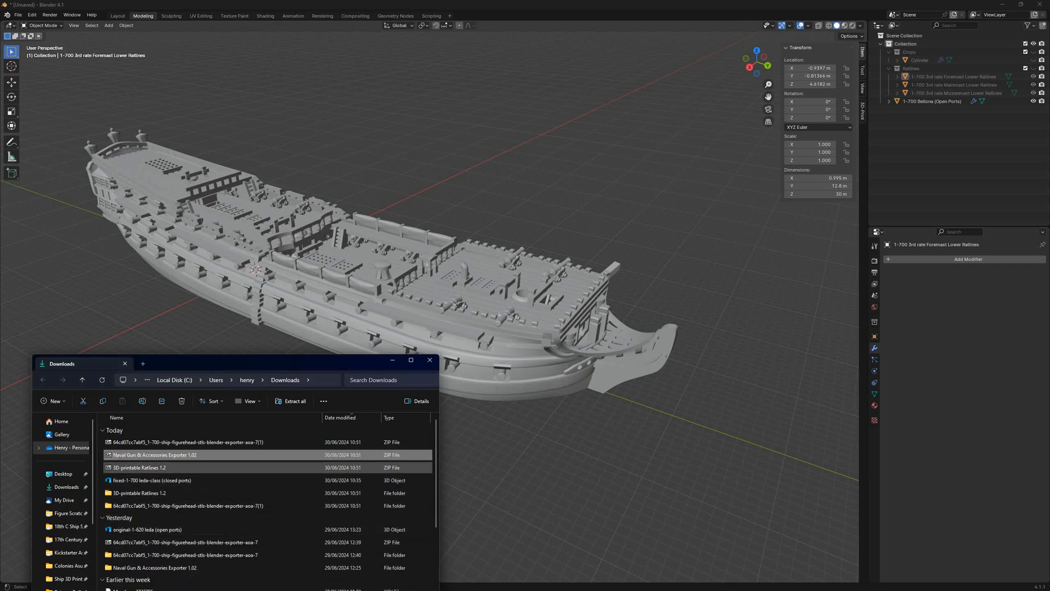
{"action": "key", "text": "alt+Tab"}
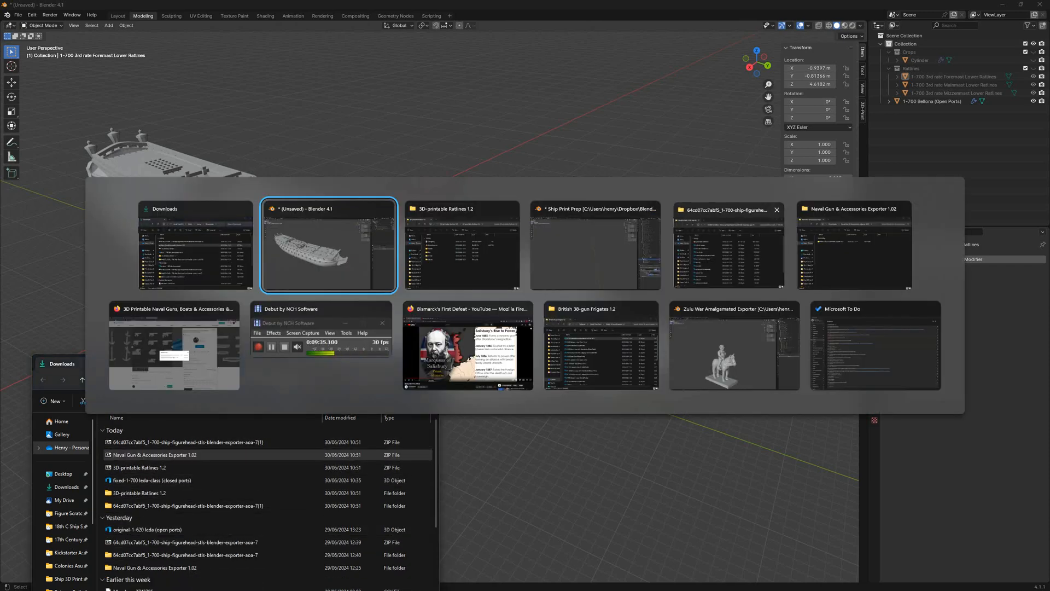
{"action": "left_click", "coordinate": [729, 246]}
{"action": "left_click", "coordinate": [369, 327]}
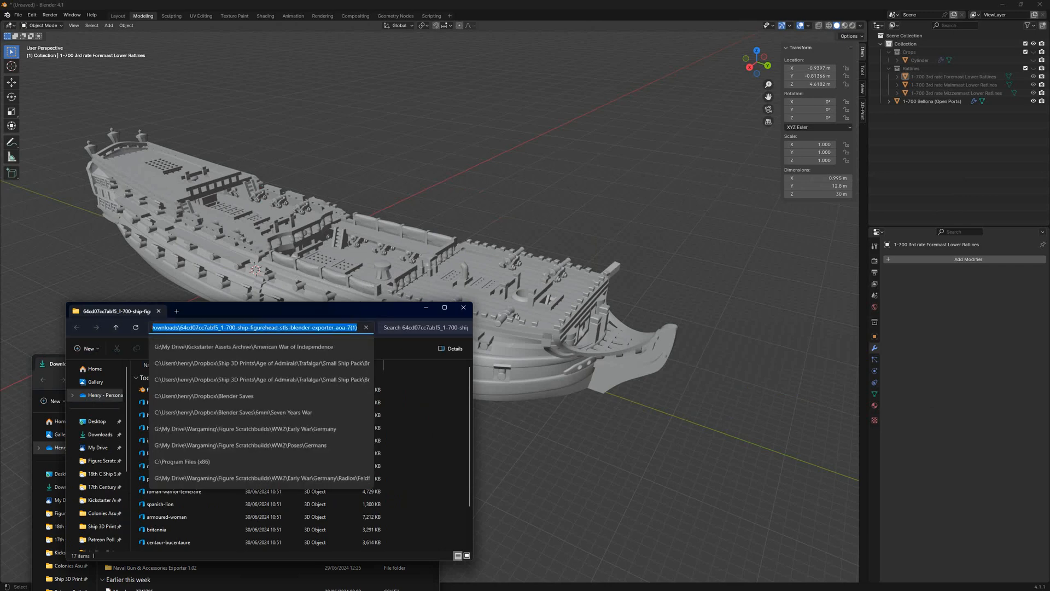
{"action": "left_click", "coordinate": [525, 181]}
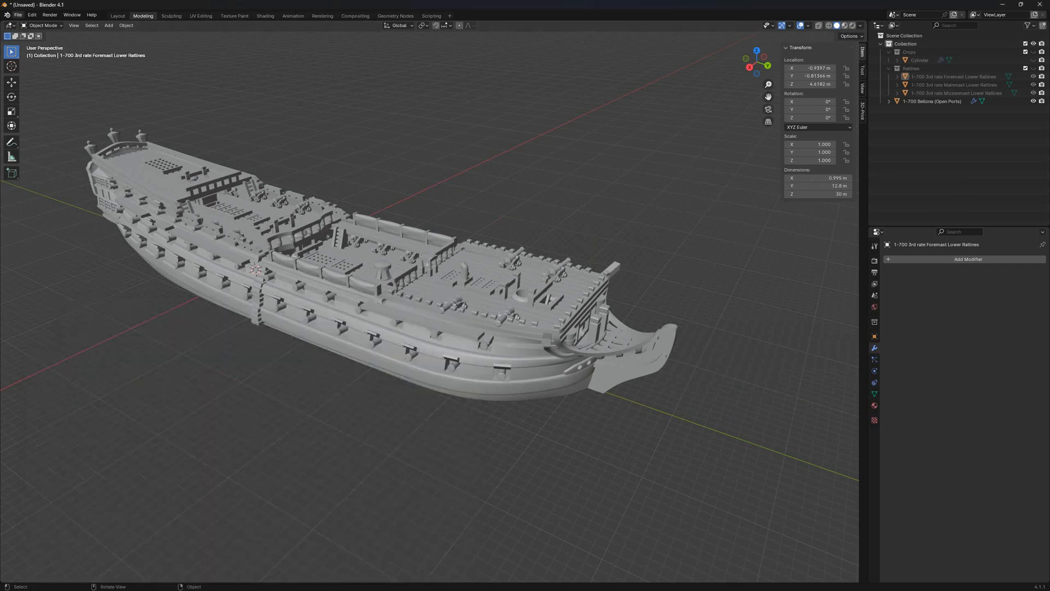
Import the armoured-woman, britannia and hellenic-woman STL files from the downloaded ship figurehead folder
{"action": "left_click", "coordinate": [18, 15]}
{"action": "mouse_move", "coordinate": [32, 131]}
{"action": "left_click", "coordinate": [118, 180]}
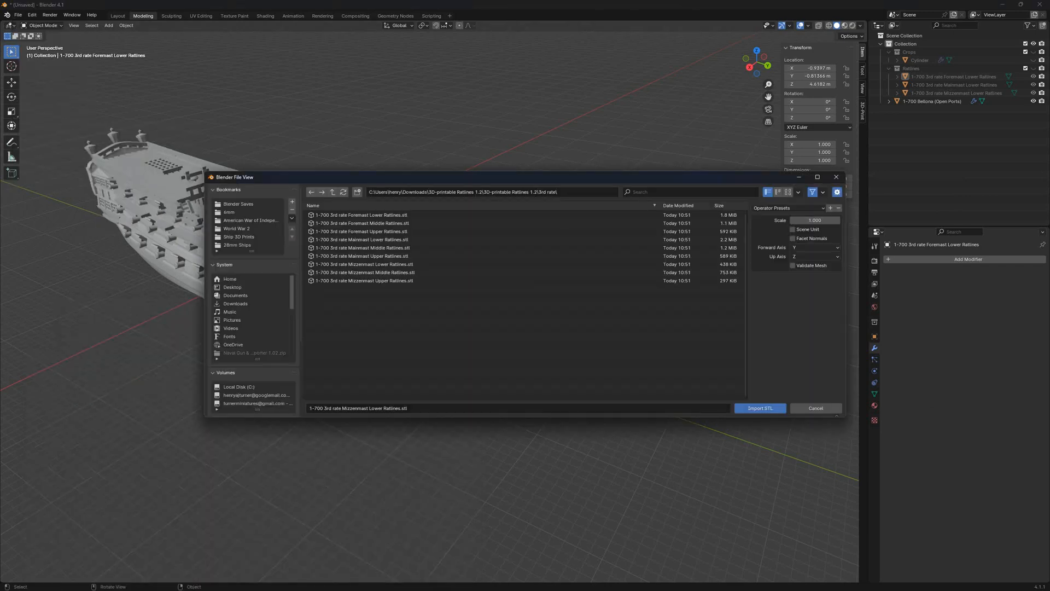
{"action": "key", "text": "Return"}
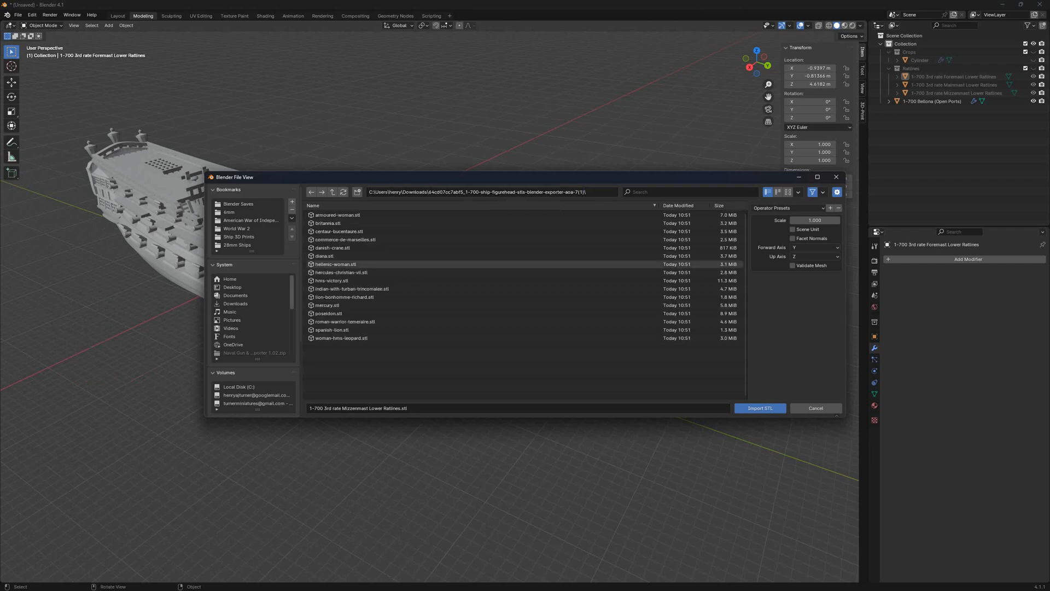
{"action": "left_click", "coordinate": [350, 215]}
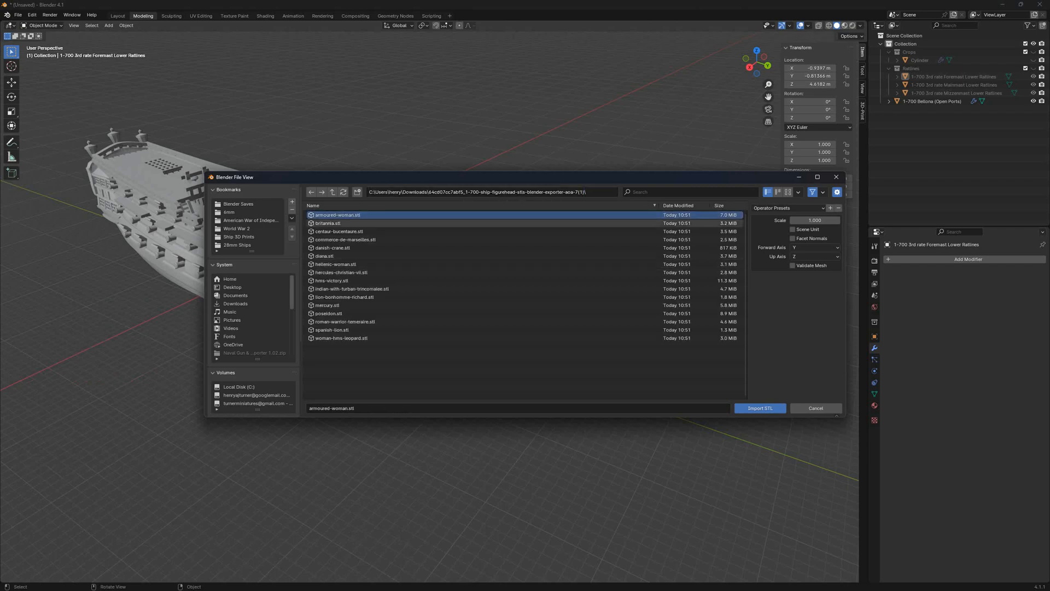
{"action": "left_click", "coordinate": [350, 223], "text": "ctrl"}
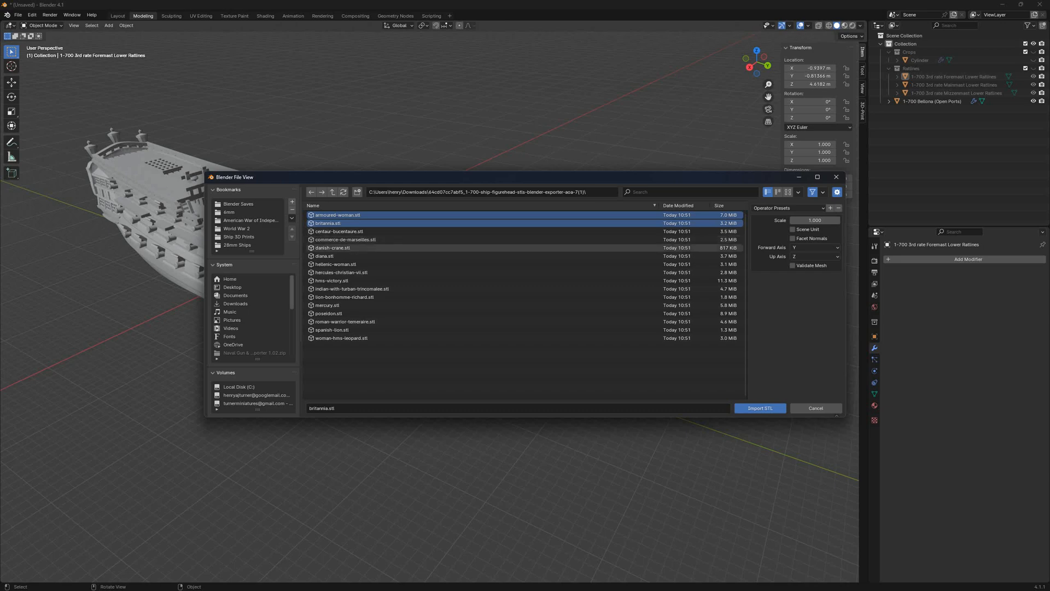
{"action": "left_click", "coordinate": [350, 264], "text": "ctrl"}
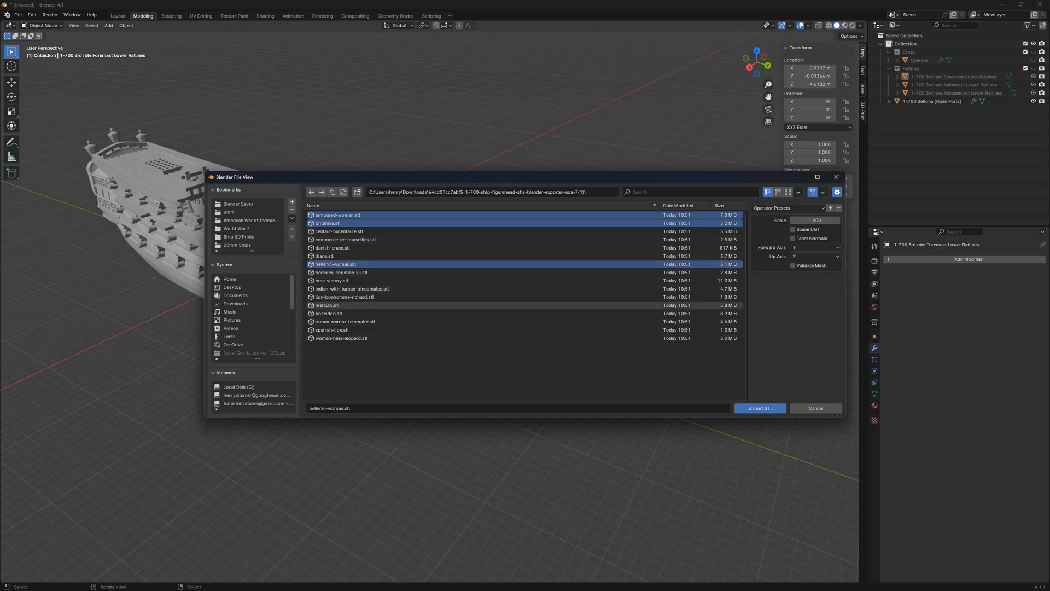
{"action": "left_click", "coordinate": [761, 408]}
Dismiss the reminder notification and try raising only the hellenic-woman figurehead along Z to about 14 m
{"action": "middle_click_drag", "start_coordinate": [547, 340], "coordinate": [408, 331]}
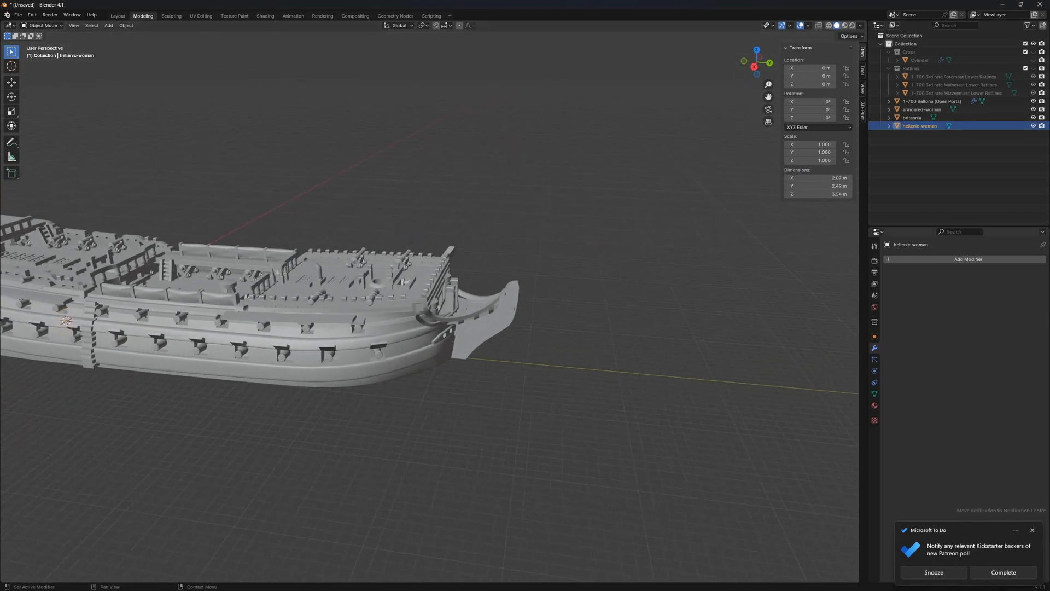
{"action": "left_click", "coordinate": [1032, 531]}
{"action": "middle_click_drag", "start_coordinate": [492, 339], "coordinate": [583, 358]}
{"action": "key", "text": "g"}
{"action": "key", "text": "z"}
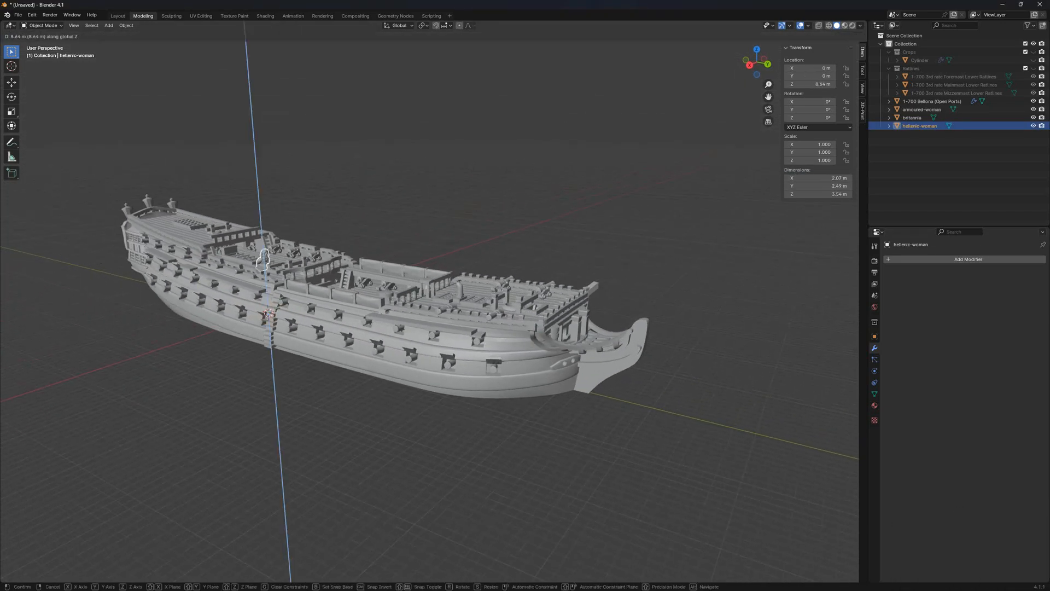
{"action": "left_click", "coordinate": [438, 268]}
{"action": "middle_click_drag", "start_coordinate": [437, 268], "coordinate": [618, 315], "text": "shift"}
{"action": "scroll", "coordinate": [618, 315], "scroll_direction": "up", "scroll_amount": 3}
{"action": "middle_click_drag", "start_coordinate": [492, 328], "coordinate": [596, 306]}
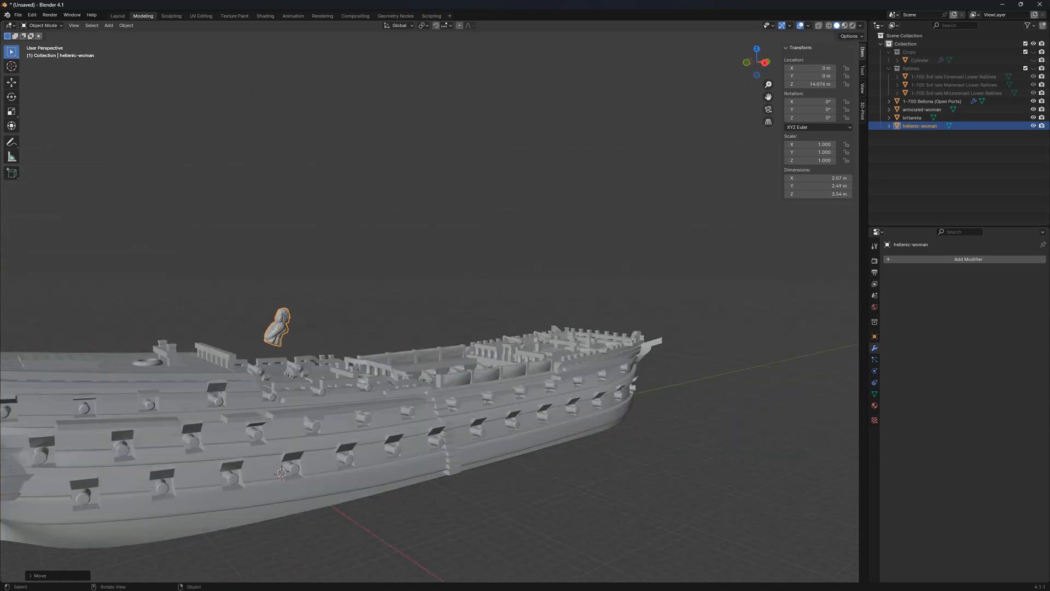
Select all three figureheads, raise them along Z to about 11 m and move them forward along Y
{"action": "left_click", "coordinate": [922, 109], "text": "shift"}
{"action": "key", "text": "g"}
{"action": "key", "text": "z"}
{"action": "left_click", "coordinate": [285, 340]}
{"action": "key", "text": "g"}
{"action": "key", "text": "y"}
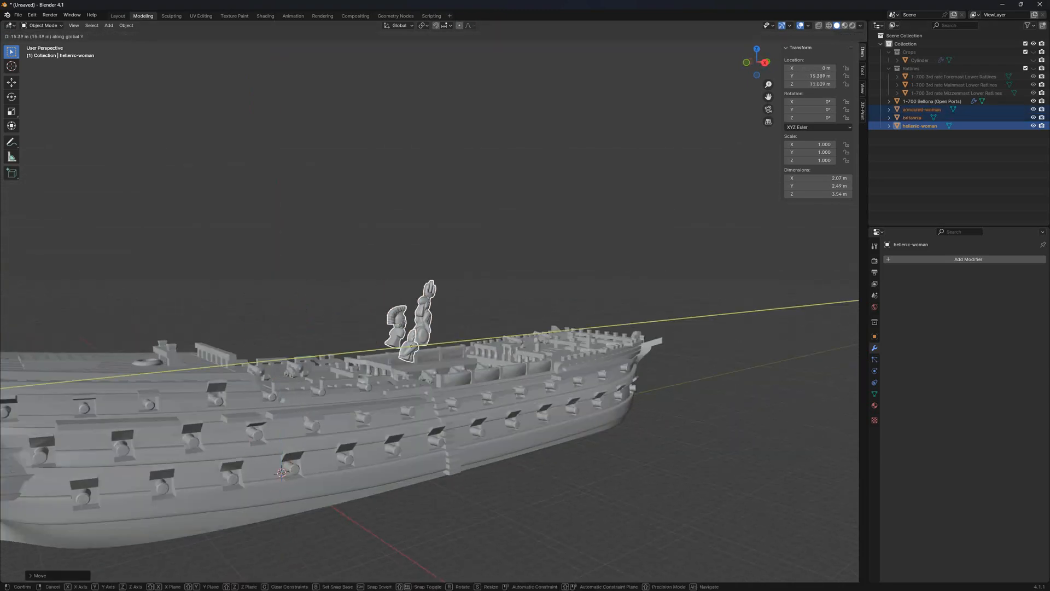
{"action": "left_click", "coordinate": [503, 339]}
Raise the three figureheads to about 13.4 m in Z and move them along Y to about 48.2 m, above the foredeck
{"action": "key", "text": "g"}
{"action": "key", "text": "z"}
{"action": "left_click", "coordinate": [493, 301]}
{"action": "middle_click_drag", "start_coordinate": [492, 301], "coordinate": [427, 326]}
{"action": "middle_click_drag", "start_coordinate": [591, 241], "coordinate": [405, 260], "text": "shift"}
{"action": "scroll", "coordinate": [405, 260], "scroll_direction": "up", "scroll_amount": 3}
{"action": "key", "text": "g"}
{"action": "key", "text": "y"}
{"action": "left_click", "coordinate": [651, 257]}
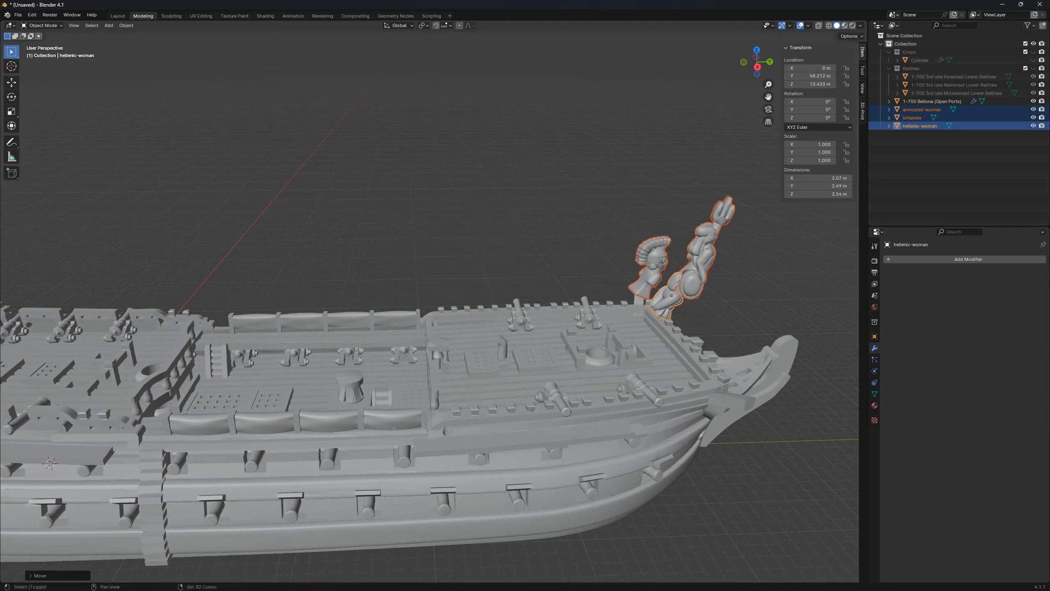
Select the britannia figurehead and move it aft along Y, clear of the other two figureheads
{"action": "middle_click_drag", "start_coordinate": [651, 257], "coordinate": [506, 240], "text": "shift"}
{"action": "middle_click_drag", "start_coordinate": [506, 241], "coordinate": [394, 260]}
{"action": "scroll", "coordinate": [438, 257], "scroll_direction": "up", "scroll_amount": 3}
{"action": "left_click", "coordinate": [454, 241]}
{"action": "middle_click_drag", "start_coordinate": [454, 241], "coordinate": [509, 252]}
{"action": "key", "text": "g"}
{"action": "key", "text": "y"}
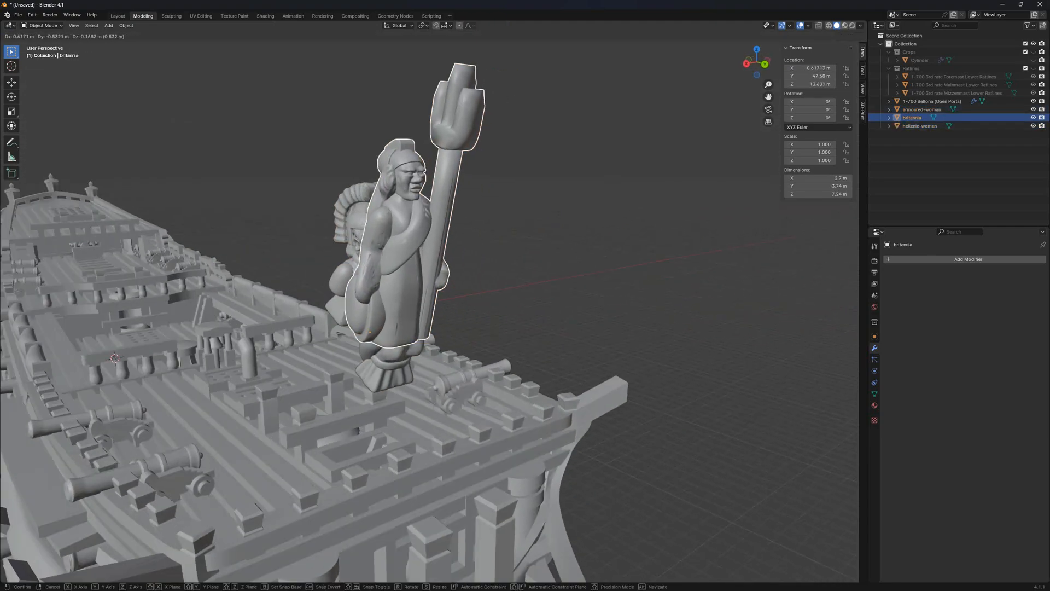
{"action": "left_click", "coordinate": [410, 197]}
{"action": "middle_click_drag", "start_coordinate": [411, 197], "coordinate": [405, 175]}
Move the armoured-woman figurehead forward along Y to about 56 m and apply Shade Smooth by Angle to it
{"action": "left_click", "coordinate": [372, 290]}
{"action": "key", "text": "g"}
{"action": "key", "text": "y"}
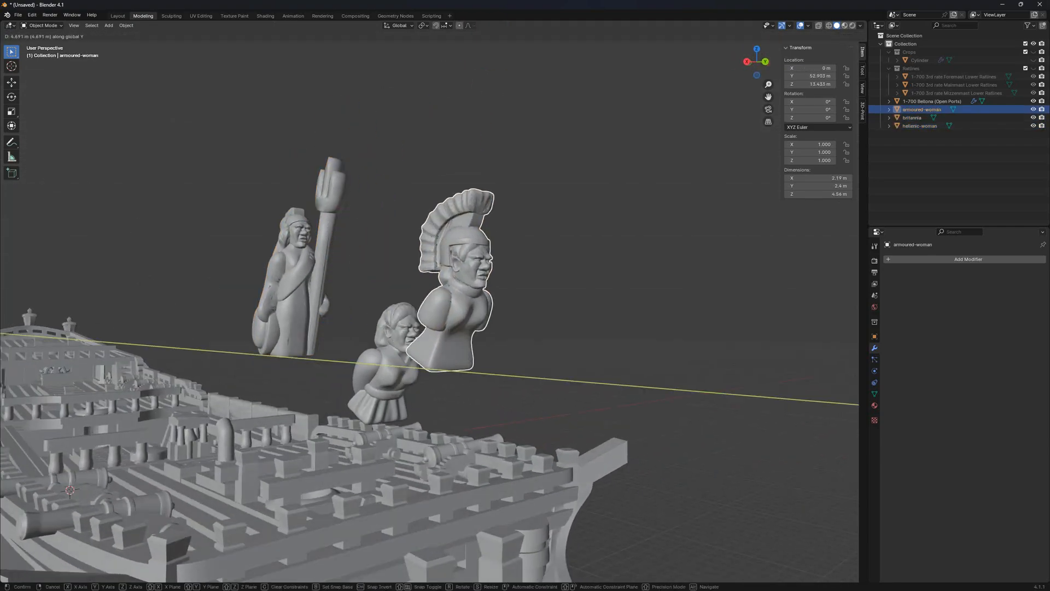
{"action": "left_click", "coordinate": [599, 320]}
{"action": "right_click", "coordinate": [599, 322]}
{"action": "left_click", "coordinate": [599, 321]}
Lower the armoured-woman figurehead along Z to about 6.4 m, level with the head of the stem
{"action": "scroll", "coordinate": [599, 321], "scroll_direction": "down", "scroll_amount": 3}
{"action": "key", "text": "g"}
{"action": "key", "text": "z"}
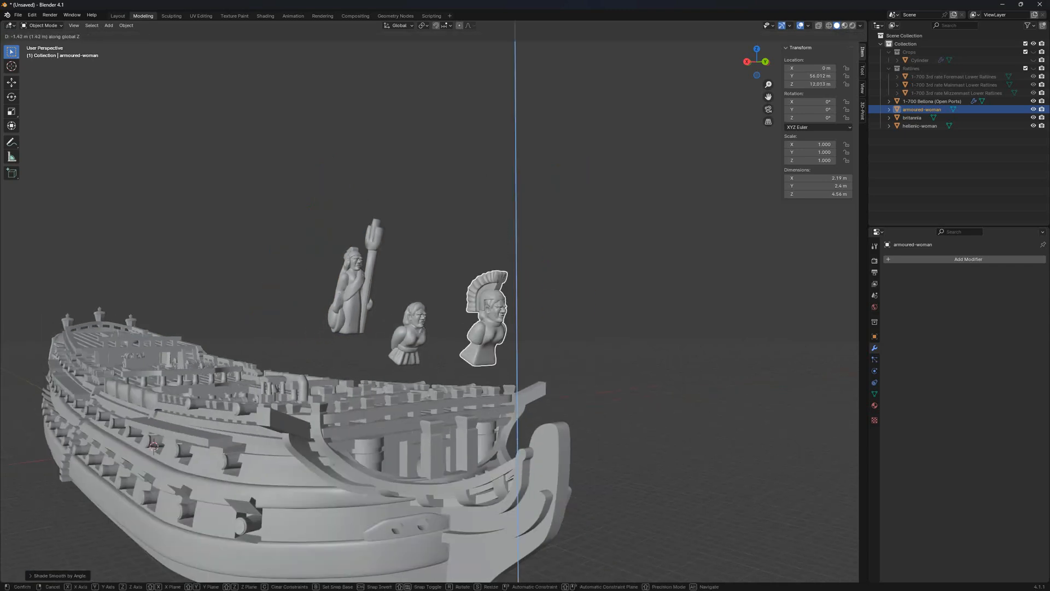
{"action": "left_click", "coordinate": [517, 419]}
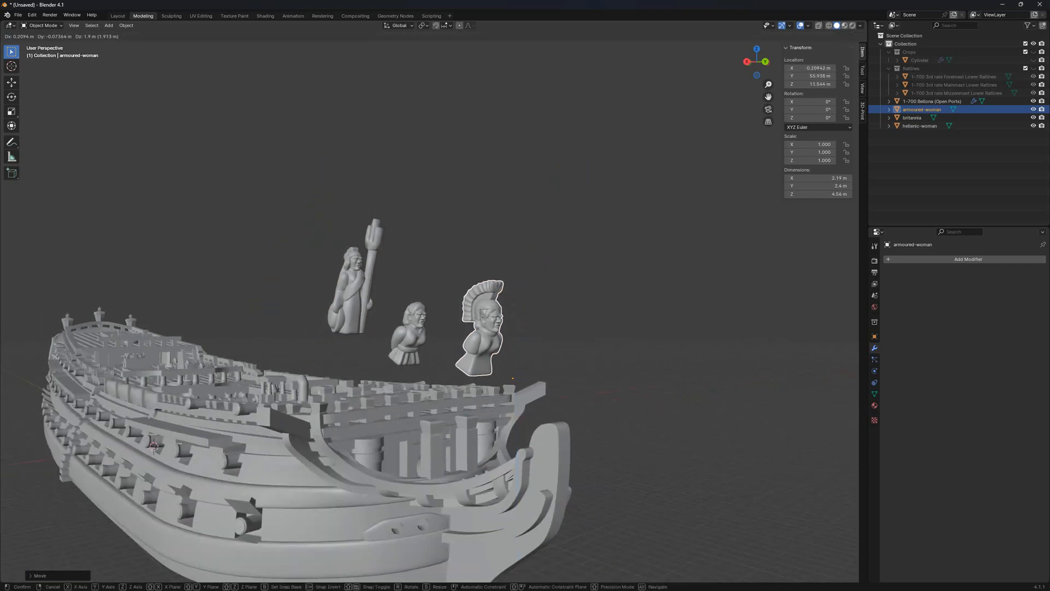
{"action": "key", "text": "z"}
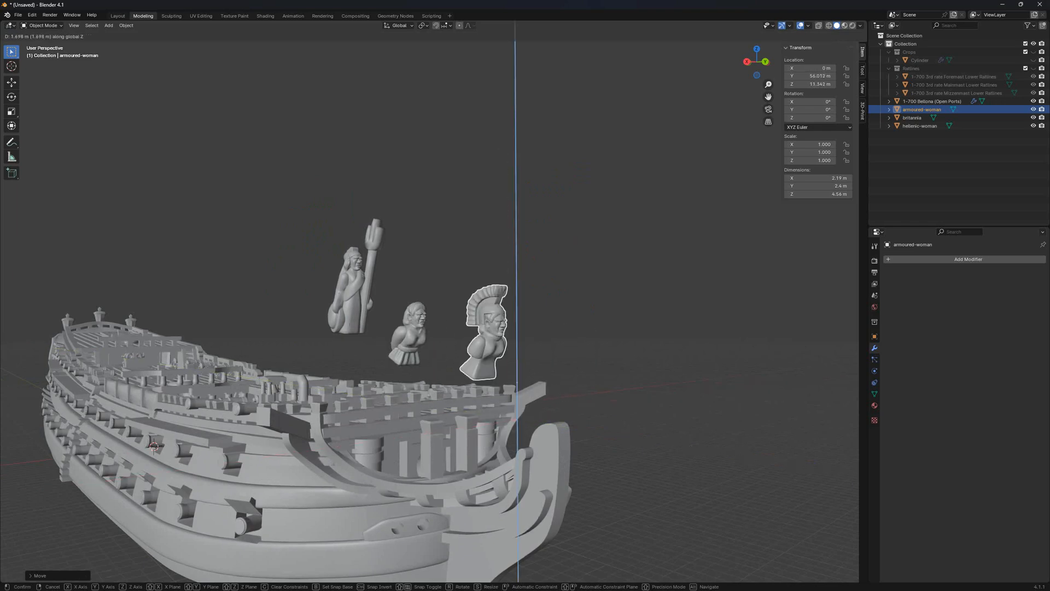
{"action": "left_click", "coordinate": [517, 485]}
{"action": "middle_click_drag", "start_coordinate": [517, 485], "coordinate": [432, 362], "text": "shift"}
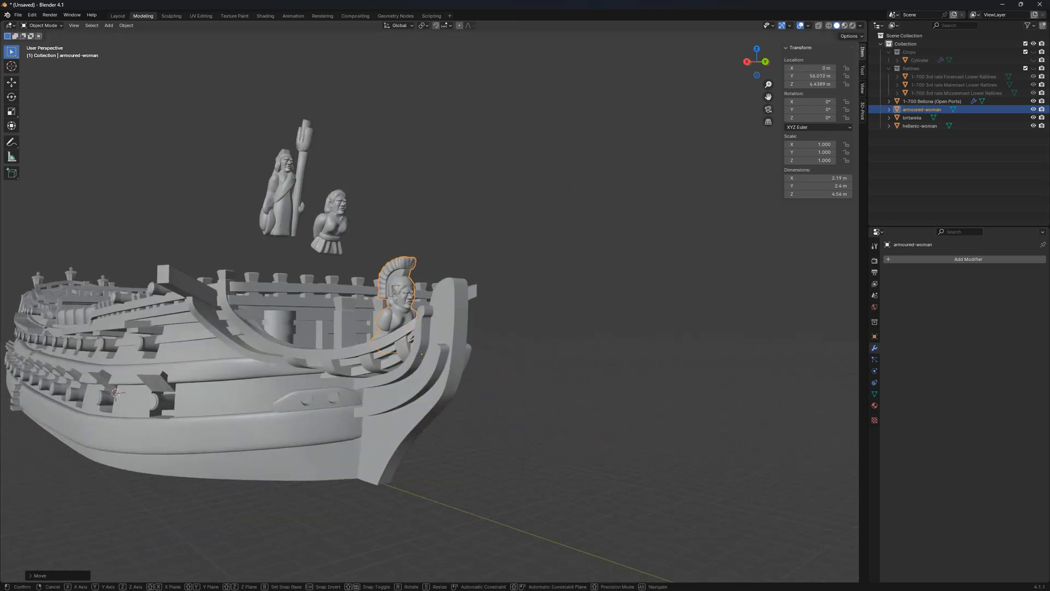
Move the armoured-woman figurehead forward along Y to about 61.4 m, onto the front of the stem
{"action": "key", "text": "g"}
{"action": "key", "text": "y"}
{"action": "left_click", "coordinate": [513, 365]}
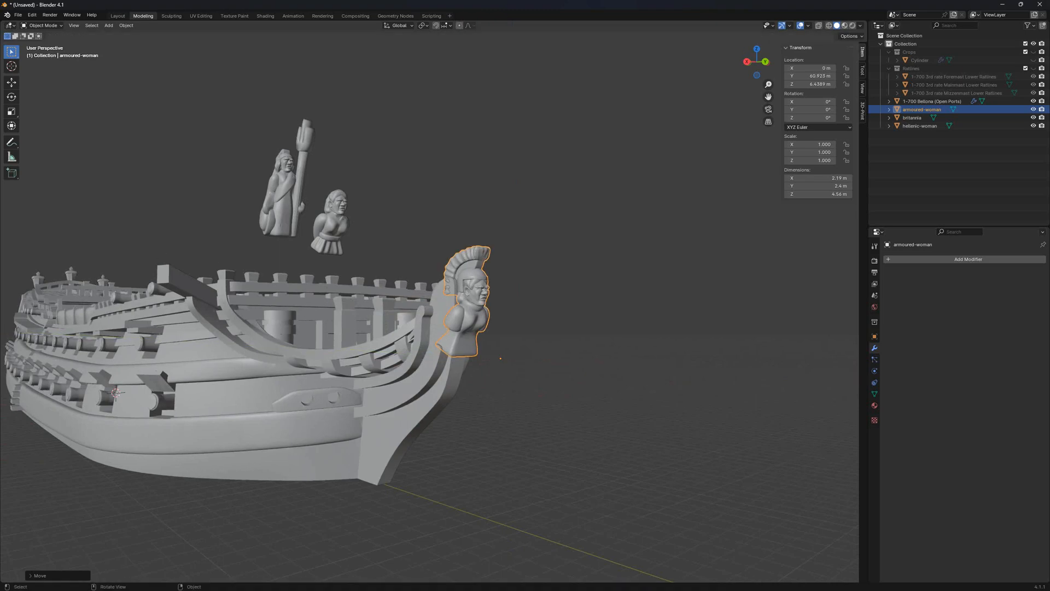
{"action": "key", "text": "g"}
{"action": "key", "text": "y"}
{"action": "left_click", "coordinate": [524, 367]}
Lower the armoured-woman figurehead along Z to about 5.7 m and move it aft along Y to about 61 m, into the stem
{"action": "middle_click_drag", "start_coordinate": [523, 368], "coordinate": [284, 379]}
{"action": "scroll", "coordinate": [415, 383], "scroll_direction": "up", "scroll_amount": 3}
{"action": "middle_click_drag", "start_coordinate": [350, 339], "coordinate": [236, 355], "text": "shift"}
{"action": "scroll", "coordinate": [456, 381], "scroll_direction": "up", "scroll_amount": 2}
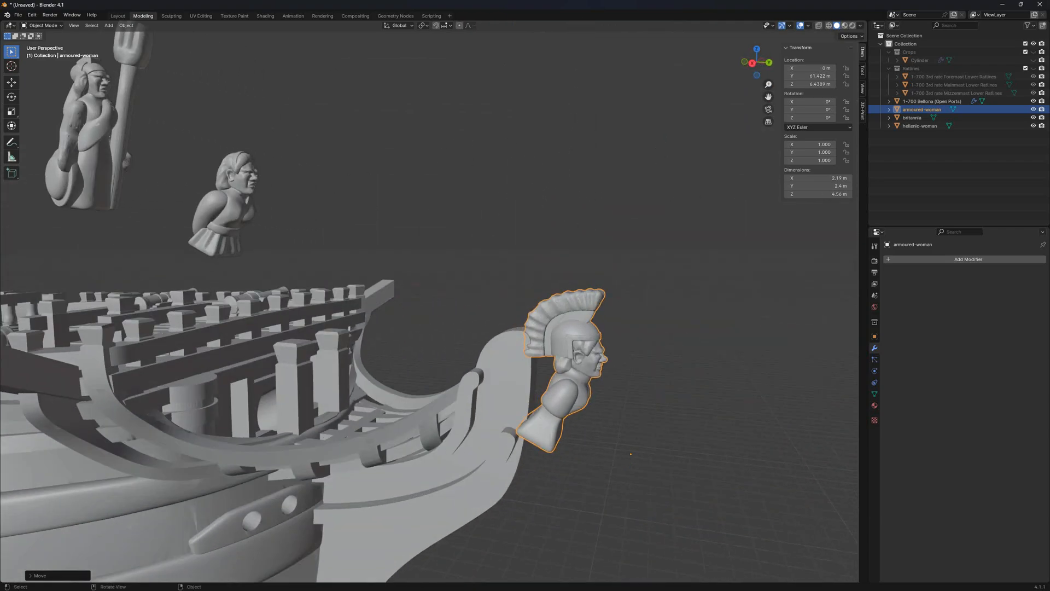
{"action": "middle_click_drag", "start_coordinate": [382, 339], "coordinate": [481, 361]}
{"action": "scroll", "coordinate": [445, 367], "scroll_direction": "up", "scroll_amount": 3}
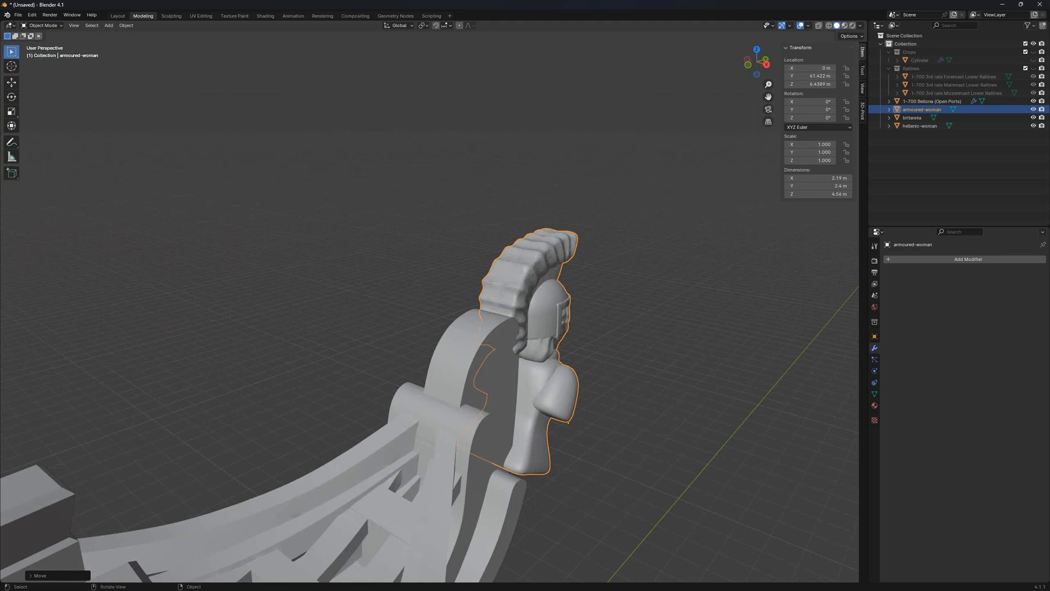
{"action": "middle_click_drag", "start_coordinate": [482, 361], "coordinate": [328, 361]}
{"action": "key", "text": "g"}
{"action": "key", "text": "z"}
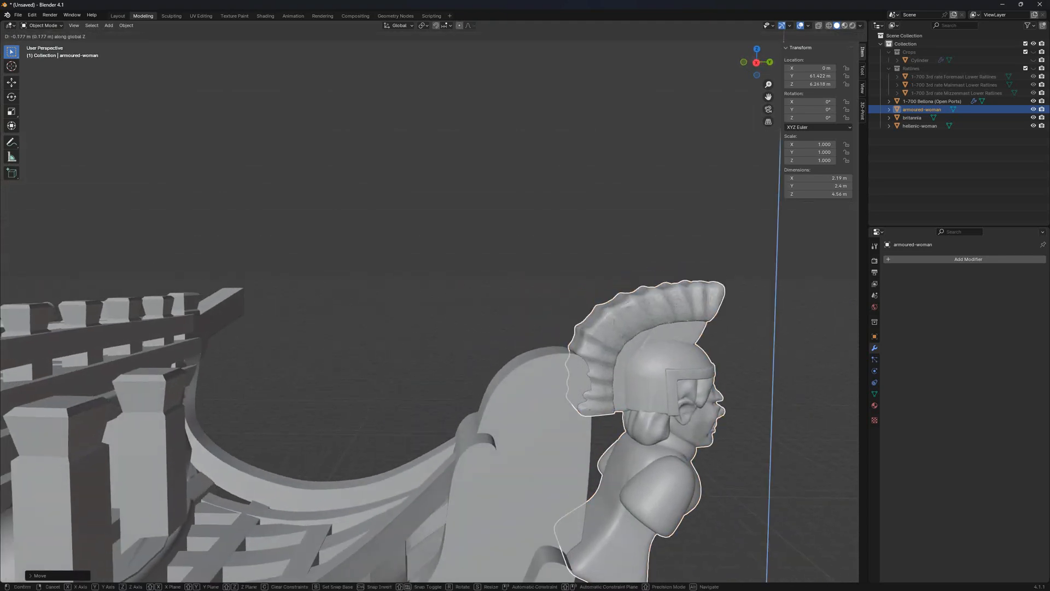
{"action": "left_click", "coordinate": [328, 413]}
{"action": "key", "text": "g"}
{"action": "key", "text": "y"}
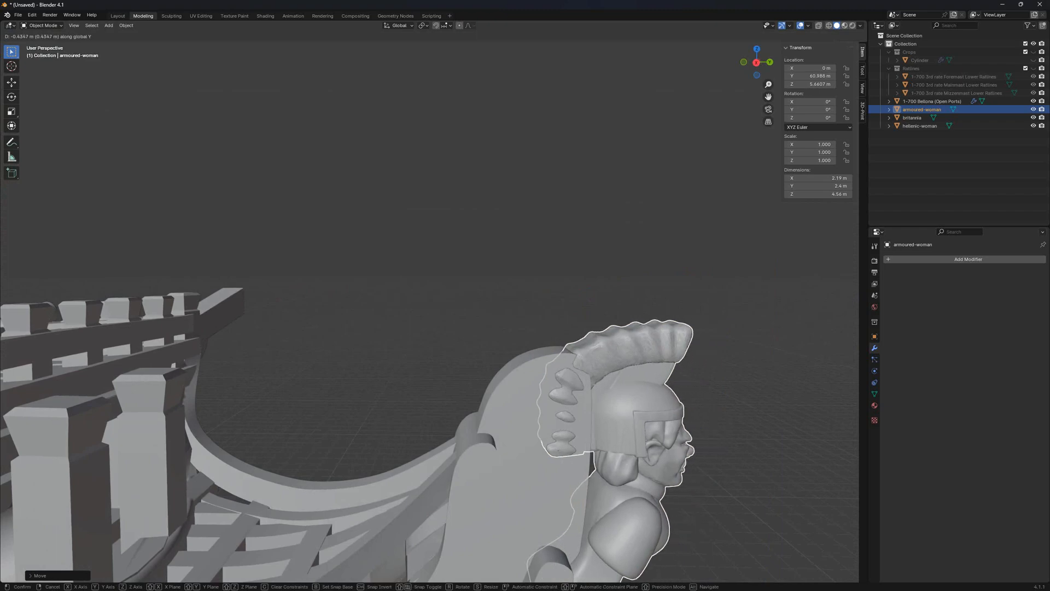
{"action": "left_click", "coordinate": [299, 413]}
Shift the armoured-woman figurehead aft along Y to about 60.9 m and raise it along Z to about 7 m
{"action": "middle_click_drag", "start_coordinate": [298, 413], "coordinate": [273, 396]}
{"action": "key", "text": "g"}
{"action": "key", "text": "y"}
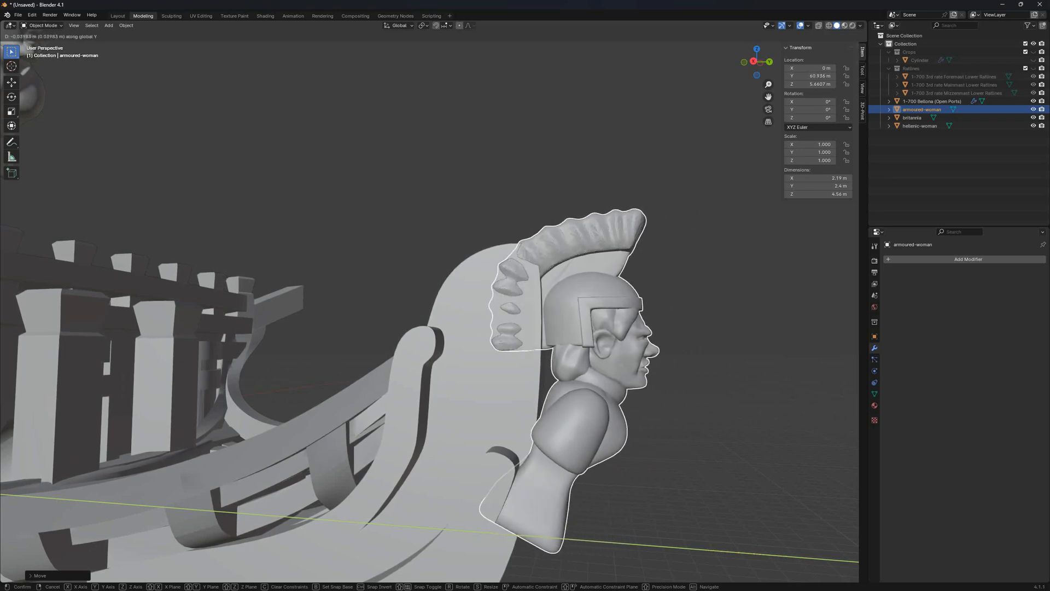
{"action": "key", "text": "z"}
{"action": "key", "text": "Return"}
Lower the armoured-woman figurehead along Z to about 6.2 m, using a right-side wireframe view, and restore solid shading
{"action": "key", "text": "KP_3"}
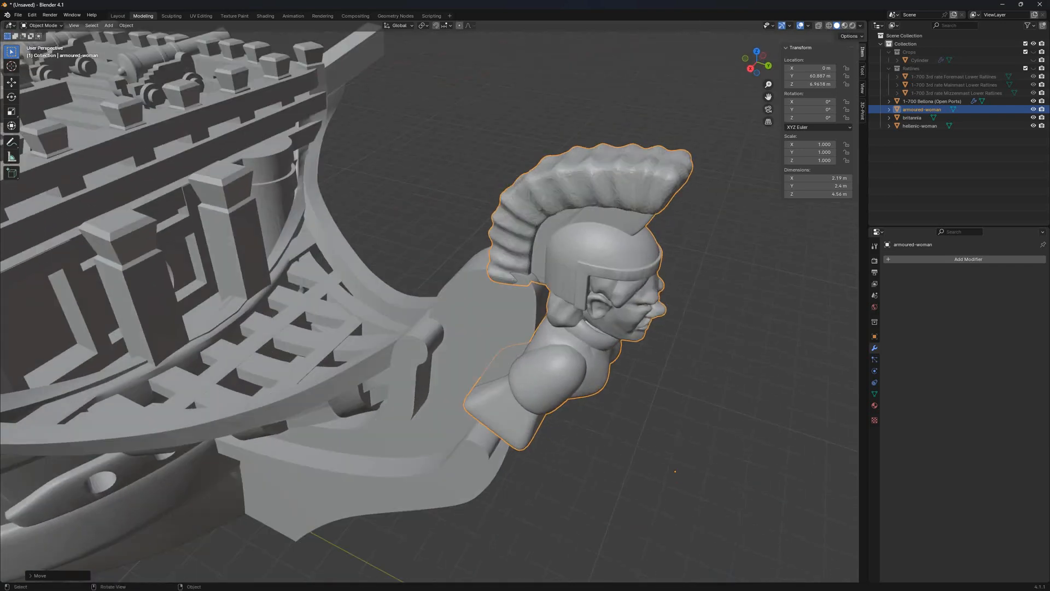
{"action": "middle_click_drag", "start_coordinate": [547, 274], "coordinate": [612, 248], "text": "shift"}
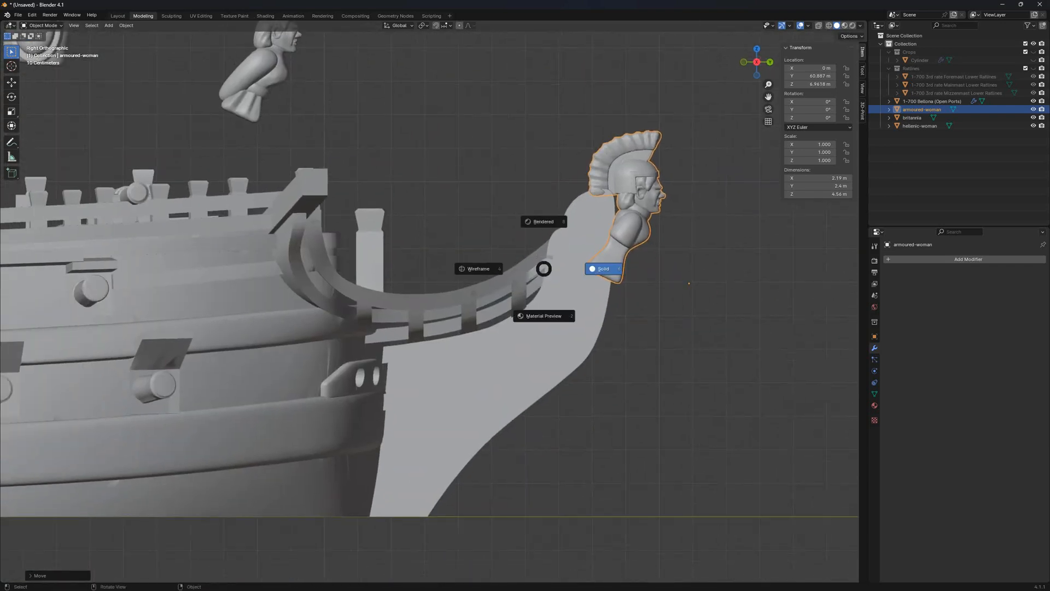
{"action": "key", "text": "4"}
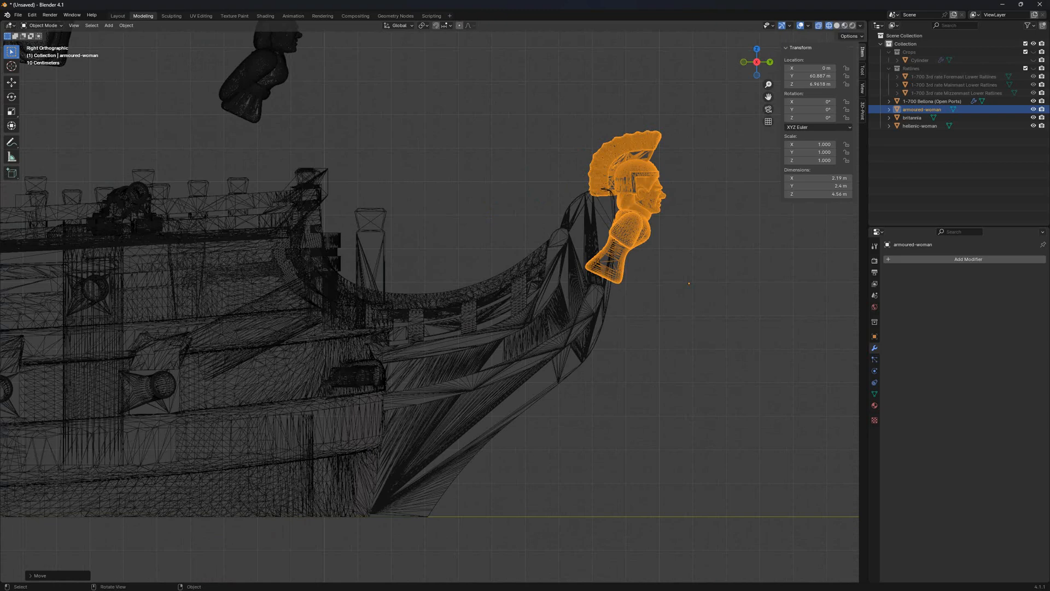
{"action": "key", "text": "g"}
{"action": "key", "text": "z"}
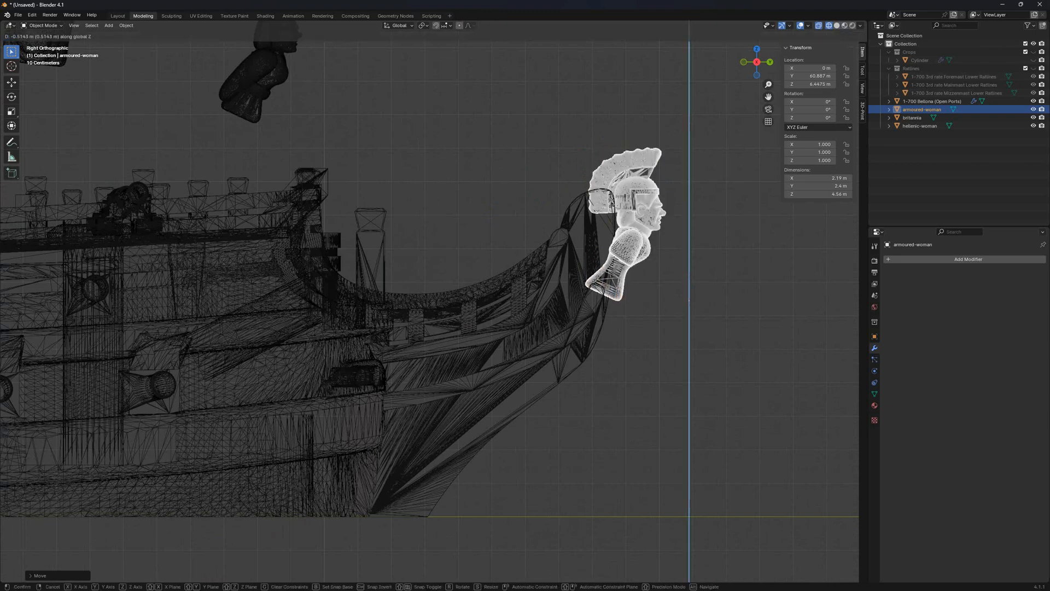
{"action": "key", "text": "Return"}
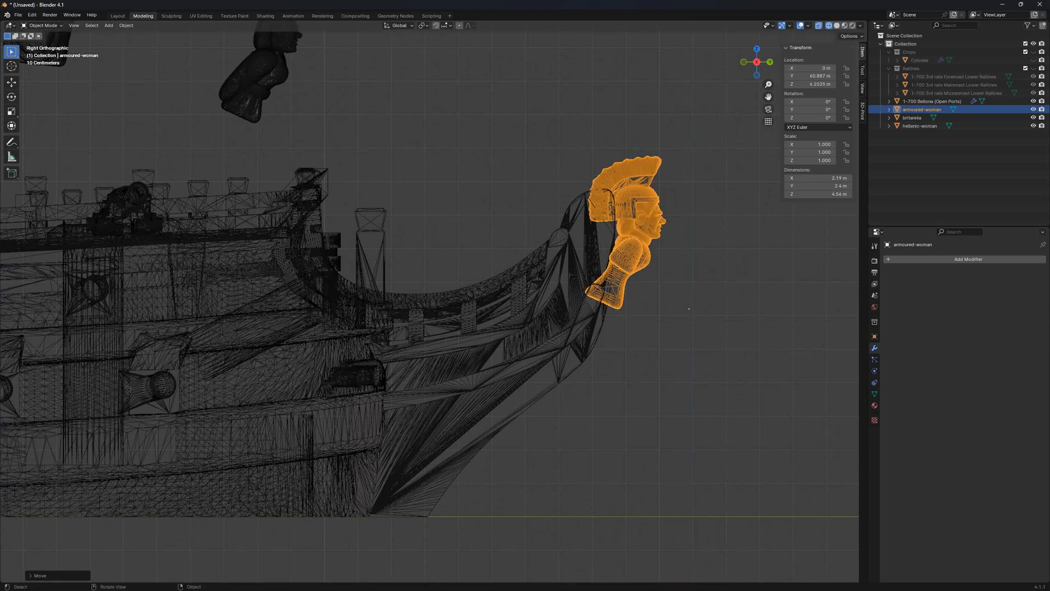
{"action": "middle_click_drag", "start_coordinate": [601, 307], "coordinate": [465, 350]}
{"action": "key", "text": "shift+z"}
Extrude the round face inside the hull's bowsprit hole forward and upward past the figurehead as a trial bowsprit
{"action": "left_click", "coordinate": [476, 306]}
{"action": "scroll", "coordinate": [476, 306], "scroll_direction": "up", "scroll_amount": 2}
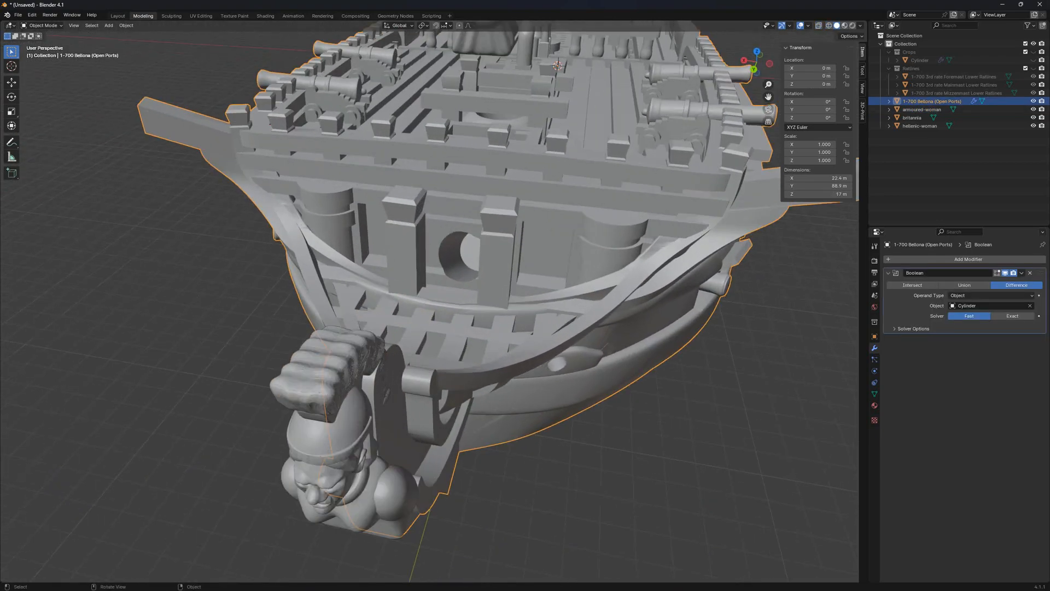
{"action": "key", "text": "Tab"}
{"action": "mouse_move", "coordinate": [476, 307]}
{"action": "middle_mouse_down"}
{"action": "mouse_move", "coordinate": [520, 308]}
{"action": "mouse_move", "coordinate": [482, 308]}
{"action": "middle_mouse_up"}
{"action": "scroll", "coordinate": [520, 307], "scroll_direction": "up", "scroll_amount": 4}
{"action": "scroll", "coordinate": [481, 301], "scroll_direction": "up", "scroll_amount": 3}
{"action": "key", "text": "3"}
{"action": "scroll", "coordinate": [483, 309], "scroll_direction": "up", "scroll_amount": 2}
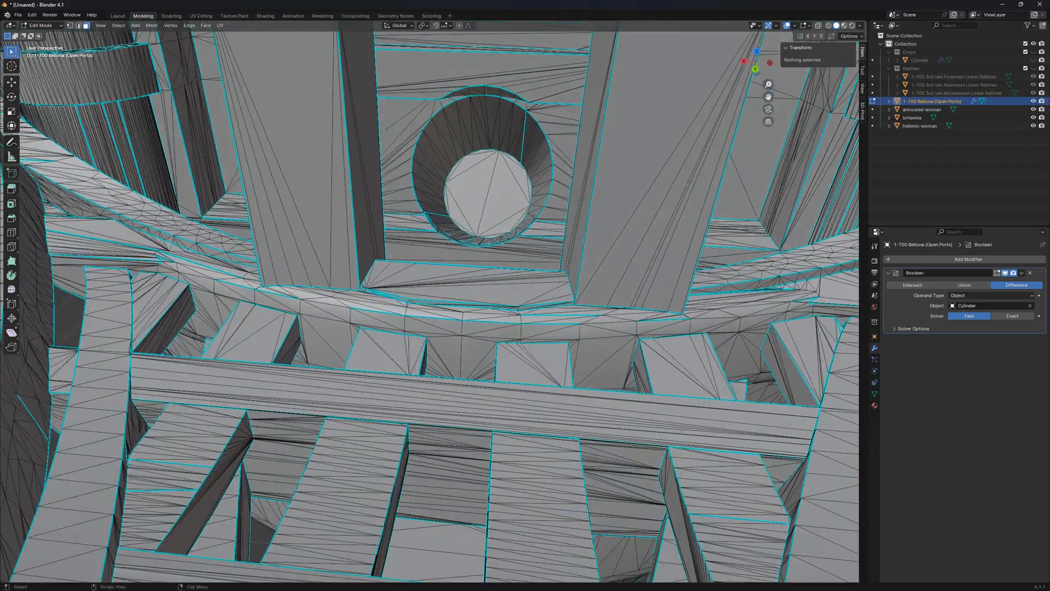
{"action": "left_click", "coordinate": [472, 174]}
{"action": "scroll", "coordinate": [471, 174], "scroll_direction": "down", "scroll_amount": 5}
{"action": "key", "text": "KP_3"}
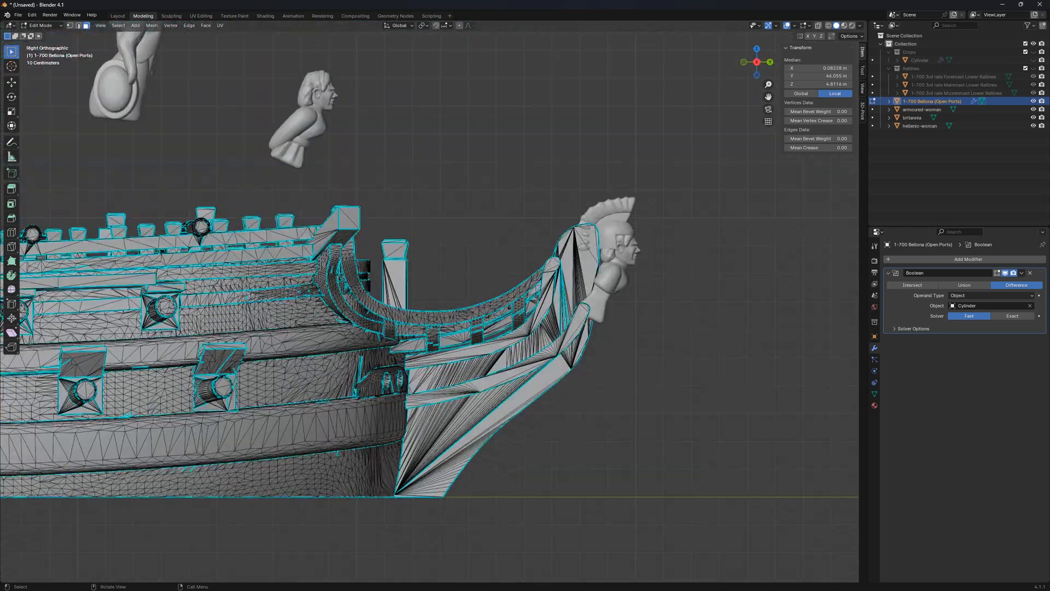
{"action": "key", "text": "e"}
{"action": "left_click", "coordinate": [783, 89]}
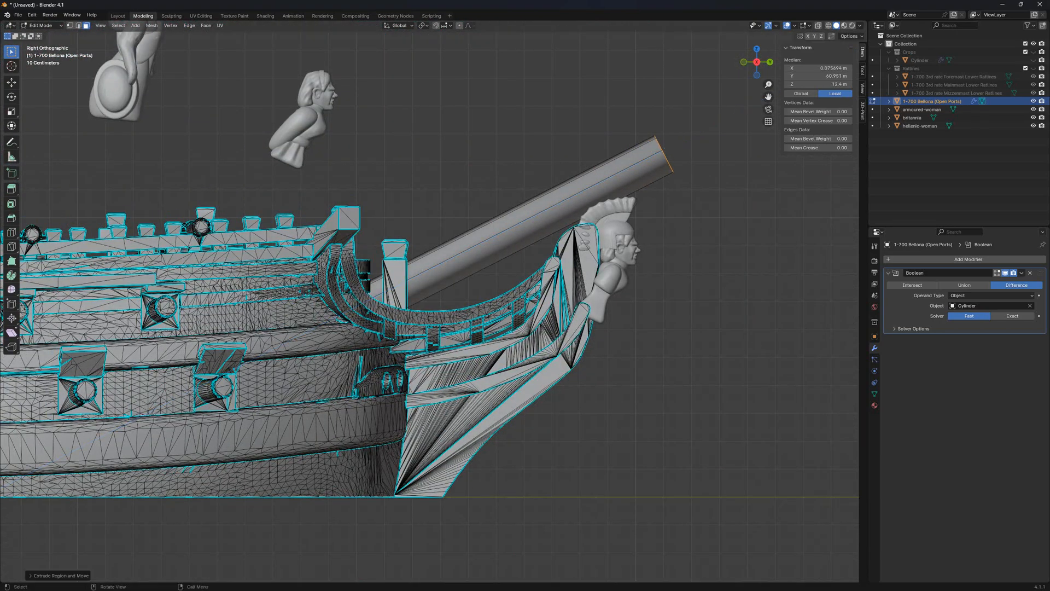
Undo the trial bowsprit extrusion and its face selection, and return the hull to Object Mode
{"action": "key", "text": "ctrl+z"}
{"action": "middle_click_drag", "start_coordinate": [678, 230], "coordinate": [635, 254]}
{"action": "key", "text": "ctrl+z"}
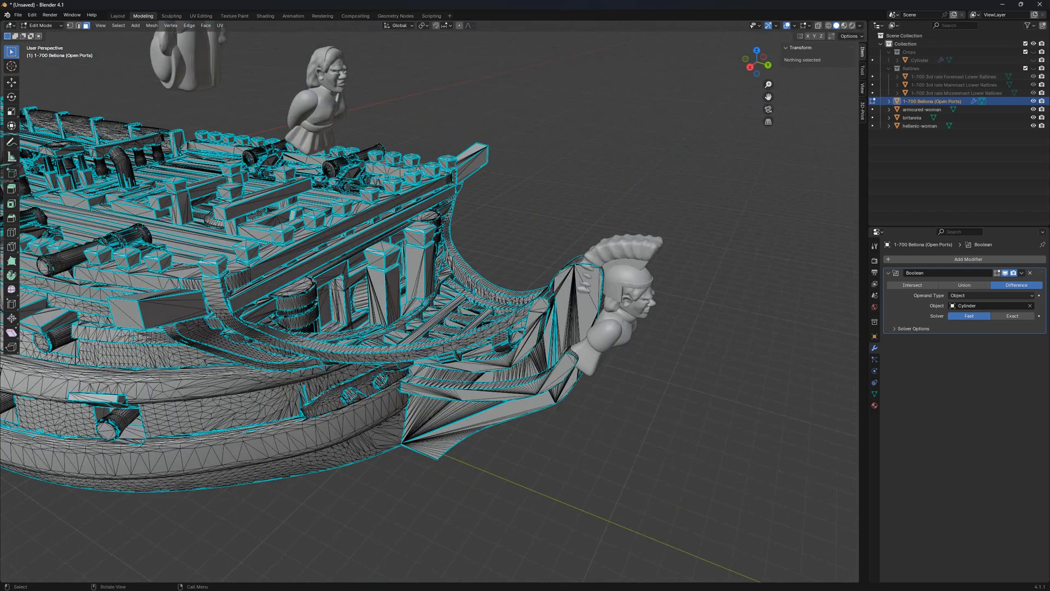
{"action": "key", "text": "Tab"}
Select the armoured-woman figurehead and lower it along Z to about 6.02 m
{"action": "left_click", "coordinate": [629, 290]}
{"action": "middle_click_drag", "start_coordinate": [629, 290], "coordinate": [640, 248]}
{"action": "key", "text": "g"}
{"action": "key", "text": "z"}
{"action": "left_click", "coordinate": [640, 252]}
{"action": "key", "text": "g"}
{"action": "key", "text": "z"}
{"action": "left_click", "coordinate": [640, 254]}
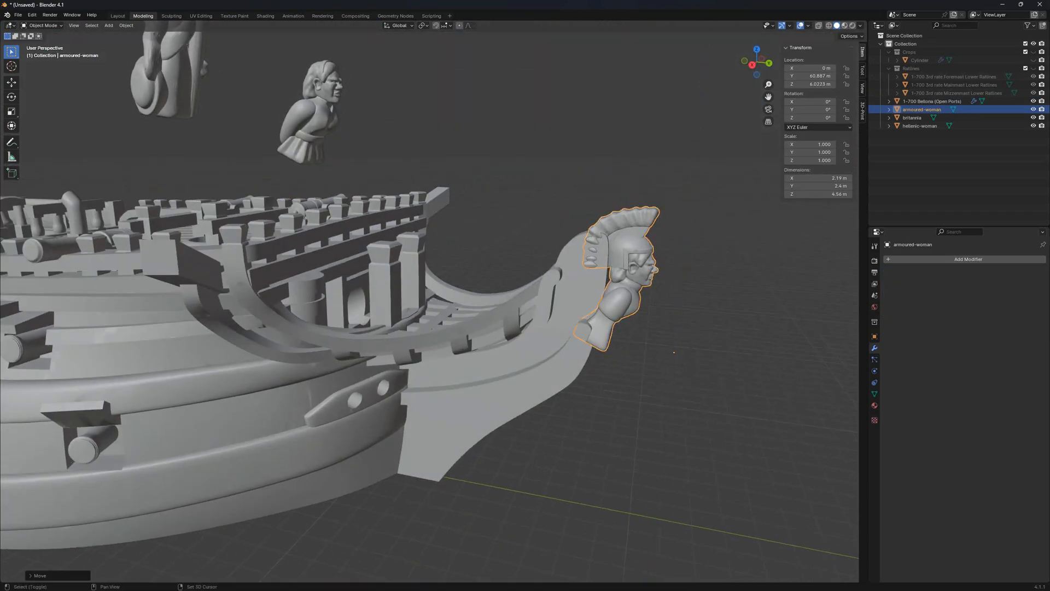
Move the armoured-woman figurehead forward along Y to about 61.34 m
{"action": "key", "text": "g"}
{"action": "key", "text": "y"}
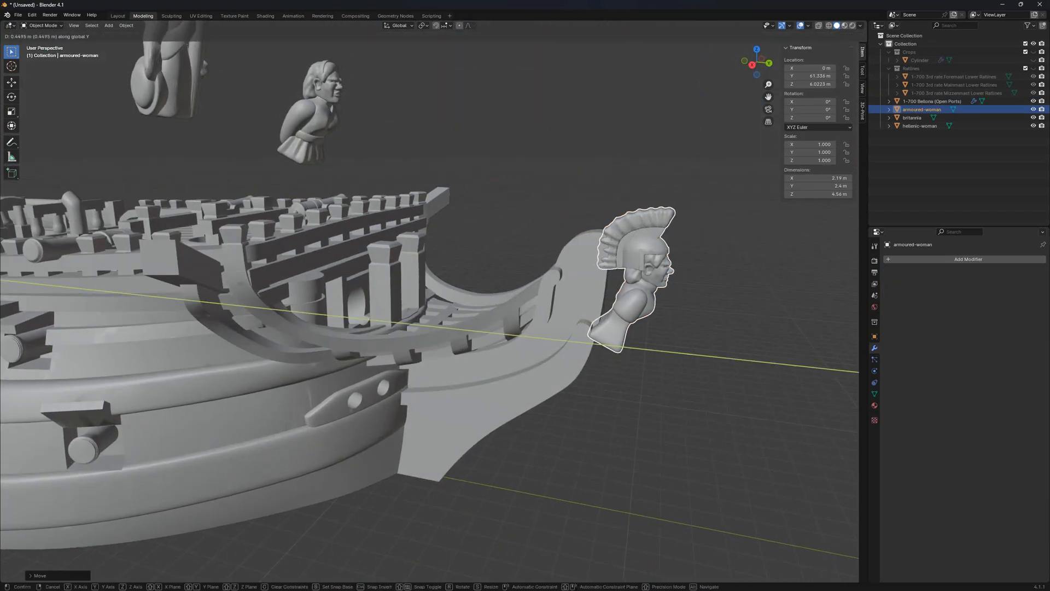
{"action": "left_click", "coordinate": [657, 257]}
Extrude the hull's round bowsprit-hole face forward again to check clearance over the figurehead, and undo the extrusion
{"action": "middle_click_drag", "start_coordinate": [656, 257], "coordinate": [561, 292]}
{"action": "left_click", "coordinate": [547, 290]}
{"action": "scroll", "coordinate": [561, 292], "scroll_direction": "up", "scroll_amount": 2}
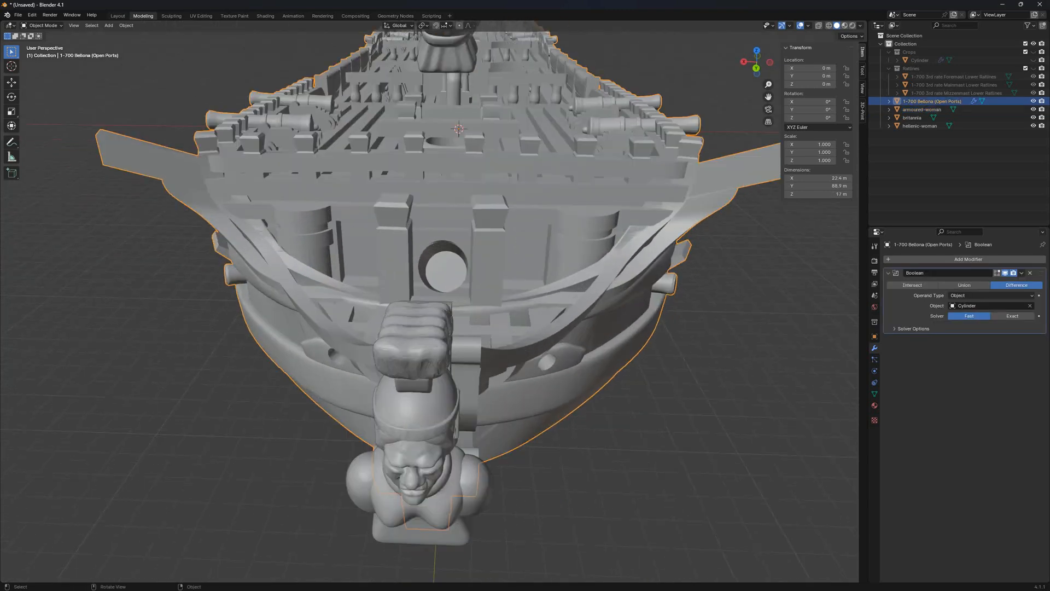
{"action": "key", "text": "Tab"}
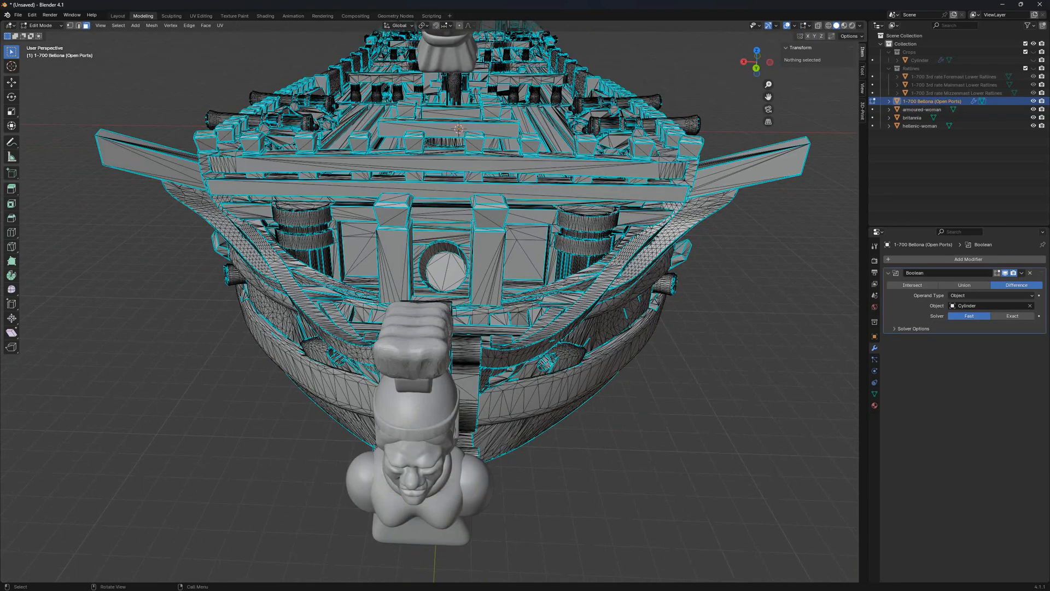
{"action": "left_click", "coordinate": [443, 266]}
{"action": "middle_click_drag", "start_coordinate": [443, 267], "coordinate": [705, 121]}
{"action": "key", "text": "e"}
{"action": "left_click", "coordinate": [760, 90]}
{"action": "key", "text": "ctrl+z"}
{"action": "key", "text": "ctrl+z"}
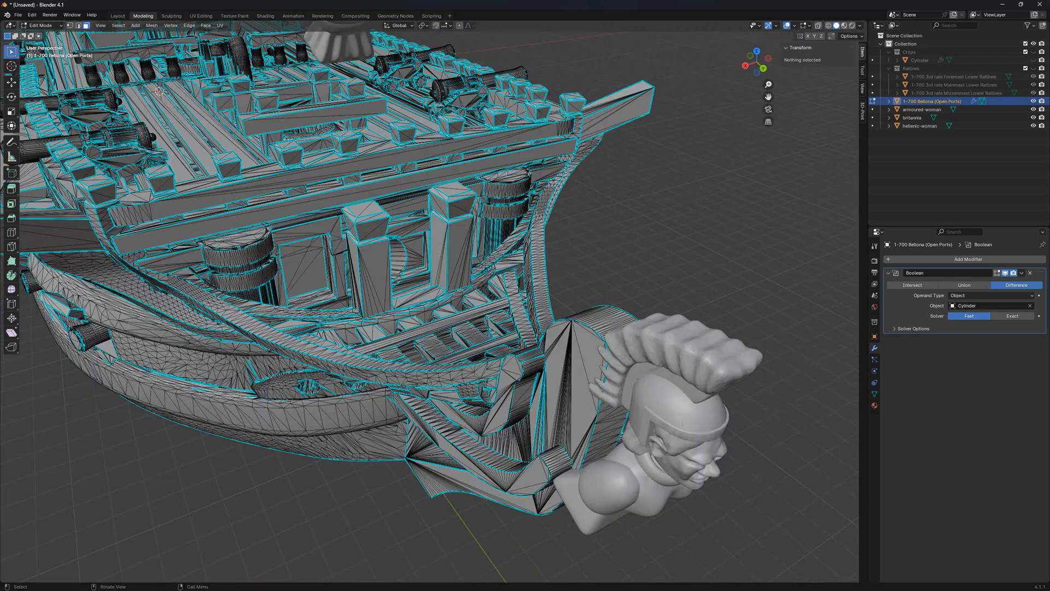
{"action": "key", "text": "Tab"}
Select the armoured-woman figurehead and nudge it aft along Y to about 61.3 m, against the stem
{"action": "middle_click_drag", "start_coordinate": [629, 252], "coordinate": [506, 224]}
{"action": "left_click", "coordinate": [495, 230]}
{"action": "scroll", "coordinate": [506, 224], "scroll_direction": "up", "scroll_amount": 4}
{"action": "scroll", "coordinate": [506, 225], "scroll_direction": "down", "scroll_amount": 4}
{"action": "scroll", "coordinate": [506, 224], "scroll_direction": "up", "scroll_amount": 4}
{"action": "scroll", "coordinate": [506, 225], "scroll_direction": "down", "scroll_amount": 4}
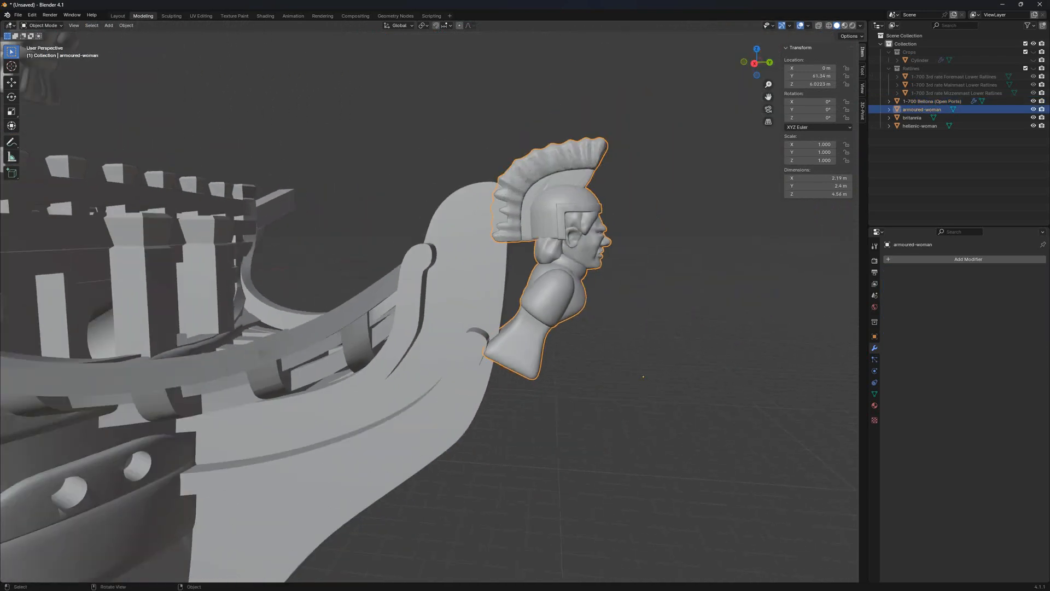
{"action": "key", "text": "KP_3"}
{"action": "key", "text": "g"}
{"action": "key", "text": "y"}
{"action": "key", "text": "Return"}
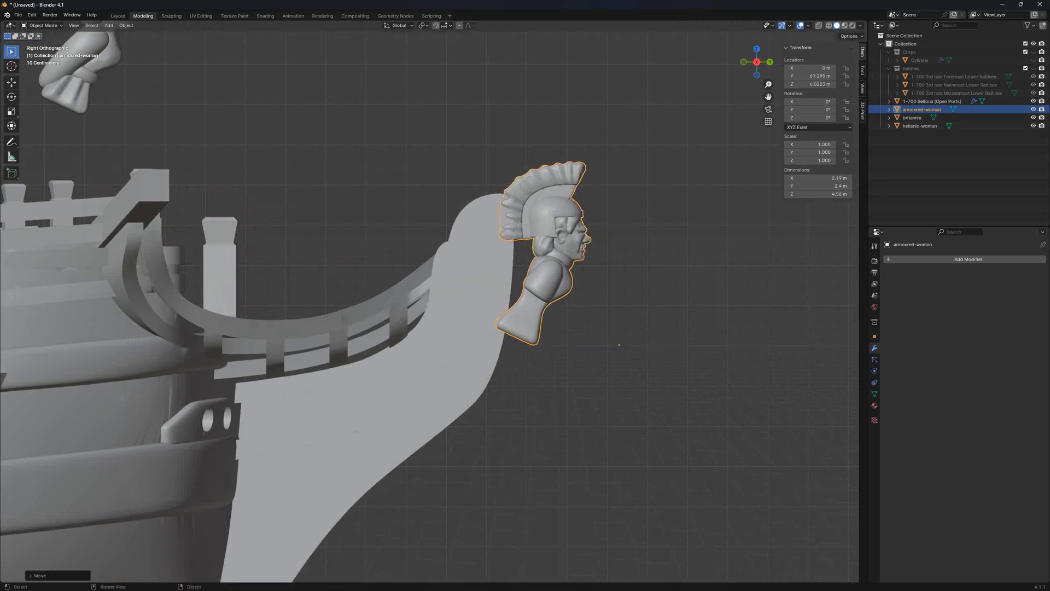
Add a cube mesh and scale it uniformly to about 6.1 m per side
{"action": "scroll", "coordinate": [430, 306], "scroll_direction": "down", "scroll_amount": 20}
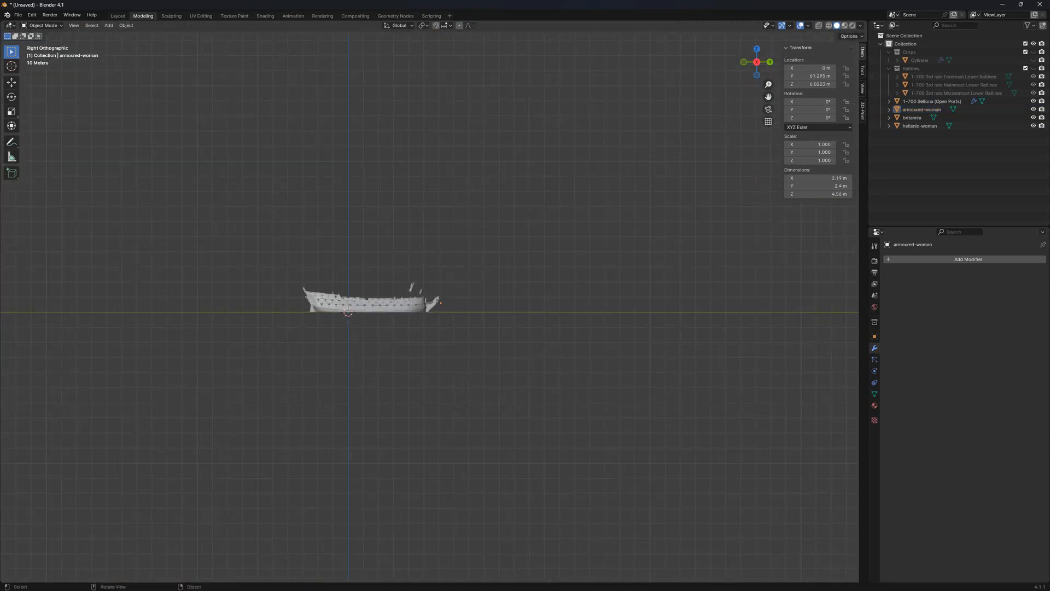
{"action": "scroll", "coordinate": [437, 302], "scroll_direction": "up", "scroll_amount": 20}
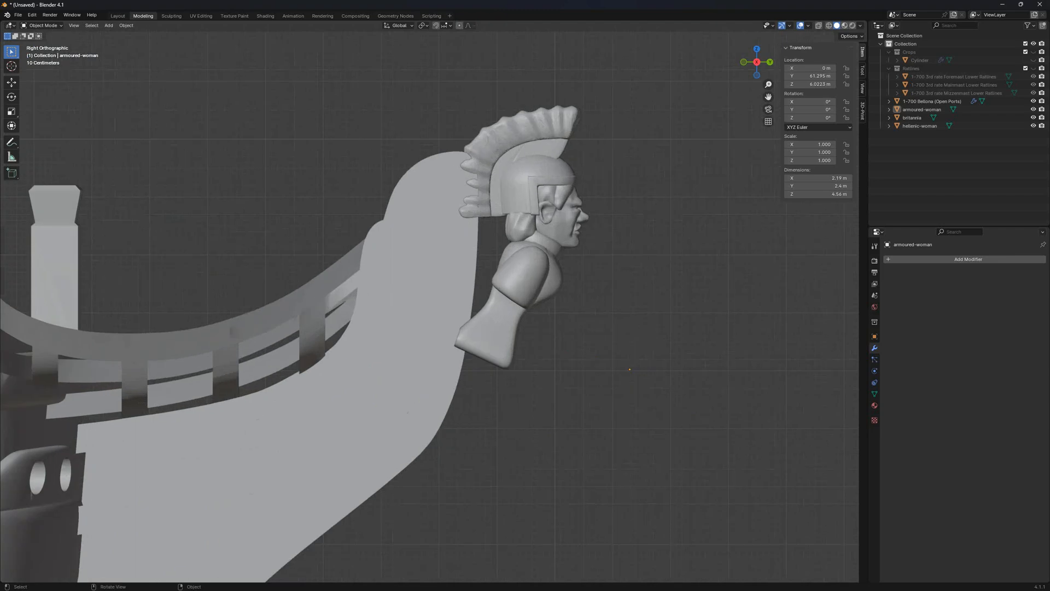
{"action": "key", "text": "shift+a"}
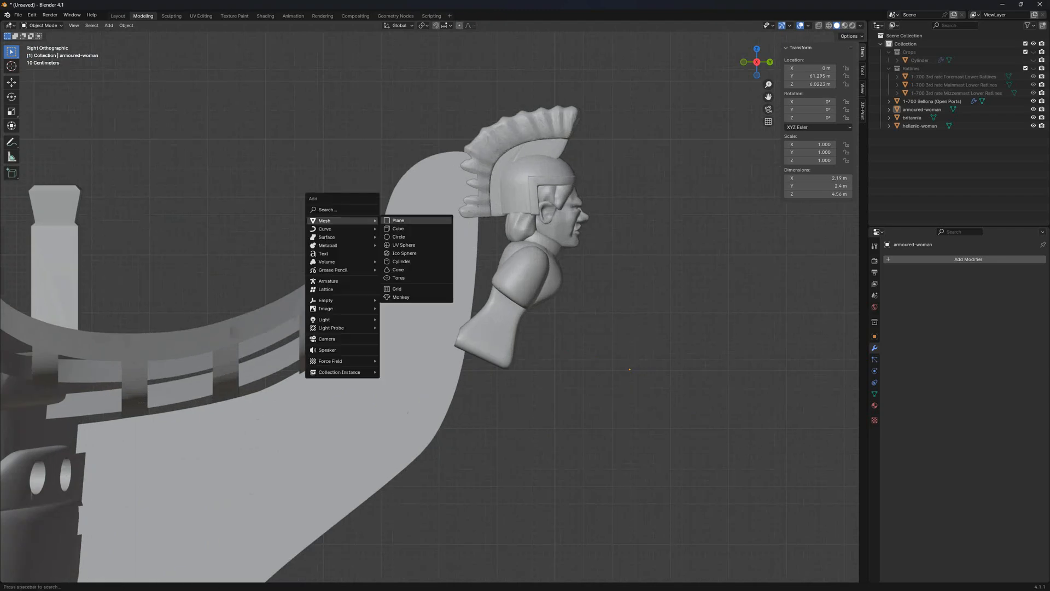
{"action": "left_click", "coordinate": [398, 229]}
{"action": "scroll", "coordinate": [429, 306], "scroll_direction": "down", "scroll_amount": 11}
{"action": "key", "text": "s"}
{"action": "left_click", "coordinate": [33, 344]}
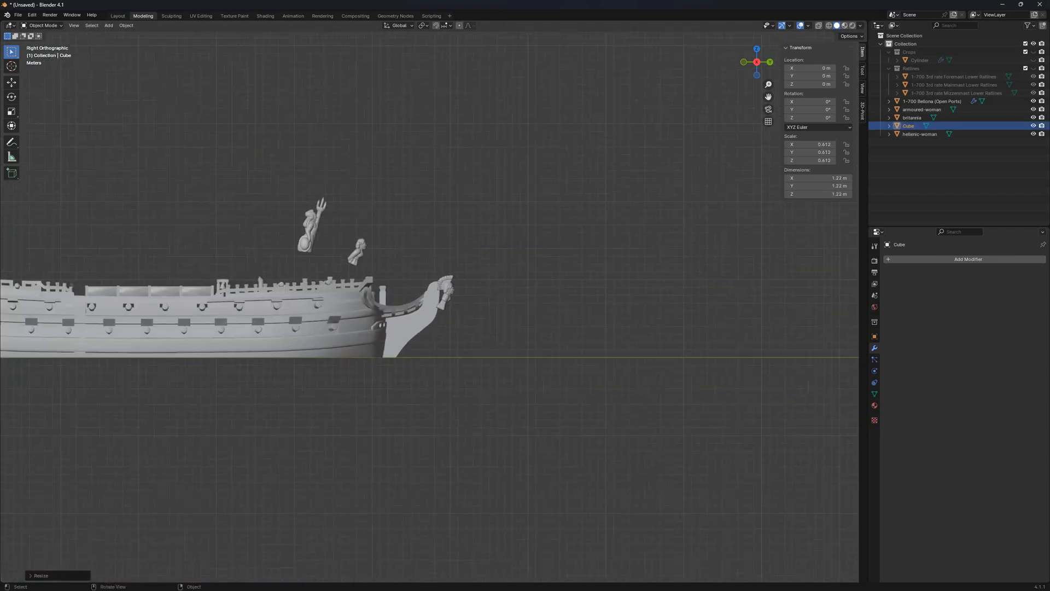
{"action": "scroll", "coordinate": [429, 307], "scroll_direction": "down", "scroll_amount": 6}
{"action": "key", "text": "s"}
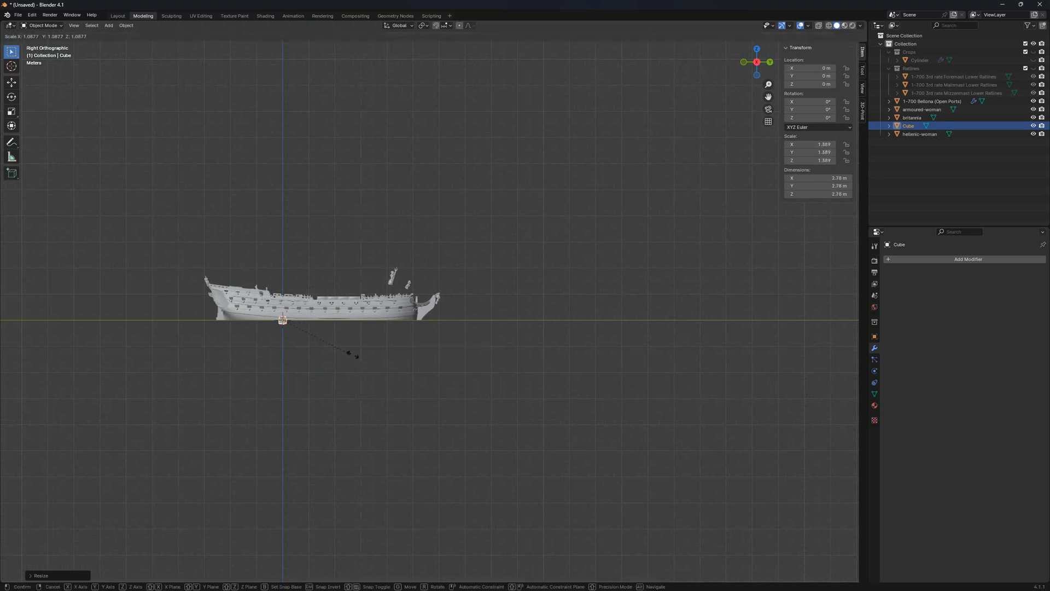
Move the cube forward along Y and up along Z to a spot above the bow
{"action": "key", "text": "g"}
{"action": "key", "text": "y"}
{"action": "left_click", "coordinate": [399, 320]}
{"action": "key", "text": "g"}
{"action": "key", "text": "z"}
{"action": "left_click", "coordinate": [399, 283]}
{"action": "scroll", "coordinate": [429, 302], "scroll_direction": "up", "scroll_amount": 1}
{"action": "key", "text": "g"}
{"action": "key", "text": "y"}
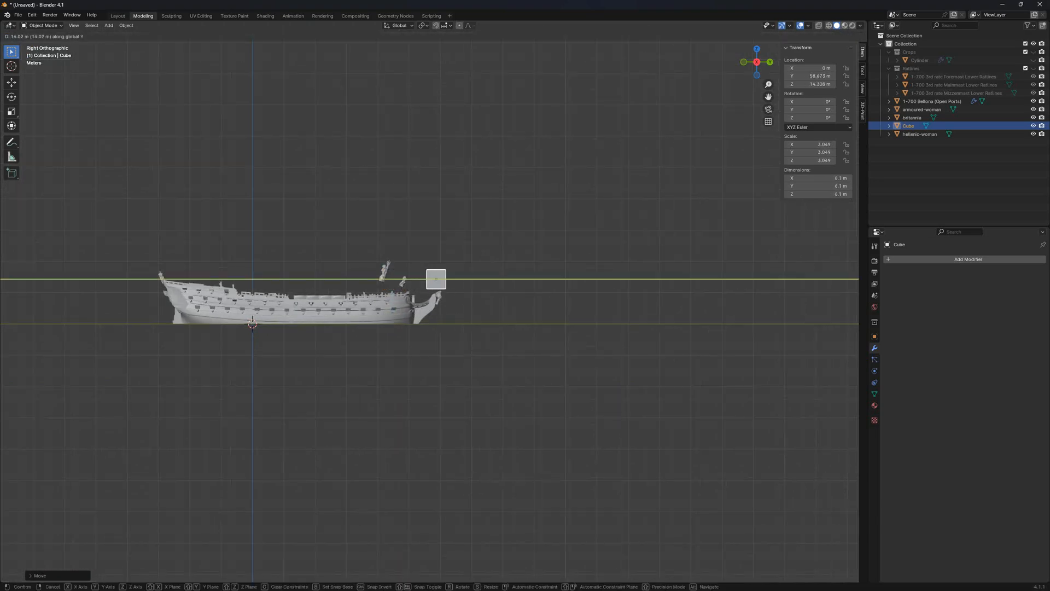
{"action": "left_click", "coordinate": [448, 279]}
Lower the cube along Z to about 7.5 m and shift it along Y onto the figurehead
{"action": "key", "text": "g"}
{"action": "key", "text": "z"}
{"action": "left_click", "coordinate": [596, 323]}
{"action": "scroll", "coordinate": [597, 322], "scroll_direction": "up", "scroll_amount": 7}
{"action": "key", "text": "g"}
{"action": "key", "text": "y"}
{"action": "left_click", "coordinate": [563, 322]}
Scale the cube down to about 0.79 m per side so it sits in the gap between stem and figurehead
{"action": "key", "text": "s"}
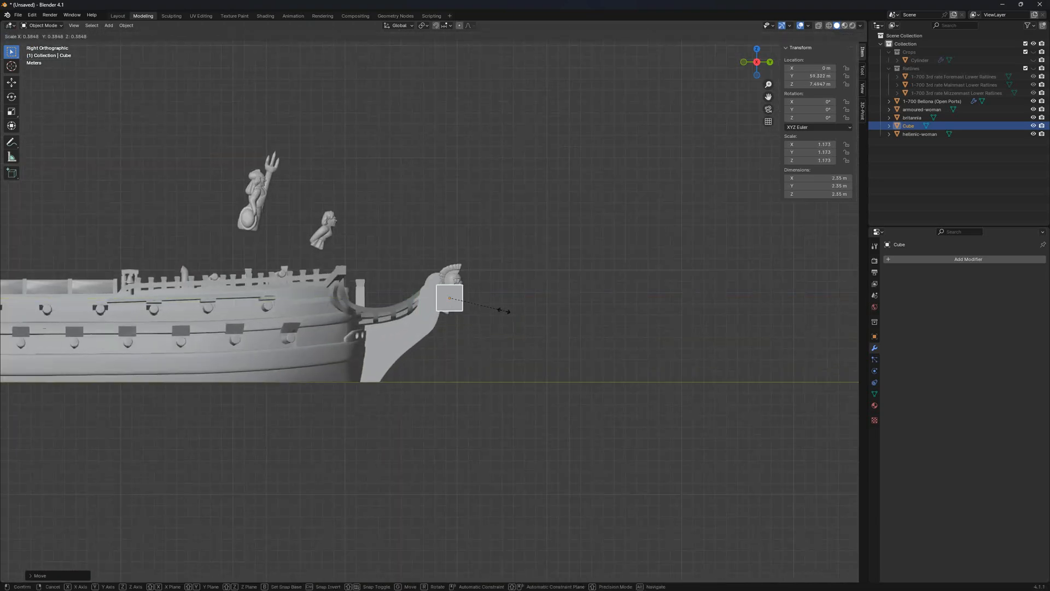
{"action": "left_click", "coordinate": [481, 304]}
{"action": "scroll", "coordinate": [481, 305], "scroll_direction": "up", "scroll_amount": 4}
{"action": "scroll", "coordinate": [607, 318], "scroll_direction": "up", "scroll_amount": 3}
{"action": "key", "text": "s"}
{"action": "left_click", "coordinate": [585, 316]}
{"action": "mouse_move", "coordinate": [585, 315]}
{"action": "middle_mouse_down"}
{"action": "mouse_move", "coordinate": [571, 367]}
{"action": "mouse_move", "coordinate": [569, 317]}
{"action": "middle_mouse_up"}
{"action": "key", "text": "s"}
{"action": "left_click", "coordinate": [543, 364]}
{"action": "key", "text": "Tab"}
{"action": "key", "text": "z"}
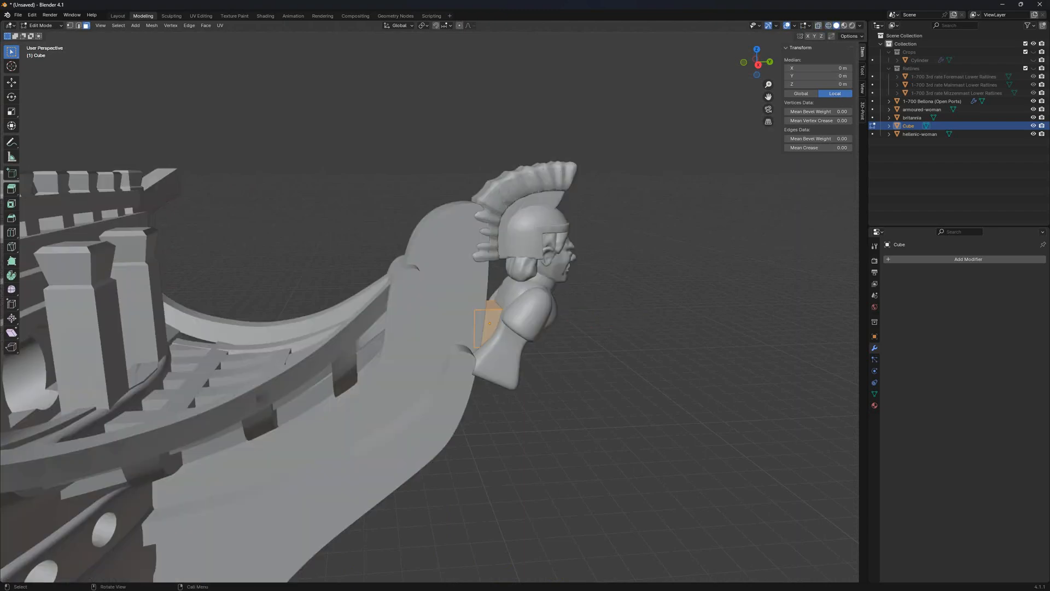
{"action": "key", "text": "Tab"}
{"action": "key", "text": "s"}
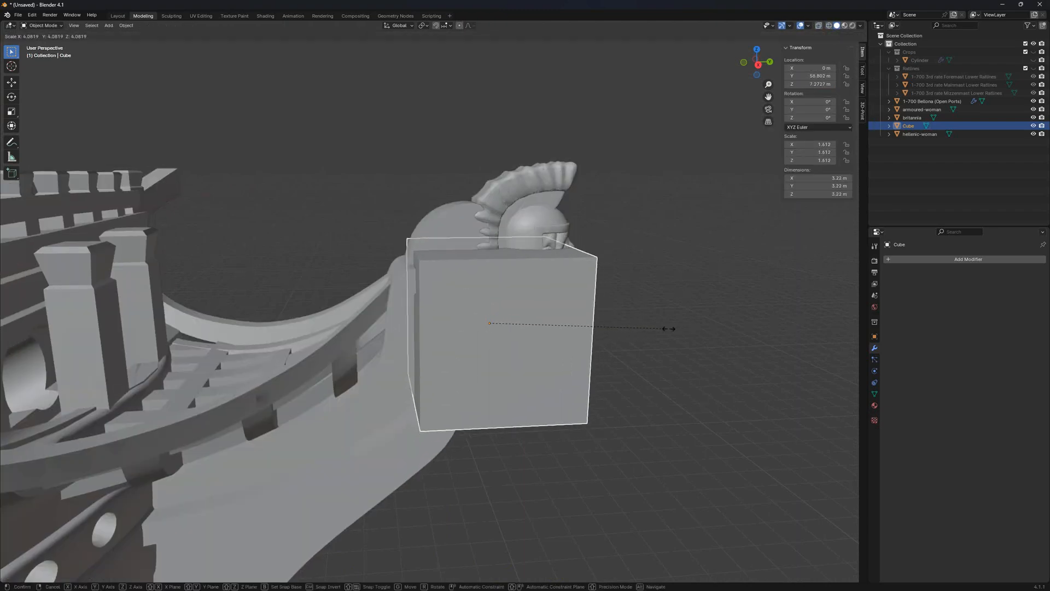
{"action": "left_click", "coordinate": [517, 327]}
Raise the cube's top face along Z to make the block about 2.11 m tall behind the figurehead
{"action": "key", "text": "Tab"}
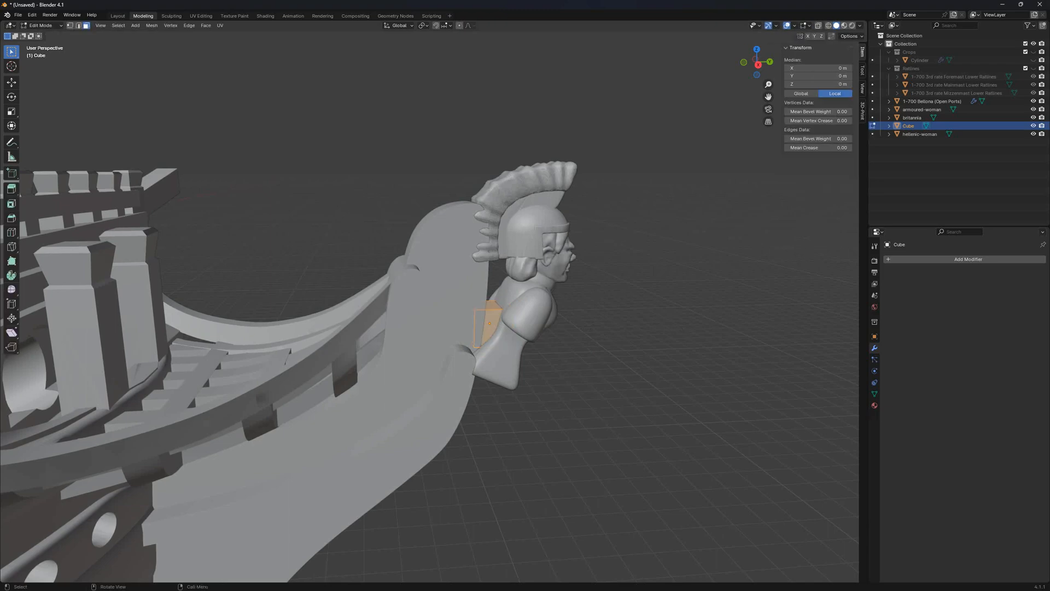
{"action": "left_click", "coordinate": [492, 304]}
{"action": "middle_click_drag", "start_coordinate": [492, 304], "coordinate": [477, 302]}
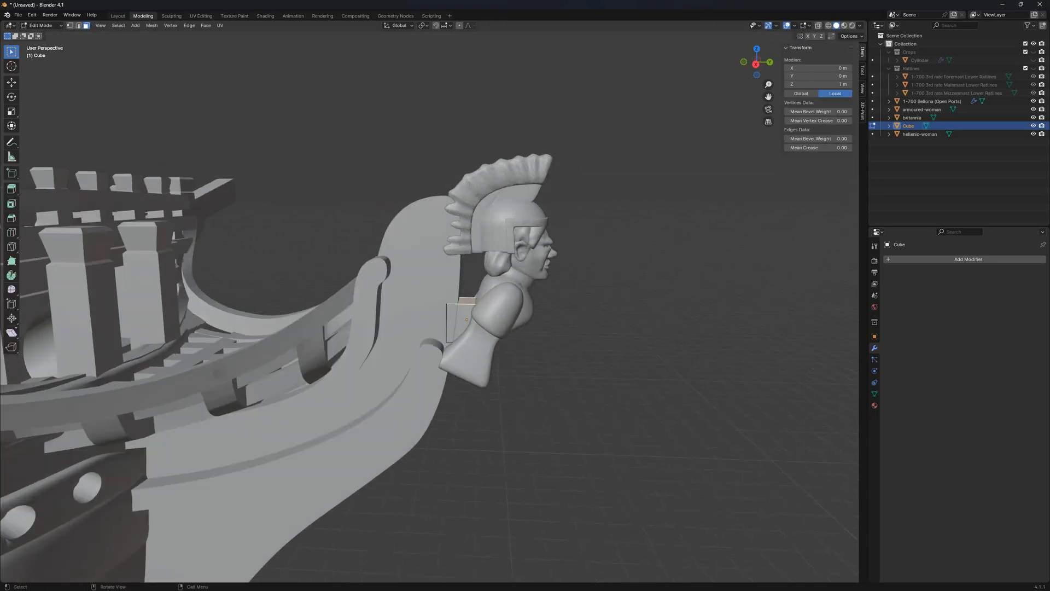
{"action": "left_click", "coordinate": [477, 239]}
Extend the block's front face forward along Y into the figurehead, making it about 1.04 m deep
{"action": "middle_click_drag", "start_coordinate": [477, 239], "coordinate": [458, 239]}
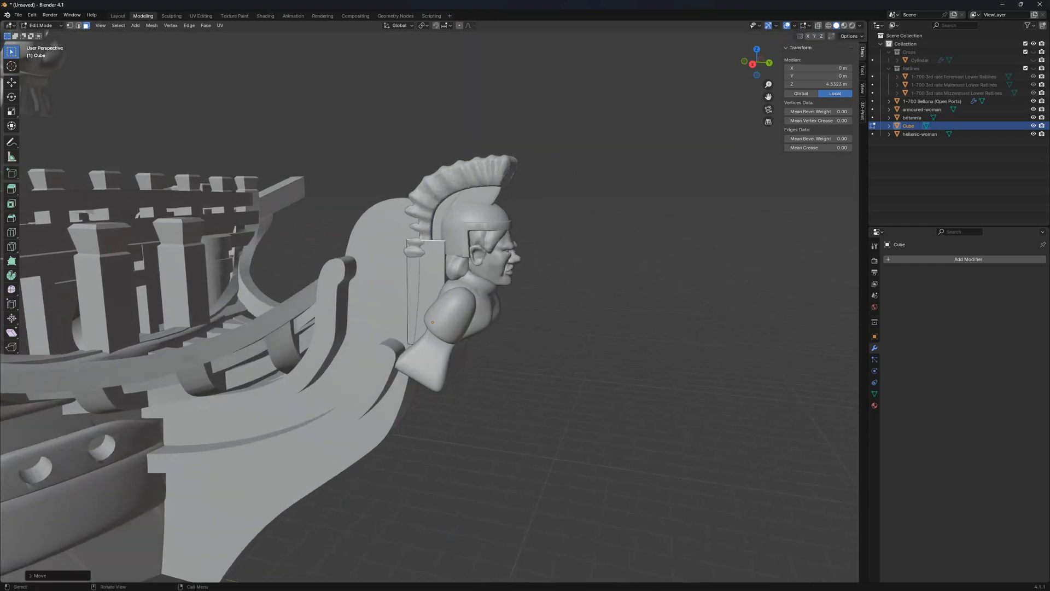
{"action": "key", "text": "g"}
{"action": "key", "text": "y"}
{"action": "left_click", "coordinate": [648, 276]}
{"action": "key", "text": "Tab"}
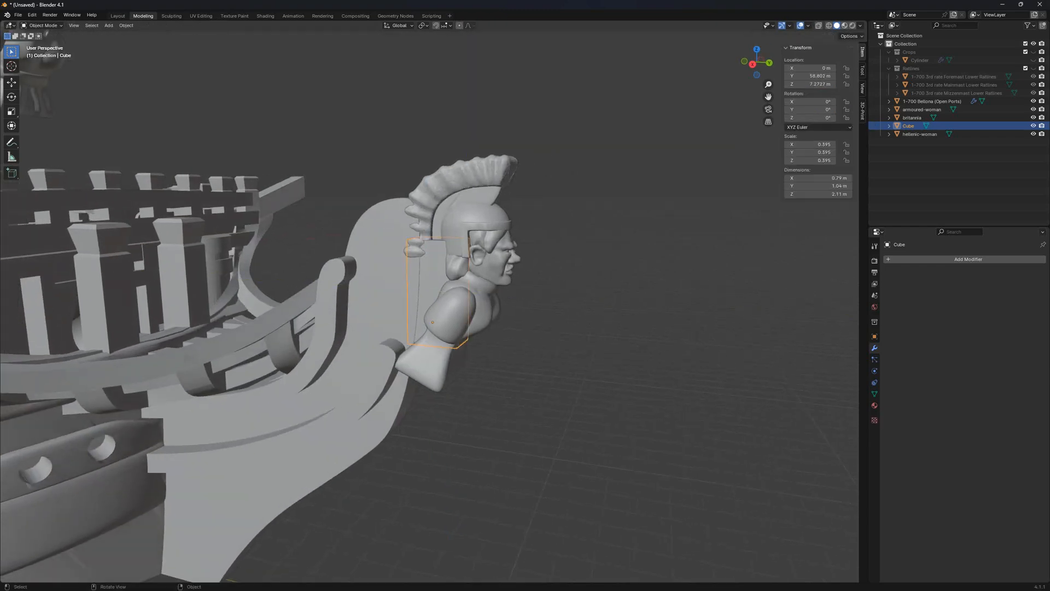
Narrow the cube behind the figurehead along X to about 0.42 m wide
{"action": "middle_click_drag", "start_coordinate": [652, 278], "coordinate": [669, 295]}
{"action": "key", "text": "s"}
{"action": "key", "text": "x"}
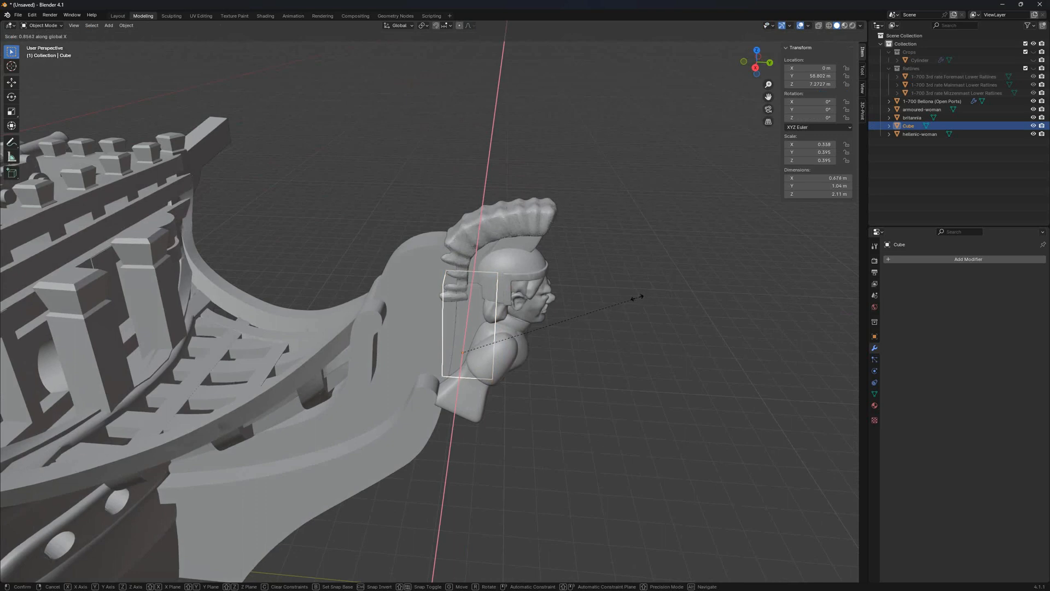
{"action": "left_click", "coordinate": [568, 306]}
{"action": "left_click", "coordinate": [572, 308]}
{"action": "key", "text": "Tab"}
{"action": "middle_click_drag", "start_coordinate": [588, 314], "coordinate": [585, 290]}
{"action": "left_click", "coordinate": [572, 300]}
{"action": "scroll", "coordinate": [454, 287], "scroll_direction": "down", "scroll_amount": 1}
{"action": "middle_click_drag", "start_coordinate": [454, 287], "coordinate": [585, 303], "text": "shift"}
{"action": "key", "text": "Tab"}
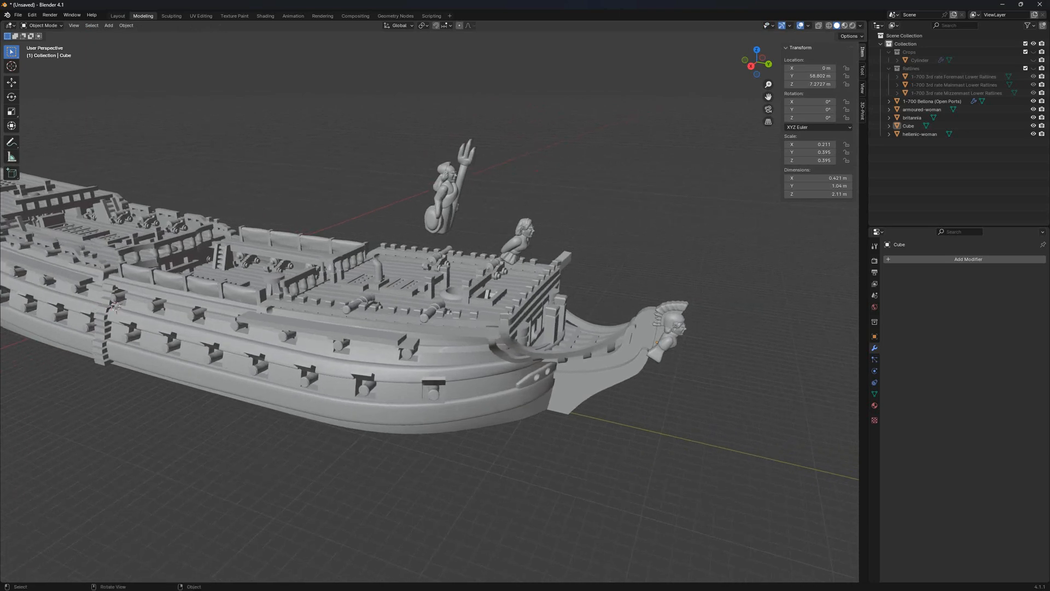
Add a new collection named Anchors inside the main collection
{"action": "right_click", "coordinate": [905, 44]}
{"action": "left_click", "coordinate": [853, 41]}
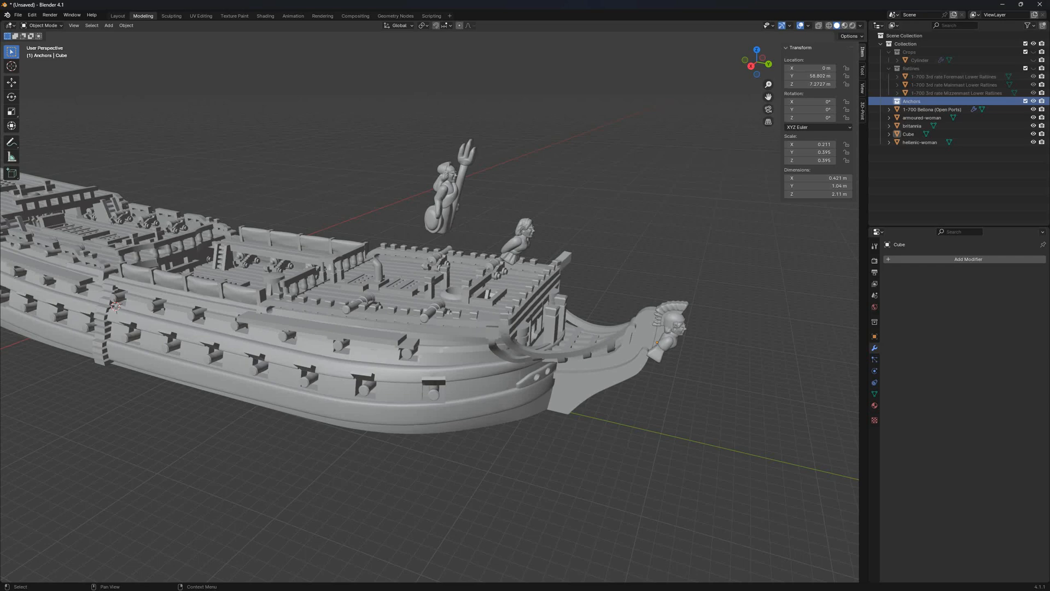
Delete the two unused figureheads, britannia and hellenic-woman, floating above the deck
{"action": "middle_click_drag", "start_coordinate": [493, 328], "coordinate": [497, 327]}
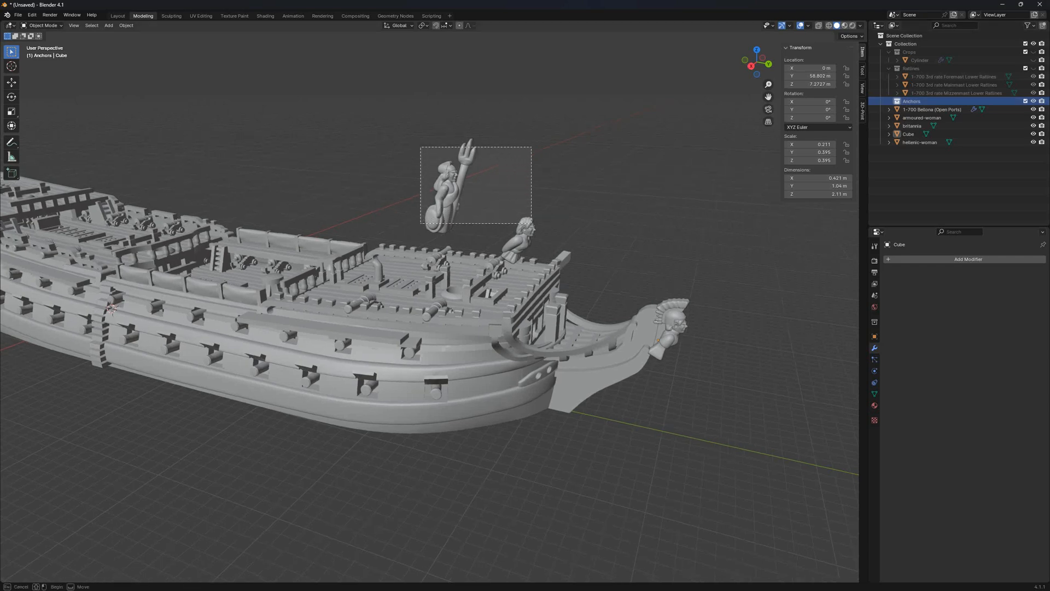
{"action": "left_click_drag", "start_coordinate": [531, 223], "coordinate": [531, 224]}
{"action": "key", "text": "Return"}
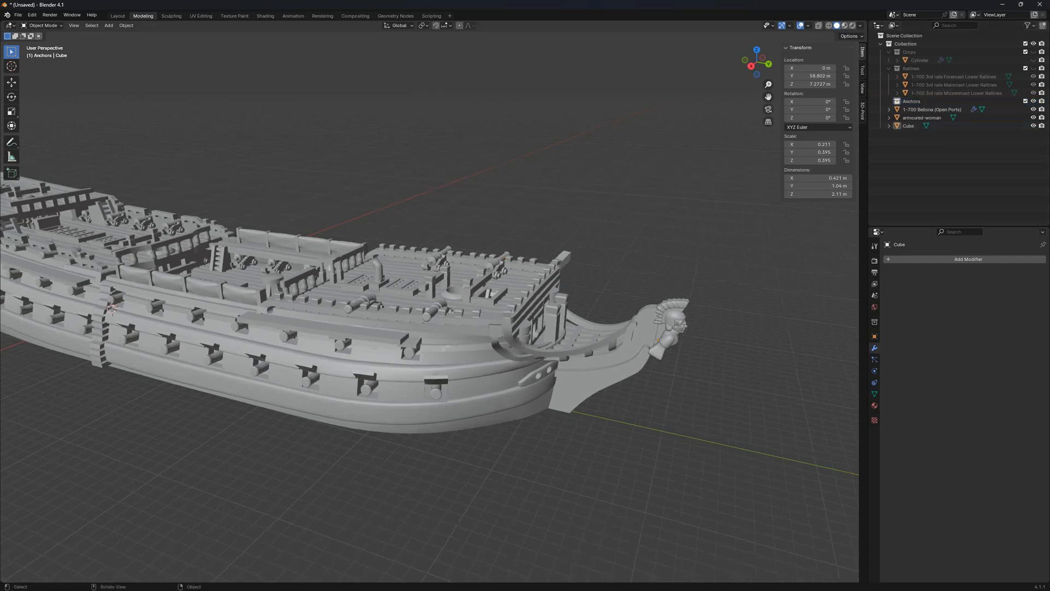
Switch to the Naval Gun & Accessories Exporter 1.02 folder in File Explorer and open its 1-700 Scaled Naval Accessories folder
{"action": "key", "text": "alt+Tab"}
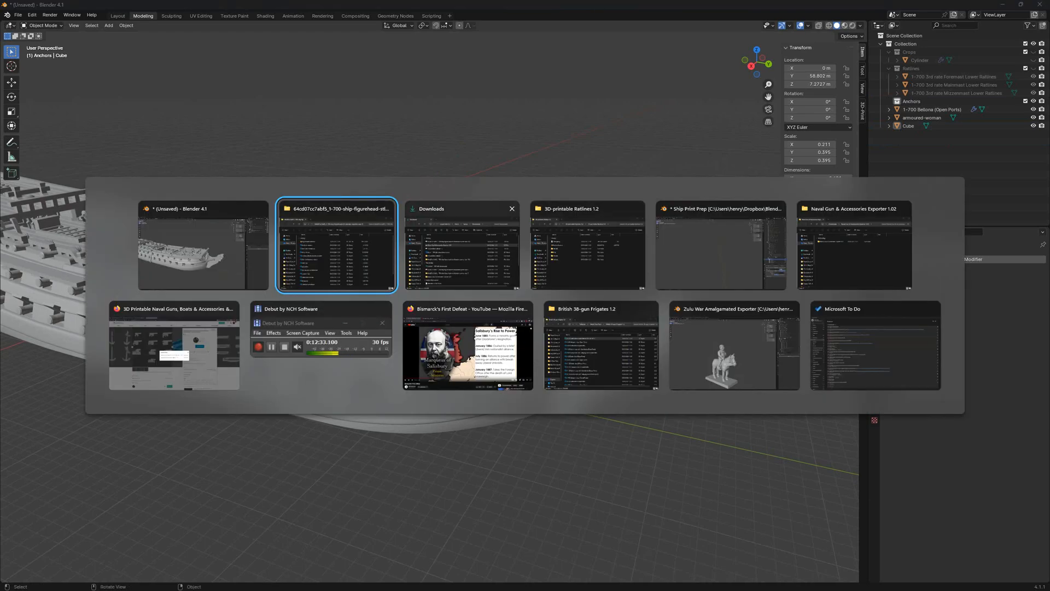
{"action": "left_click", "coordinate": [854, 246]}
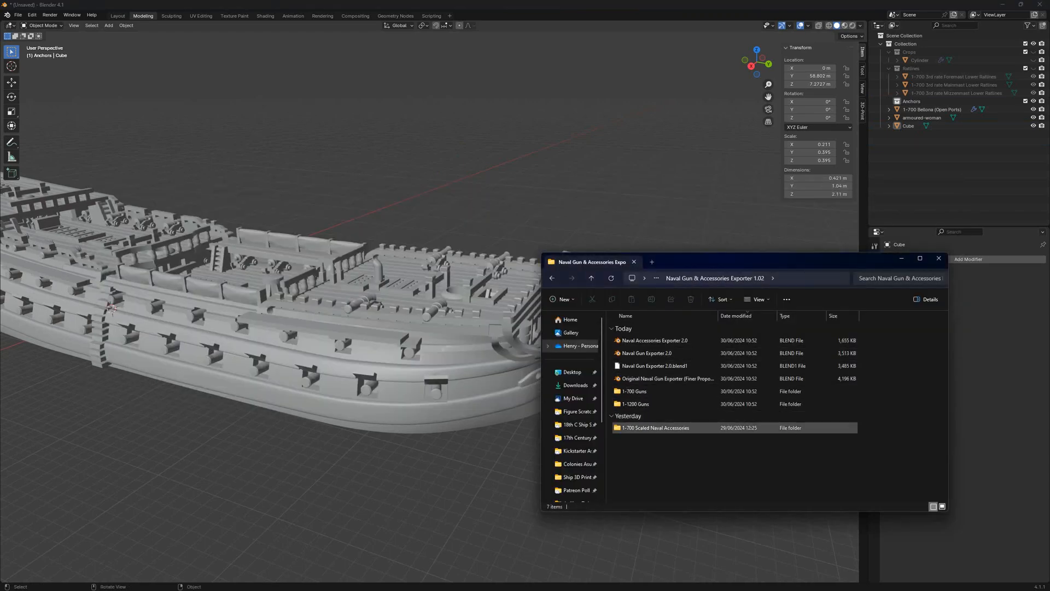
{"action": "double_click", "coordinate": [656, 428]}
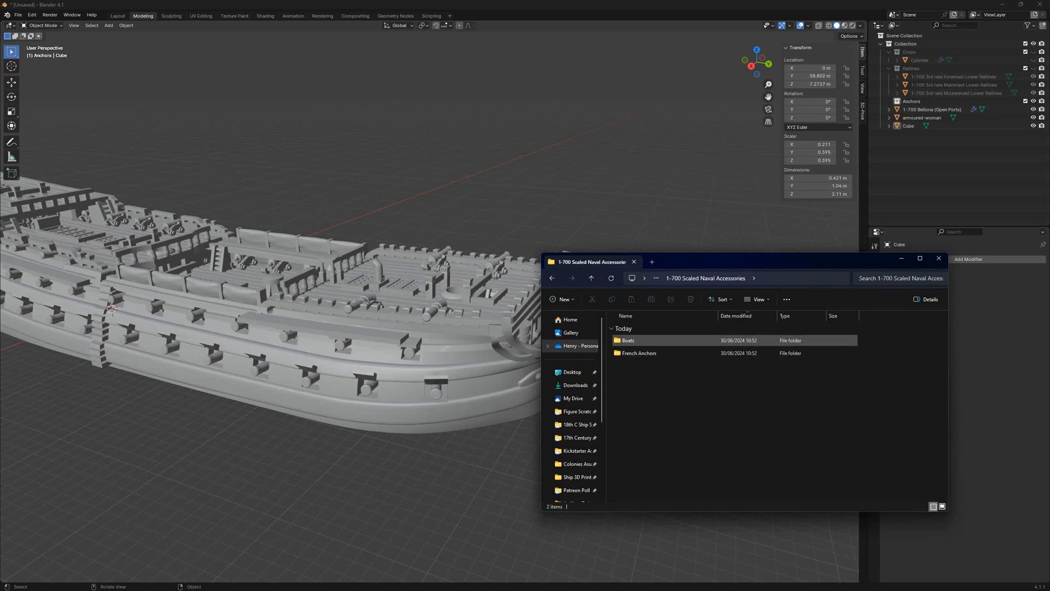
{"action": "scroll", "coordinate": [340, 328], "scroll_direction": "down", "scroll_amount": 5}
{"action": "middle_click_drag", "start_coordinate": [339, 328], "coordinate": [355, 329]}
{"action": "middle_click_drag", "start_coordinate": [354, 329], "coordinate": [538, 379], "text": "shift"}
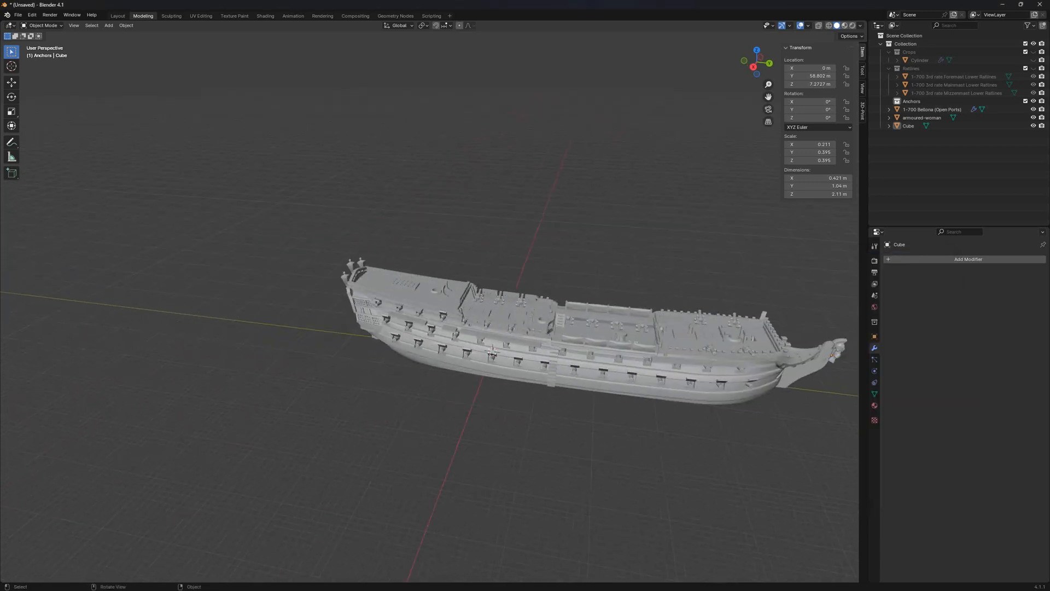
{"action": "key", "text": "alt+Tab"}
{"action": "key", "text": "alt+Tab"}
{"action": "scroll", "coordinate": [818, 342], "scroll_direction": "up", "scroll_amount": 3}
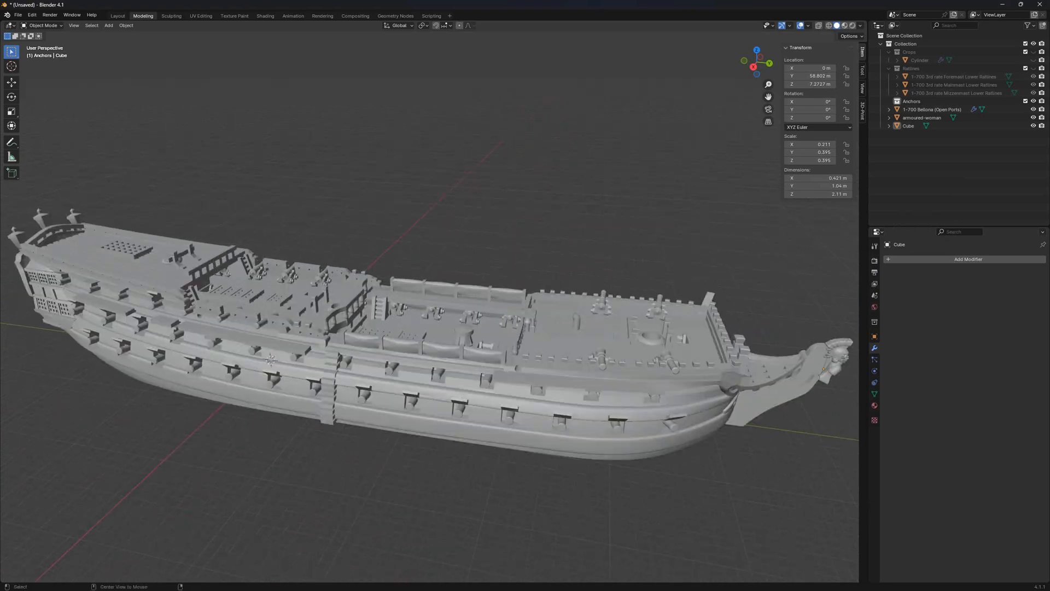
Open the French Anchors folder and copy its folder path
{"action": "key", "text": "alt+Tab"}
{"action": "double_click", "coordinate": [639, 353]}
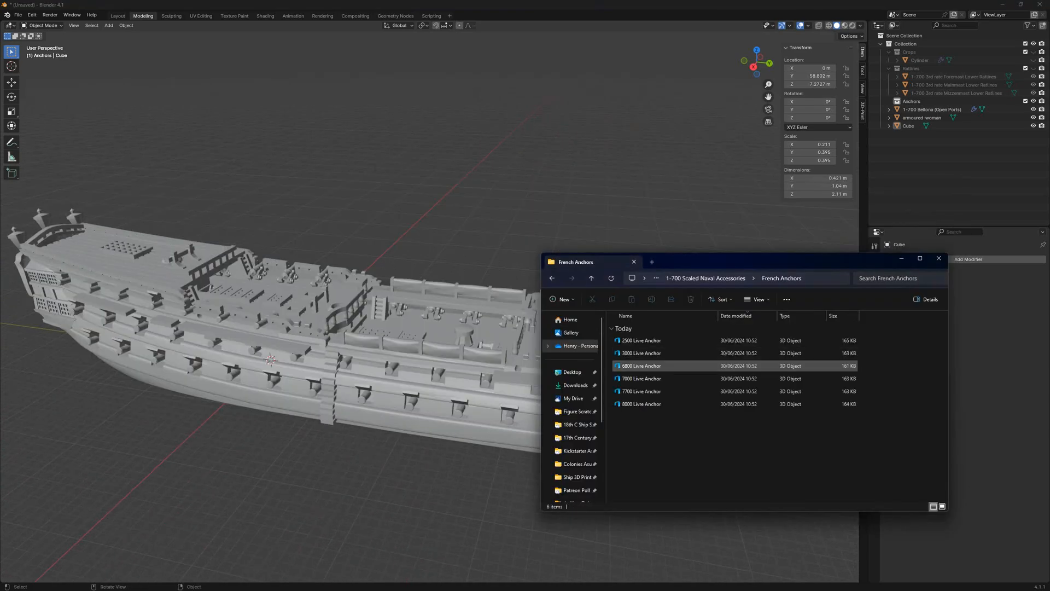
{"action": "left_click", "coordinate": [825, 279]}
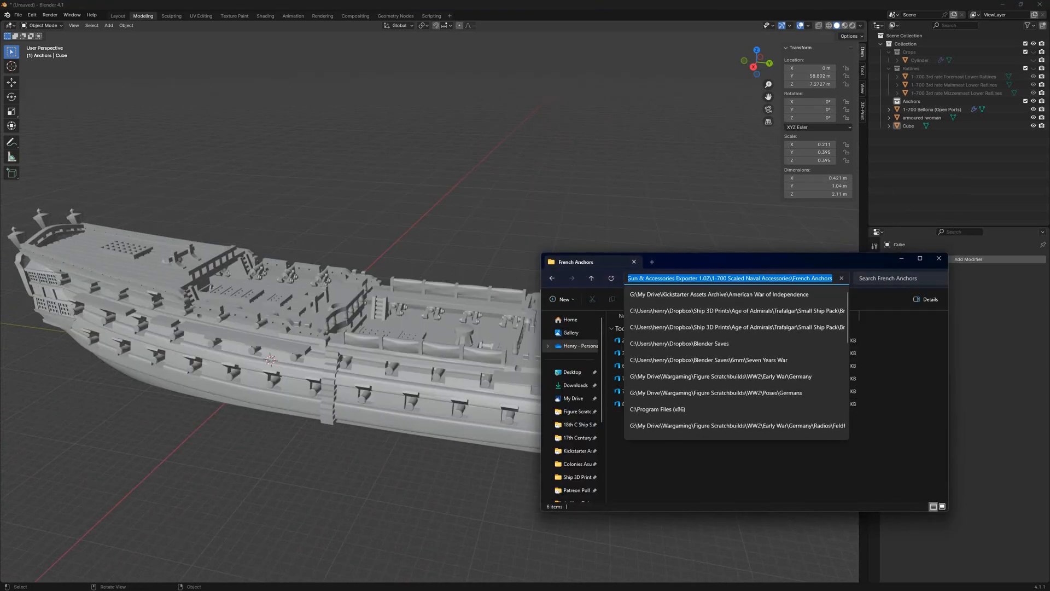
Return to Blender and import all six French anchor STL files, 2500 to 8000 Livre, into the Anchors collection
{"action": "key", "text": "alt+Tab"}
{"action": "left_click", "coordinate": [911, 101]}
{"action": "middle_click_drag", "start_coordinate": [766, 230], "coordinate": [640, 228], "text": "shift"}
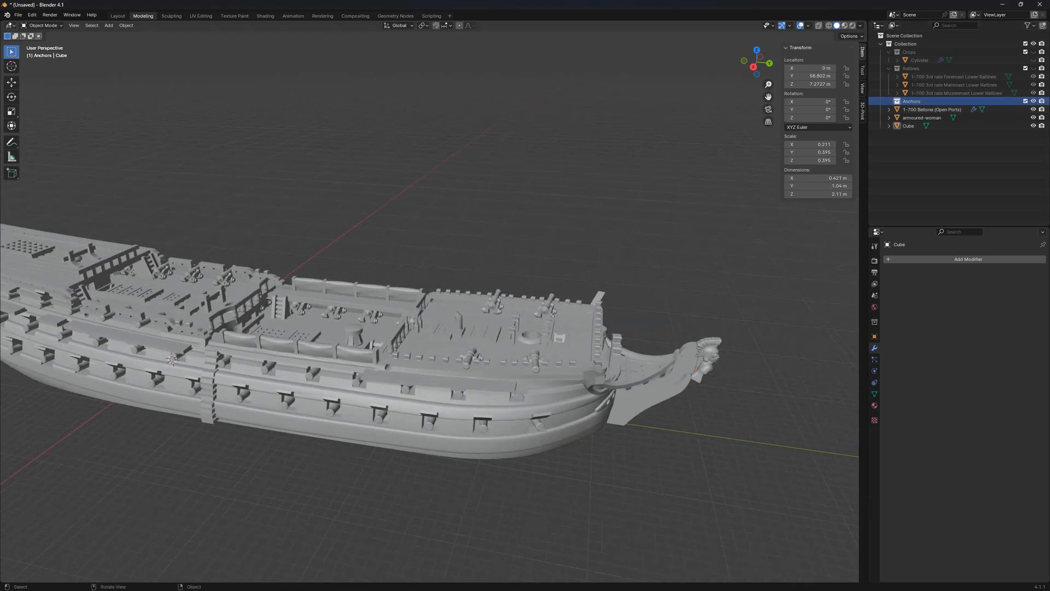
{"action": "left_click", "coordinate": [18, 15]}
{"action": "mouse_move", "coordinate": [32, 131]}
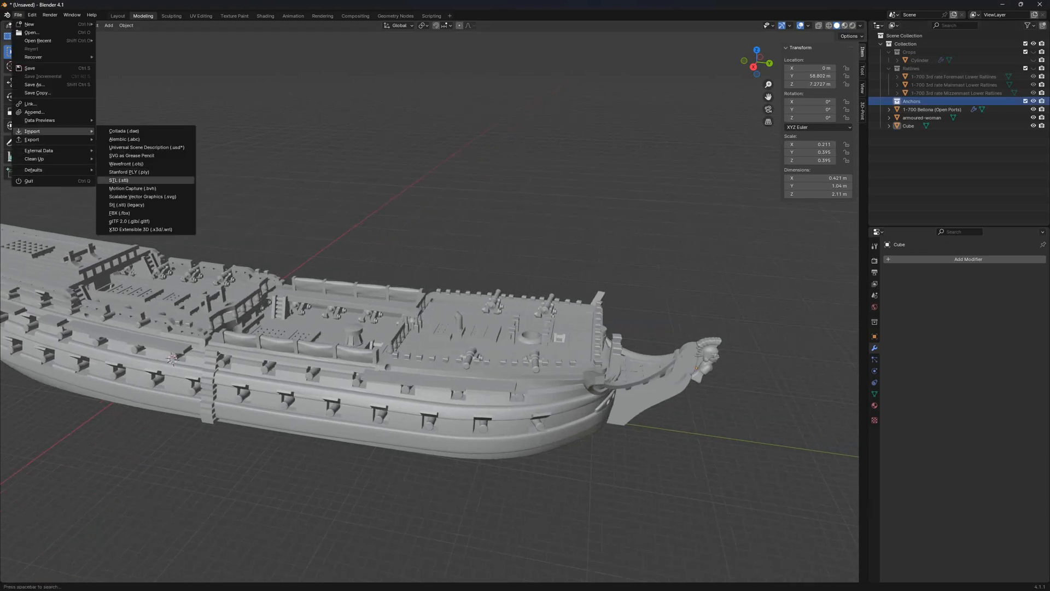
{"action": "left_click", "coordinate": [119, 180]}
{"action": "key", "text": "Return"}
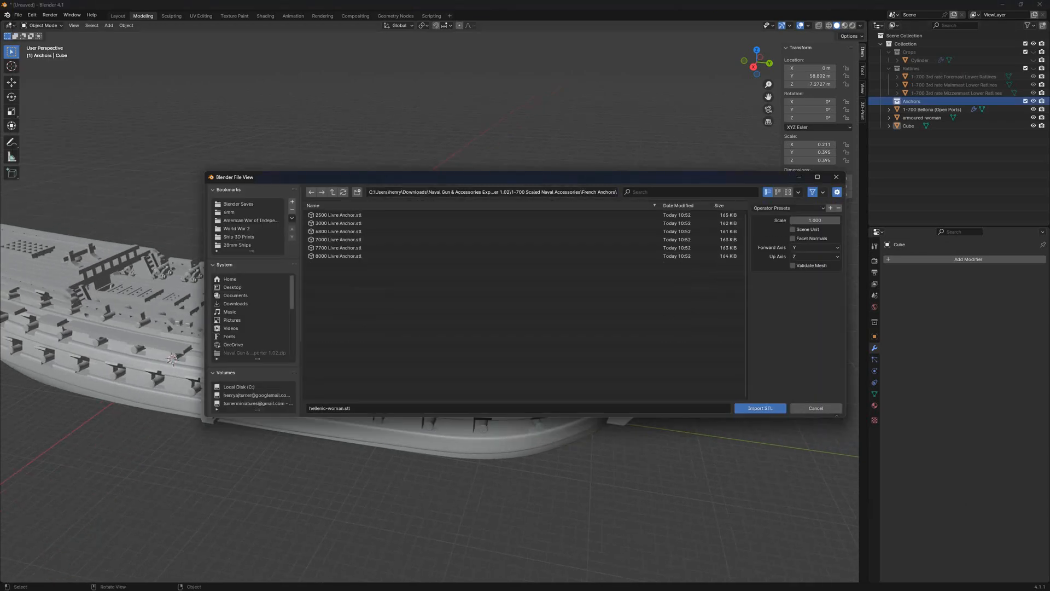
{"action": "left_click", "coordinate": [338, 256]}
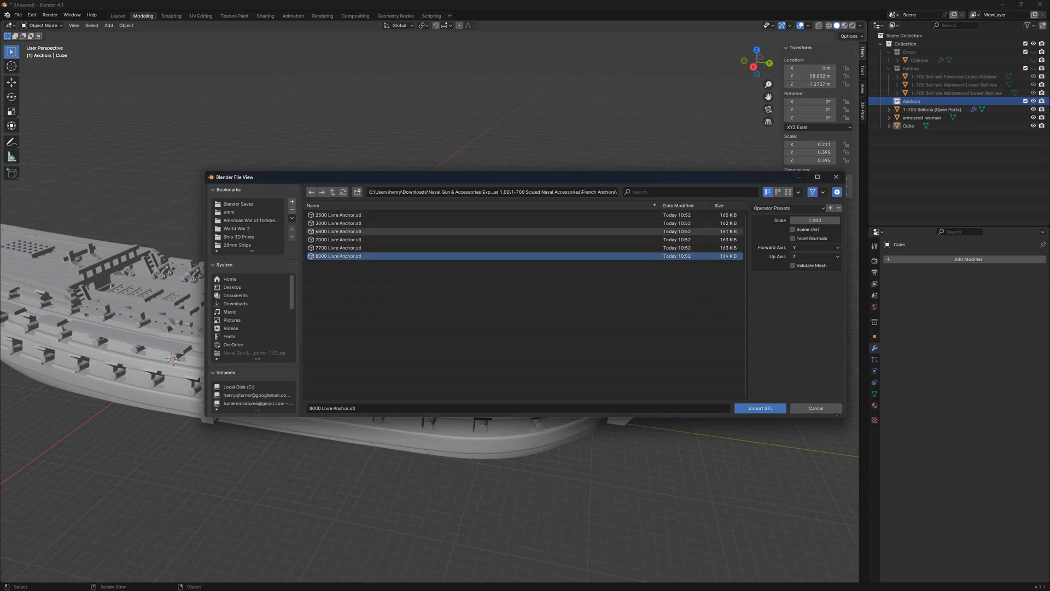
{"action": "left_click", "coordinate": [338, 215], "text": "shift"}
{"action": "left_click", "coordinate": [760, 409]}
Move the six imported anchors together along X to about 223 m so they stand beside the ship
{"action": "scroll", "coordinate": [547, 339], "scroll_direction": "down", "scroll_amount": 5}
{"action": "middle_click_drag", "start_coordinate": [547, 339], "coordinate": [514, 339]}
{"action": "key", "text": "g"}
{"action": "key", "text": "x"}
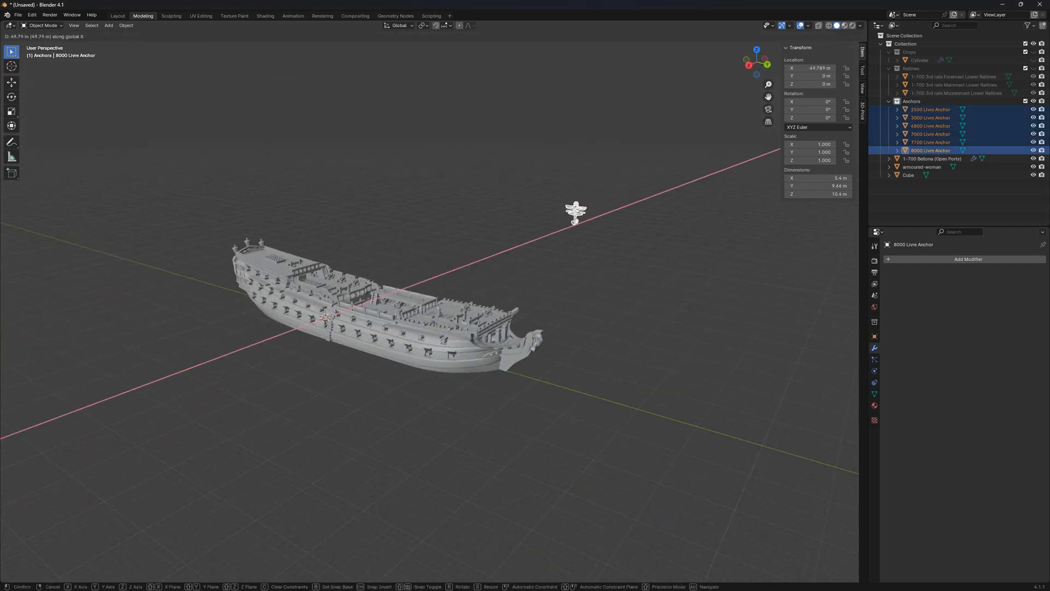
{"action": "left_click", "coordinate": [490, 241]}
{"action": "key", "text": "g"}
{"action": "key", "text": "x"}
{"action": "left_click", "coordinate": [463, 250]}
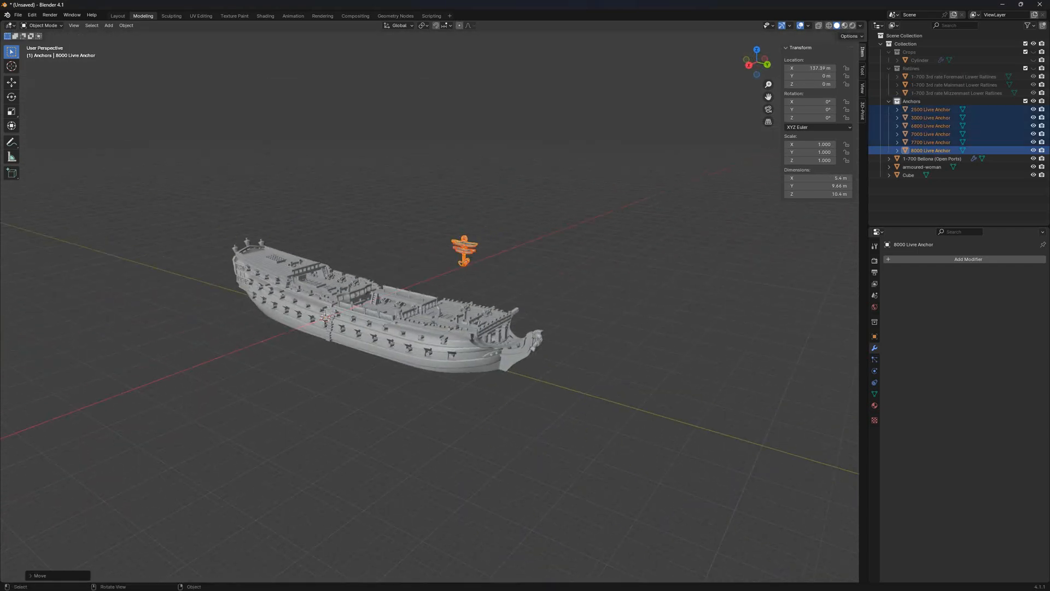
{"action": "middle_click_drag", "start_coordinate": [463, 251], "coordinate": [391, 264]}
{"action": "key", "text": "g"}
{"action": "key", "text": "x"}
{"action": "left_click", "coordinate": [122, 115]}
{"action": "key", "text": "g"}
{"action": "key", "text": "x"}
{"action": "left_click", "coordinate": [215, 114]}
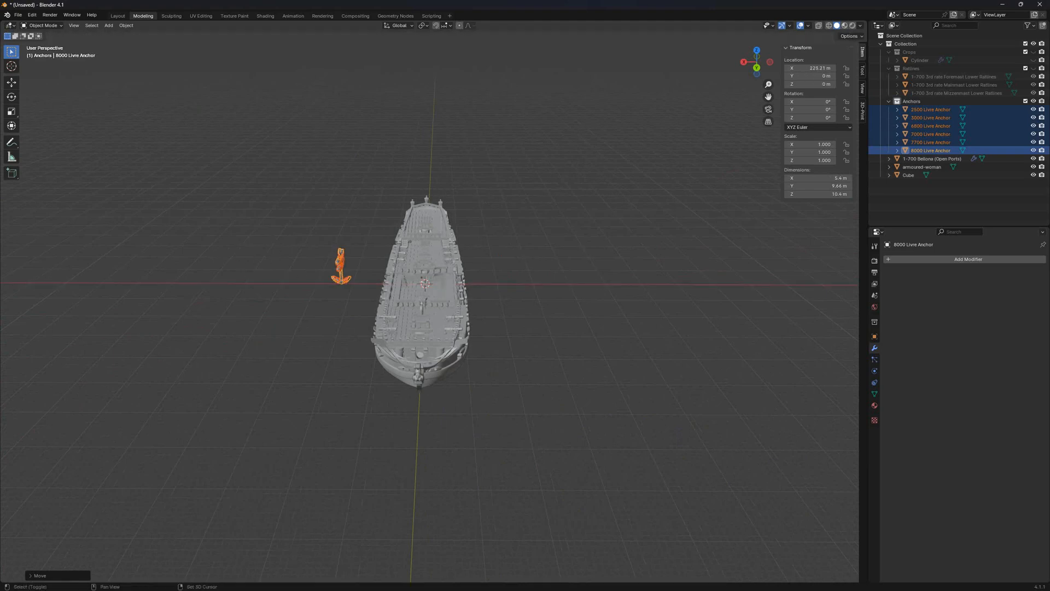
Separate the 7700 Livre Anchor from the stacked anchors by moving it along Y to about 5.78 m
{"action": "scroll", "coordinate": [215, 114], "scroll_direction": "up", "scroll_amount": 3}
{"action": "middle_click_drag", "start_coordinate": [131, 356], "coordinate": [315, 309]}
{"action": "scroll", "coordinate": [208, 358], "scroll_direction": "up", "scroll_amount": 3}
{"action": "scroll", "coordinate": [315, 309], "scroll_direction": "up", "scroll_amount": 2}
{"action": "left_click", "coordinate": [384, 273]}
{"action": "middle_click_drag", "start_coordinate": [384, 272], "coordinate": [317, 298]}
{"action": "key", "text": "g"}
{"action": "key", "text": "x"}
{"action": "key", "text": "y"}
{"action": "left_click", "coordinate": [461, 273]}
{"action": "scroll", "coordinate": [317, 298], "scroll_direction": "up", "scroll_amount": 3}
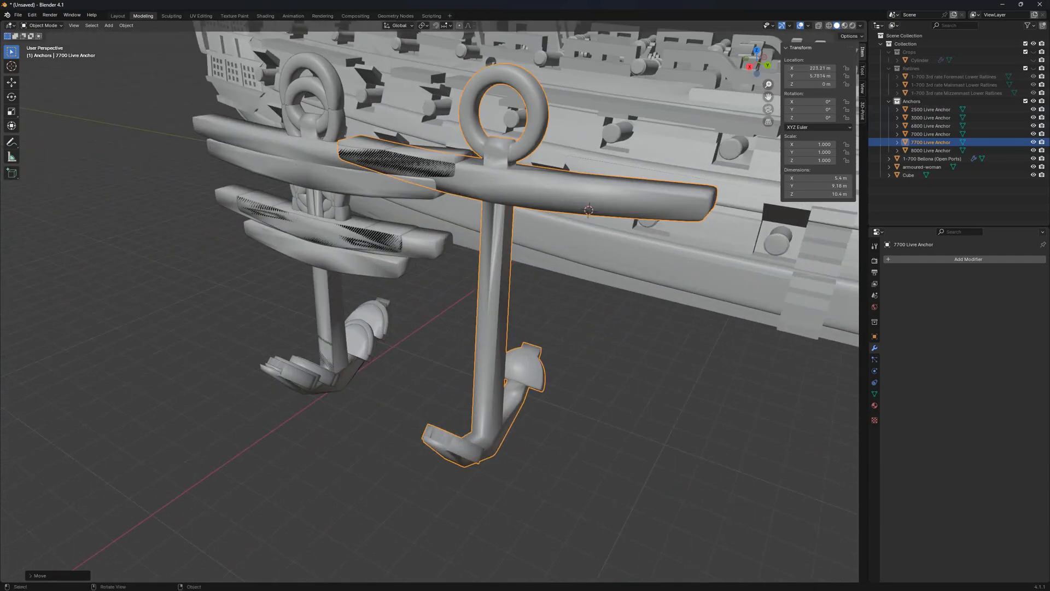
Move a smaller anchor out of the stack along Y toward the stern
{"action": "left_click", "coordinate": [325, 257]}
{"action": "key", "text": "g"}
{"action": "key", "text": "y"}
{"action": "left_click", "coordinate": [143, 224]}
Select all six anchors and apply Shade Smooth by Angle
{"action": "left_click", "coordinate": [493, 262]}
{"action": "middle_click_drag", "start_coordinate": [494, 263], "coordinate": [623, 241]}
{"action": "middle_click_drag", "start_coordinate": [487, 219], "coordinate": [290, 243]}
{"action": "left_click_drag", "start_coordinate": [285, 241], "coordinate": [482, 473]}
{"action": "right_click", "coordinate": [306, 350]}
{"action": "left_click", "coordinate": [306, 352]}
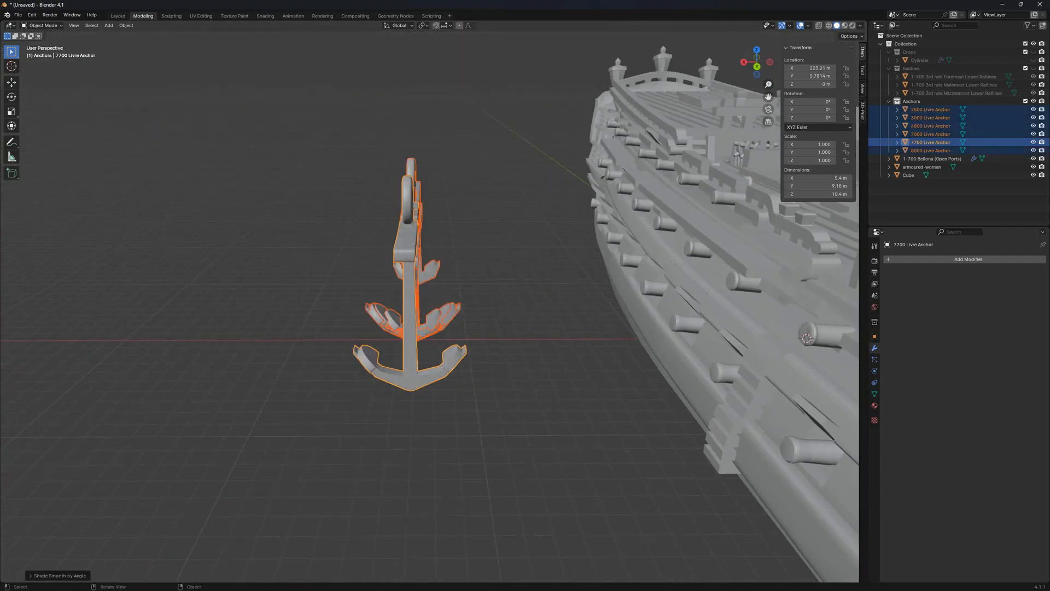
Try moving an anchor along Y away from the stack and undo the move
{"action": "middle_click_drag", "start_coordinate": [415, 274], "coordinate": [633, 249]}
{"action": "left_click", "coordinate": [449, 285]}
{"action": "middle_click_drag", "start_coordinate": [449, 285], "coordinate": [602, 256]}
{"action": "key", "text": "g"}
{"action": "key", "text": "y"}
{"action": "left_click", "coordinate": [651, 252]}
{"action": "key", "text": "ctrl+z"}
In the right side view, move the 7000 Livre Anchor forward along the hull to beside the bow
{"action": "key", "text": "KP_3"}
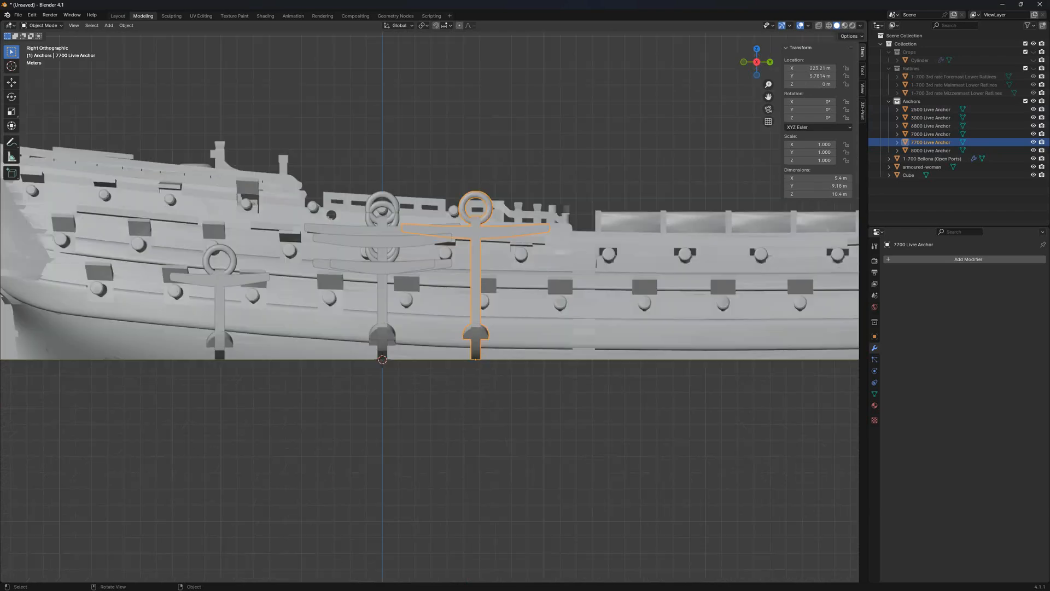
{"action": "scroll", "coordinate": [405, 301], "scroll_direction": "down", "scroll_amount": 3}
{"action": "key", "text": "g"}
{"action": "left_click", "coordinate": [725, 271]}
{"action": "middle_click_drag", "start_coordinate": [725, 271], "coordinate": [232, 328], "text": "shift"}
{"action": "key", "text": "g"}
{"action": "left_click", "coordinate": [337, 342]}
Try rotating the 7000 Livre Anchor about Z around its existing origin and undo the rotation
{"action": "middle_click_drag", "start_coordinate": [336, 342], "coordinate": [262, 406]}
{"action": "key", "text": "r"}
{"action": "key", "text": "z"}
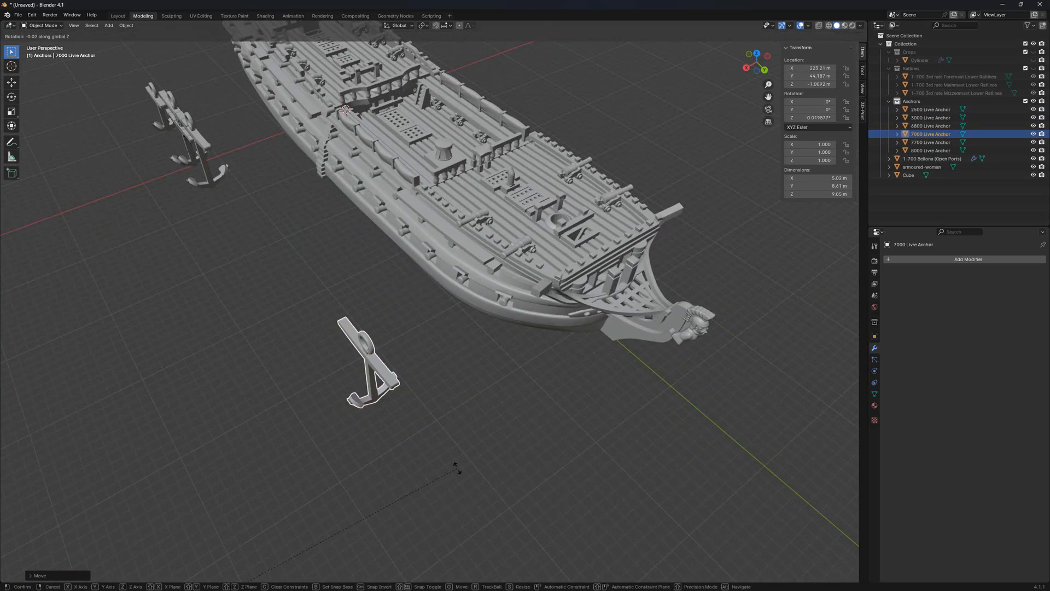
{"action": "left_click", "coordinate": [536, 437]}
{"action": "key", "text": "ctrl+z"}
Set the 7000 Livre Anchor's origin to its center of mass (surface)
{"action": "scroll", "coordinate": [536, 438], "scroll_direction": "down", "scroll_amount": 2}
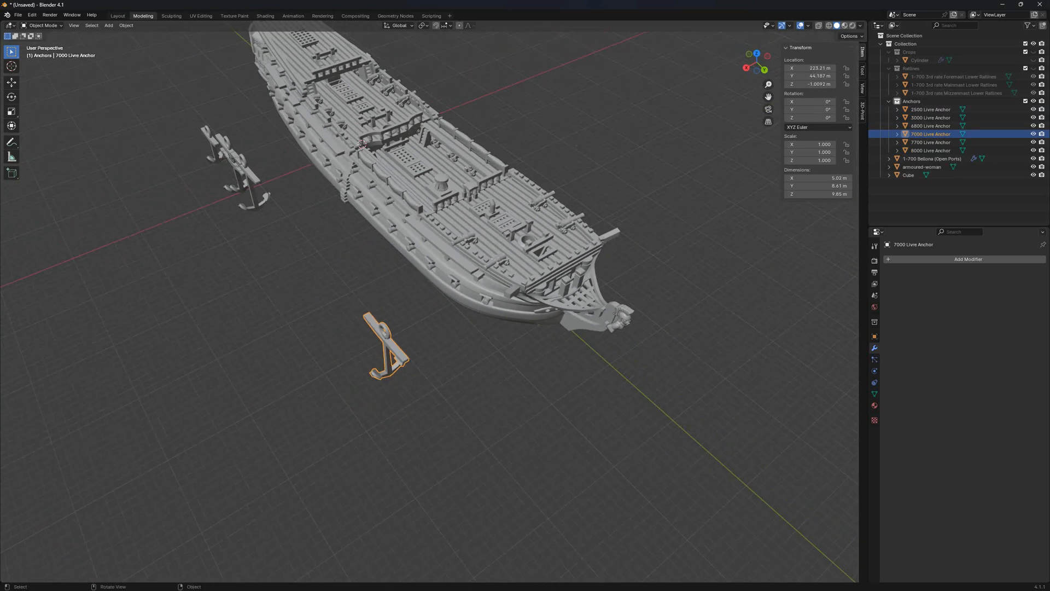
{"action": "left_click", "coordinate": [126, 25]}
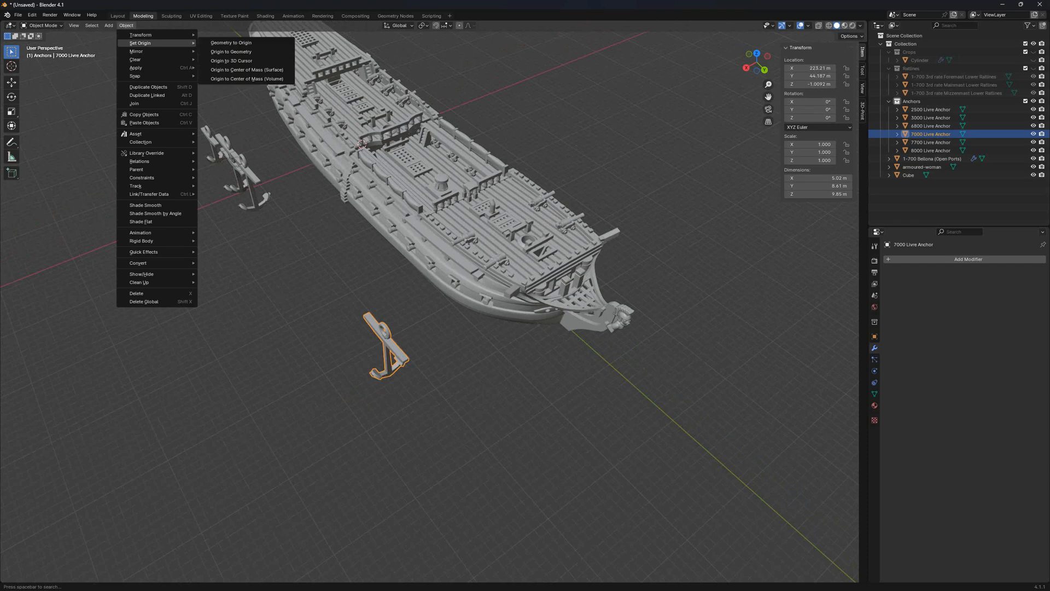
{"action": "left_click", "coordinate": [246, 70]}
Rotate the 7000 Livre Anchor 90° about Z
{"action": "scroll", "coordinate": [429, 301], "scroll_direction": "up", "scroll_amount": 2}
{"action": "key", "text": "r"}
{"action": "key", "text": "z"}
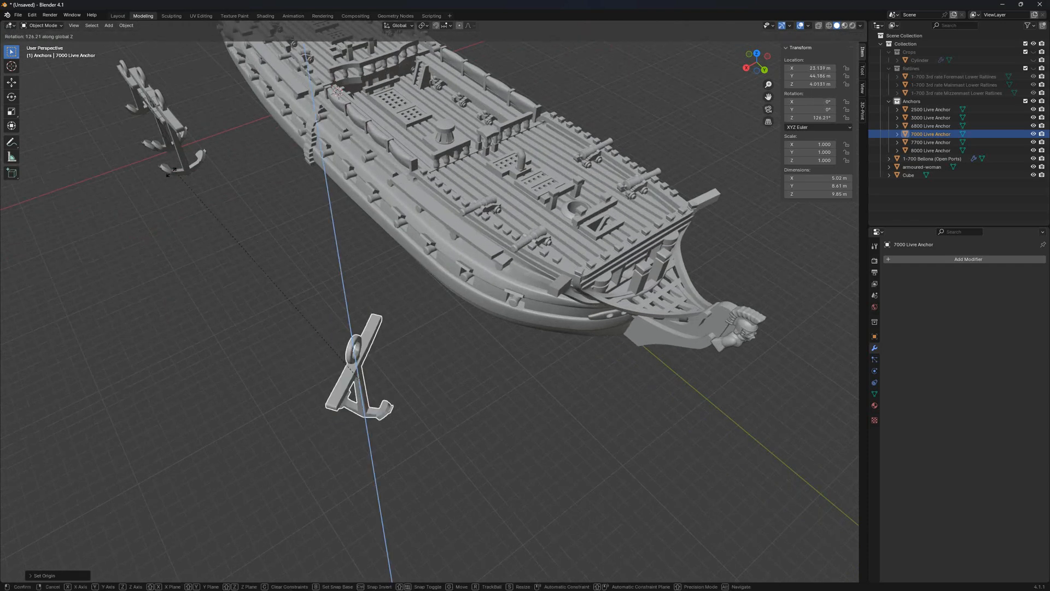
{"action": "key", "text": "Return"}
{"action": "key", "text": "r"}
{"action": "key", "text": "Escape"}
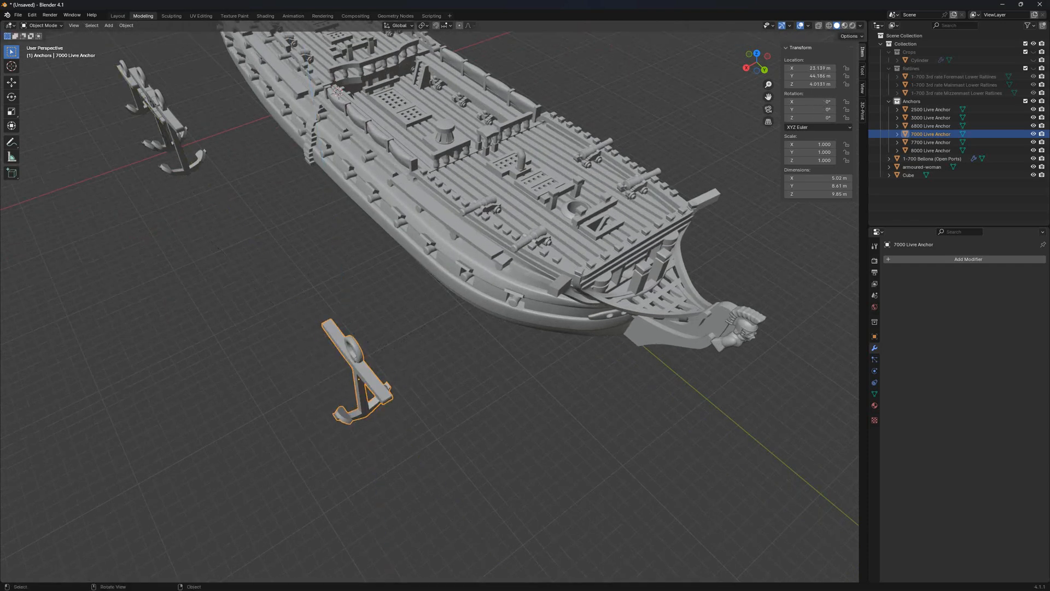
{"action": "scroll", "coordinate": [361, 361], "scroll_direction": "up", "scroll_amount": 4}
{"action": "key", "text": "r"}
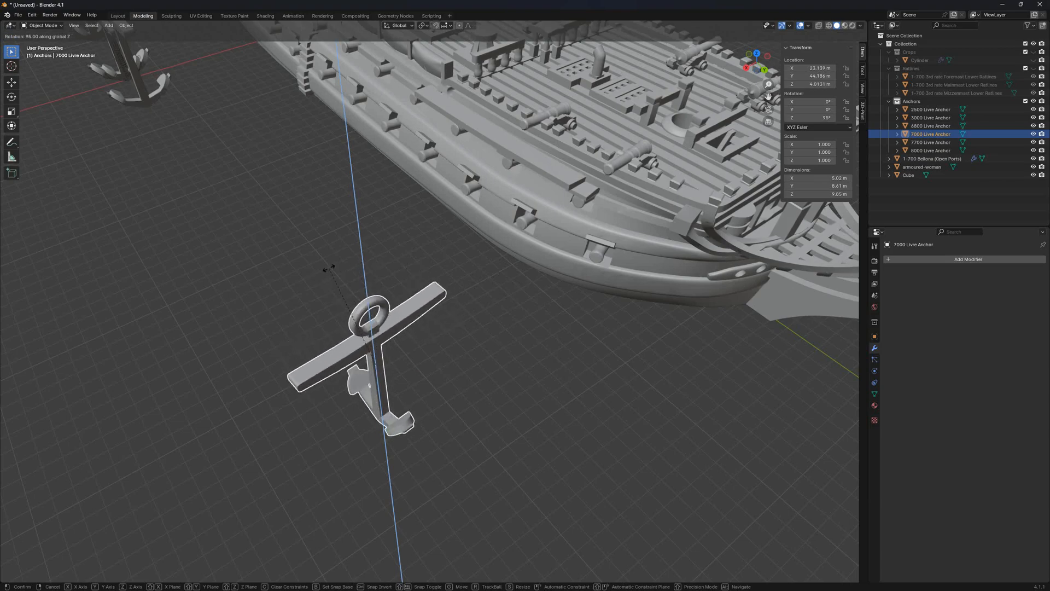
{"action": "left_click", "coordinate": [341, 266]}
Move the 7000 Livre Anchor along X toward the hull to about 11.85 m
{"action": "middle_click_drag", "start_coordinate": [341, 265], "coordinate": [314, 237]}
{"action": "key", "text": "g"}
{"action": "key", "text": "x"}
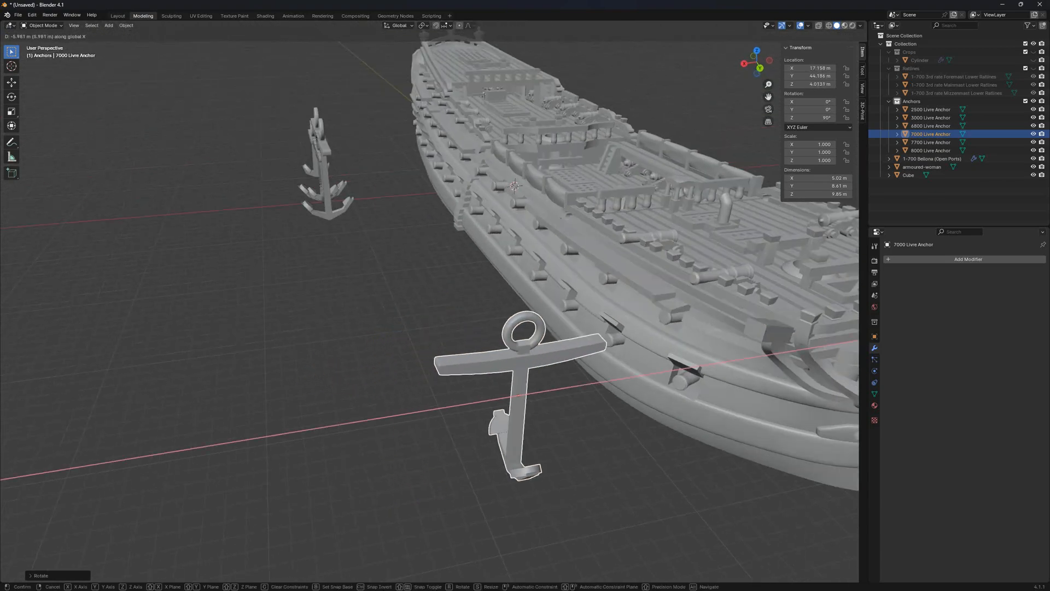
{"action": "left_click", "coordinate": [516, 219]}
{"action": "middle_click_drag", "start_coordinate": [516, 219], "coordinate": [607, 181]}
{"action": "middle_click_drag", "start_coordinate": [526, 306], "coordinate": [597, 216], "text": "shift"}
In the right side view, tilt the anchor 65° about X and position it at the bow at about Y 47.7 m, Z 6.5 m
{"action": "key", "text": "g"}
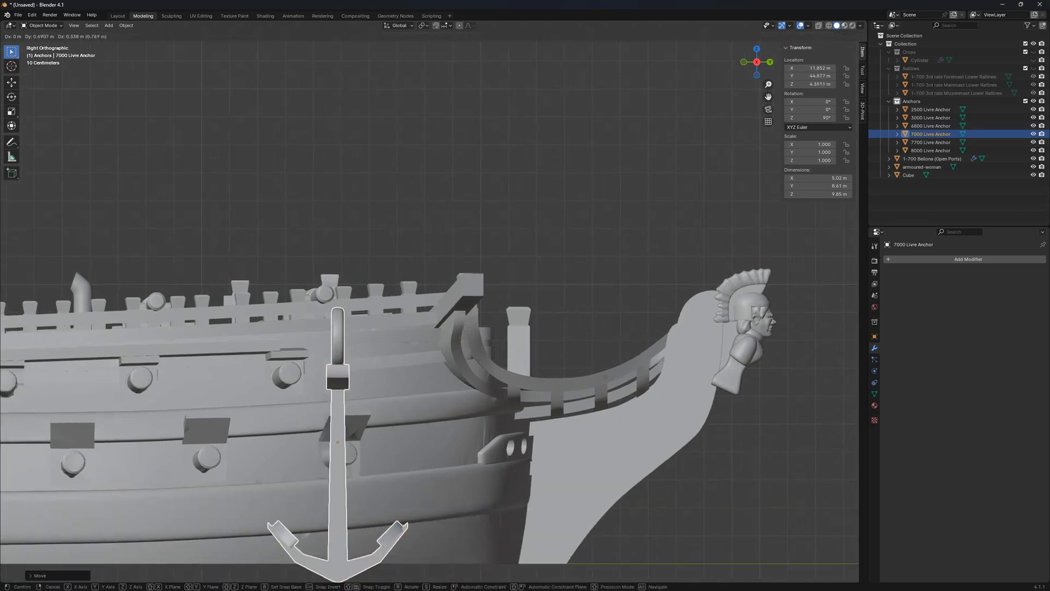
{"action": "key", "text": "r"}
{"action": "key", "text": "x"}
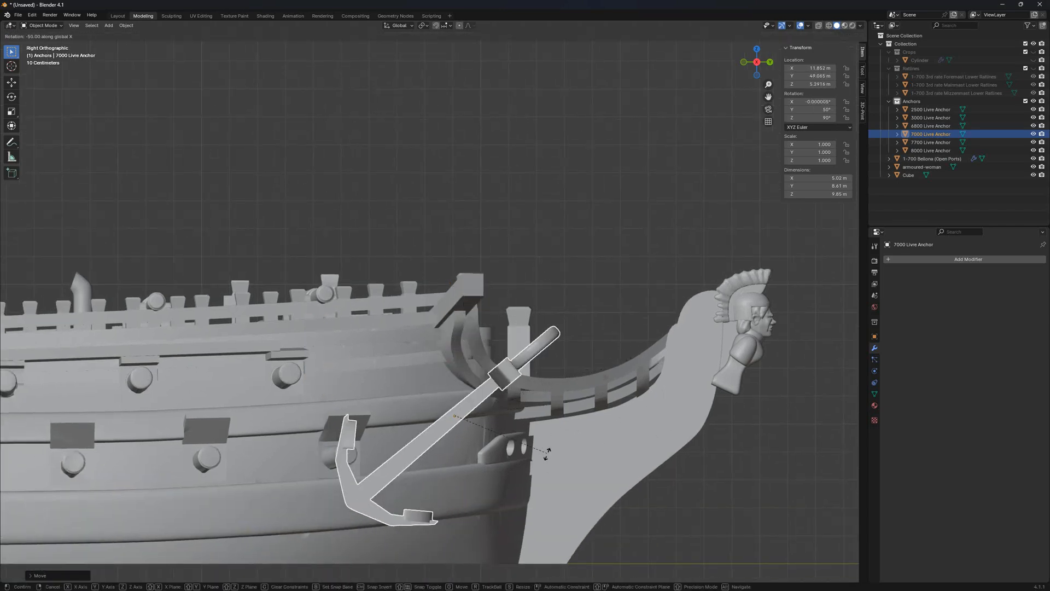
{"action": "left_click", "coordinate": [533, 476]}
{"action": "key", "text": "g"}
{"action": "left_click", "coordinate": [494, 441]}
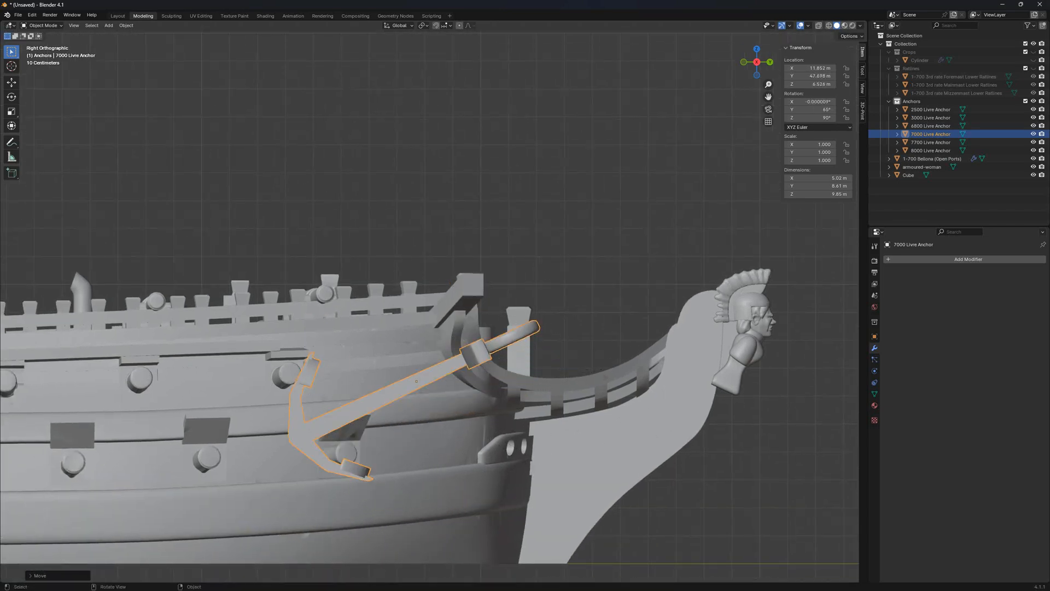
Move the tilted anchor inboard along X to about 9.6 m and raise it along Z to about 8 m
{"action": "middle_click_drag", "start_coordinate": [494, 440], "coordinate": [410, 444]}
{"action": "middle_click_drag", "start_coordinate": [345, 370], "coordinate": [553, 405]}
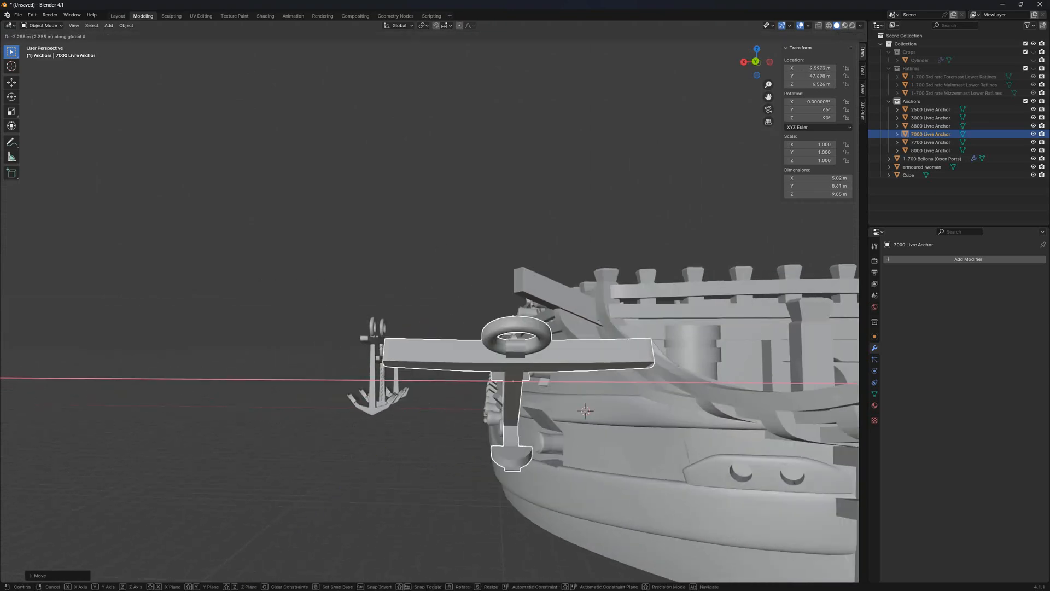
{"action": "key", "text": "g"}
{"action": "key", "text": "z"}
{"action": "left_click", "coordinate": [550, 364]}
Shift the tilted anchor along Y and X to bring it against the side of the bow
{"action": "middle_click_drag", "start_coordinate": [549, 364], "coordinate": [635, 404]}
{"action": "key", "text": "g"}
{"action": "key", "text": "y"}
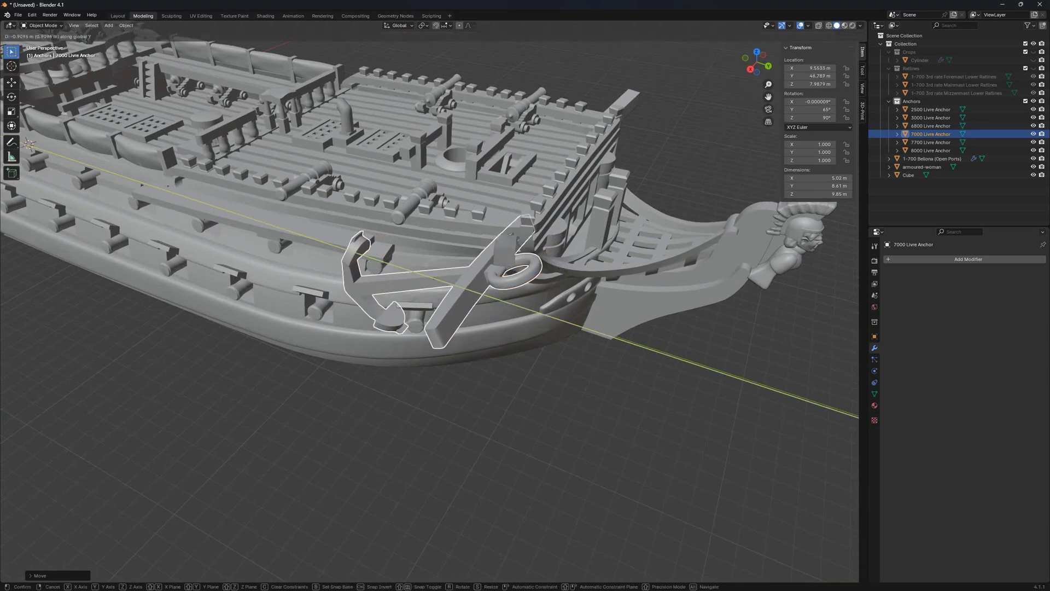
{"action": "left_click", "coordinate": [591, 391]}
{"action": "key", "text": "g"}
{"action": "key", "text": "x"}
{"action": "left_click", "coordinate": [561, 405]}
Rotate the tilted anchor about Z to align it with the curve of the bow
{"action": "middle_click_drag", "start_coordinate": [560, 405], "coordinate": [511, 364]}
{"action": "middle_click_drag", "start_coordinate": [618, 386], "coordinate": [586, 383]}
{"action": "key", "text": "r"}
{"action": "key", "text": "z"}
{"action": "left_click", "coordinate": [561, 422], "text": "ctrl"}
Delete the 7000 Livre Anchor from the ship's bow
{"action": "middle_click_drag", "start_coordinate": [560, 421], "coordinate": [624, 416]}
{"action": "key", "text": "Delete"}
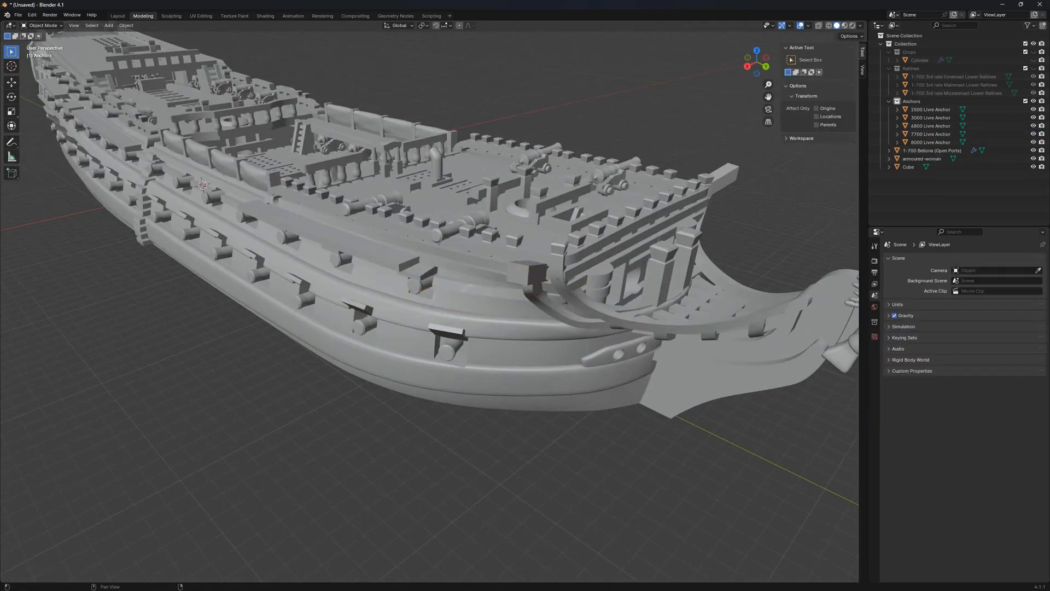
Move the 6800 Livre Anchor near the bow and set its origin to its geometry
{"action": "left_click", "coordinate": [931, 126]}
{"action": "scroll", "coordinate": [350, 257], "scroll_direction": "down", "scroll_amount": 3}
{"action": "key", "text": "g"}
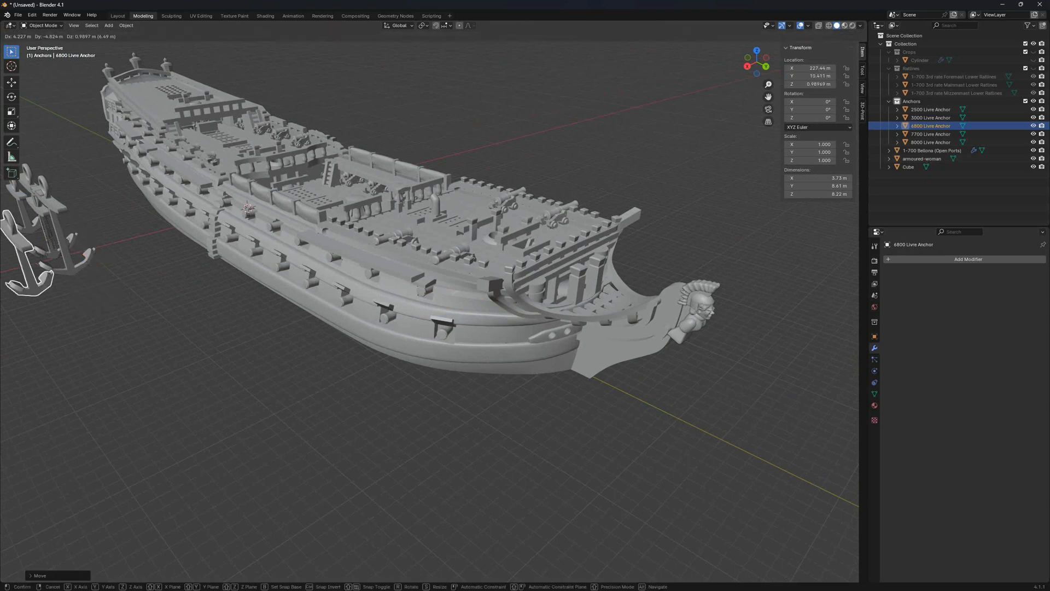
{"action": "left_click", "coordinate": [214, 378]}
{"action": "left_click", "coordinate": [126, 25]}
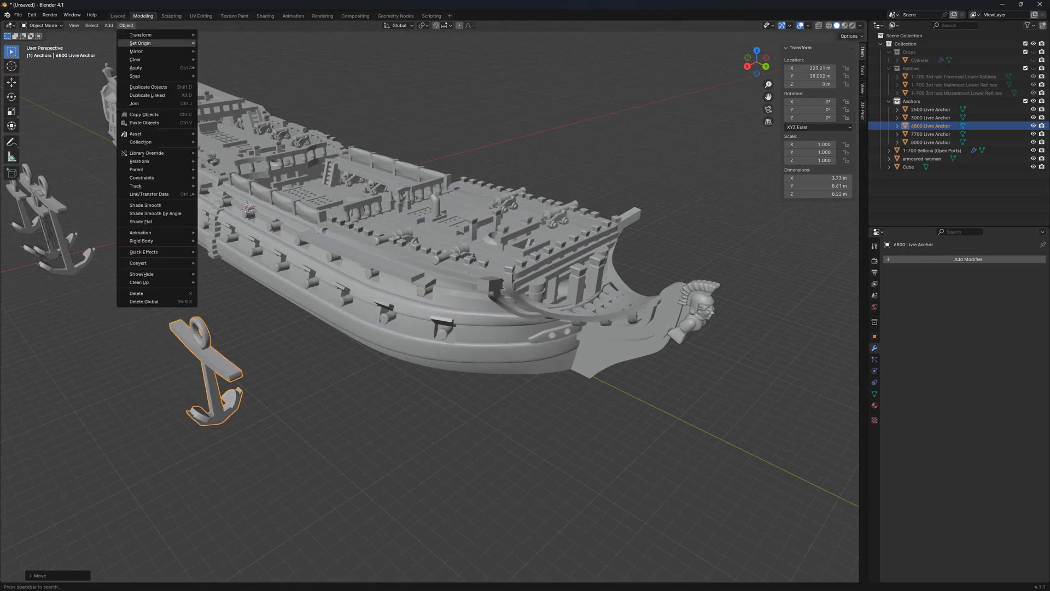
{"action": "left_click", "coordinate": [231, 61]}
Rotate the 6800 Livre Anchor -90° about Z and move it closer to the hull
{"action": "key", "text": "r"}
{"action": "key", "text": "z"}
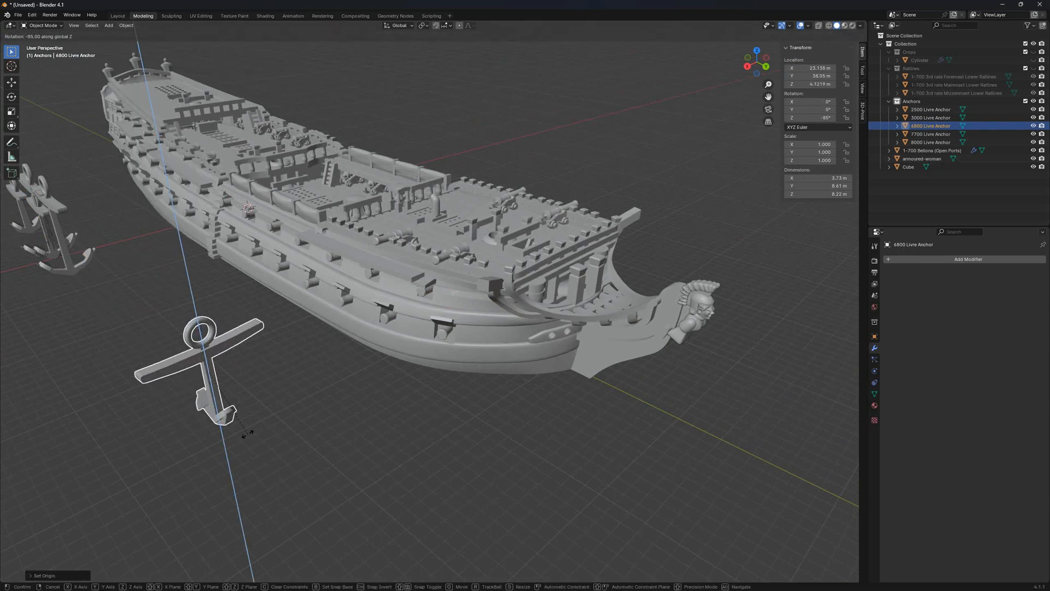
{"action": "left_click", "coordinate": [240, 432]}
{"action": "key", "text": "g"}
{"action": "left_click", "coordinate": [389, 416]}
In side view, tilt the 6800 Livre Anchor 80° about X and reposition it alongside the forward gunports
{"action": "key", "text": "KP_3"}
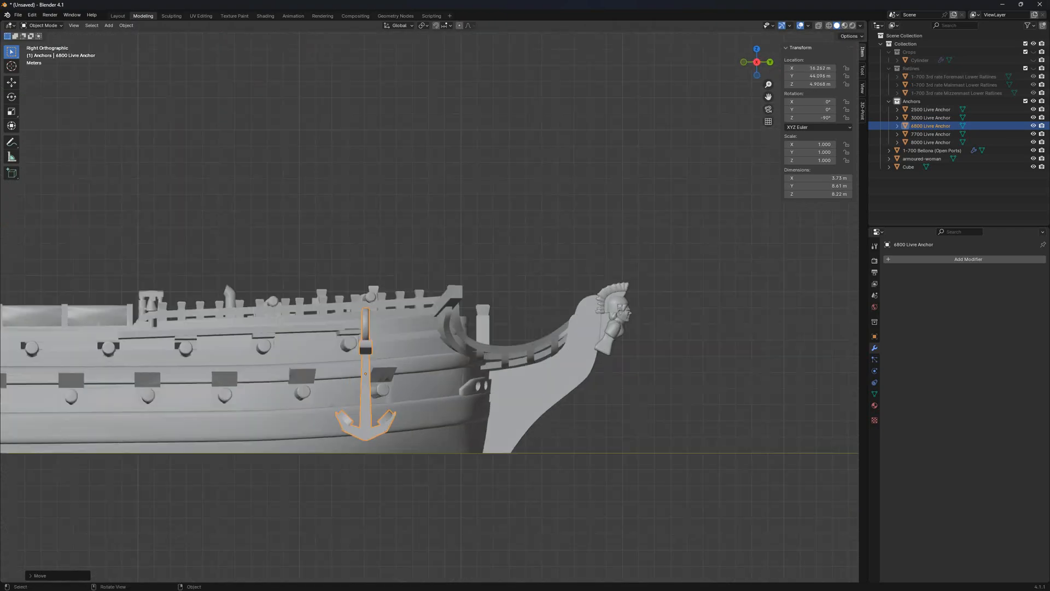
{"action": "key", "text": "ctrl+KP_3"}
{"action": "key", "text": "KP_3"}
{"action": "key", "text": "g"}
{"action": "left_click", "coordinate": [431, 408]}
{"action": "key", "text": "r"}
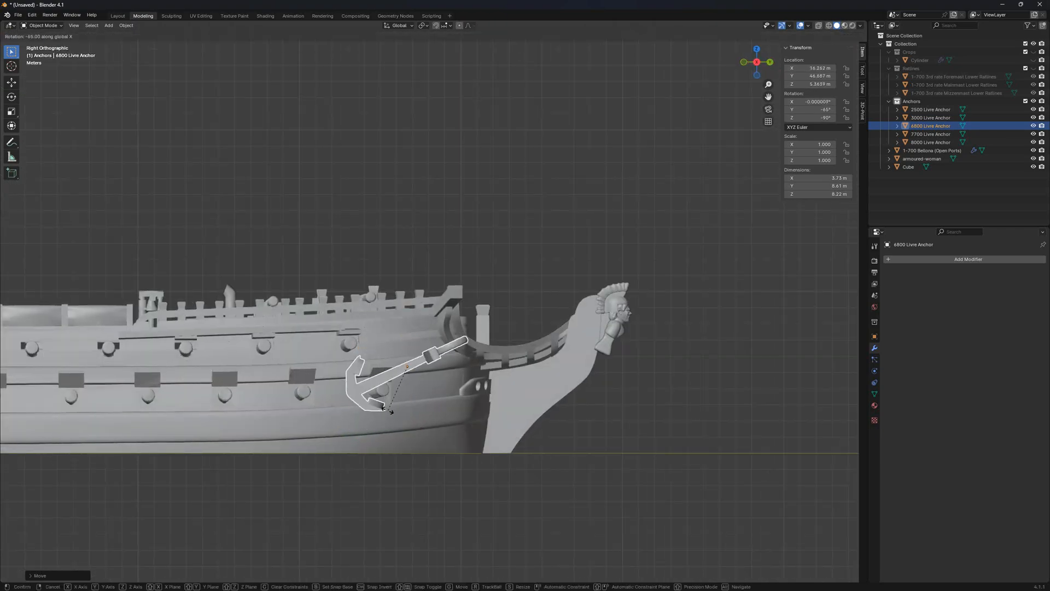
{"action": "left_click", "coordinate": [369, 393], "text": "ctrl"}
{"action": "key", "text": "g"}
{"action": "left_click", "coordinate": [383, 379]}
Move the tilted 6800 Livre Anchor in toward the side of the bow
{"action": "middle_click_drag", "start_coordinate": [385, 374], "coordinate": [347, 409]}
{"action": "key", "text": "g"}
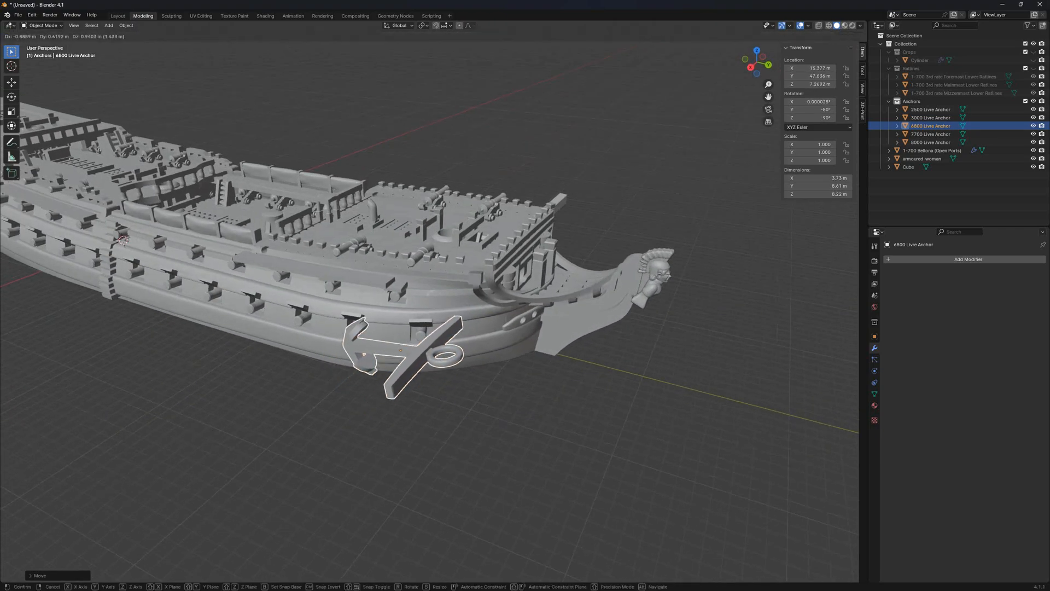
{"action": "left_click", "coordinate": [355, 383]}
{"action": "key", "text": "g"}
{"action": "left_click", "coordinate": [508, 353]}
Rotate the 6800 Livre Anchor about Z to -45° and shift it along X to about 11.5 m
{"action": "middle_click_drag", "start_coordinate": [509, 353], "coordinate": [463, 403]}
{"action": "scroll", "coordinate": [462, 403], "scroll_direction": "up", "scroll_amount": 3}
{"action": "key", "text": "r"}
{"action": "key", "text": "z"}
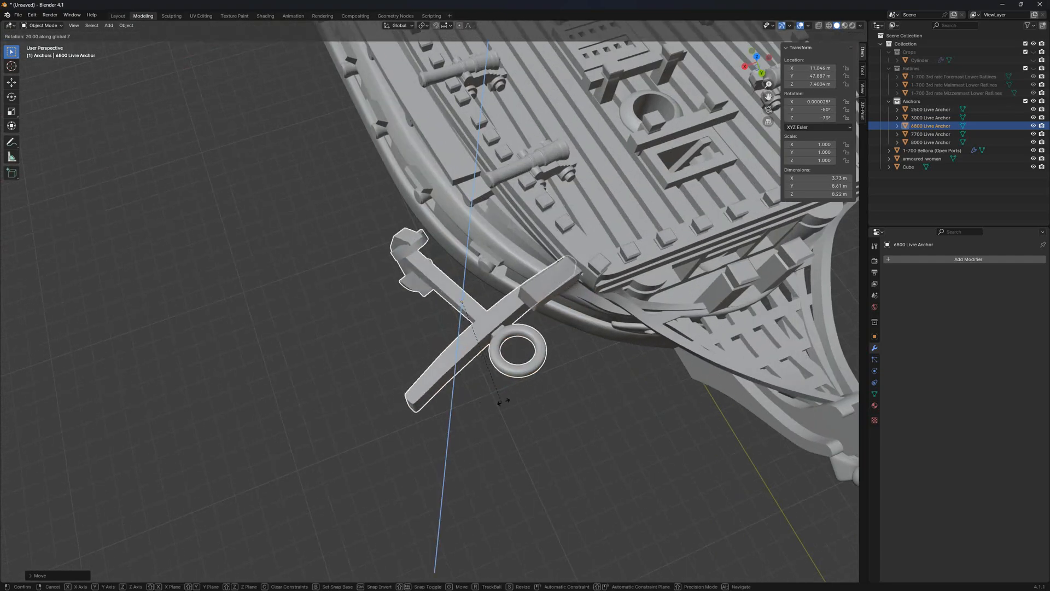
{"action": "left_click", "coordinate": [514, 398], "text": "ctrl"}
{"action": "key", "text": "g"}
{"action": "key", "text": "x"}
{"action": "left_click", "coordinate": [533, 390]}
{"action": "middle_click_drag", "start_coordinate": [533, 389], "coordinate": [484, 284]}
{"action": "key", "text": "g"}
{"action": "key", "text": "x"}
{"action": "key", "text": "Return"}
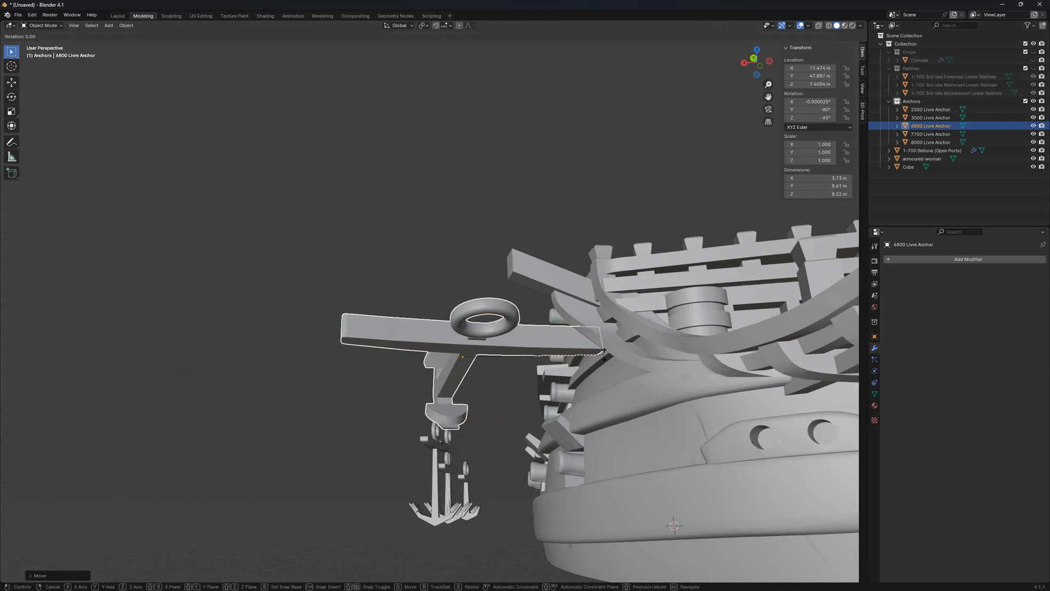
Rotate the 6800 Livre Anchor 90° about Y and move it in the XZ plane against the bow
{"action": "key", "text": "y"}
{"action": "left_click", "coordinate": [599, 323]}
{"action": "key", "text": "ctrl+z"}
{"action": "middle_click_drag", "start_coordinate": [599, 323], "coordinate": [610, 368]}
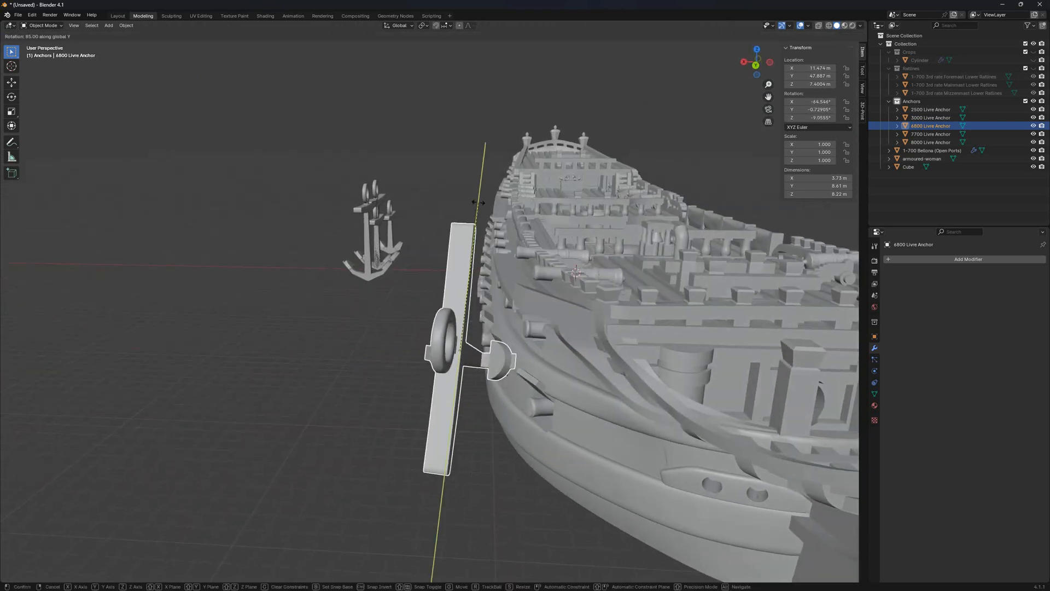
{"action": "left_click", "coordinate": [479, 203]}
{"action": "key", "text": "g"}
{"action": "key", "text": "shift+y"}
{"action": "left_click", "coordinate": [561, 247]}
Rotate the 6800 Livre Anchor about Z to about 15.9° and move it in to X about 8.9 m
{"action": "middle_click_drag", "start_coordinate": [563, 254], "coordinate": [596, 323]}
{"action": "key", "text": "r"}
{"action": "key", "text": "z"}
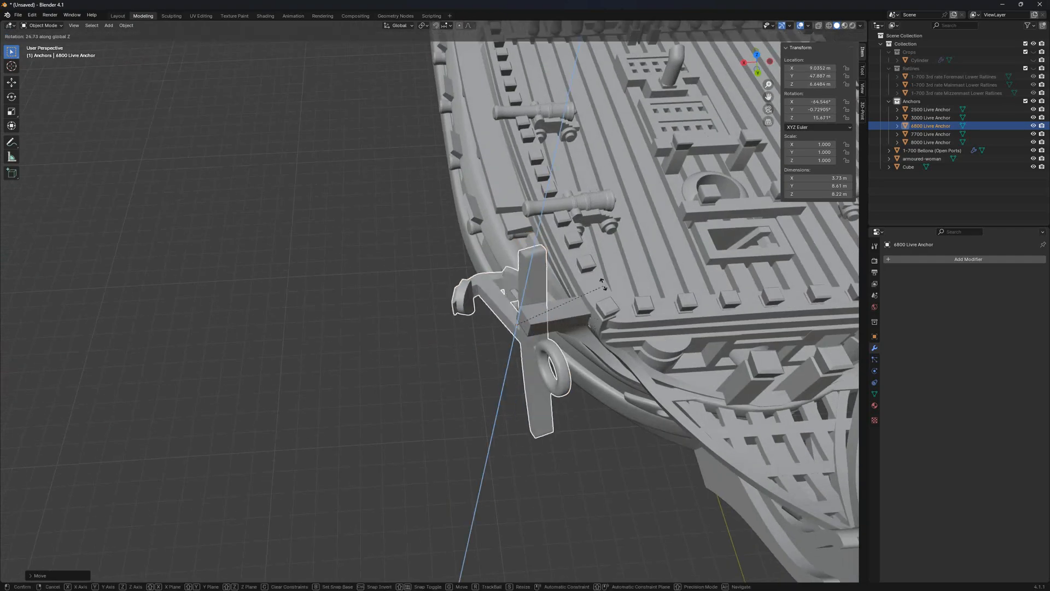
{"action": "left_click", "coordinate": [604, 285]}
{"action": "middle_click_drag", "start_coordinate": [603, 285], "coordinate": [678, 309]}
{"action": "key", "text": "g"}
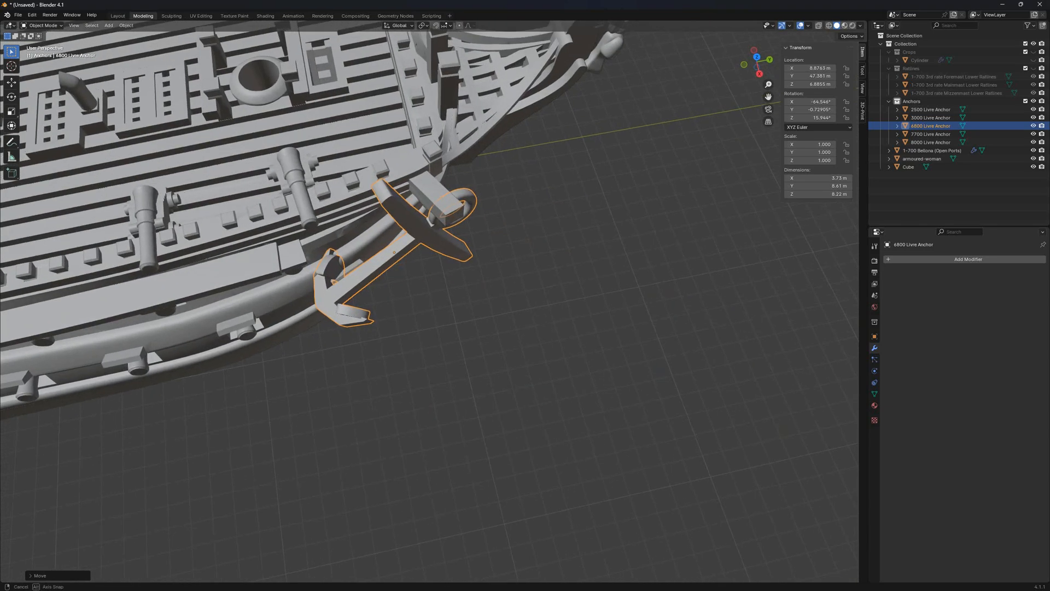
Undo the 6800 Livre Anchor placement and the deletion of the 7000 Livre Anchor, then clear the restored anchor's rotation
{"action": "key", "text": "ctrl+z"}
{"action": "key", "text": "ctrl+z"}
{"action": "key", "text": "ctrl+z"}
{"action": "key", "text": "ctrl+z"}
{"action": "key", "text": "ctrl+z"}
{"action": "key", "text": "ctrl+z"}
{"action": "key", "text": "ctrl+z"}
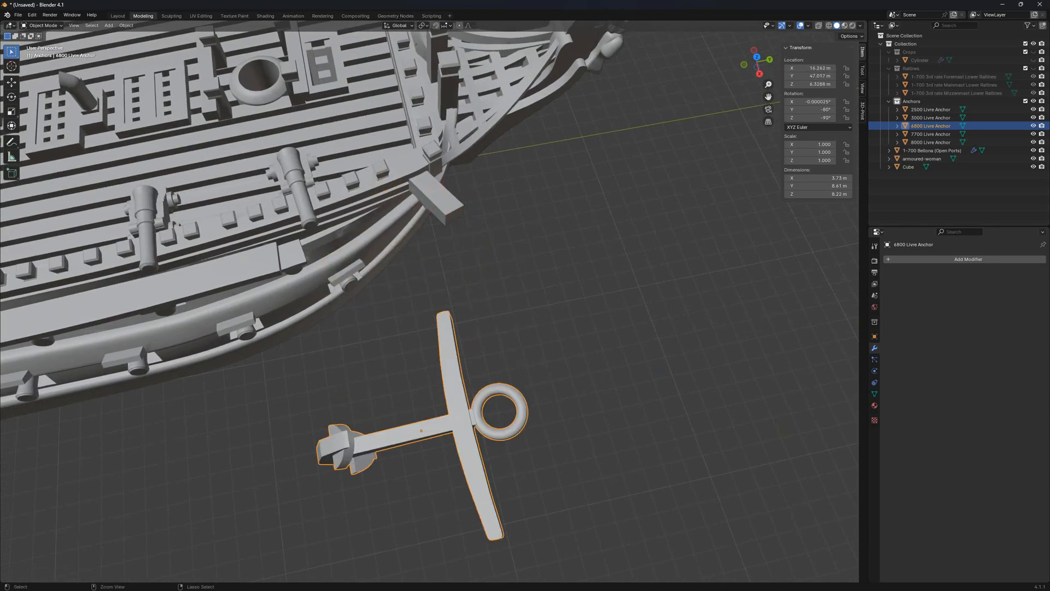
{"action": "key", "text": "ctrl+z"}
{"action": "key", "text": "ctrl+z"}
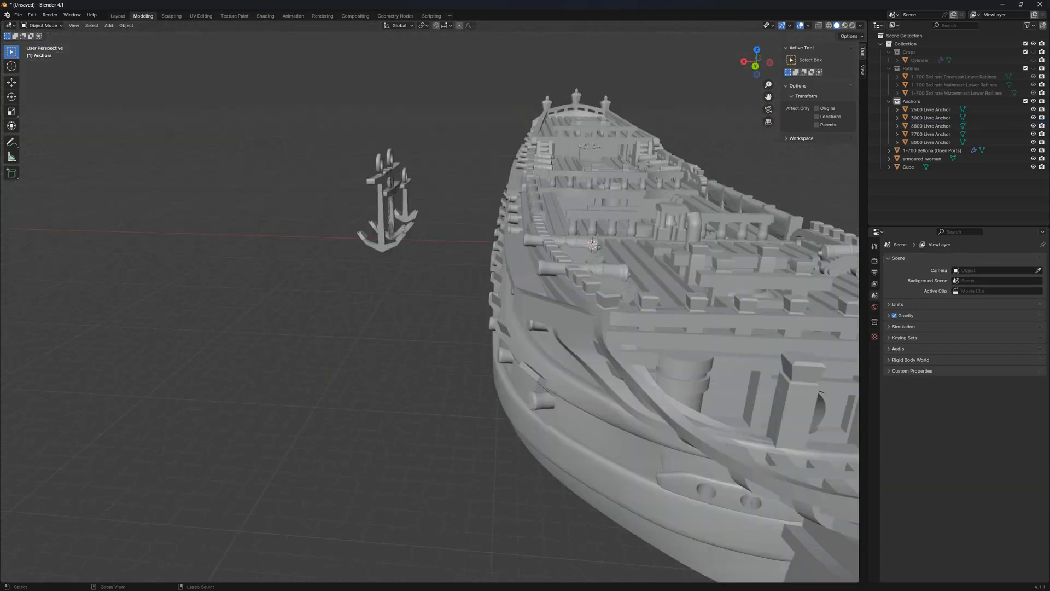
{"action": "middle_click_drag", "start_coordinate": [437, 273], "coordinate": [405, 268]}
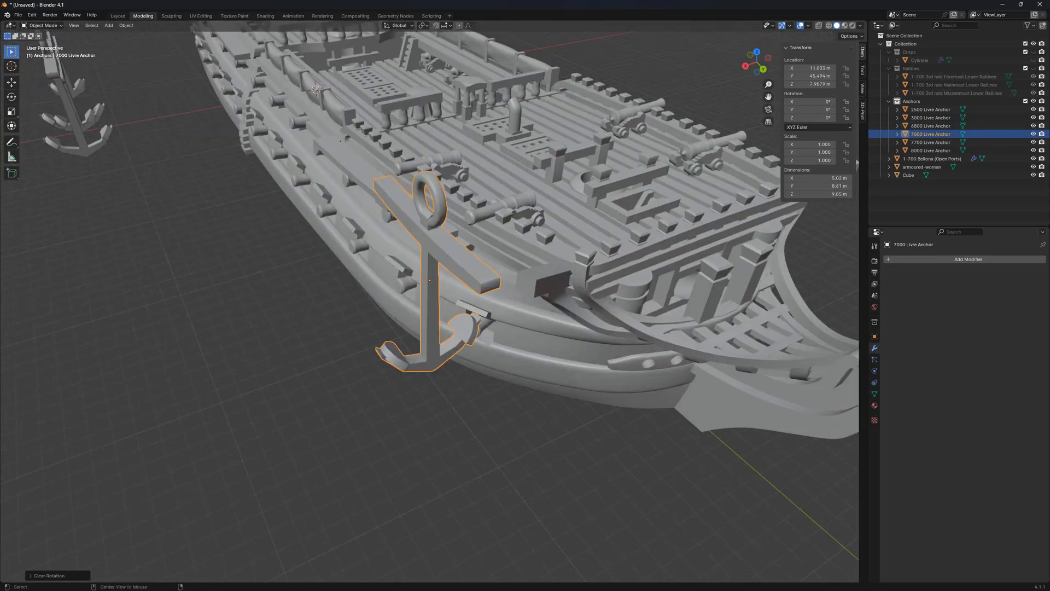
Rotate the 7000 Livre Anchor -65° about X and move it toward the side of the bow
{"action": "key", "text": "r"}
{"action": "key", "text": "x"}
{"action": "left_click", "coordinate": [386, 387]}
{"action": "key", "text": "g"}
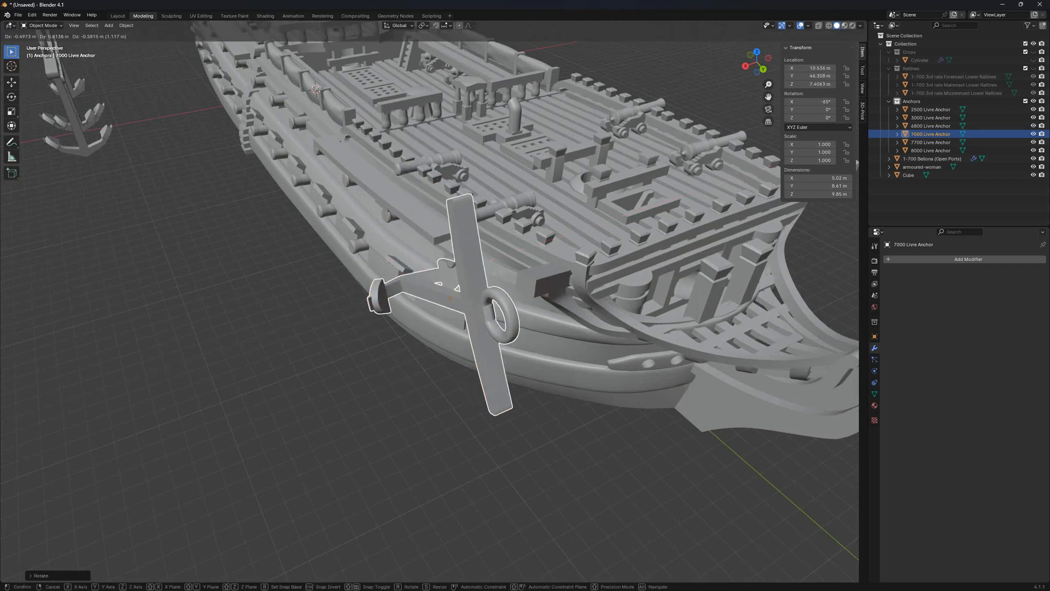
{"action": "left_click", "coordinate": [432, 411]}
Rotate the 7000 Livre Anchor about Z to follow the bow's curve and adjust its position
{"action": "key", "text": "r"}
{"action": "key", "text": "z"}
{"action": "left_click", "coordinate": [485, 429]}
{"action": "key", "text": "g"}
{"action": "left_click", "coordinate": [481, 429]}
Tilt the 7000 Livre Anchor to about -72.3° X and -14.8° Y rotation and reposition it beside the bow
{"action": "middle_click_drag", "start_coordinate": [481, 429], "coordinate": [389, 346]}
{"action": "key", "text": "ctrl+z"}
{"action": "key", "text": "r"}
{"action": "middle_click_drag", "start_coordinate": [613, 321], "coordinate": [744, 339]}
{"action": "key", "text": "r"}
{"action": "left_click", "coordinate": [620, 316]}
{"action": "key", "text": "g"}
{"action": "left_click", "coordinate": [613, 317]}
Rotate the 7000 Livre Anchor about Z and move it to about X 9.43, Y 47.5, Z 7.02 m
{"action": "middle_click_drag", "start_coordinate": [517, 365], "coordinate": [595, 404]}
{"action": "key", "text": "r"}
{"action": "key", "text": "z"}
{"action": "left_click", "coordinate": [496, 357]}
{"action": "scroll", "coordinate": [569, 407], "scroll_direction": "up", "scroll_amount": 2}
{"action": "key", "text": "g"}
{"action": "left_click", "coordinate": [548, 352]}
Rotate the 7000 Livre Anchor about Z to about 26.8° and shift it along X toward the hull
{"action": "key", "text": "r"}
{"action": "key", "text": "z"}
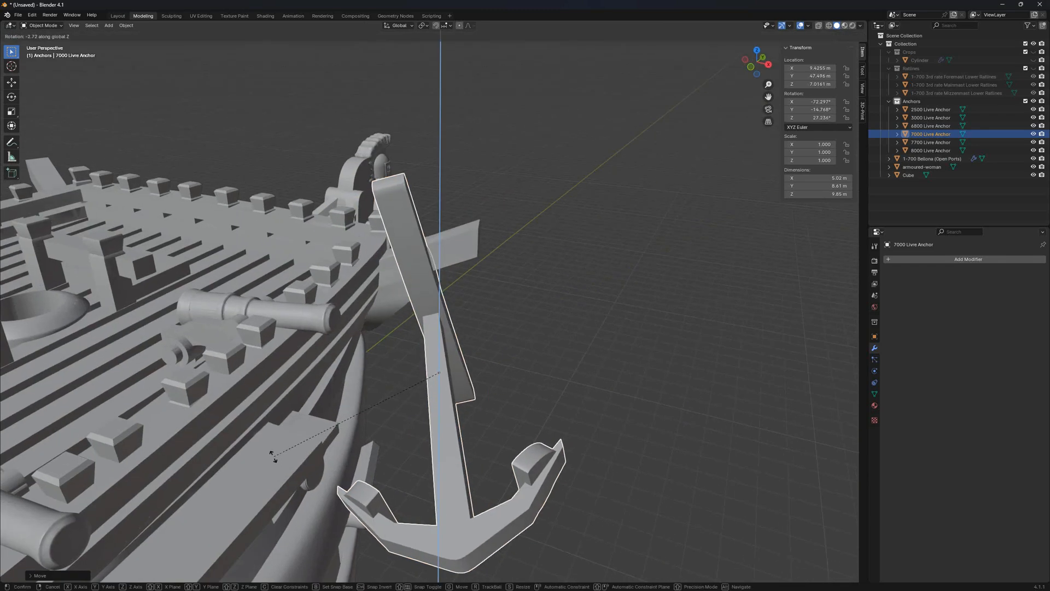
{"action": "left_click", "coordinate": [277, 454]}
{"action": "middle_click_drag", "start_coordinate": [277, 455], "coordinate": [283, 402]}
{"action": "mouse_move", "coordinate": [344, 426]}
{"action": "middle_mouse_down"}
{"action": "mouse_move", "coordinate": [400, 446]}
{"action": "mouse_move", "coordinate": [281, 447]}
{"action": "mouse_move", "coordinate": [271, 421]}
{"action": "mouse_move", "coordinate": [275, 437]}
{"action": "mouse_move", "coordinate": [328, 389]}
{"action": "mouse_move", "coordinate": [365, 444]}
{"action": "mouse_move", "coordinate": [353, 439]}
{"action": "middle_mouse_up"}
{"action": "key", "text": "g"}
{"action": "key", "text": "x"}
{"action": "key", "text": "y"}
{"action": "key", "text": "x"}
{"action": "left_click", "coordinate": [339, 377]}
Move the 7000 Livre Anchor horizontally and then freely to about X 9.23, Y 47.06, Z 6.93 m
{"action": "middle_click_drag", "start_coordinate": [517, 334], "coordinate": [604, 239]}
{"action": "key", "text": "g"}
{"action": "key", "text": "shift+z"}
{"action": "left_click", "coordinate": [536, 345]}
{"action": "left_click", "coordinate": [499, 278]}
{"action": "key", "text": "g"}
{"action": "left_click", "coordinate": [521, 274]}
Fine-tune the 7000 Livre Anchor's rotation about Z to about 26.2°
{"action": "scroll", "coordinate": [465, 281], "scroll_direction": "up", "scroll_amount": 1}
{"action": "left_click", "coordinate": [462, 284]}
{"action": "scroll", "coordinate": [483, 284], "scroll_direction": "down", "scroll_amount": 2}
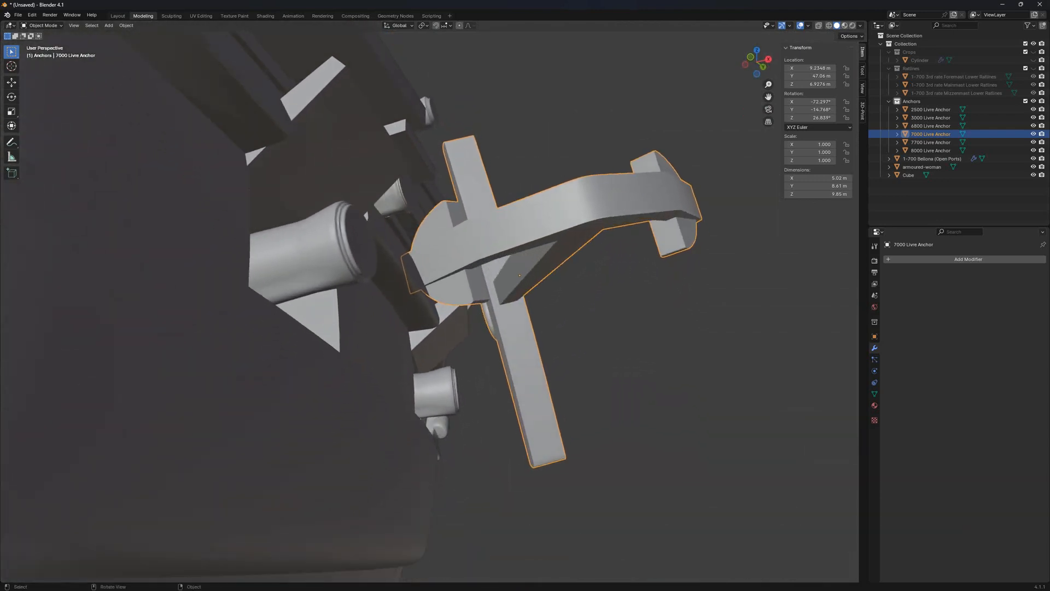
{"action": "left_click", "coordinate": [278, 322]}
{"action": "middle_click_drag", "start_coordinate": [278, 322], "coordinate": [115, 355]}
{"action": "middle_click_drag", "start_coordinate": [226, 391], "coordinate": [276, 384]}
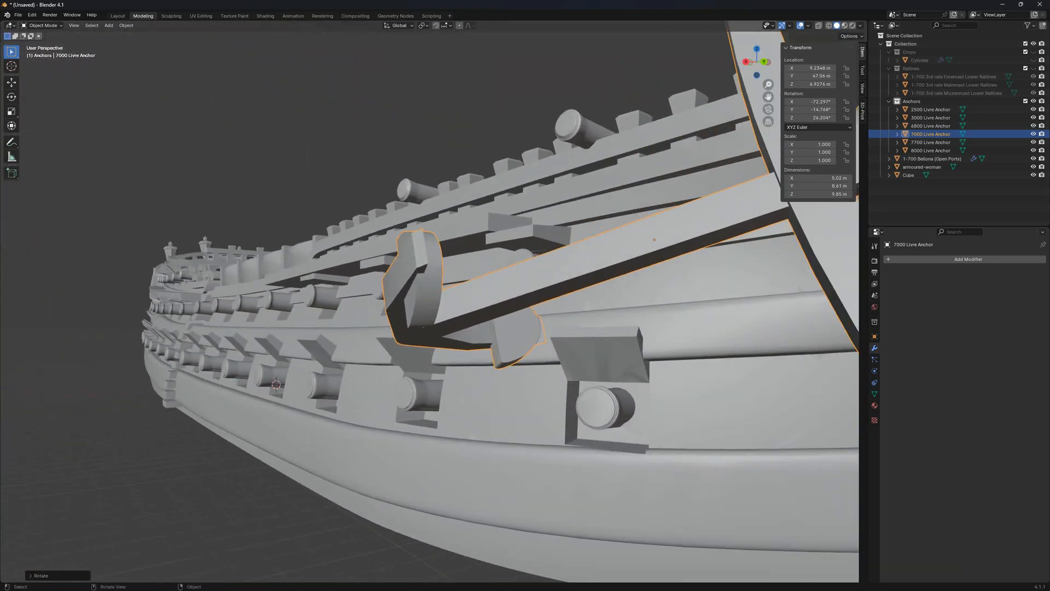
Examine how the 7000 Livre Anchor's inner fluke sits against the hull between the gunports
{"action": "left_click", "coordinate": [481, 405]}
{"action": "middle_click_drag", "start_coordinate": [481, 404], "coordinate": [426, 372]}
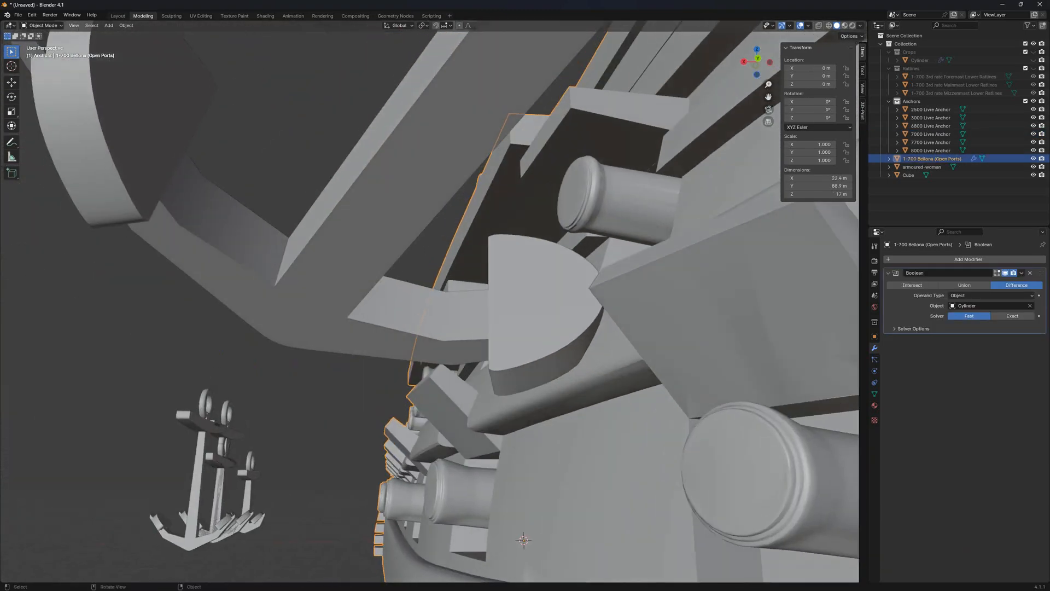
{"action": "middle_click_drag", "start_coordinate": [528, 320], "coordinate": [486, 287], "text": "shift"}
{"action": "left_click", "coordinate": [485, 288]}
{"action": "scroll", "coordinate": [485, 287], "scroll_direction": "up", "scroll_amount": 3}
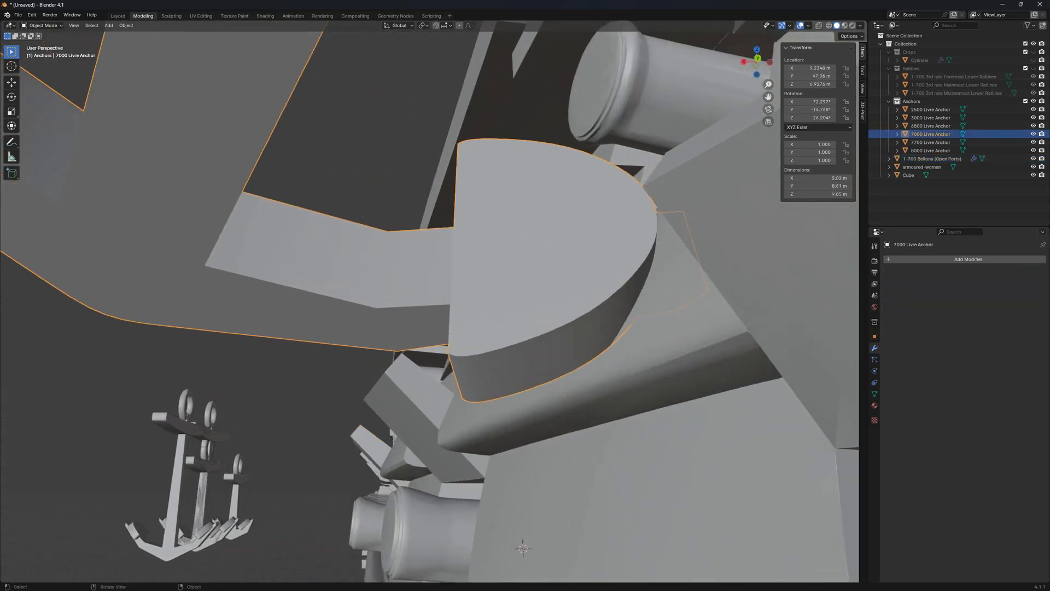
{"action": "scroll", "coordinate": [429, 306], "scroll_direction": "down", "scroll_amount": 3}
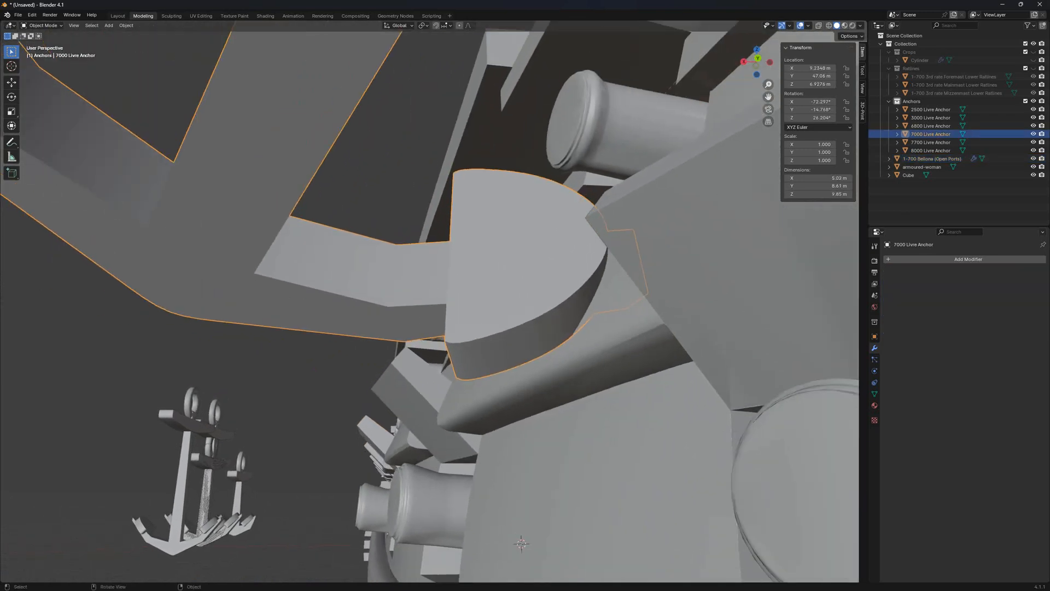
{"action": "left_click", "coordinate": [335, 420]}
{"action": "middle_click_drag", "start_coordinate": [335, 420], "coordinate": [411, 429]}
Add a cube and scale it up uniformly to about 5.66 m
{"action": "key", "text": "shift+a"}
{"action": "mouse_move", "coordinate": [412, 429]}
{"action": "left_click", "coordinate": [444, 437]}
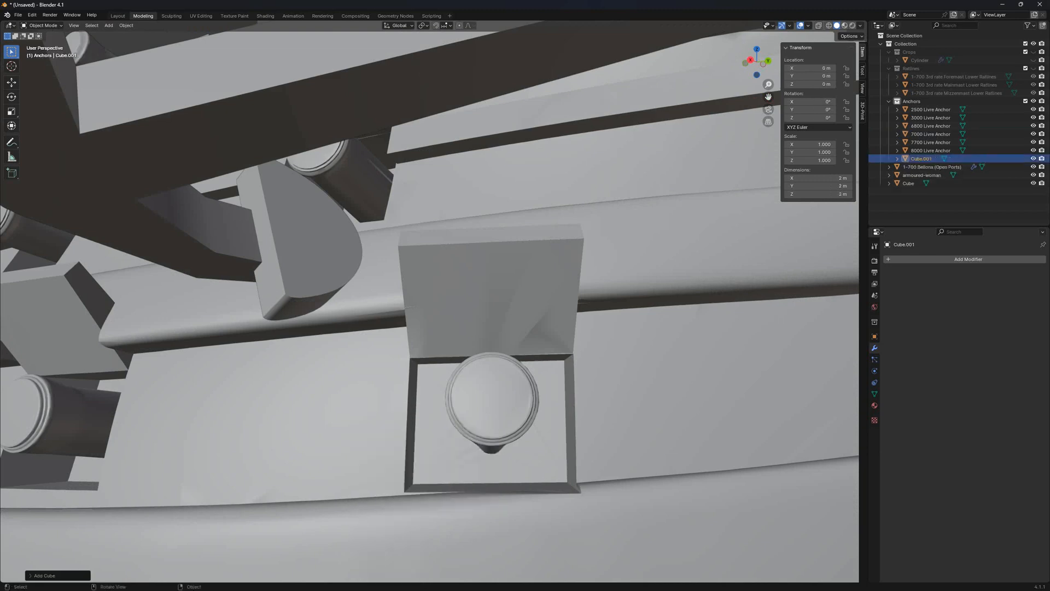
{"action": "scroll", "coordinate": [445, 437], "scroll_direction": "down", "scroll_amount": 10}
{"action": "key", "text": "s"}
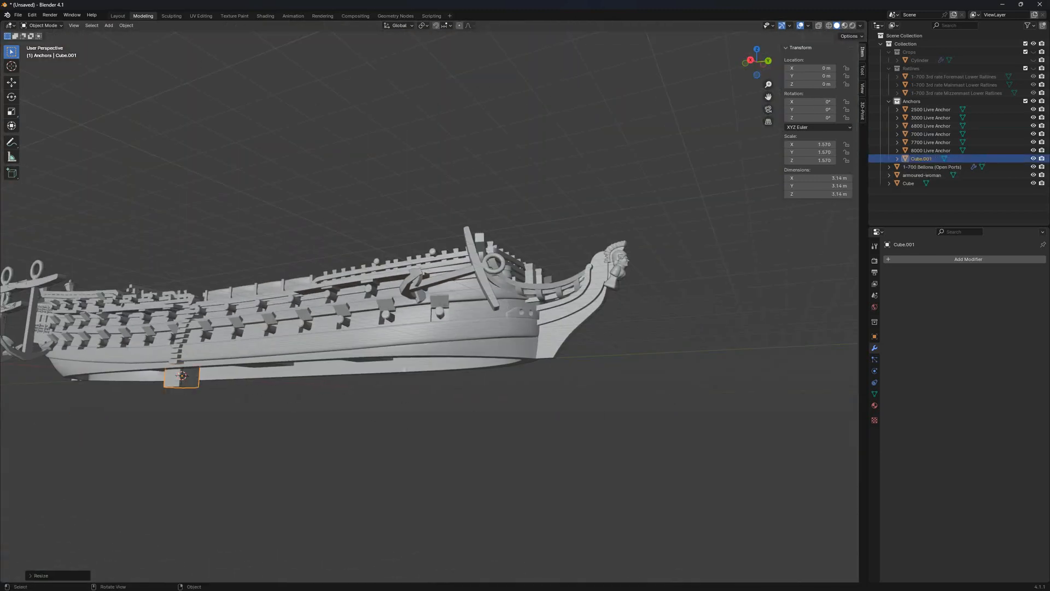
{"action": "key", "text": "y"}
{"action": "left_click", "coordinate": [368, 364]}
Move the cube along X, Y and Z to about 10.7, 44.8 and 2.8 m, beside the bow
{"action": "key", "text": "g"}
{"action": "key", "text": "x"}
{"action": "left_click", "coordinate": [329, 357]}
{"action": "key", "text": "g"}
{"action": "key", "text": "y"}
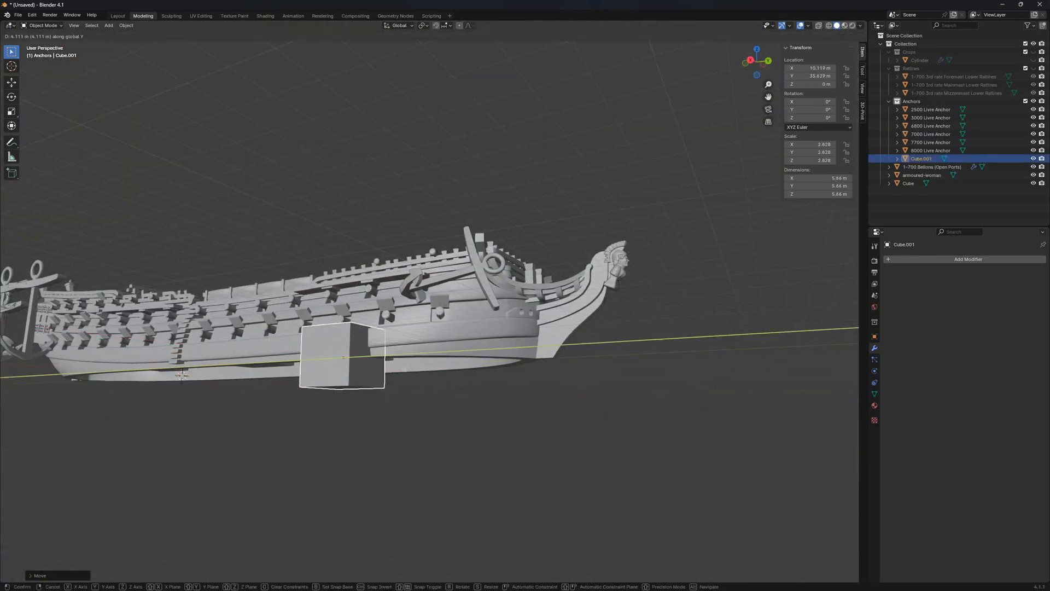
{"action": "left_click", "coordinate": [455, 351]}
{"action": "key", "text": "g"}
{"action": "key", "text": "z"}
{"action": "left_click", "coordinate": [563, 330]}
Shrink the cube to about 1.03 m and move it below the anchor's inner fluke
{"action": "key", "text": "s"}
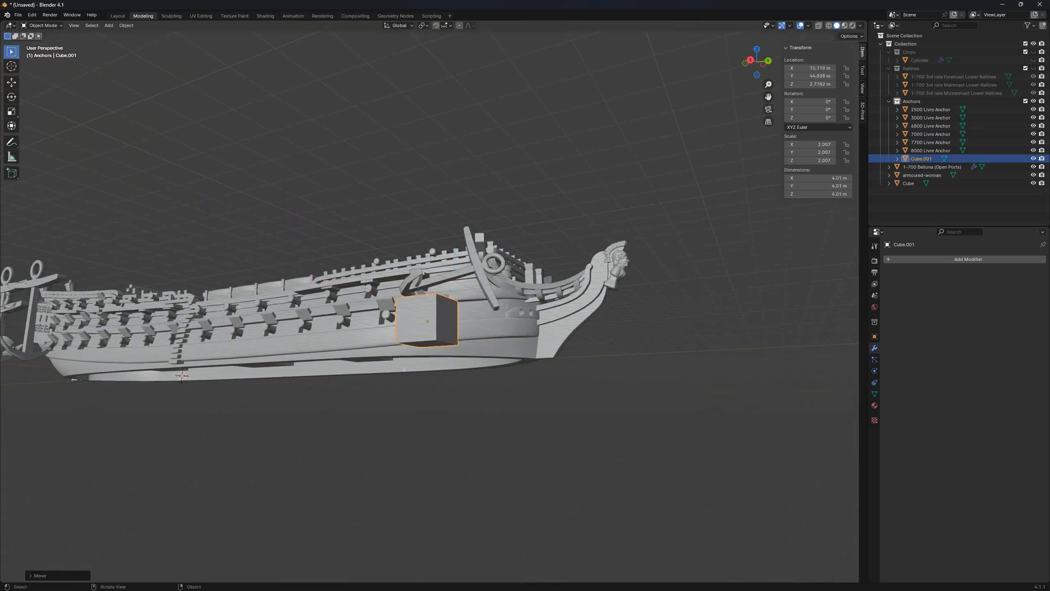
{"action": "scroll", "coordinate": [430, 307], "scroll_direction": "up", "scroll_amount": 2}
{"action": "middle_click_drag", "start_coordinate": [383, 394], "coordinate": [462, 374]}
{"action": "scroll", "coordinate": [462, 375], "scroll_direction": "up", "scroll_amount": 5}
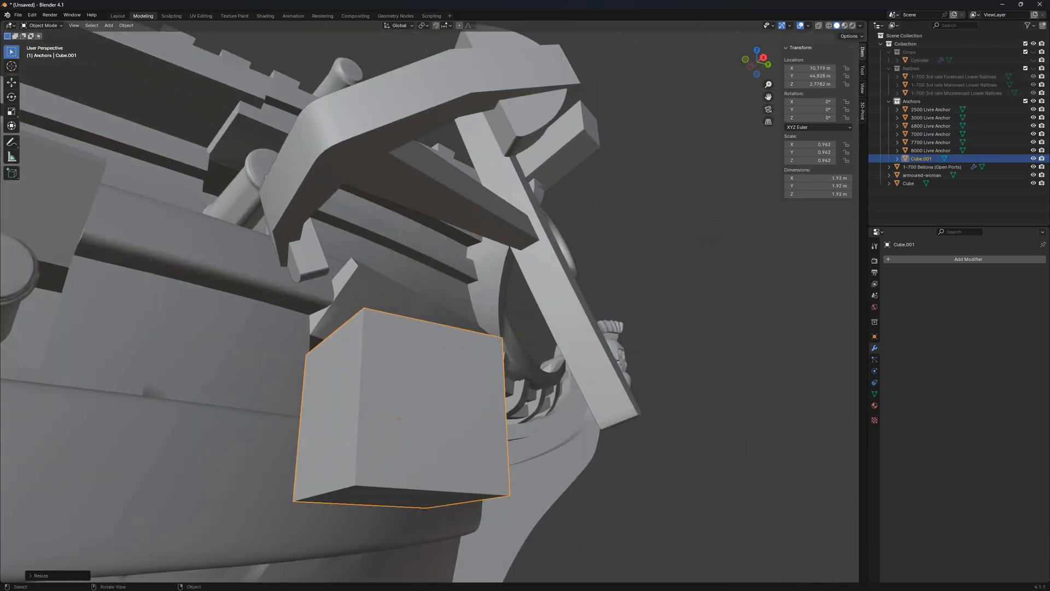
{"action": "key", "text": "g"}
{"action": "left_click", "coordinate": [390, 252]}
{"action": "key", "text": "s"}
{"action": "left_click", "coordinate": [361, 273]}
Slide the cube along X to about 8.74 m so it cuts into the hull side below the fluke
{"action": "key", "text": "g"}
{"action": "key", "text": "x"}
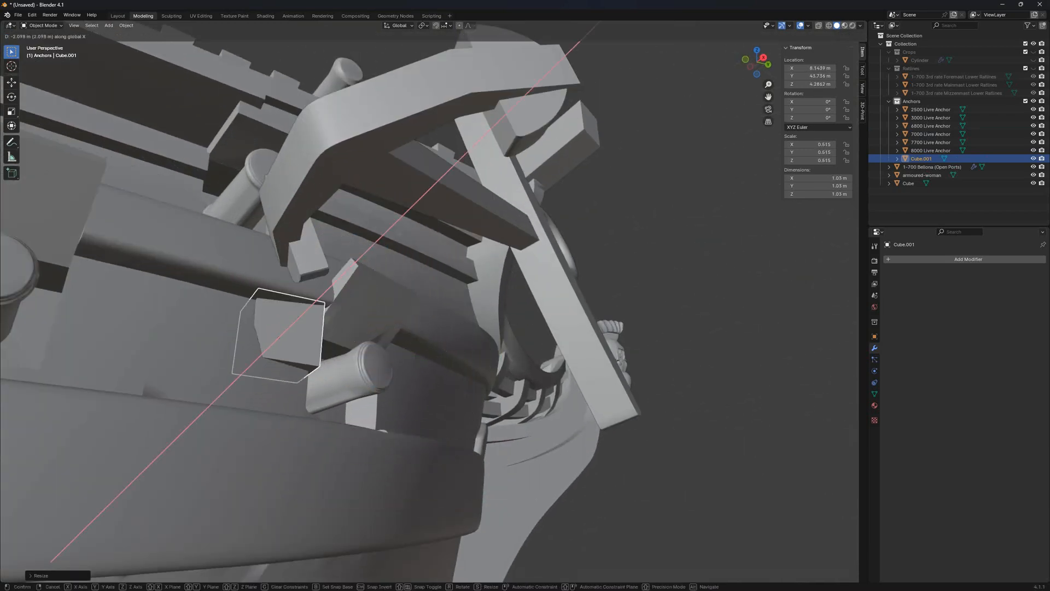
{"action": "left_click", "coordinate": [312, 328]}
{"action": "middle_click_drag", "start_coordinate": [312, 328], "coordinate": [383, 369], "text": "shift"}
{"action": "scroll", "coordinate": [383, 369], "scroll_direction": "up", "scroll_amount": 1}
{"action": "key", "text": "g"}
{"action": "key", "text": "x"}
{"action": "left_click", "coordinate": [504, 329]}
{"action": "middle_click_drag", "start_coordinate": [503, 328], "coordinate": [553, 341]}
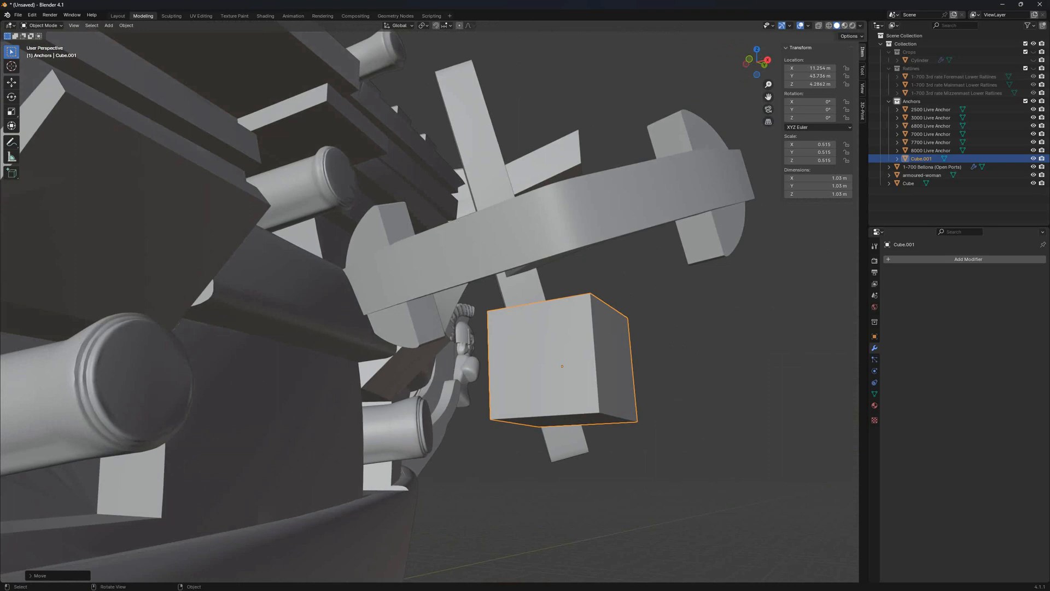
{"action": "key", "text": "g"}
{"action": "key", "text": "x"}
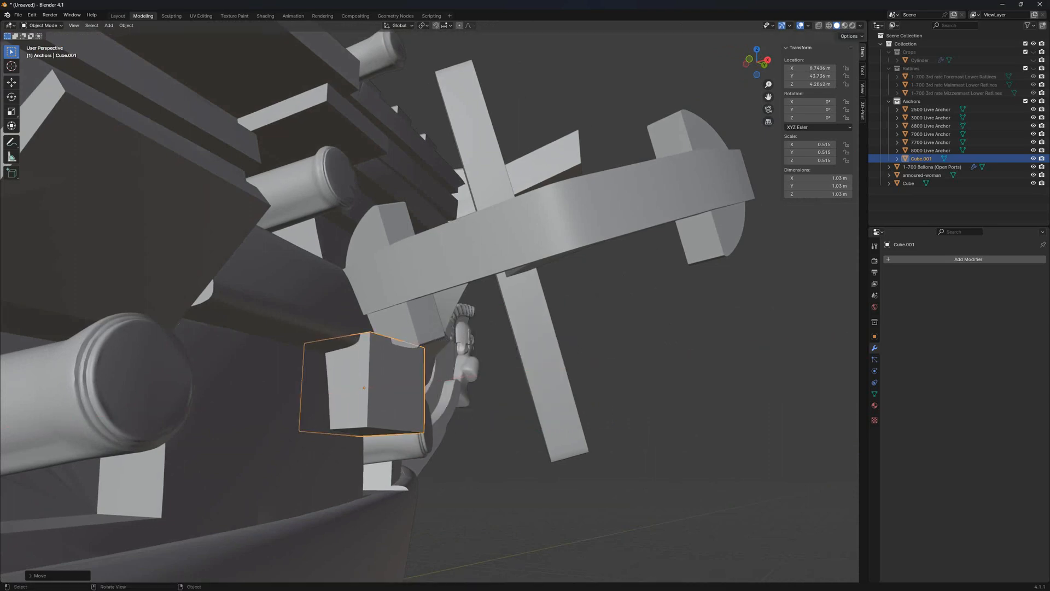
{"action": "left_click", "coordinate": [460, 405]}
Shrink the cube to about 0.67 m and move it to about X 9.2, Y 43.9, Z 4.98 m under the fluke tip
{"action": "middle_click_drag", "start_coordinate": [460, 404], "coordinate": [418, 379]}
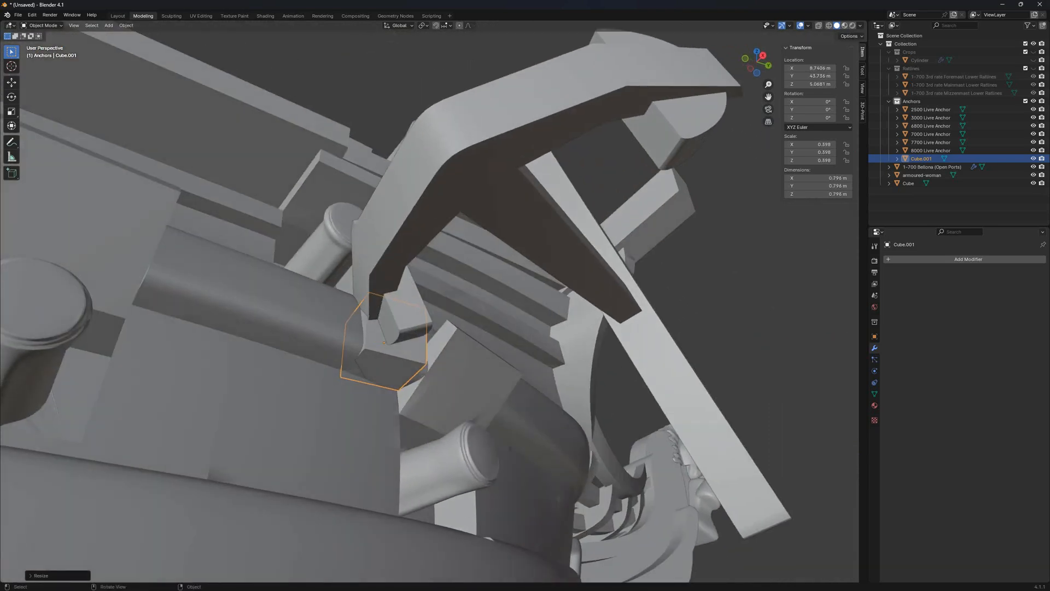
{"action": "left_click", "coordinate": [435, 359]}
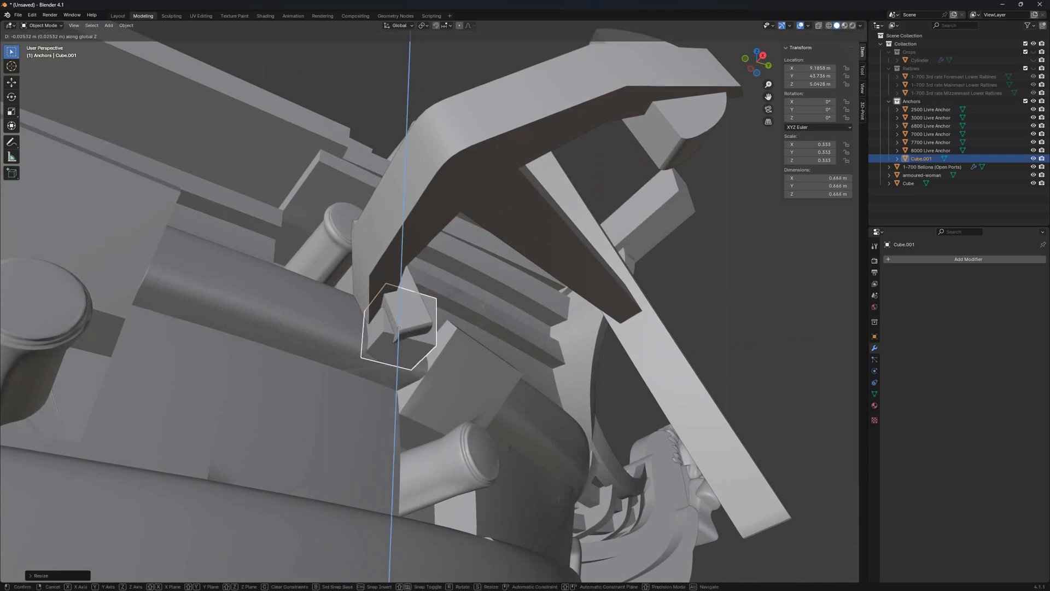
{"action": "left_click", "coordinate": [448, 362]}
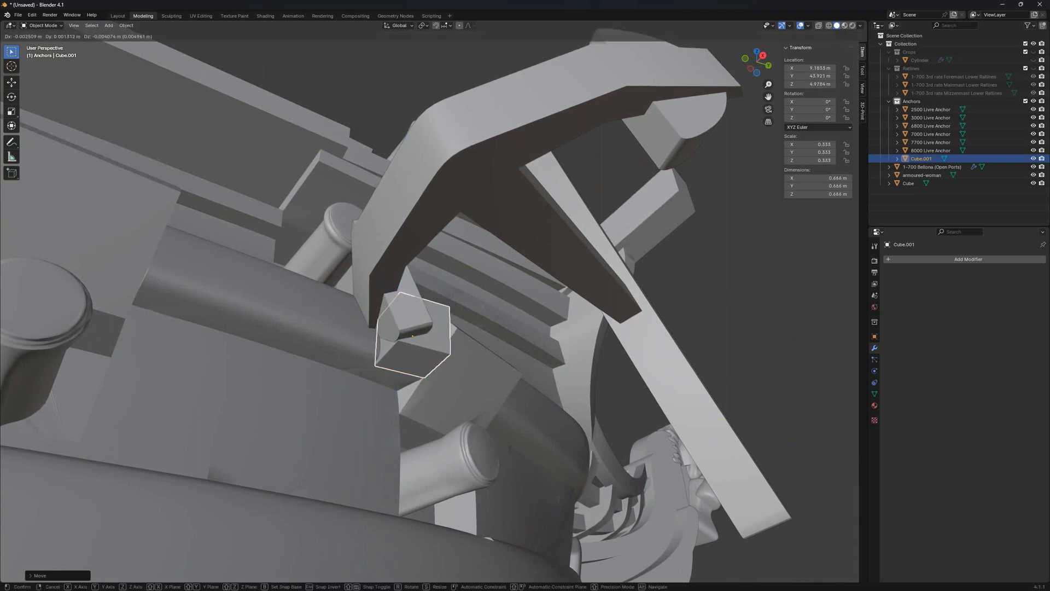
{"action": "left_click", "coordinate": [447, 361]}
{"action": "key", "text": "g"}
{"action": "key", "text": "x"}
{"action": "left_click", "coordinate": [446, 361]}
{"action": "middle_click_drag", "start_coordinate": [446, 361], "coordinate": [411, 375]}
Move the cube's forward side vertices along Y to about 0.05 local, narrowing the block to the fluke's width
{"action": "key", "text": "Tab"}
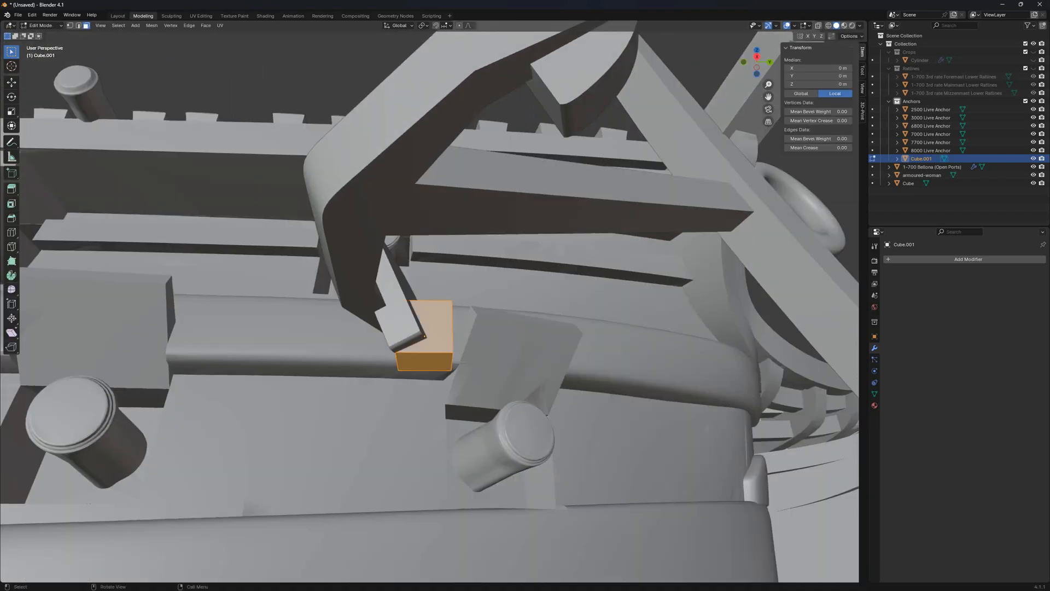
{"action": "key", "text": "shift+z"}
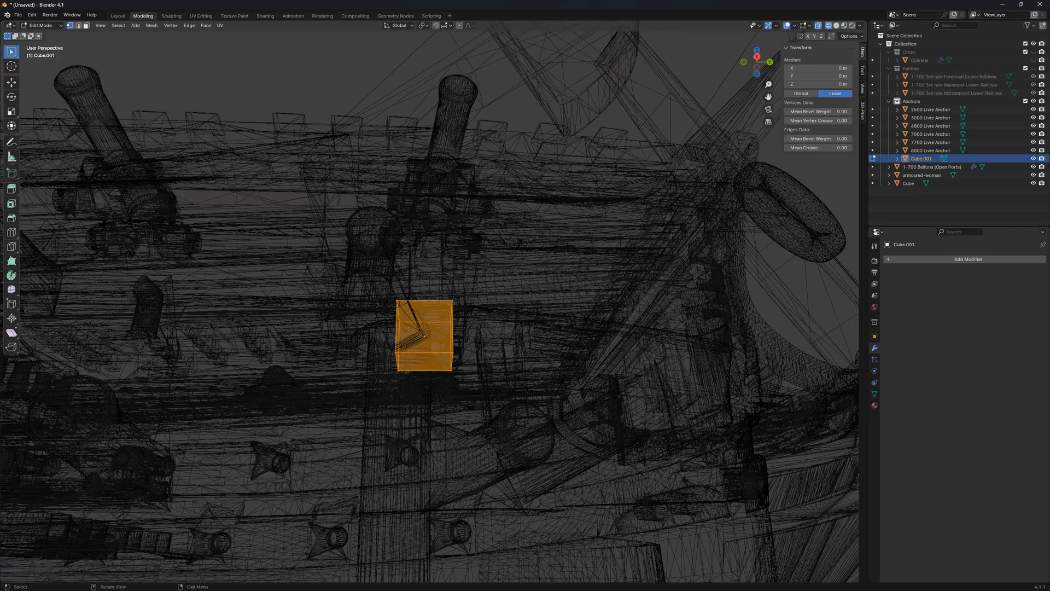
{"action": "left_click_drag", "start_coordinate": [426, 252], "coordinate": [493, 417]}
{"action": "key", "text": "shift+z"}
{"action": "middle_click_drag", "start_coordinate": [481, 394], "coordinate": [470, 371]}
{"action": "scroll", "coordinate": [469, 370], "scroll_direction": "up", "scroll_amount": 3}
{"action": "key", "text": "g"}
{"action": "key", "text": "y"}
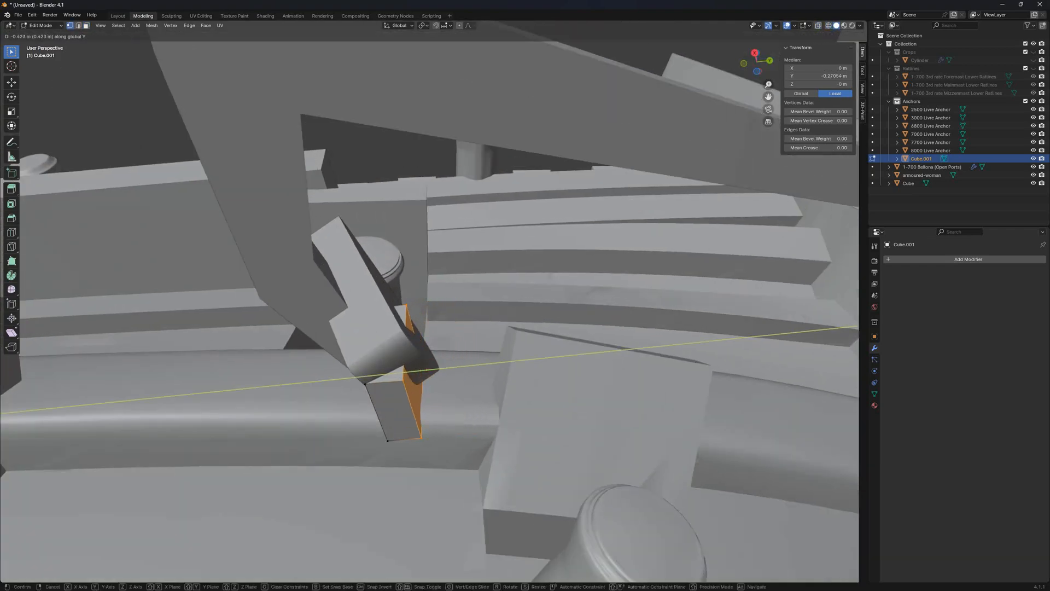
{"action": "left_click", "coordinate": [465, 372]}
Select the block's upper vertices and move them along Z to reduce its height under the fluke
{"action": "key", "text": "z"}
{"action": "middle_click_drag", "start_coordinate": [459, 361], "coordinate": [463, 394]}
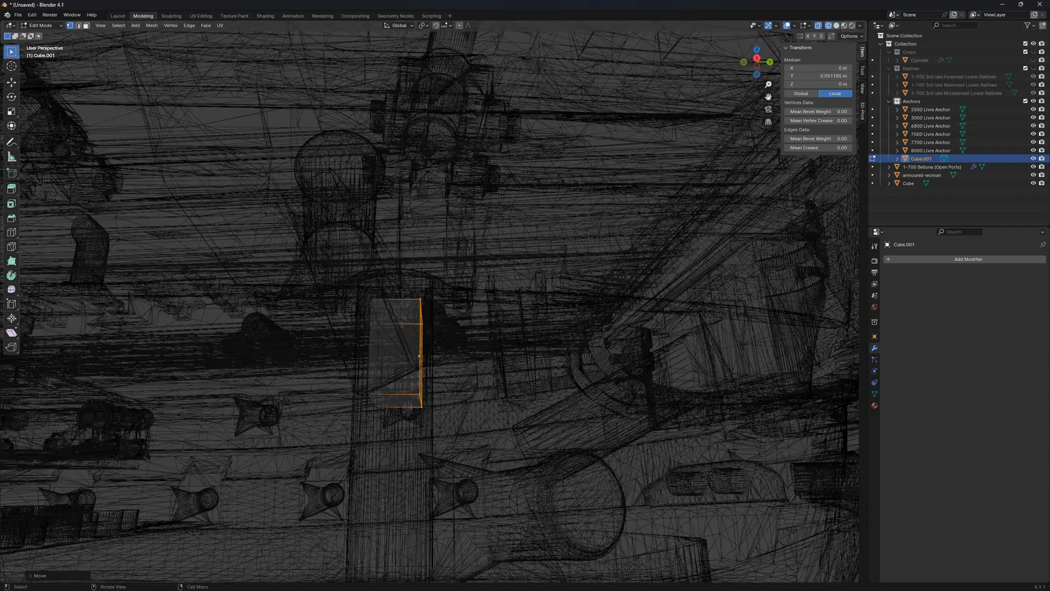
{"action": "left_click_drag", "start_coordinate": [308, 262], "coordinate": [486, 364]}
{"action": "key", "text": "z"}
{"action": "left_click", "coordinate": [539, 364]}
{"action": "middle_click_drag", "start_coordinate": [525, 363], "coordinate": [492, 339]}
{"action": "key", "text": "g"}
{"action": "key", "text": "z"}
{"action": "left_click", "coordinate": [481, 383]}
Slope the block by moving a further set of its vertices along Z
{"action": "mouse_move", "coordinate": [482, 383]}
{"action": "middle_mouse_down"}
{"action": "mouse_move", "coordinate": [422, 401]}
{"action": "mouse_move", "coordinate": [367, 438]}
{"action": "middle_mouse_up"}
{"action": "key", "text": "shift+z"}
{"action": "key", "text": "a"}
{"action": "left_click", "coordinate": [521, 365]}
{"action": "key", "text": "shift+z"}
{"action": "key", "text": "g"}
{"action": "key", "text": "z"}
{"action": "left_click", "coordinate": [393, 430]}
Extrude the block's hull-side face inward so it reaches into the hull
{"action": "key", "text": "shift+z"}
{"action": "key", "text": "a"}
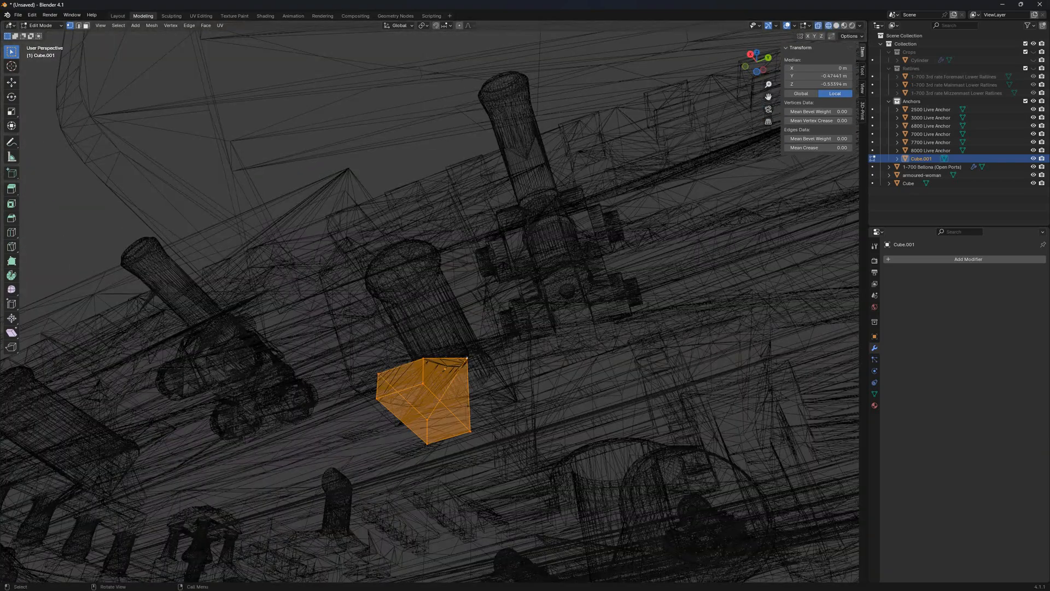
{"action": "middle_click_drag", "start_coordinate": [420, 368], "coordinate": [433, 365]}
{"action": "left_click_drag", "start_coordinate": [466, 433], "coordinate": [505, 464]}
{"action": "left_click", "coordinate": [484, 361], "text": "shift"}
{"action": "key", "text": "shift+z"}
{"action": "key", "text": "e"}
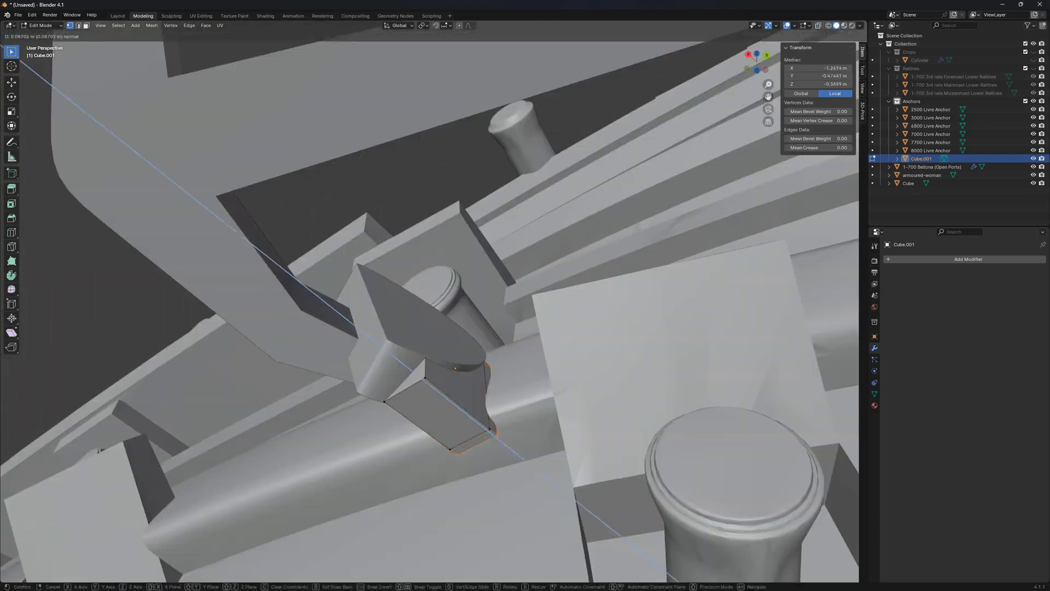
{"action": "left_click", "coordinate": [517, 394]}
{"action": "middle_click_drag", "start_coordinate": [492, 377], "coordinate": [454, 377]}
{"action": "left_click", "coordinate": [425, 394]}
{"action": "key", "text": "g"}
{"action": "key", "text": "z"}
{"action": "key", "text": "Escape"}
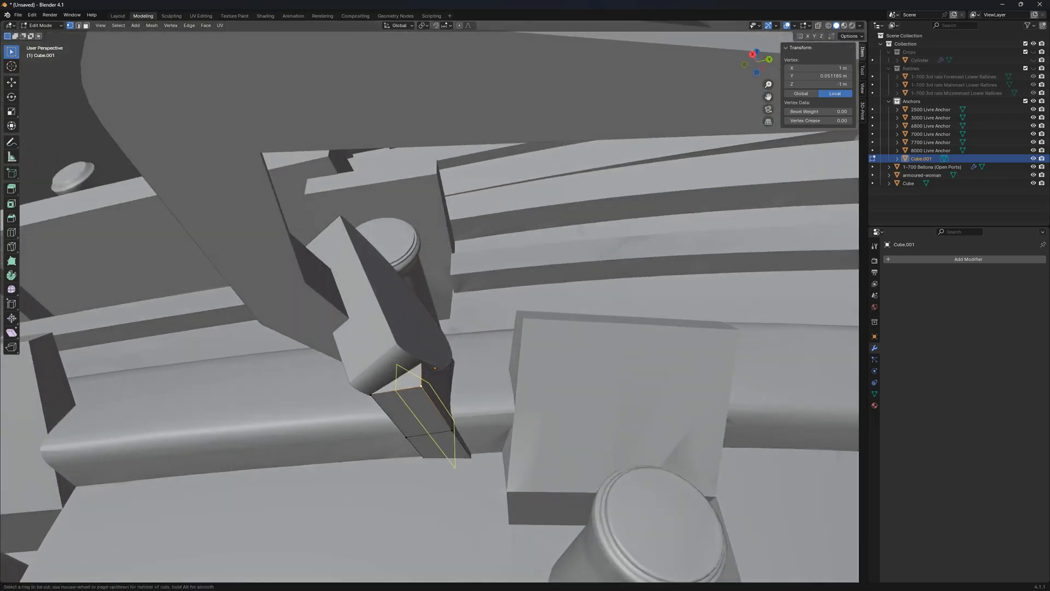
Add a centred loop cut along the block and raise the underside's outer forward corner vertex to about -0.46 local Z
{"action": "left_click", "coordinate": [408, 388]}
{"action": "right_click", "coordinate": [407, 388]}
{"action": "key", "text": "g"}
{"action": "key", "text": "z"}
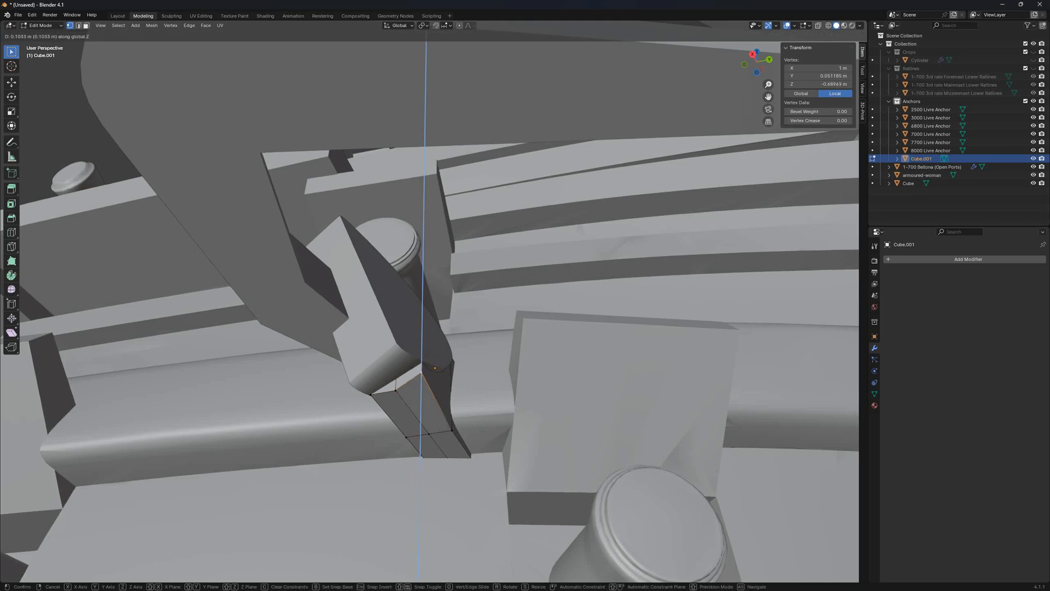
{"action": "left_click", "coordinate": [421, 365]}
{"action": "key", "text": "g"}
{"action": "key", "text": "z"}
{"action": "left_click", "coordinate": [422, 363]}
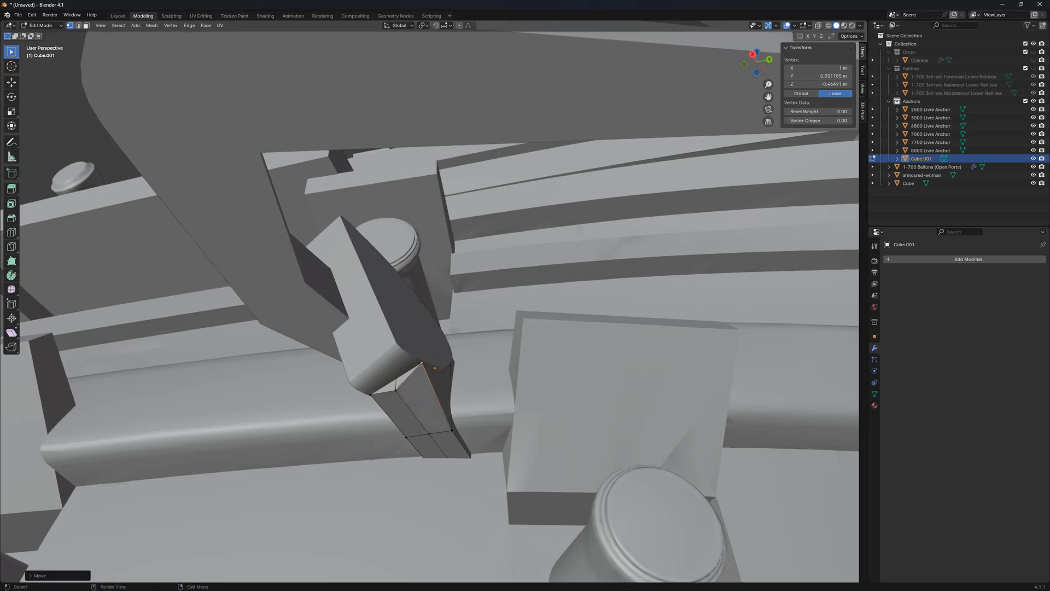
Raise the middle vertex of the underside's outer edge along Z towards the fluke
{"action": "key", "text": "g"}
{"action": "key", "text": "x"}
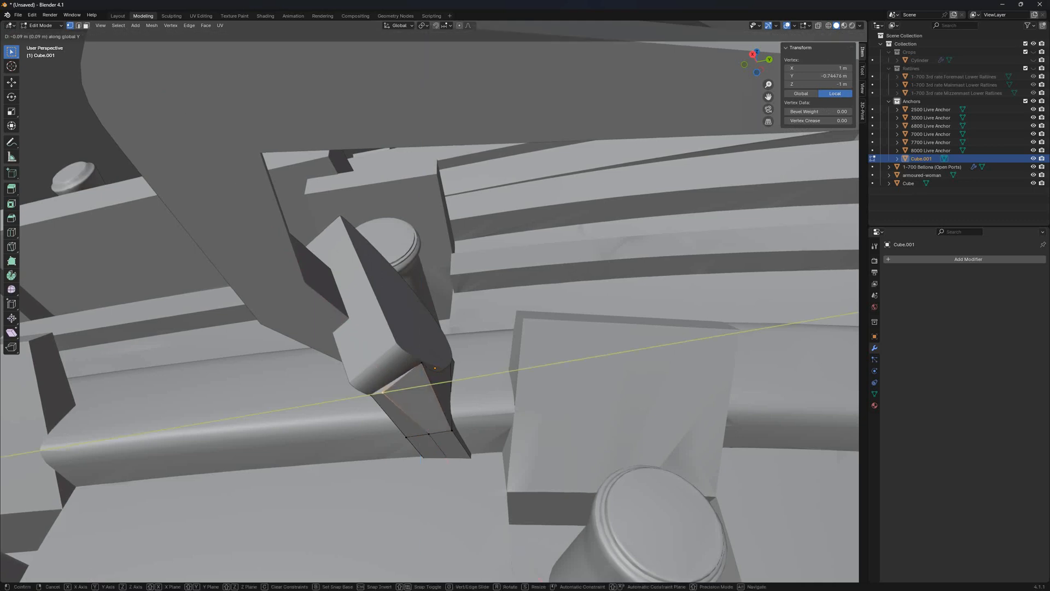
{"action": "key", "text": "z"}
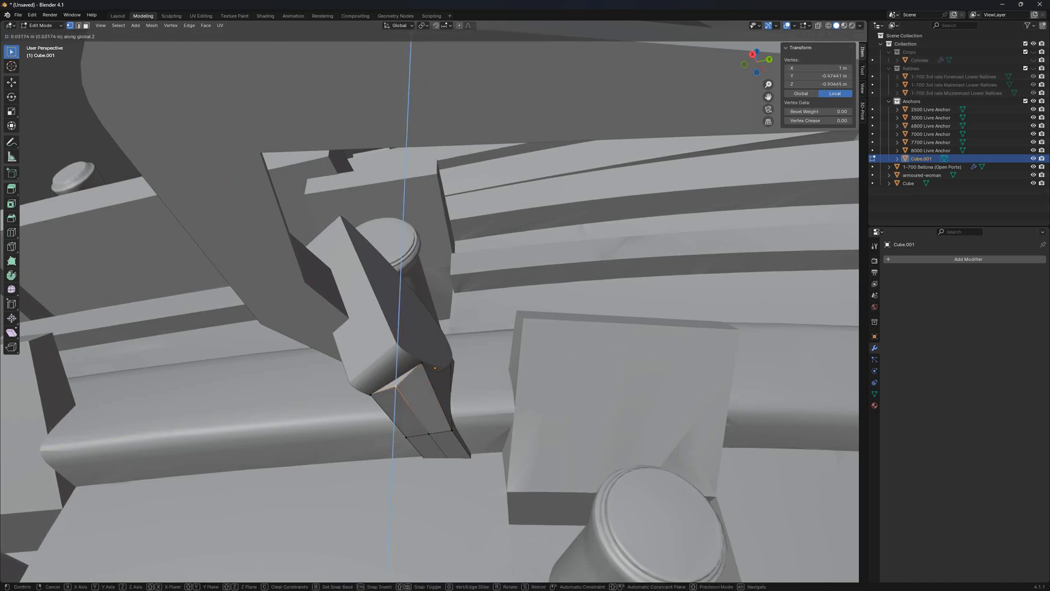
{"action": "left_click", "coordinate": [398, 378]}
{"action": "middle_click_drag", "start_coordinate": [397, 379], "coordinate": [380, 402]}
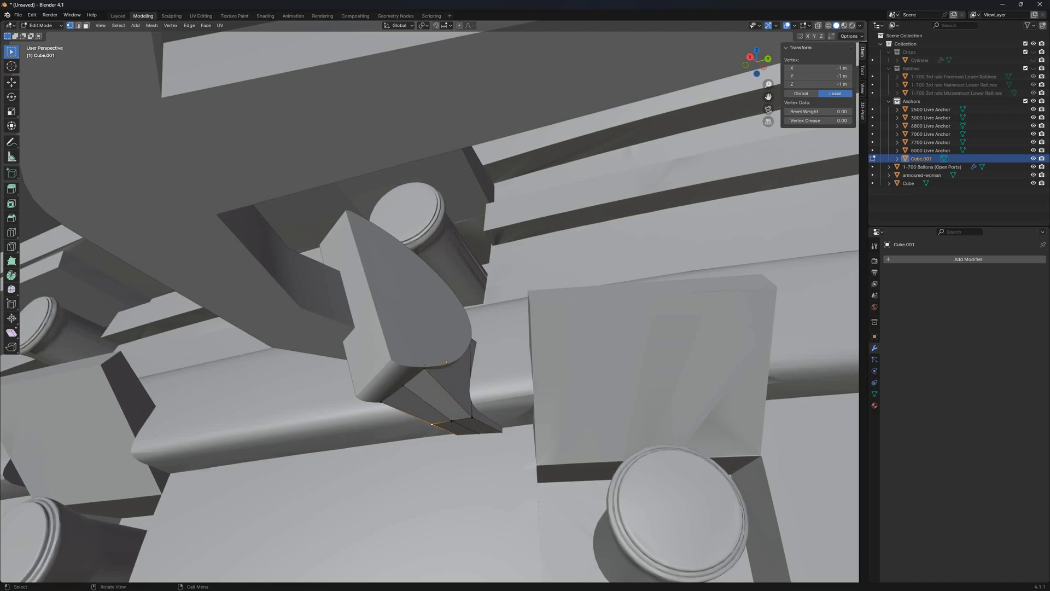
Select the block's underside vertices and lower them along Z to thicken the block
{"action": "middle_click_drag", "start_coordinate": [405, 380], "coordinate": [538, 371]}
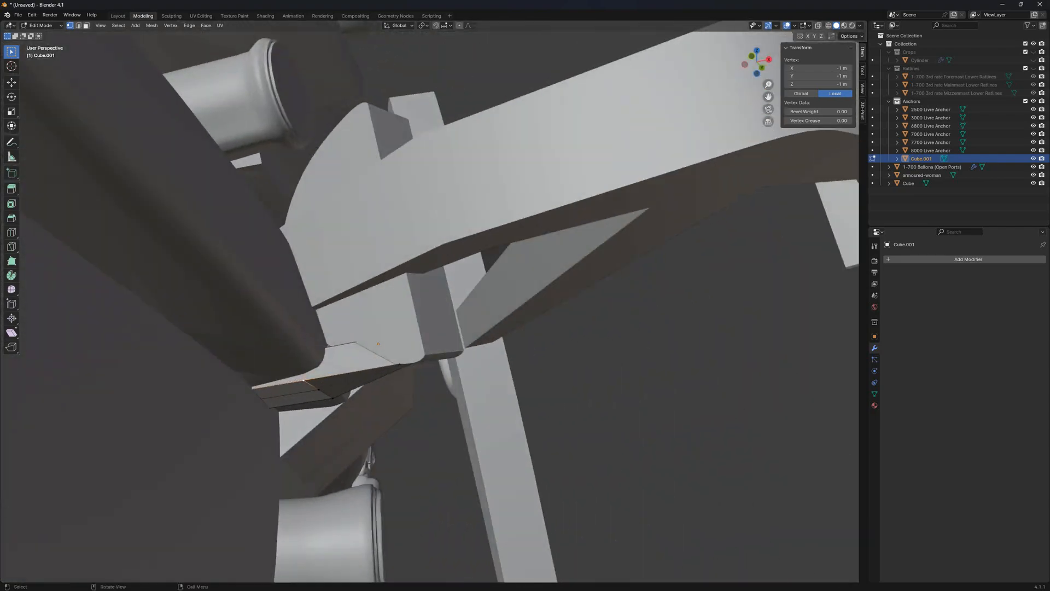
{"action": "middle_click_drag", "start_coordinate": [471, 351], "coordinate": [316, 412]}
{"action": "scroll", "coordinate": [465, 355], "scroll_direction": "up", "scroll_amount": 2}
{"action": "key", "text": "a"}
{"action": "key", "text": "shift+z"}
{"action": "left_click_drag", "start_coordinate": [316, 411], "coordinate": [431, 472]}
{"action": "key", "text": "z"}
{"action": "mouse_move", "coordinate": [438, 460]}
{"action": "middle_mouse_down"}
{"action": "mouse_move", "coordinate": [482, 410]}
{"action": "mouse_move", "coordinate": [586, 382]}
{"action": "middle_mouse_up"}
{"action": "key", "text": "g"}
{"action": "key", "text": "z"}
{"action": "left_click", "coordinate": [493, 438]}
{"action": "key", "text": "z"}
{"action": "key", "text": "KP_Decimal"}
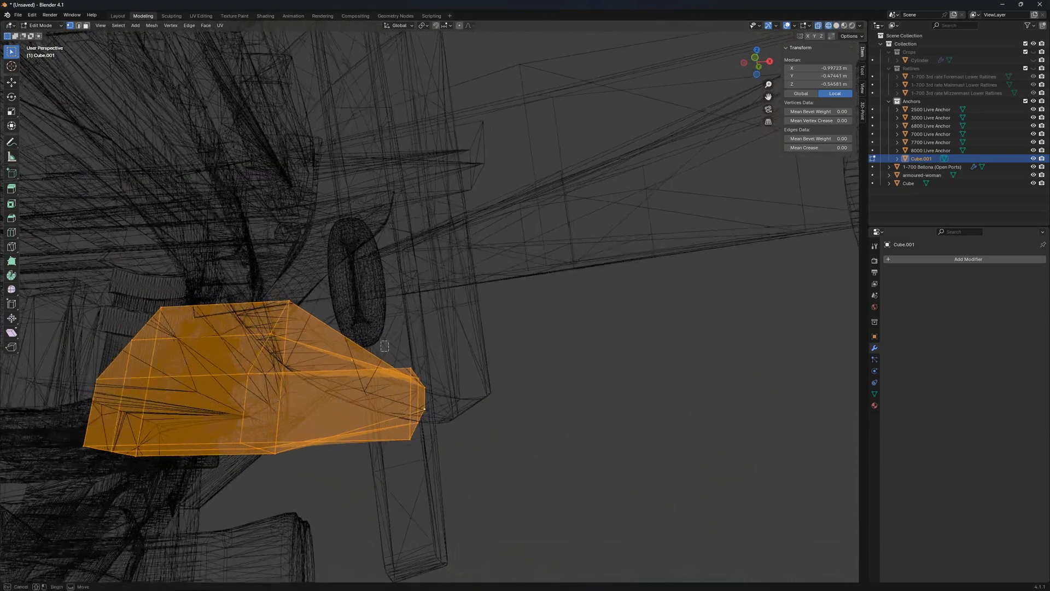
Move the block's outer end outward to about X 1.47 local and along Y to about -0.53 local
{"action": "key", "text": "shift+z"}
{"action": "key", "text": "g"}
{"action": "key", "text": "x"}
{"action": "left_click", "coordinate": [465, 394]}
{"action": "middle_click_drag", "start_coordinate": [465, 394], "coordinate": [329, 333]}
{"action": "key", "text": "g"}
{"action": "key", "text": "x"}
{"action": "left_click", "coordinate": [383, 350]}
{"action": "key", "text": "g"}
{"action": "key", "text": "y"}
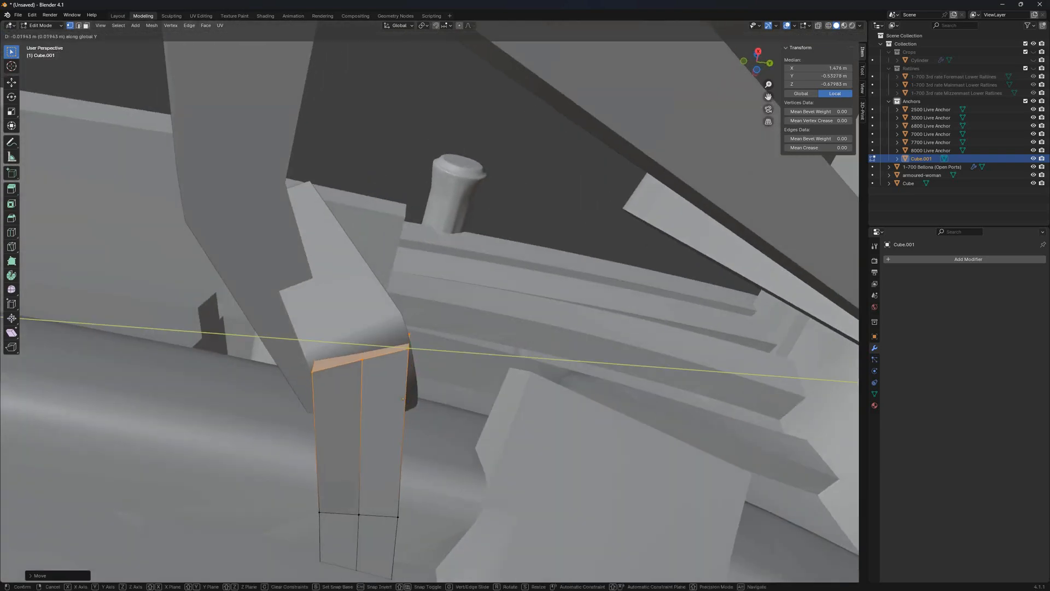
{"action": "left_click", "coordinate": [403, 398]}
Raise the outer end's aft underside corner vertex to about -1.04 local Z
{"action": "left_click", "coordinate": [408, 347]}
{"action": "middle_click_drag", "start_coordinate": [408, 347], "coordinate": [383, 306]}
{"action": "key", "text": "g"}
{"action": "key", "text": "z"}
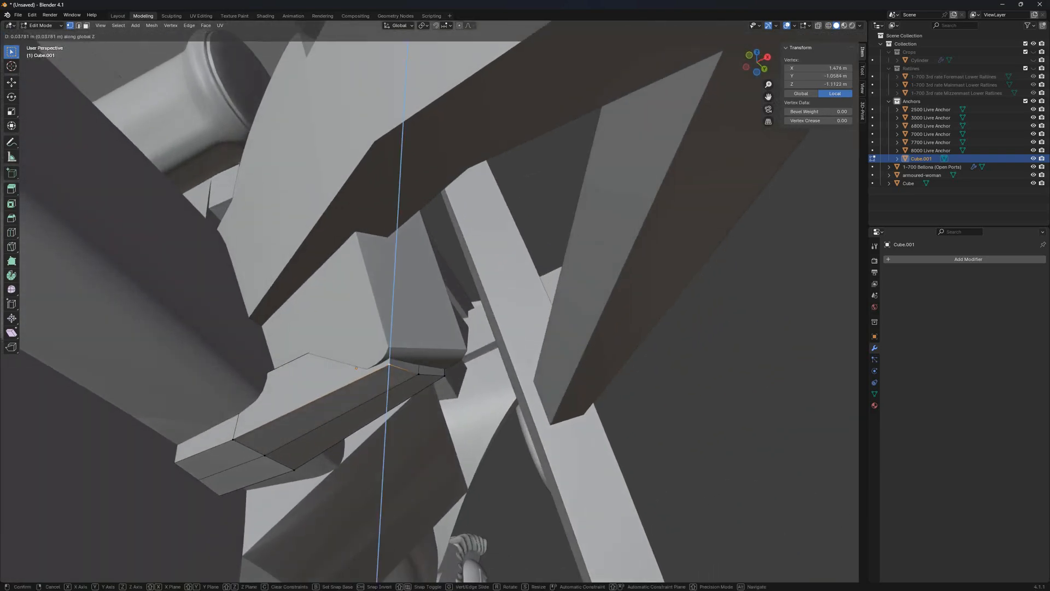
{"action": "left_click", "coordinate": [389, 358]}
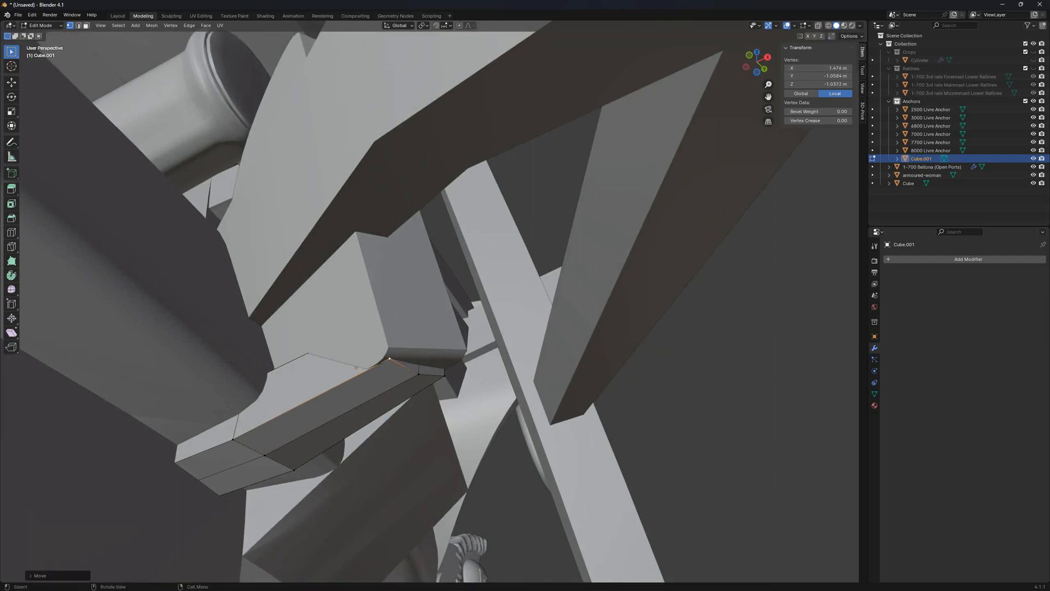
Select the block's hull-side vertices and lower them along Z
{"action": "mouse_move", "coordinate": [390, 359]}
{"action": "middle_mouse_down"}
{"action": "mouse_move", "coordinate": [356, 410]}
{"action": "mouse_move", "coordinate": [333, 419]}
{"action": "mouse_move", "coordinate": [281, 386]}
{"action": "middle_mouse_up"}
{"action": "key", "text": "shift+z"}
{"action": "key", "text": "a"}
{"action": "left_click", "coordinate": [253, 392]}
{"action": "key", "text": "shift+z"}
{"action": "key", "text": "g"}
{"action": "key", "text": "z"}
{"action": "left_click", "coordinate": [250, 453]}
Raise the middle and forward corner vertices of the outer end along Z to follow the fluke's underside
{"action": "key", "text": "Tab"}
{"action": "key", "text": "Tab"}
{"action": "left_click", "coordinate": [372, 390]}
{"action": "key", "text": "g"}
{"action": "key", "text": "z"}
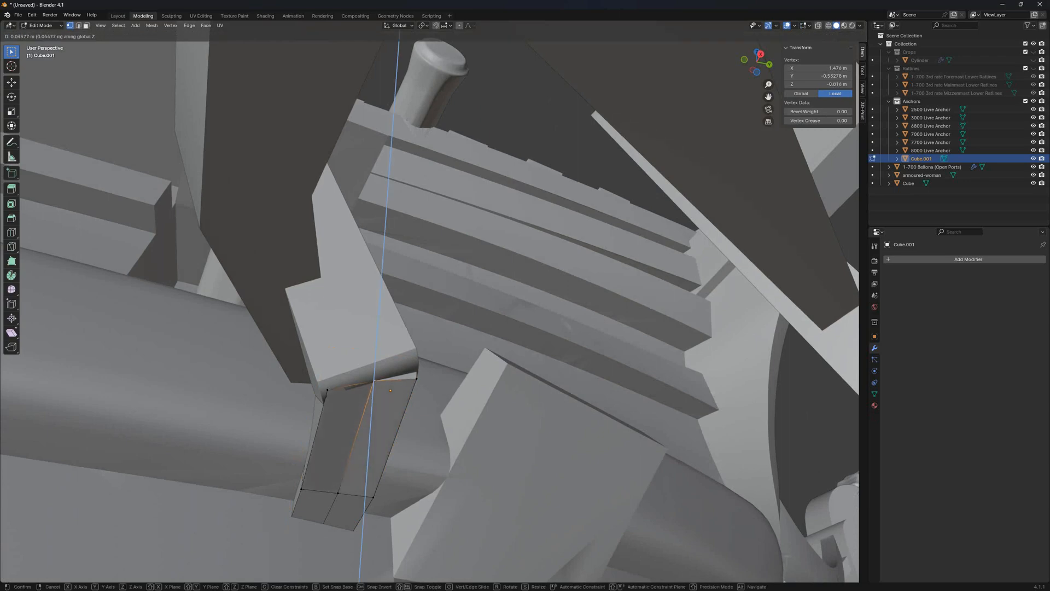
{"action": "left_click", "coordinate": [374, 381]}
{"action": "key", "text": "g"}
{"action": "key", "text": "z"}
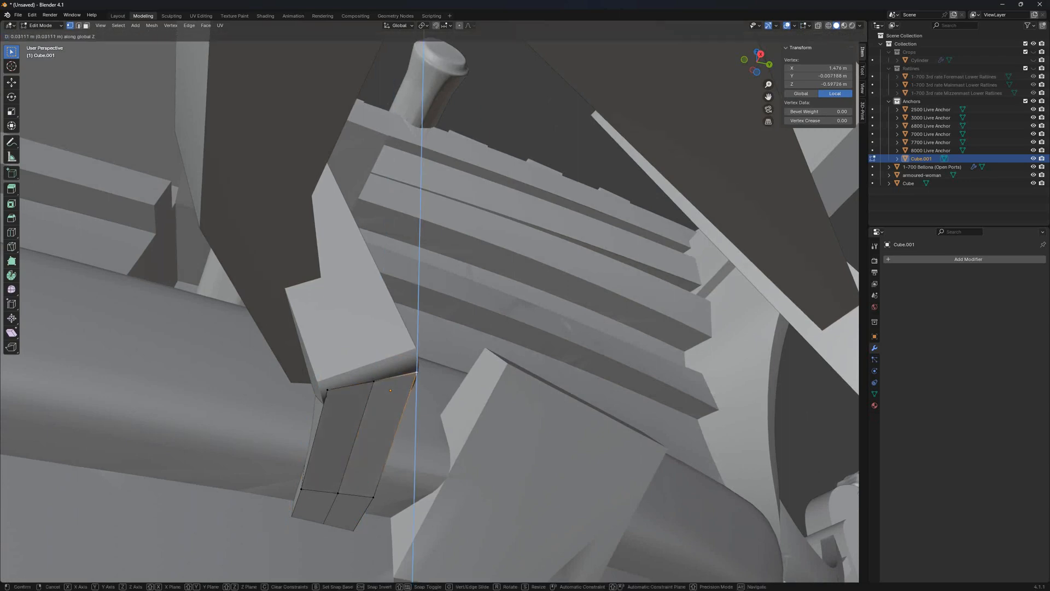
{"action": "left_click", "coordinate": [416, 372]}
{"action": "key", "text": "g"}
{"action": "key", "text": "z"}
{"action": "left_click", "coordinate": [416, 373]}
Inspect the block's fit against the fluke and nudge the outer forward corner vertex along Y
{"action": "key", "text": "Tab"}
{"action": "middle_click_drag", "start_coordinate": [417, 372], "coordinate": [331, 432]}
{"action": "scroll", "coordinate": [383, 391], "scroll_direction": "down", "scroll_amount": 7}
{"action": "scroll", "coordinate": [353, 390], "scroll_direction": "up", "scroll_amount": 7}
{"action": "mouse_move", "coordinate": [383, 392]}
{"action": "middle_mouse_down"}
{"action": "mouse_move", "coordinate": [352, 389]}
{"action": "mouse_move", "coordinate": [382, 385]}
{"action": "mouse_move", "coordinate": [371, 387]}
{"action": "middle_mouse_up"}
{"action": "key", "text": "Tab"}
{"action": "key", "text": "g"}
{"action": "key", "text": "y"}
{"action": "left_click", "coordinate": [383, 386]}
{"action": "key", "text": "Tab"}
Add a plane at the origin and scale it up uniformly to about 132 m, covering the whole hull
{"action": "scroll", "coordinate": [383, 386], "scroll_direction": "down", "scroll_amount": 7}
{"action": "scroll", "coordinate": [383, 383], "scroll_direction": "down", "scroll_amount": 6}
{"action": "scroll", "coordinate": [383, 383], "scroll_direction": "up", "scroll_amount": 2}
{"action": "left_click", "coordinate": [371, 377]}
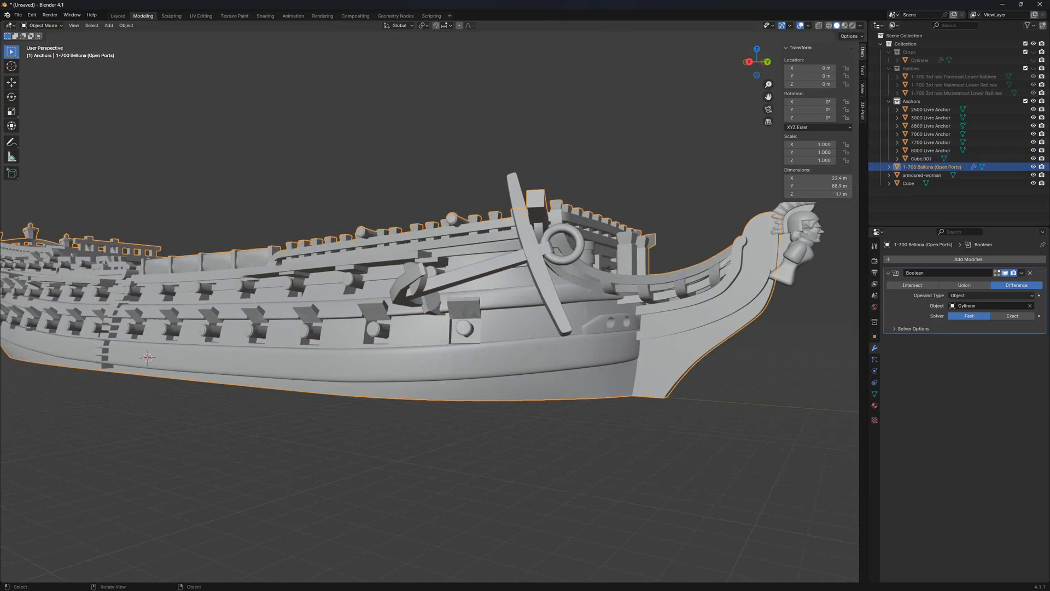
{"action": "left_click", "coordinate": [372, 449]}
{"action": "key", "text": "shift+a"}
{"action": "left_click", "coordinate": [394, 415]}
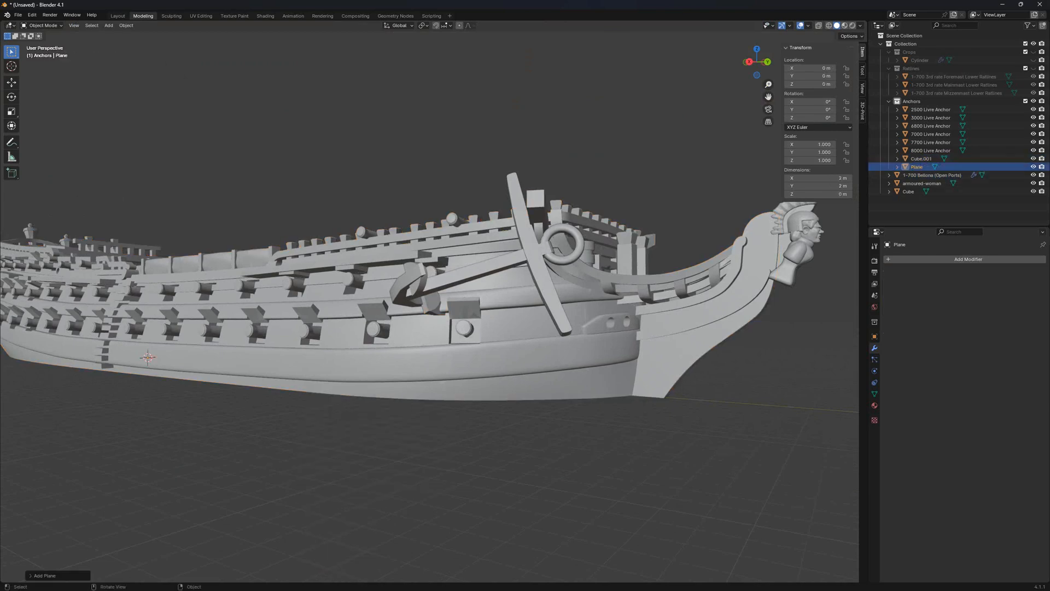
{"action": "scroll", "coordinate": [416, 421], "scroll_direction": "down", "scroll_amount": 3}
{"action": "key", "text": "s"}
{"action": "left_click", "coordinate": [597, 463]}
{"action": "key", "text": "s"}
{"action": "left_click", "coordinate": [646, 454]}
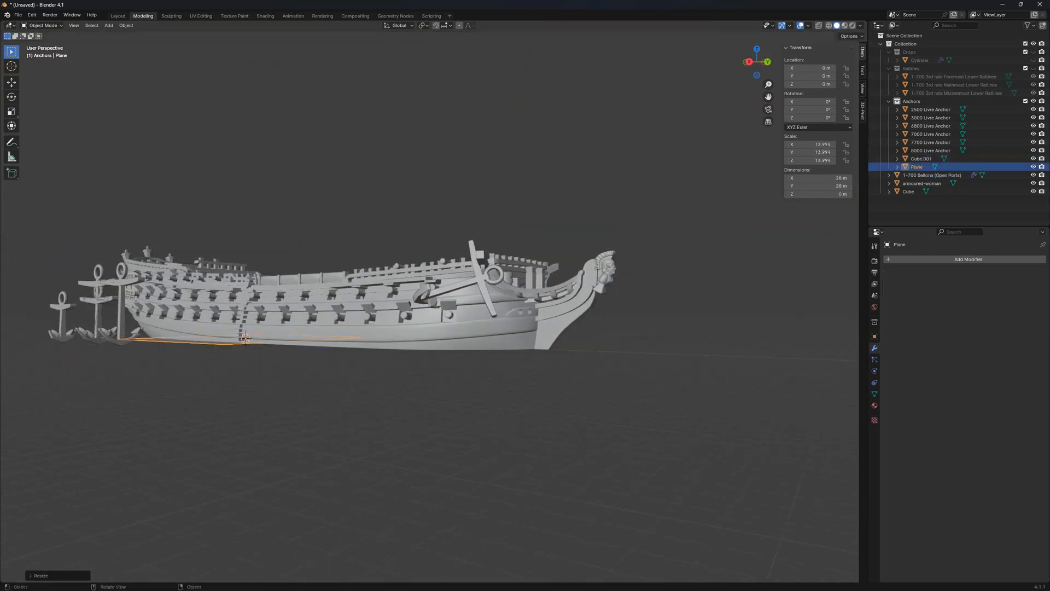
{"action": "key", "text": "s"}
{"action": "left_click", "coordinate": [703, 442]}
{"action": "key", "text": "s"}
{"action": "left_click", "coordinate": [700, 446]}
{"action": "middle_click_drag", "start_coordinate": [695, 444], "coordinate": [684, 416]}
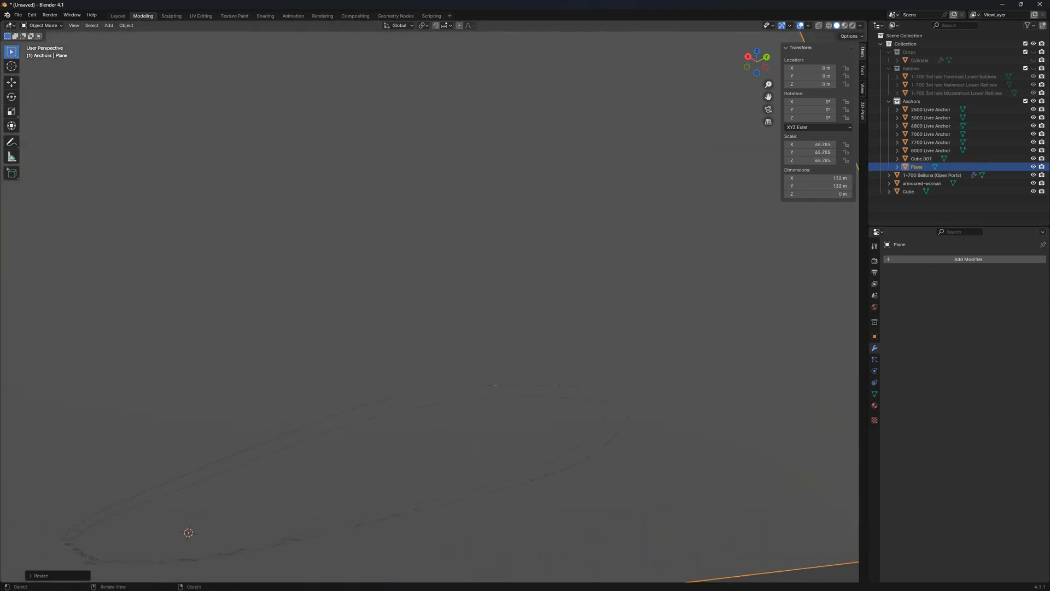
Raise the plane along Z to about 5.33 m to check the anchor's overhangs level by level, and delete the plane
{"action": "key", "text": "g"}
{"action": "key", "text": "z"}
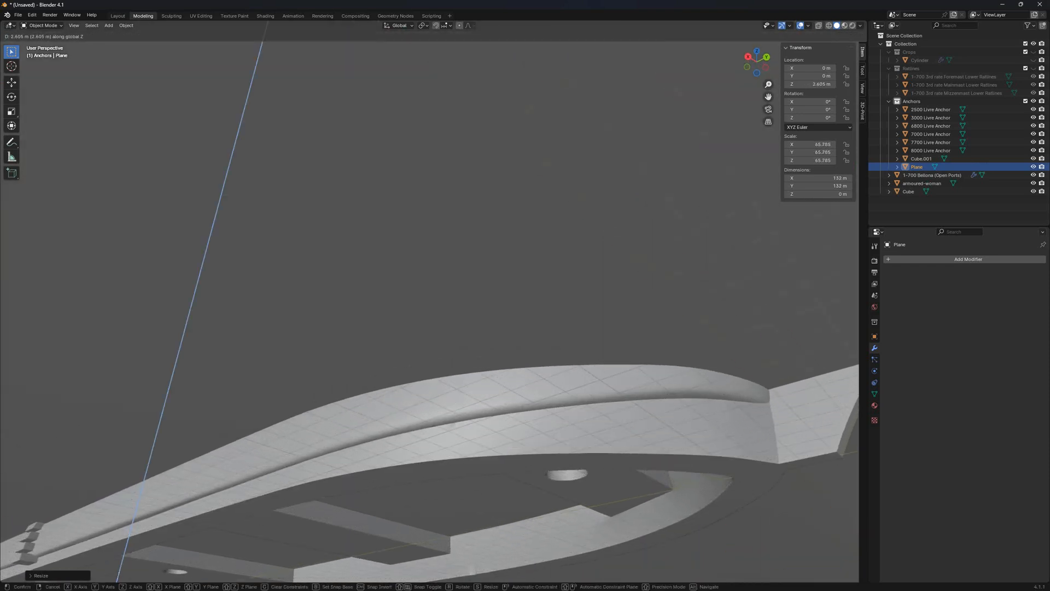
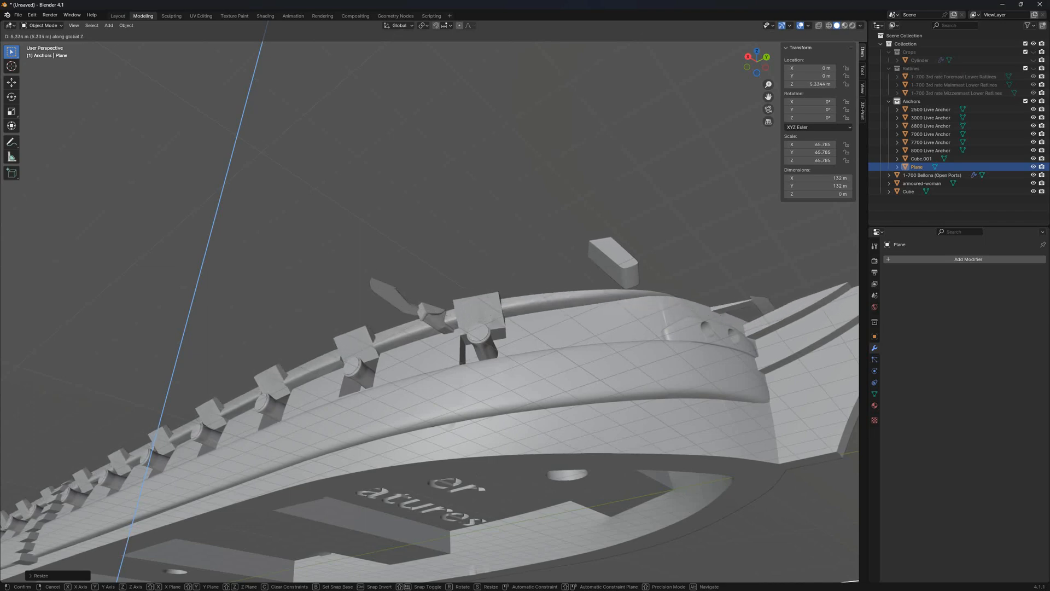
{"action": "left_click", "coordinate": [563, 259]}
{"action": "key", "text": "x"}
{"action": "left_click", "coordinate": [563, 259]}
Join the support block into the 7000 Livre Anchor at the bow
{"action": "middle_click_drag", "start_coordinate": [562, 258], "coordinate": [618, 254]}
{"action": "scroll", "coordinate": [580, 322], "scroll_direction": "down", "scroll_amount": 9}
{"action": "scroll", "coordinate": [610, 301], "scroll_direction": "up", "scroll_amount": 7}
{"action": "scroll", "coordinate": [618, 254], "scroll_direction": "up", "scroll_amount": 8}
{"action": "left_click", "coordinate": [420, 335]}
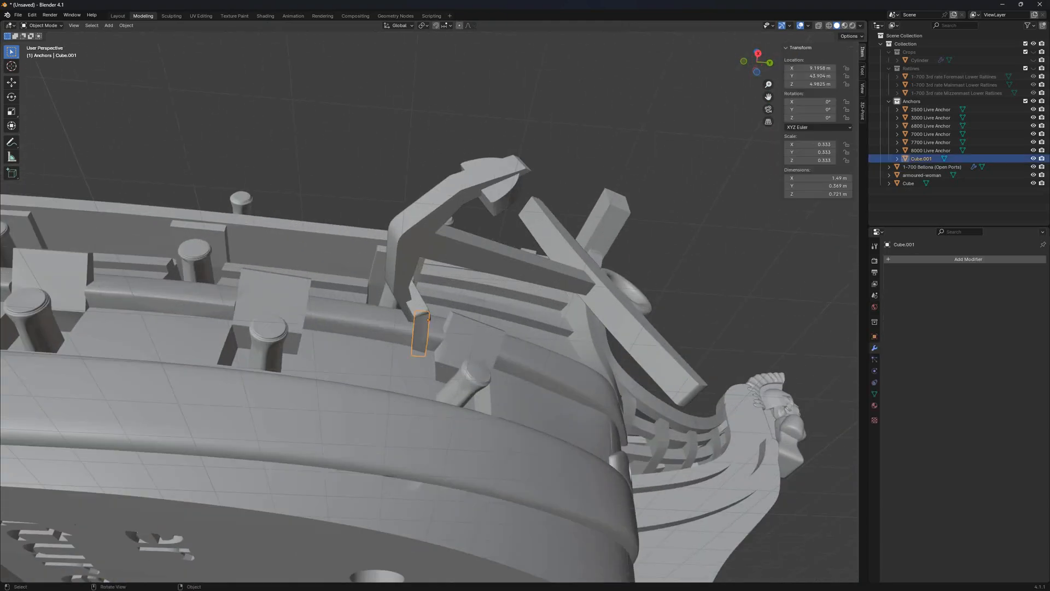
{"action": "left_click", "coordinate": [543, 271], "text": "shift"}
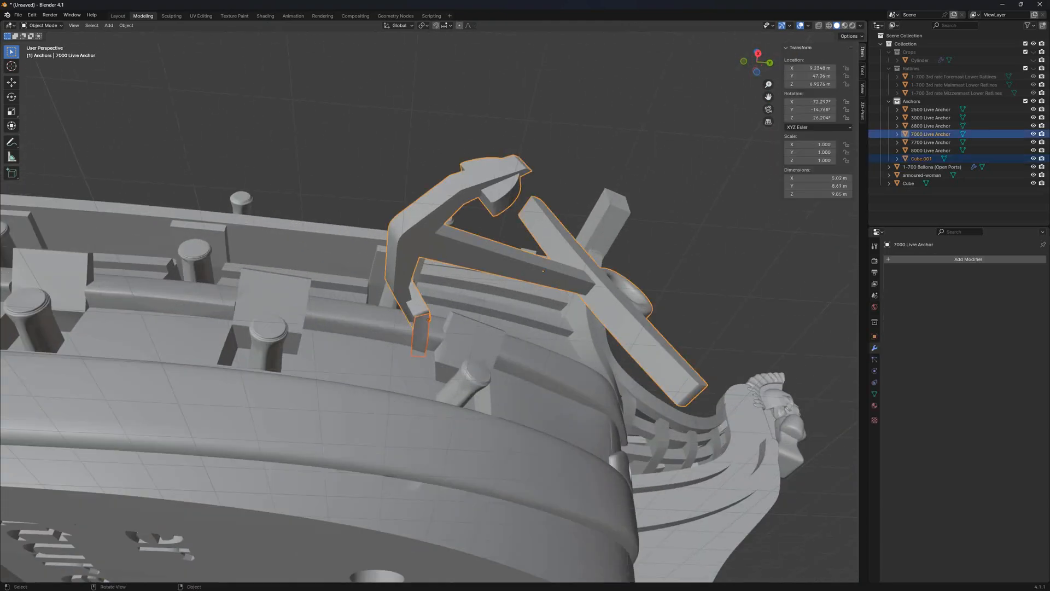
{"action": "key", "text": "ctrl+j"}
Add an X-axis Mirror modifier to the 7000 Livre Anchor with 1-700 Bellona (Open Ports) as the mirror object
{"action": "middle_click_drag", "start_coordinate": [543, 271], "coordinate": [433, 350]}
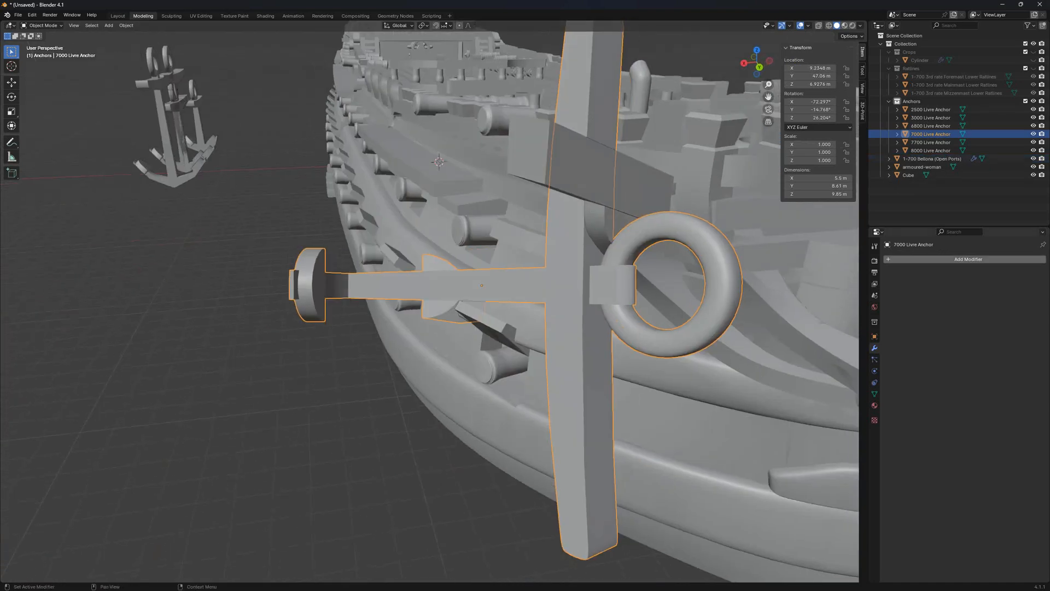
{"action": "left_click", "coordinate": [925, 260]}
{"action": "type", "text": "mi"}
{"action": "left_click", "coordinate": [923, 272]}
{"action": "scroll", "coordinate": [572, 302], "scroll_direction": "down", "scroll_amount": 4}
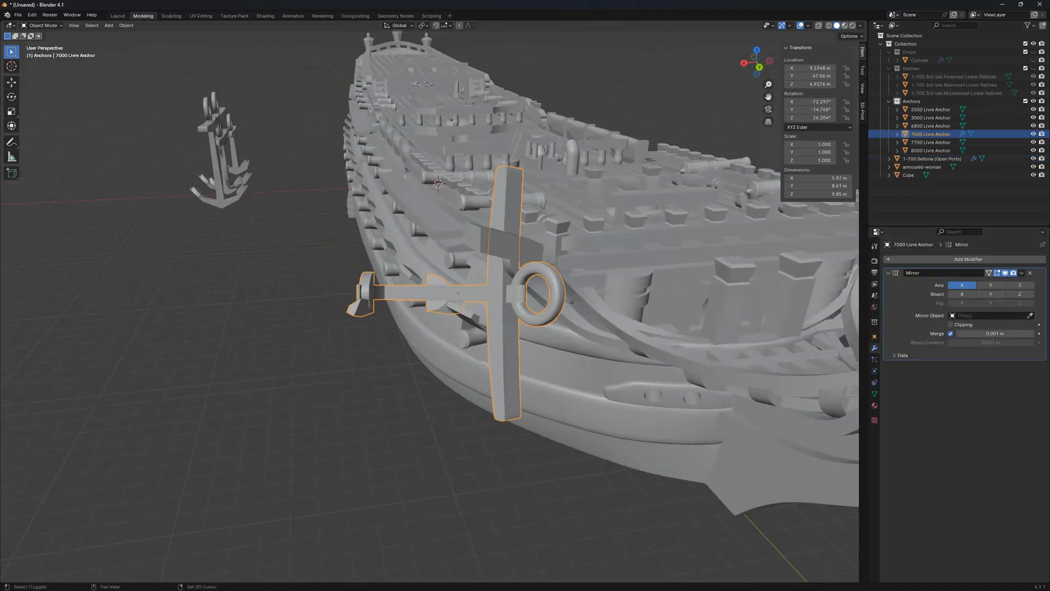
{"action": "middle_click_drag", "start_coordinate": [572, 302], "coordinate": [481, 296]}
{"action": "left_click", "coordinate": [591, 284]}
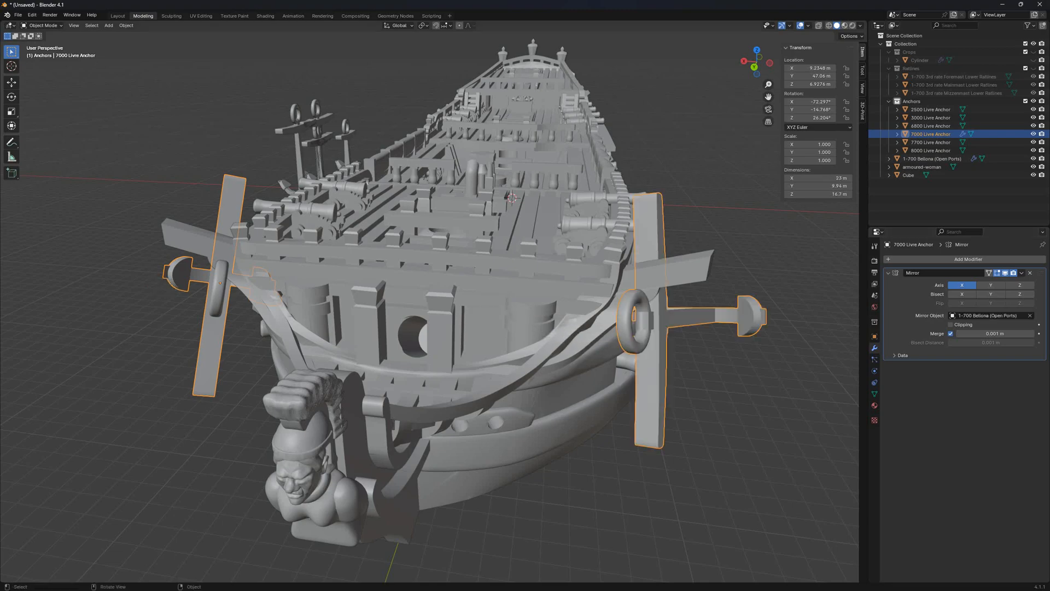
Inspect the mirrored 7000 Livre Anchors and their fit against the bow from several angles
{"action": "middle_click_drag", "start_coordinate": [591, 306], "coordinate": [465, 257]}
{"action": "left_click", "coordinate": [438, 383]}
{"action": "middle_click_drag", "start_coordinate": [394, 306], "coordinate": [618, 301]}
{"action": "left_click", "coordinate": [629, 148]}
{"action": "middle_click_drag", "start_coordinate": [547, 306], "coordinate": [451, 364]}
{"action": "scroll", "coordinate": [465, 281], "scroll_direction": "up", "scroll_amount": 2}
{"action": "scroll", "coordinate": [492, 314], "scroll_direction": "down", "scroll_amount": 5}
{"action": "scroll", "coordinate": [495, 363], "scroll_direction": "up", "scroll_amount": 2}
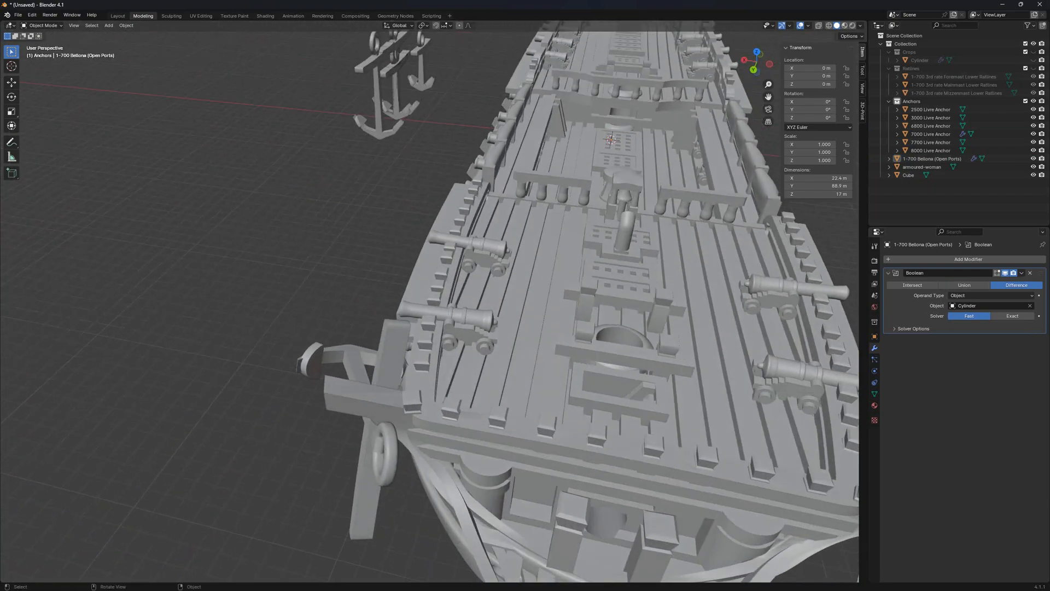
Rotate the 7000 Livre Anchor at the bow freehand to about -73.7° X, -19.3° Y and 25.2° Z
{"action": "left_click", "coordinate": [384, 408]}
{"action": "middle_click_drag", "start_coordinate": [384, 407], "coordinate": [350, 408]}
{"action": "scroll", "coordinate": [350, 408], "scroll_direction": "up", "scroll_amount": 2}
{"action": "middle_click_drag", "start_coordinate": [580, 434], "coordinate": [475, 314]}
{"action": "key", "text": "r"}
{"action": "left_click", "coordinate": [498, 314]}
{"action": "scroll", "coordinate": [475, 314], "scroll_direction": "up", "scroll_amount": 3}
{"action": "key", "text": "r"}
{"action": "left_click", "coordinate": [469, 354]}
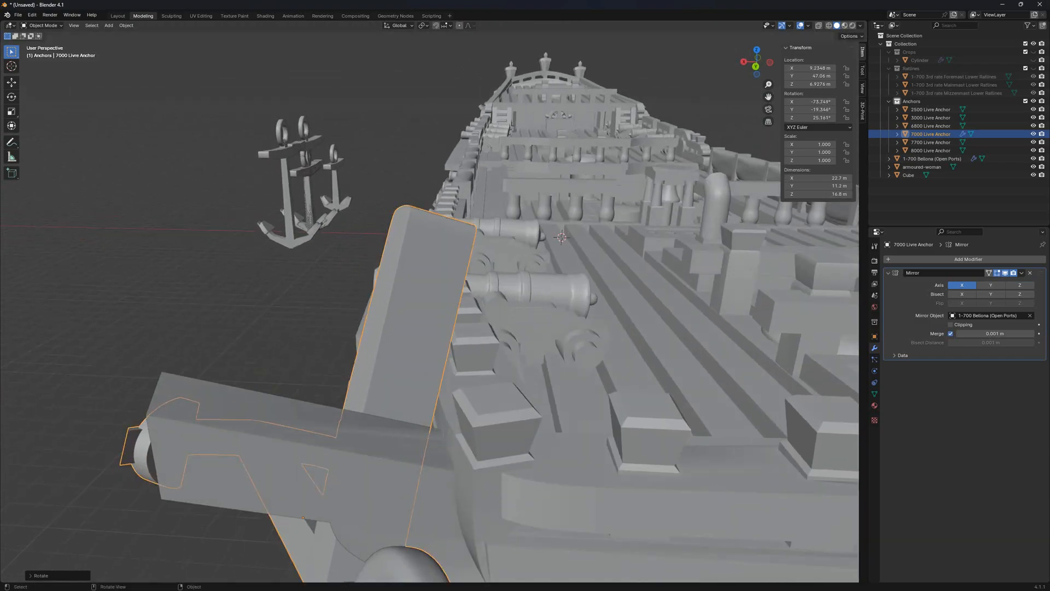
Select the lower vertices of the support block under the anchor's inner fluke and move them along Z in the mesh
{"action": "middle_click_drag", "start_coordinate": [469, 354], "coordinate": [520, 303]}
{"action": "scroll", "coordinate": [520, 303], "scroll_direction": "up", "scroll_amount": 3}
{"action": "key", "text": "Tab"}
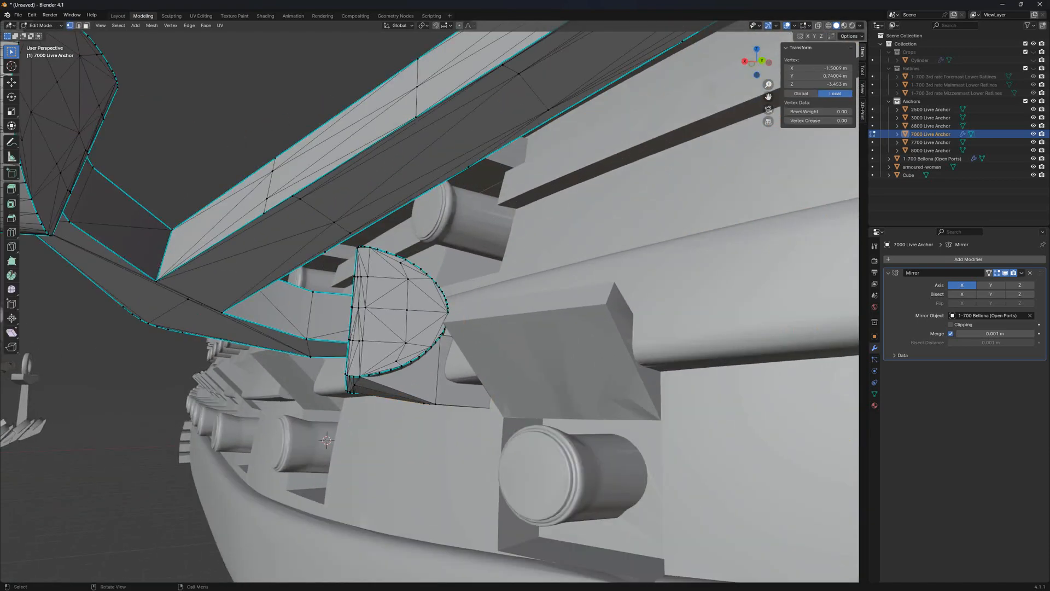
{"action": "key", "text": "shift+z"}
{"action": "key", "text": "a"}
{"action": "key", "text": "ctrl+z"}
{"action": "left_click_drag", "start_coordinate": [408, 394], "coordinate": [528, 441]}
{"action": "key", "text": "shift+z"}
{"action": "key", "text": "KP_3"}
{"action": "key", "text": "ctrl+KP_1"}
{"action": "key", "text": "shift+z"}
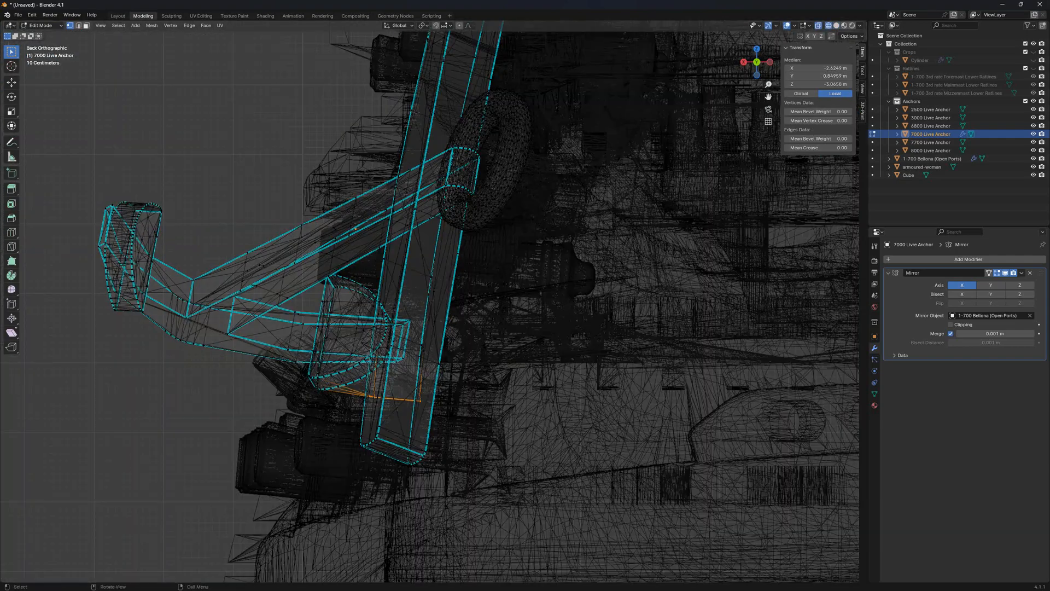
{"action": "key", "text": "g"}
{"action": "key", "text": "z"}
{"action": "left_click", "coordinate": [528, 435]}
{"action": "key", "text": "shift+z"}
{"action": "key", "text": "Tab"}
{"action": "scroll", "coordinate": [529, 435], "scroll_direction": "down", "scroll_amount": 2}
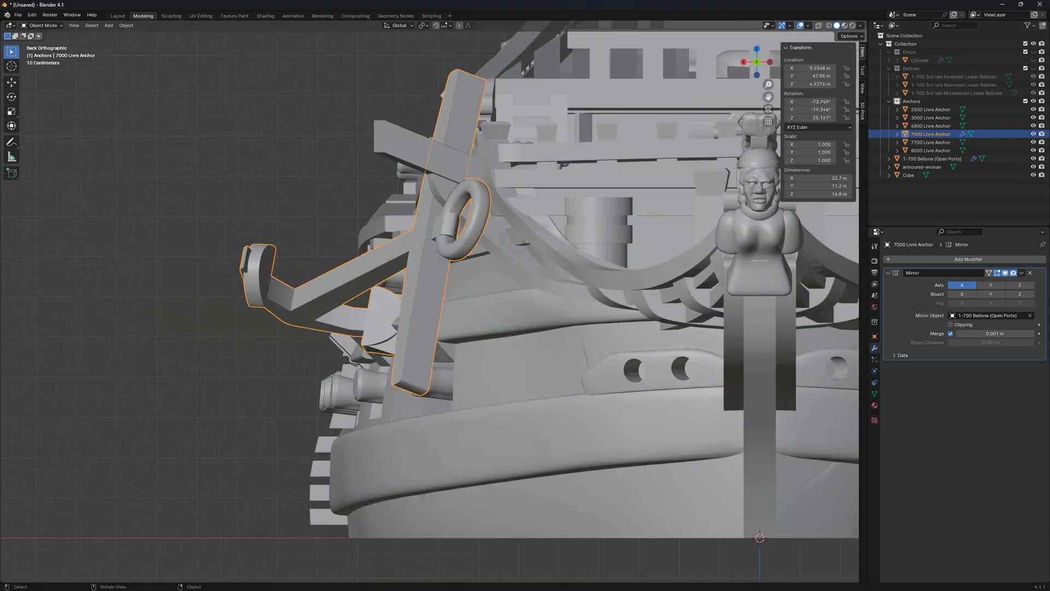
Delete the spare anchors standing beside the hull, keeping the fitted 7000 Livre Anchor
{"action": "mouse_move", "coordinate": [528, 435]}
{"action": "middle_mouse_down"}
{"action": "mouse_move", "coordinate": [586, 468]}
{"action": "mouse_move", "coordinate": [542, 427]}
{"action": "middle_mouse_up"}
{"action": "scroll", "coordinate": [585, 468], "scroll_direction": "down", "scroll_amount": 6}
{"action": "key", "text": "alt+a"}
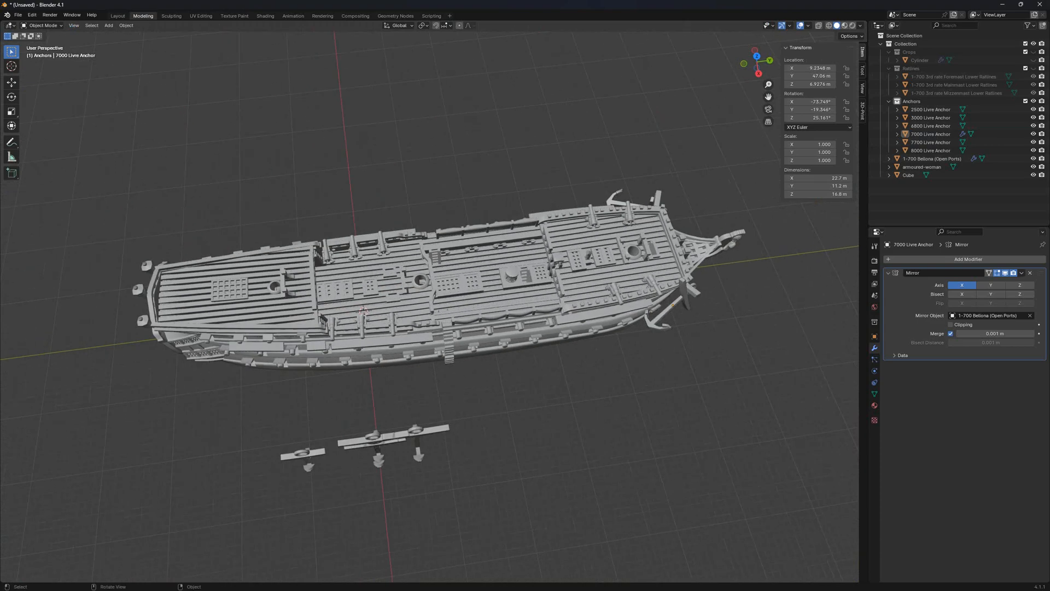
{"action": "left_click_drag", "start_coordinate": [174, 391], "coordinate": [537, 548]}
{"action": "key", "text": "x"}
{"action": "left_click", "coordinate": [517, 529]}
Review the whole ship, checking the decks, gunports and the fitted bow anchors
{"action": "middle_click_drag", "start_coordinate": [517, 529], "coordinate": [183, 361]}
{"action": "scroll", "coordinate": [519, 476], "scroll_direction": "up", "scroll_amount": 1}
{"action": "scroll", "coordinate": [530, 461], "scroll_direction": "up", "scroll_amount": 5}
{"action": "middle_click_drag", "start_coordinate": [438, 328], "coordinate": [684, 227]}
{"action": "scroll", "coordinate": [594, 373], "scroll_direction": "up", "scroll_amount": 2}
{"action": "scroll", "coordinate": [599, 338], "scroll_direction": "down", "scroll_amount": 2}
{"action": "scroll", "coordinate": [599, 338], "scroll_direction": "down", "scroll_amount": 6}
{"action": "middle_click_drag", "start_coordinate": [270, 349], "coordinate": [307, 326]}
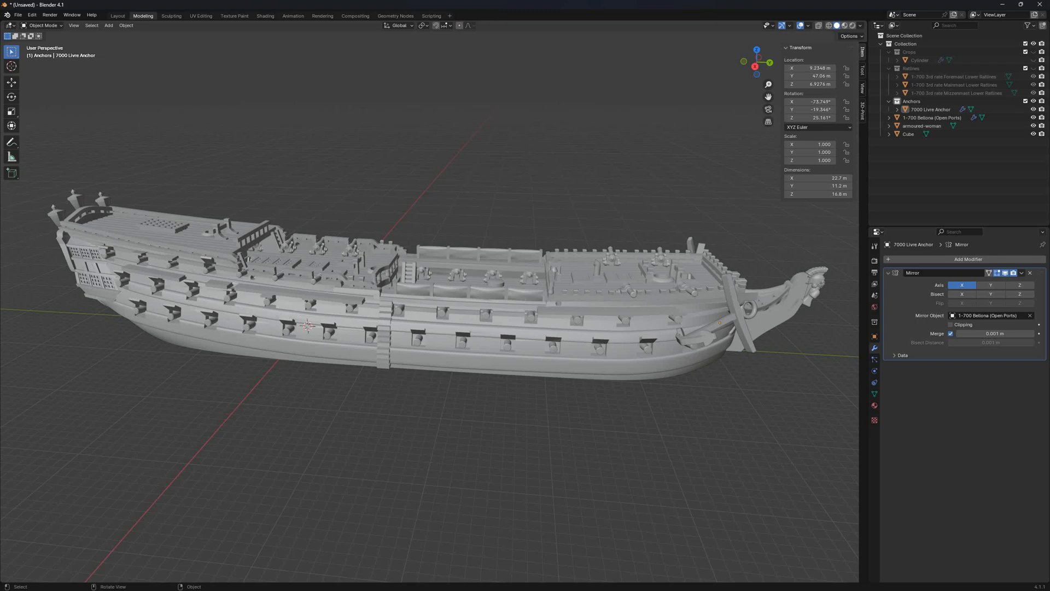
{"action": "middle_click_drag", "start_coordinate": [525, 339], "coordinate": [263, 363]}
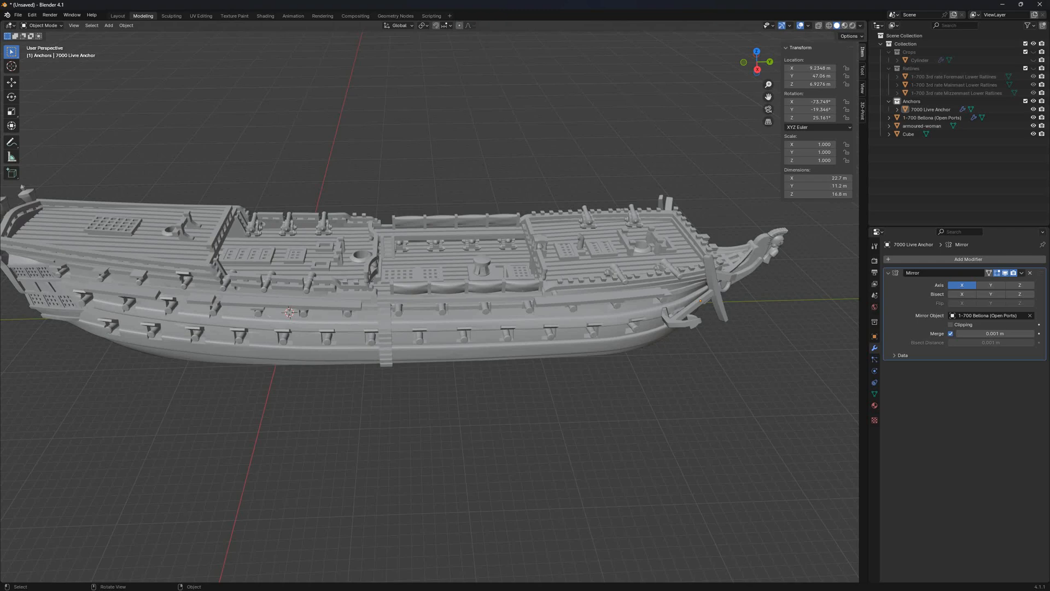
{"action": "middle_click_drag", "start_coordinate": [263, 364], "coordinate": [623, 408]}
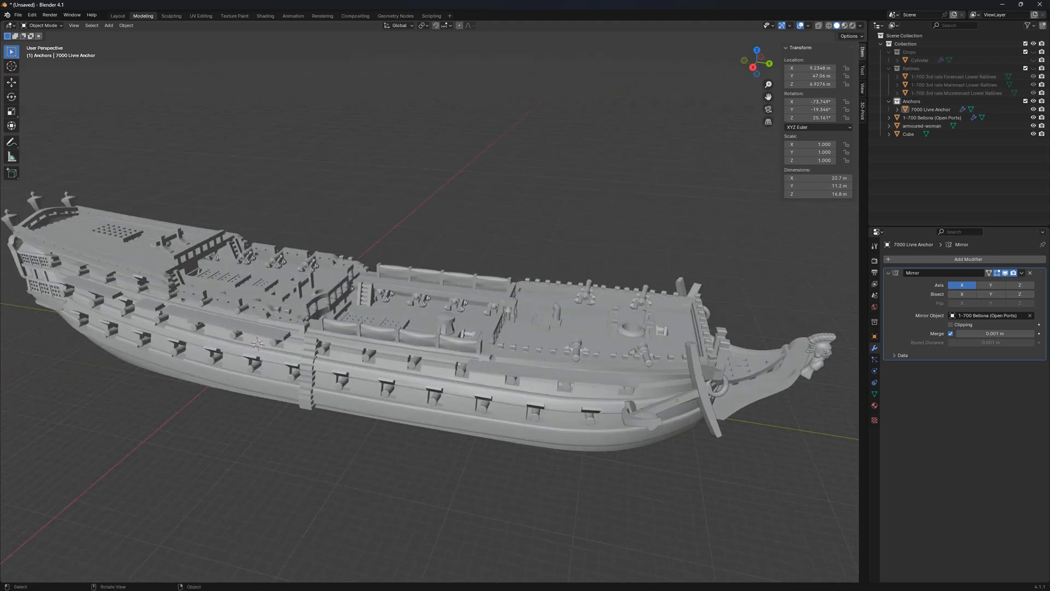
Select the hull, anchor, figurehead and cube, and export them as "1-700 Bellona (Open Ports) PRINT READY.stl" to the Desktop
{"action": "left_click", "coordinate": [471, 391]}
{"action": "left_click", "coordinate": [471, 391]}
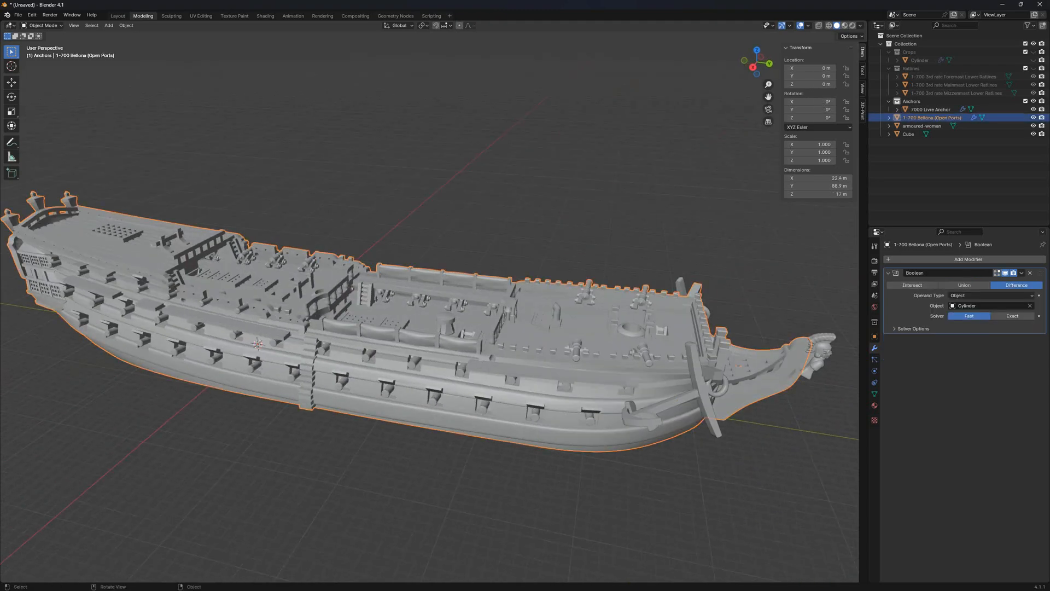
{"action": "scroll", "coordinate": [471, 391], "scroll_direction": "down", "scroll_amount": 5}
{"action": "middle_click_drag", "start_coordinate": [470, 391], "coordinate": [424, 376]}
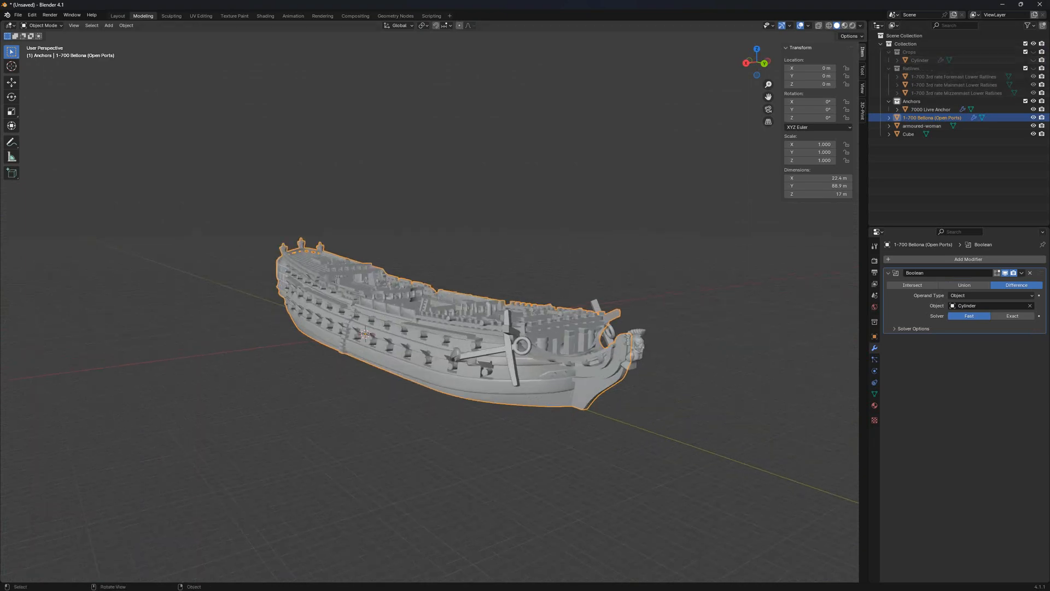
{"action": "scroll", "coordinate": [437, 339], "scroll_direction": "up", "scroll_amount": 6}
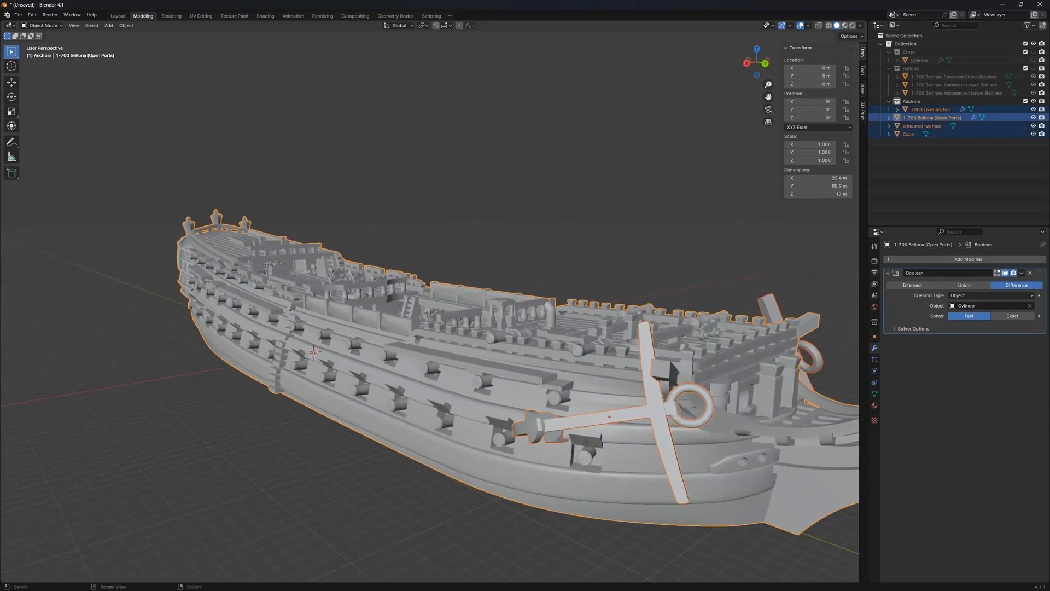
{"action": "middle_click_drag", "start_coordinate": [471, 372], "coordinate": [510, 379]}
{"action": "left_click", "coordinate": [18, 15]}
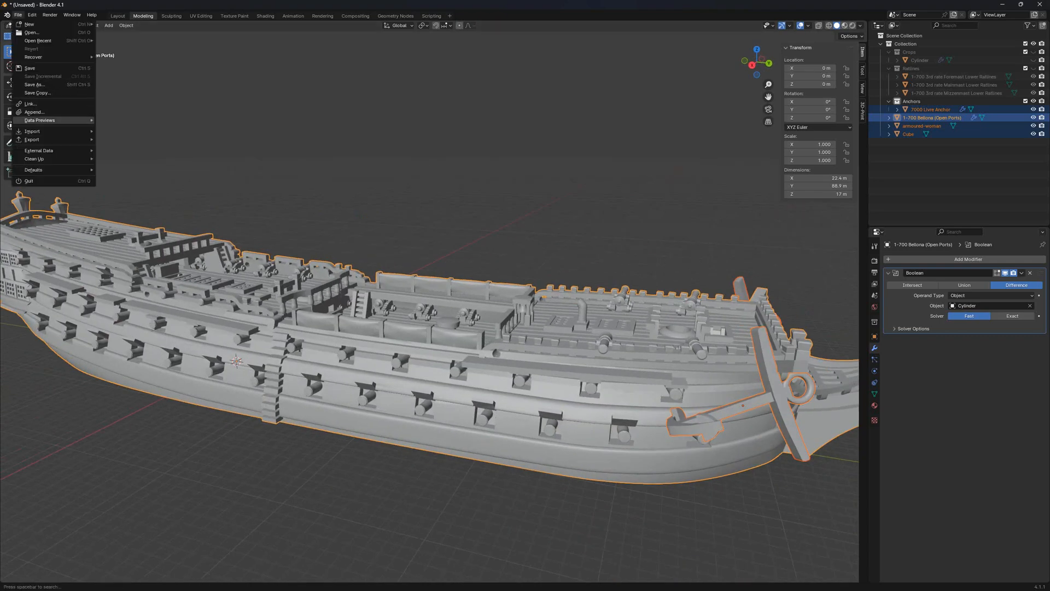
{"action": "mouse_move", "coordinate": [32, 140]}
{"action": "left_click", "coordinate": [119, 196]}
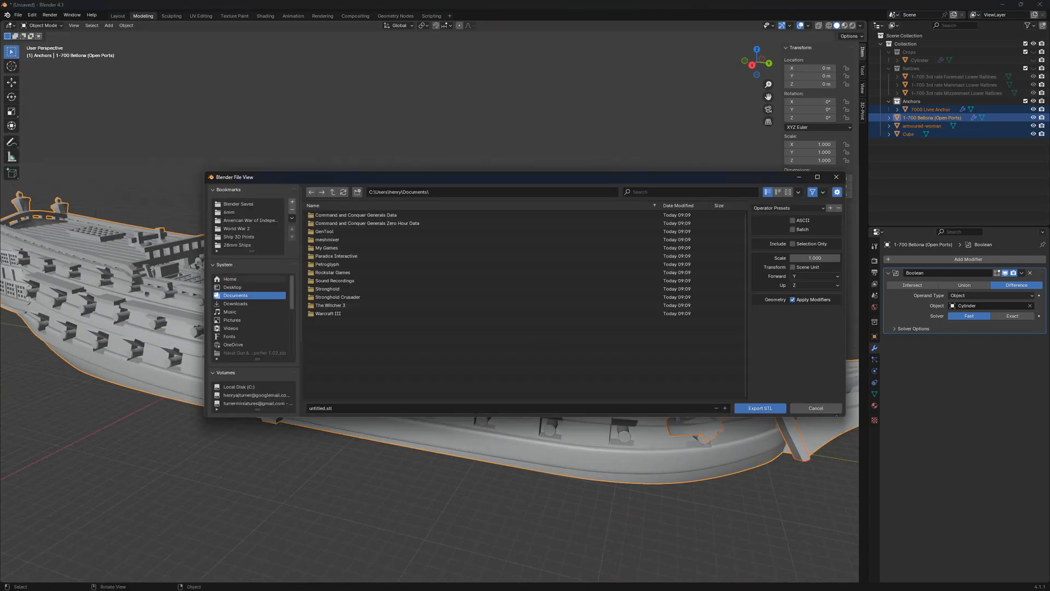
{"action": "left_click", "coordinate": [233, 287]}
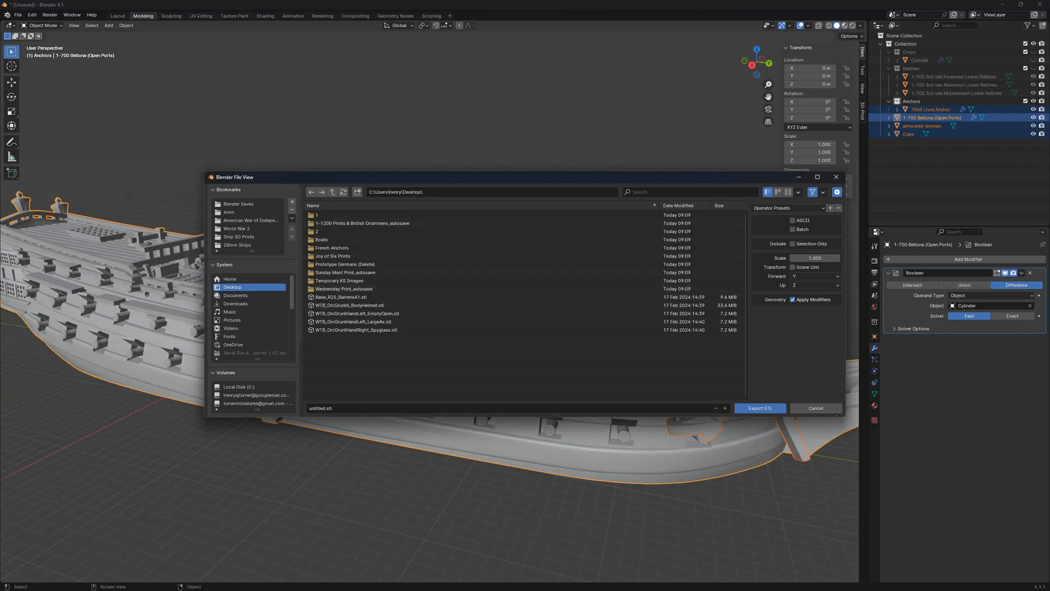
{"action": "left_click", "coordinate": [333, 408]}
{"action": "key", "text": "Return"}
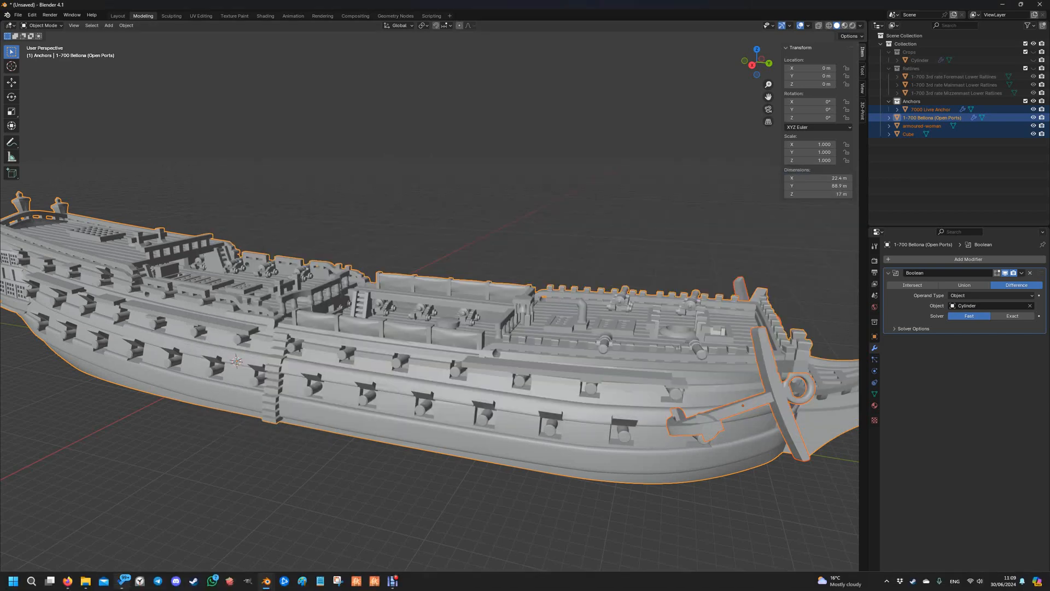
Find the exported 1-700 Bellona STL in the Desktop folder, open it in 3D Builder and import the model
{"action": "mouse_move", "coordinate": [86, 581]}
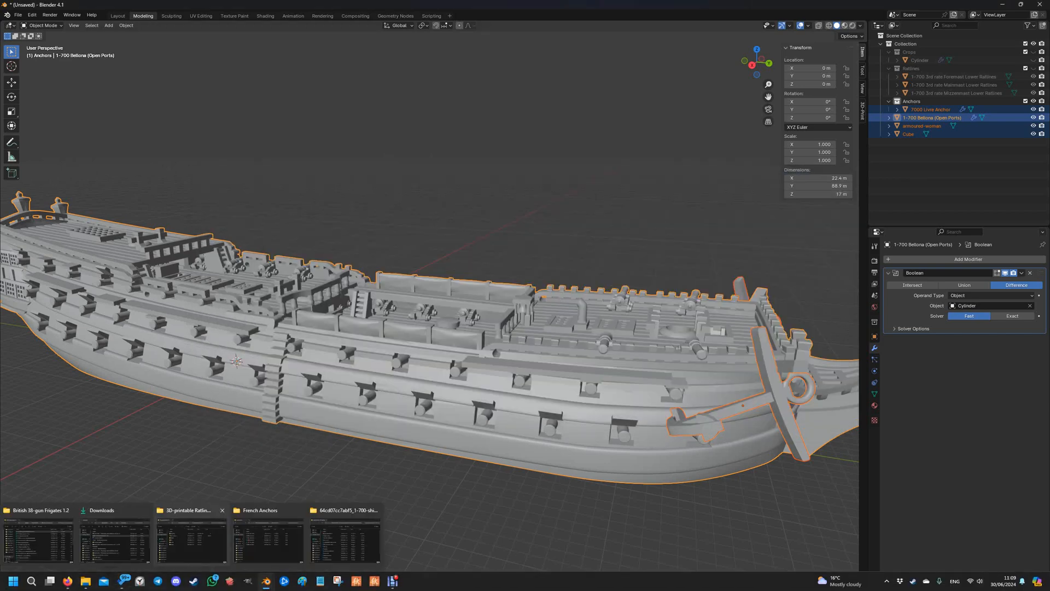
{"action": "left_click", "coordinate": [115, 539]}
{"action": "left_click", "coordinate": [63, 474]}
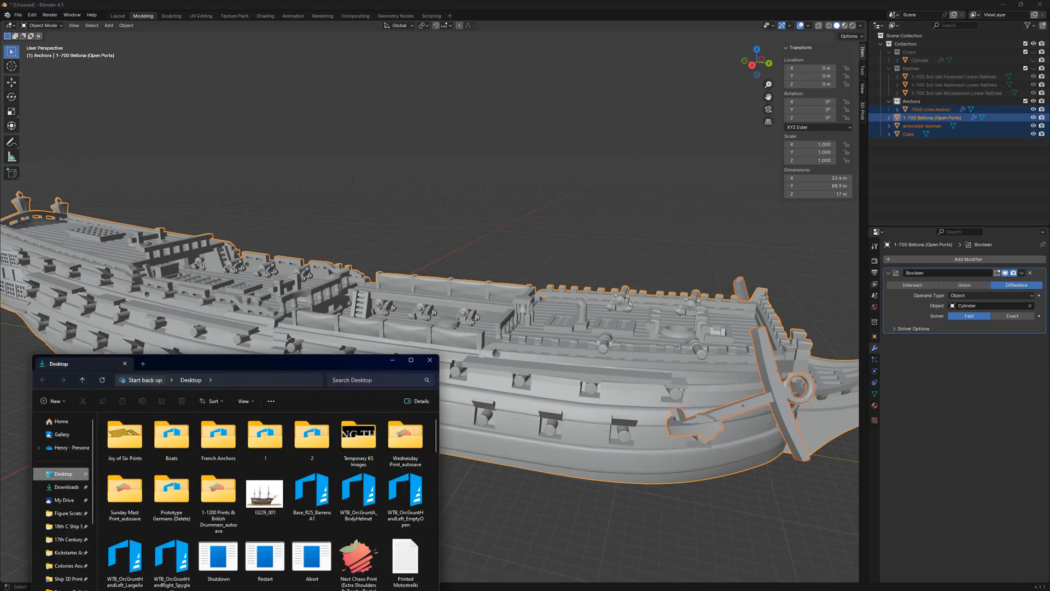
{"action": "scroll", "coordinate": [358, 501], "scroll_direction": "down", "scroll_amount": 5}
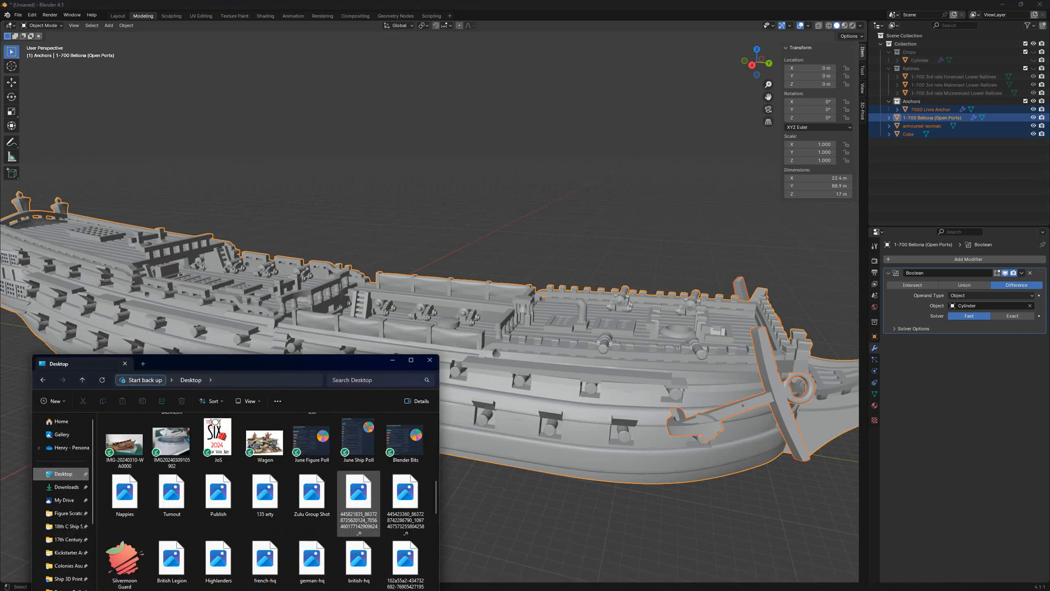
{"action": "scroll", "coordinate": [358, 501], "scroll_direction": "down", "scroll_amount": 10}
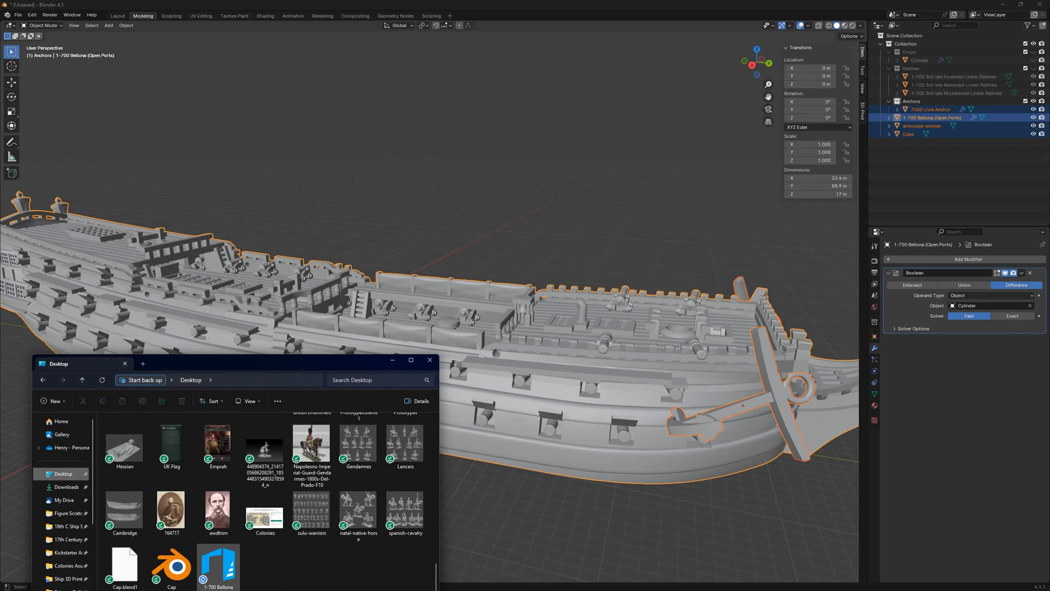
{"action": "double_click", "coordinate": [219, 566]}
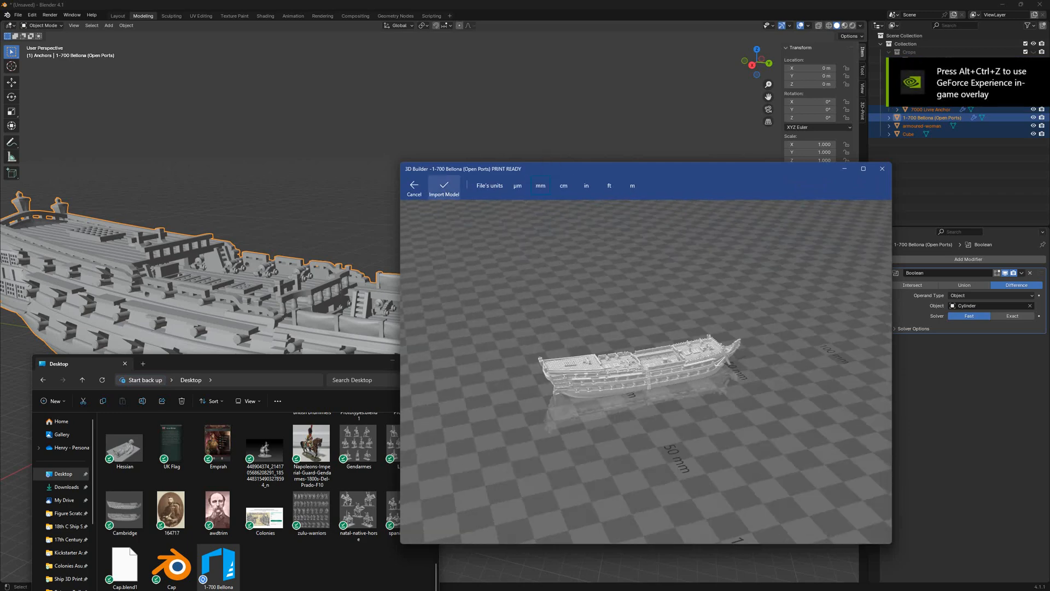
{"action": "left_click", "coordinate": [444, 189]}
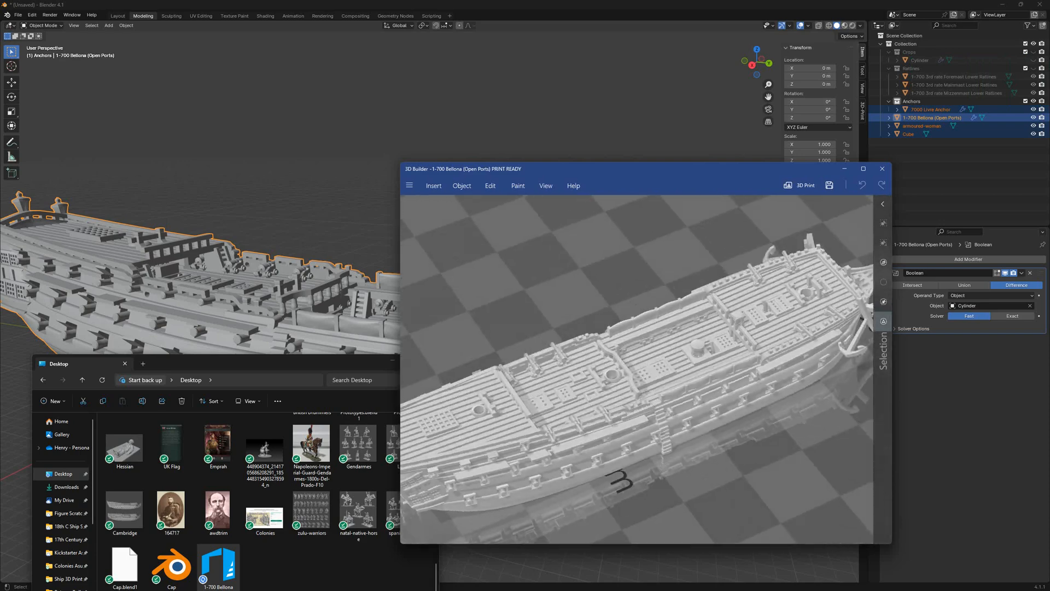
Launch Lychee Slicer and decline recovery of the last auto-saved file
{"action": "key", "text": "super"}
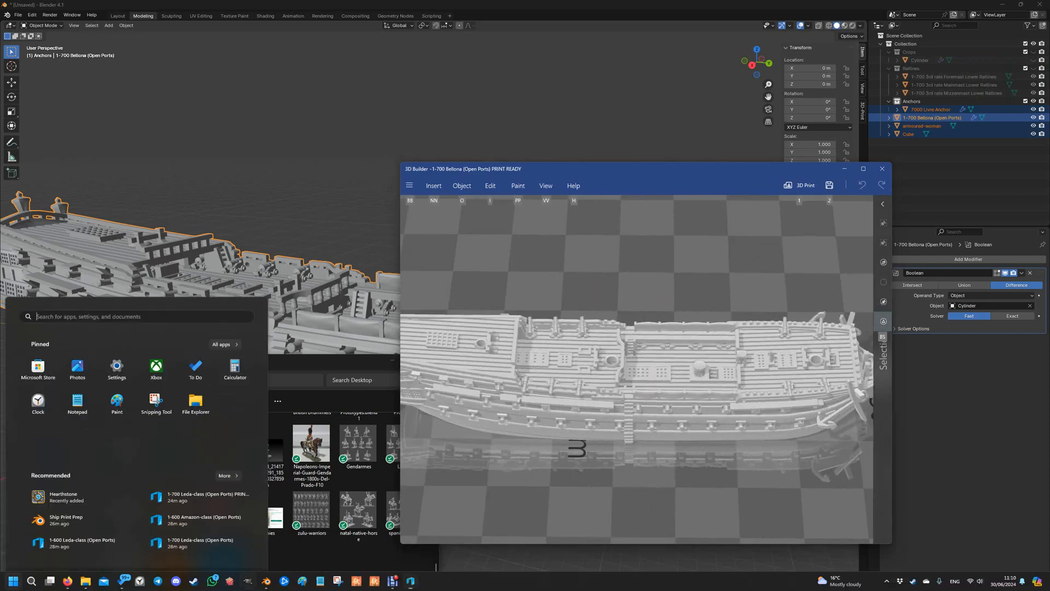
{"action": "key", "text": "super"}
{"action": "key", "text": "alt"}
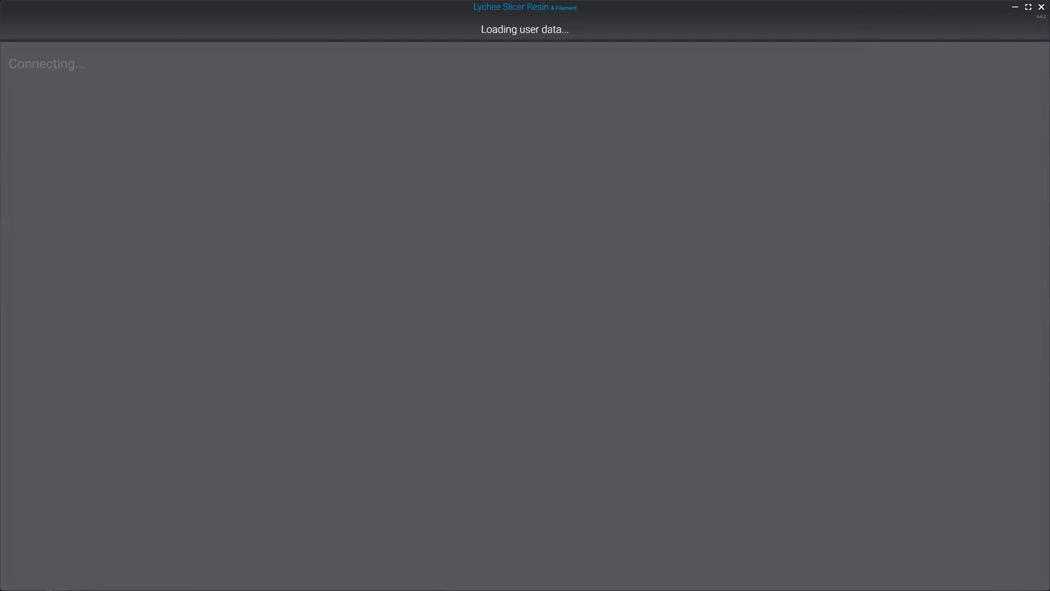
{"action": "key", "text": "alt+Tab"}
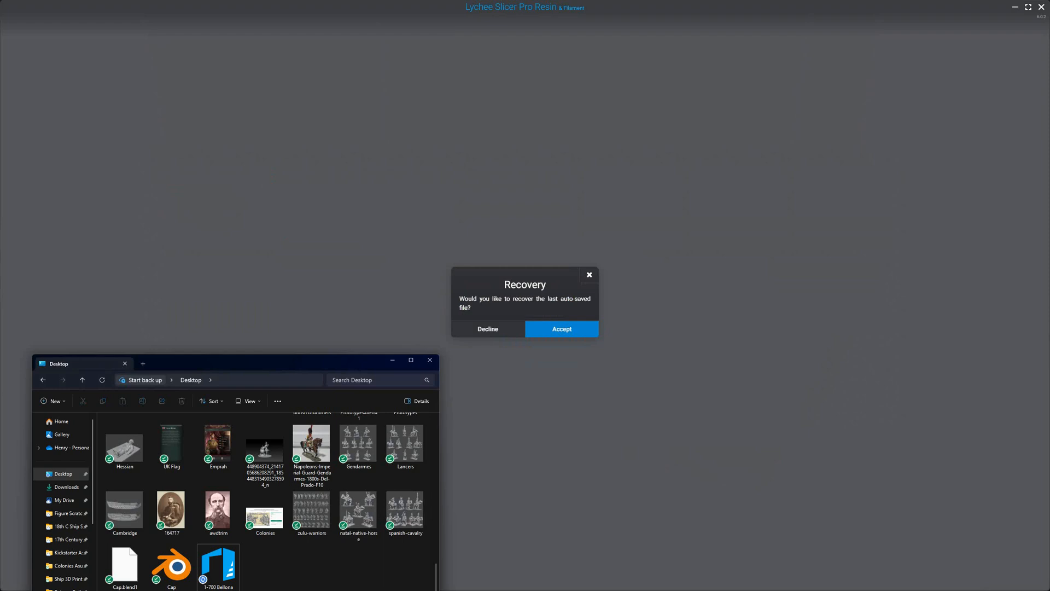
{"action": "left_click", "coordinate": [488, 329]}
Load the 1-700 Bellona (Open Ports) PRINT READY STL from the Desktop folder into Lychee Slicer
{"action": "key", "text": "alt+Tab"}
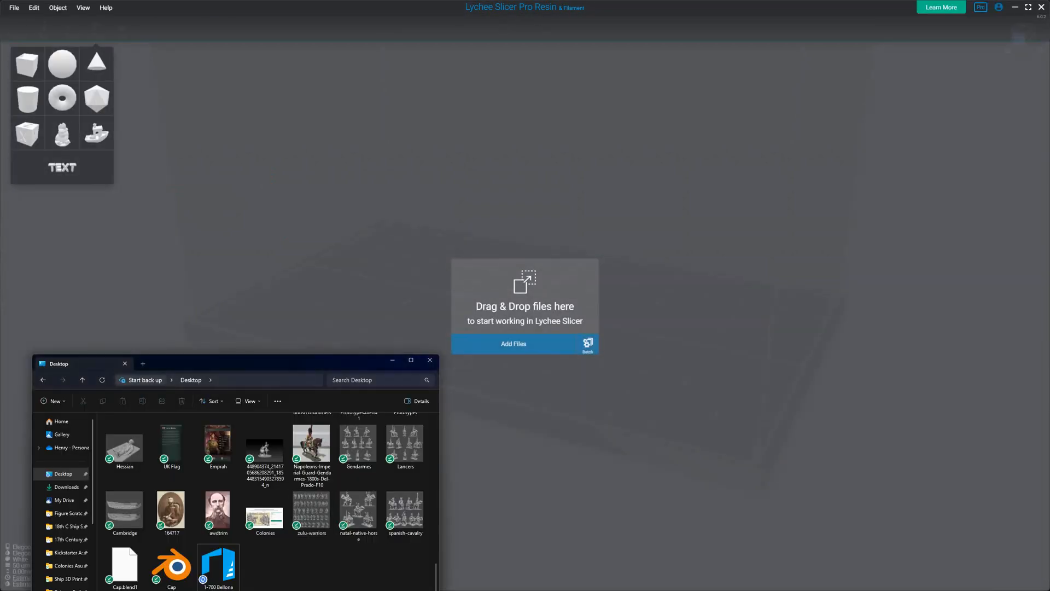
{"action": "left_click", "coordinate": [218, 567]}
{"action": "left_click_drag", "start_coordinate": [522, 350], "coordinate": [522, 350]}
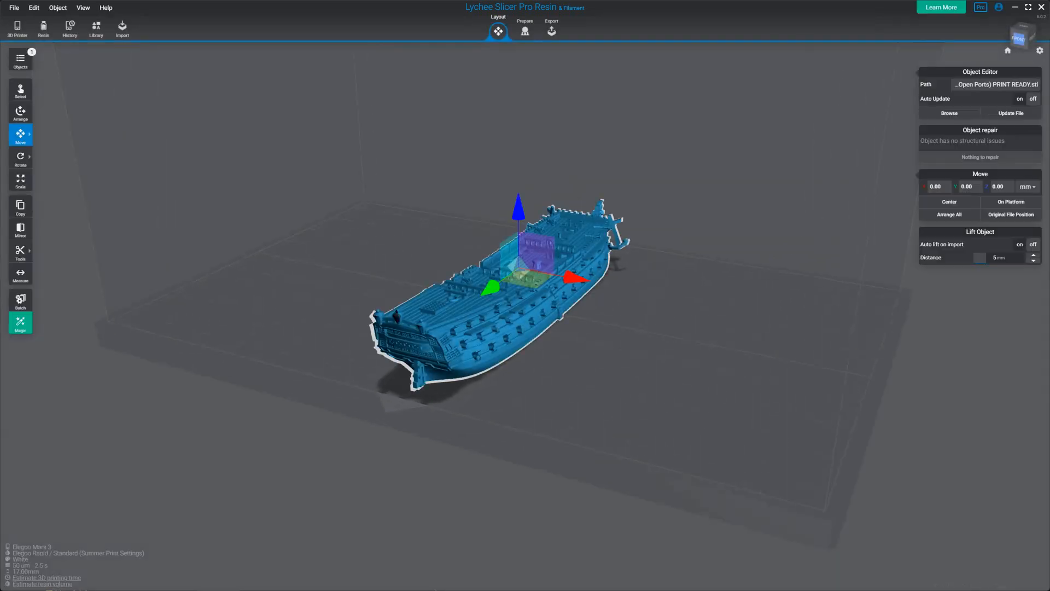
Rotate the ship 90° about Z so it lies along the length of the build platform
{"action": "left_click", "coordinate": [21, 158]}
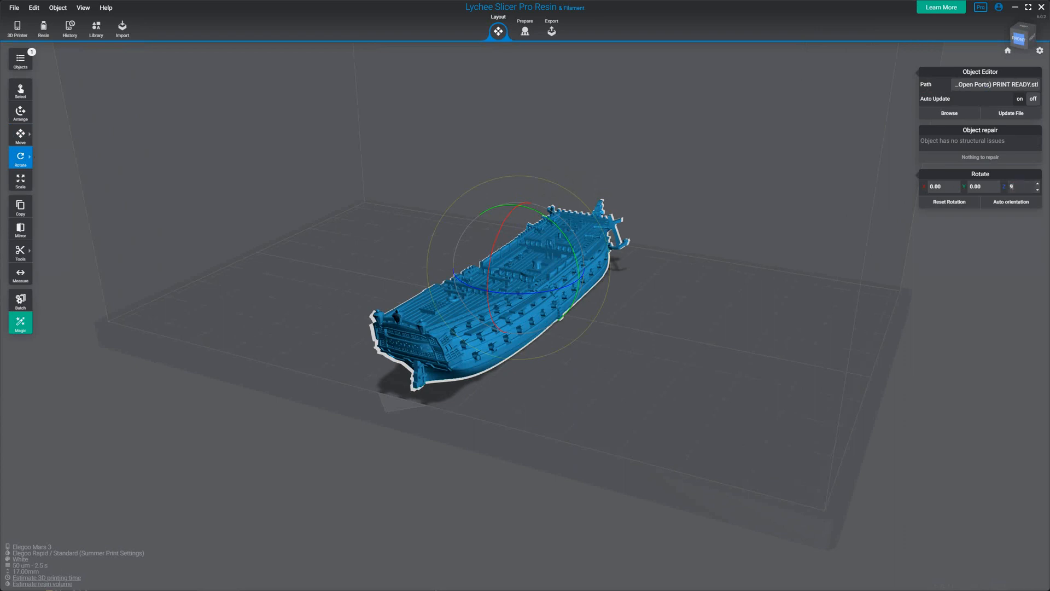
{"action": "key", "text": "Return"}
{"action": "left_click", "coordinate": [694, 393]}
{"action": "right_click_drag", "start_coordinate": [695, 394], "coordinate": [965, 361]}
{"action": "left_click", "coordinate": [629, 296]}
{"action": "right_click_drag", "start_coordinate": [629, 295], "coordinate": [750, 322]}
{"action": "scroll", "coordinate": [684, 252], "scroll_direction": "up", "scroll_amount": 6}
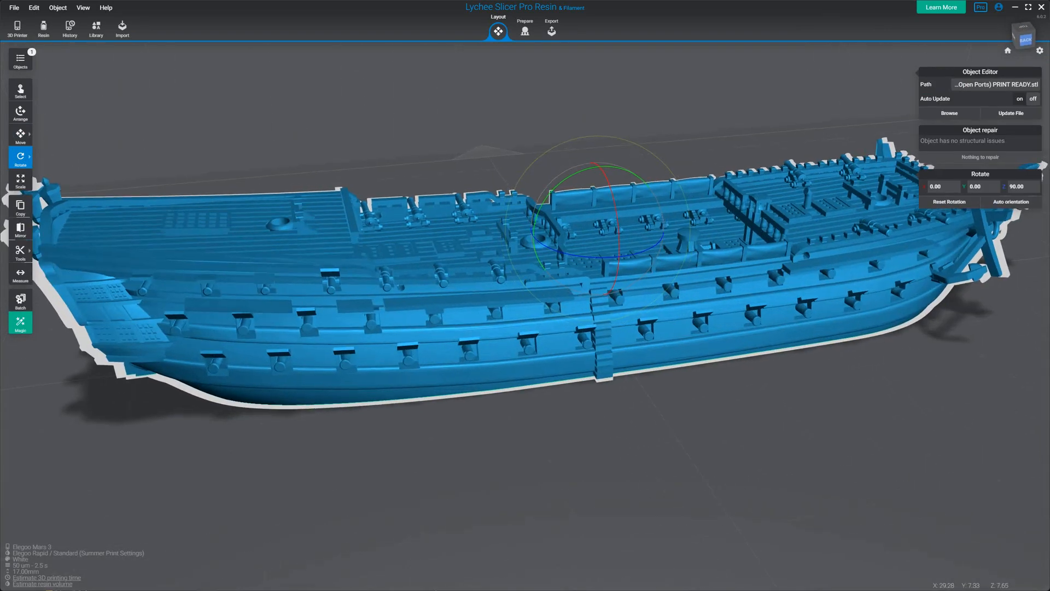
Tilt the ship bow-down about X, trying -15° before applying a shallower angle
{"action": "right_click_drag", "start_coordinate": [683, 251], "coordinate": [657, 244]}
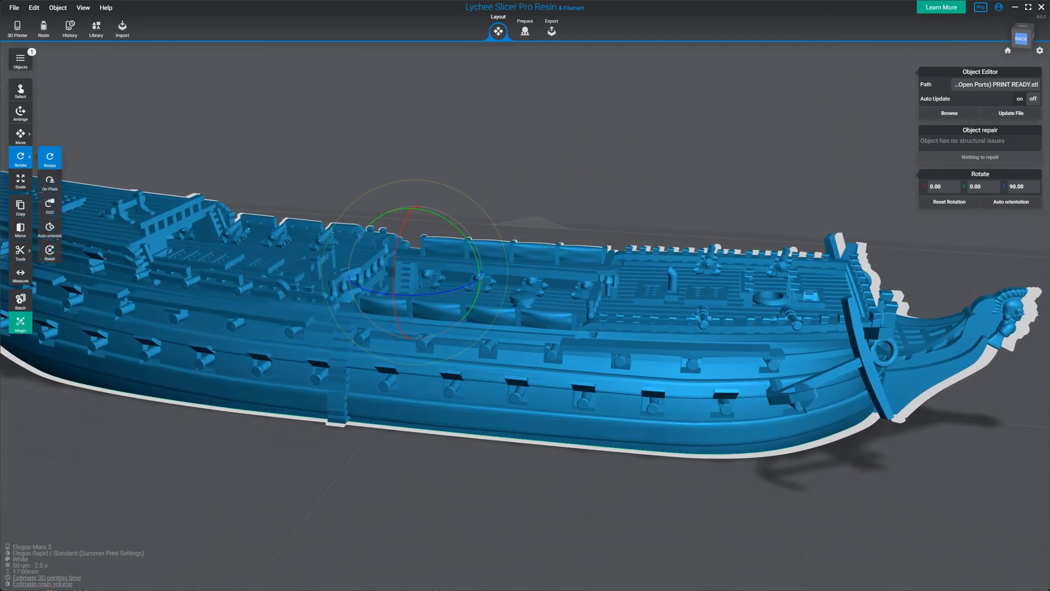
{"action": "left_click_drag", "start_coordinate": [477, 253], "coordinate": [484, 285]}
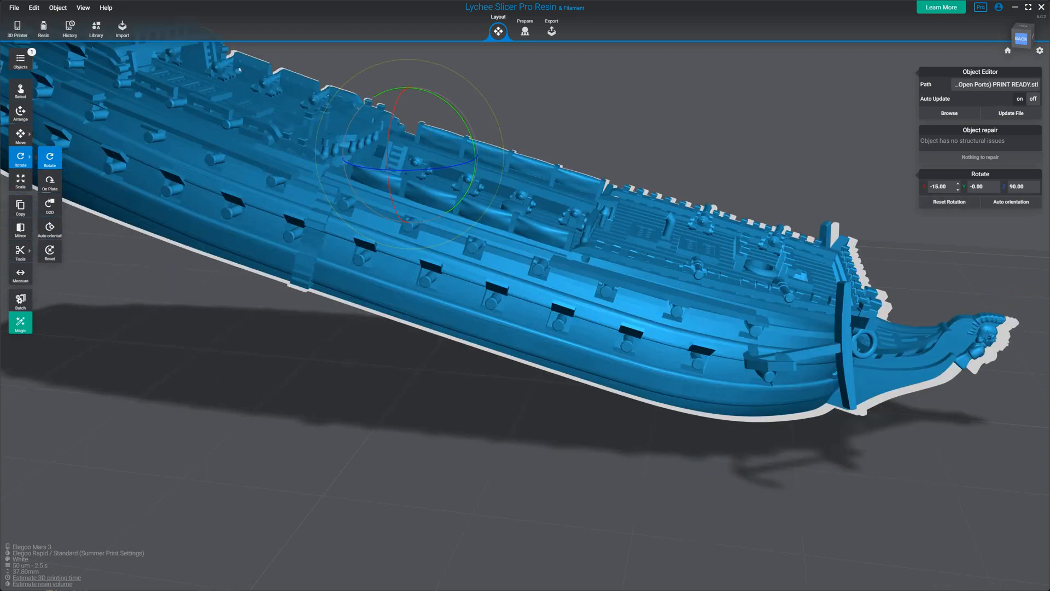
{"action": "right_click_drag", "start_coordinate": [739, 295], "coordinate": [737, 264]}
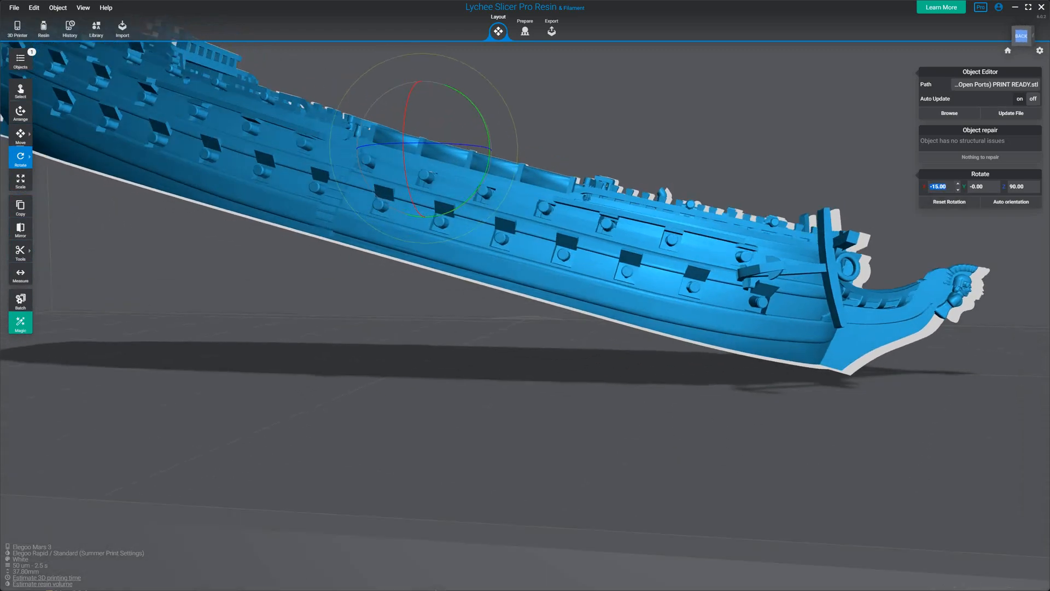
{"action": "key", "text": "Return"}
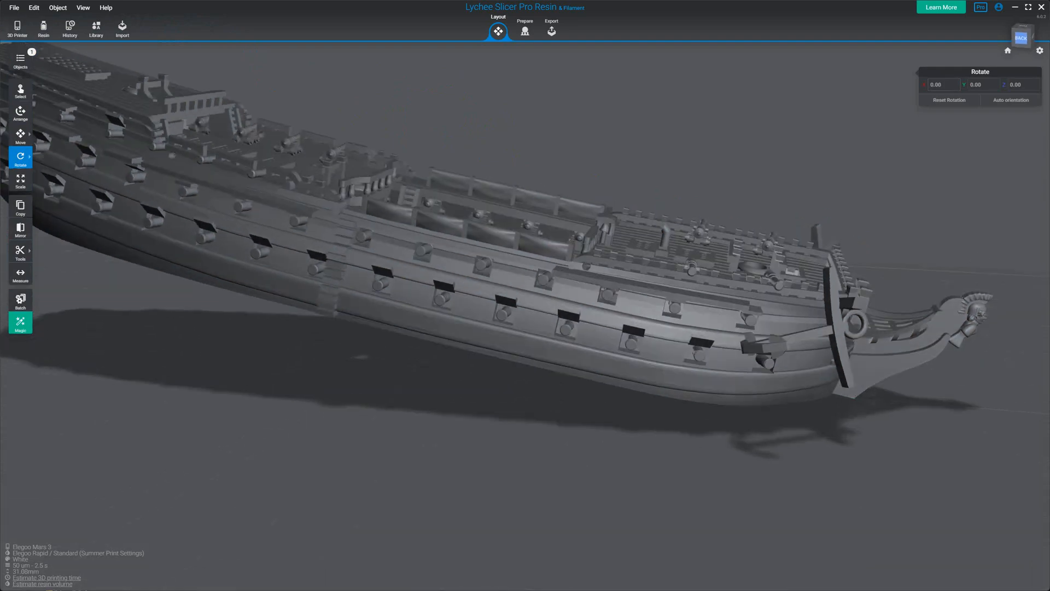
Examine the bow anchor, gun ports and foredeck fittings of the ship from close up
{"action": "scroll", "coordinate": [597, 312], "scroll_direction": "up", "scroll_amount": 8}
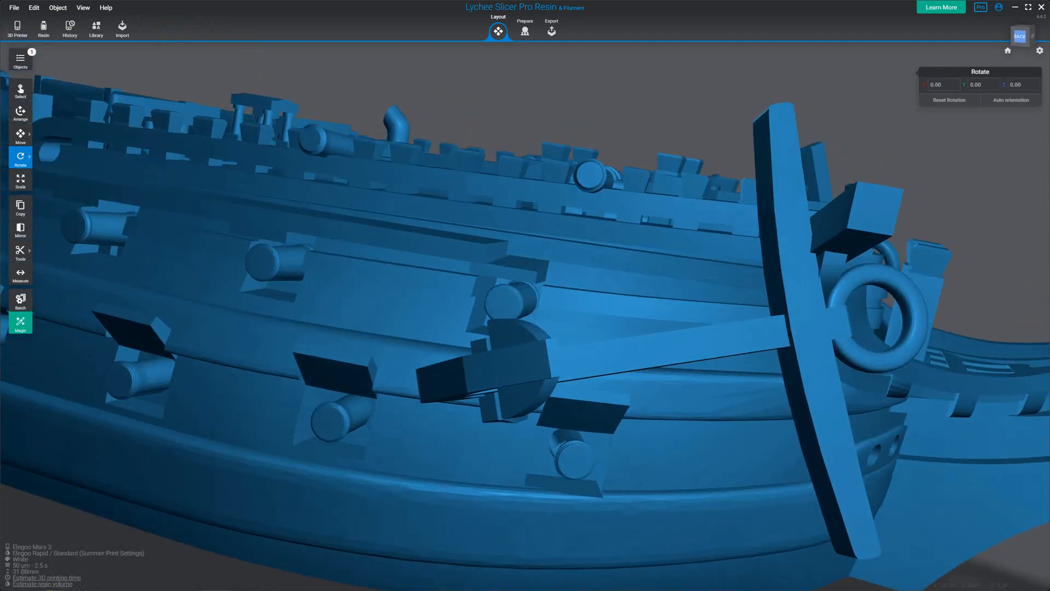
{"action": "scroll", "coordinate": [597, 311], "scroll_direction": "up", "scroll_amount": 8}
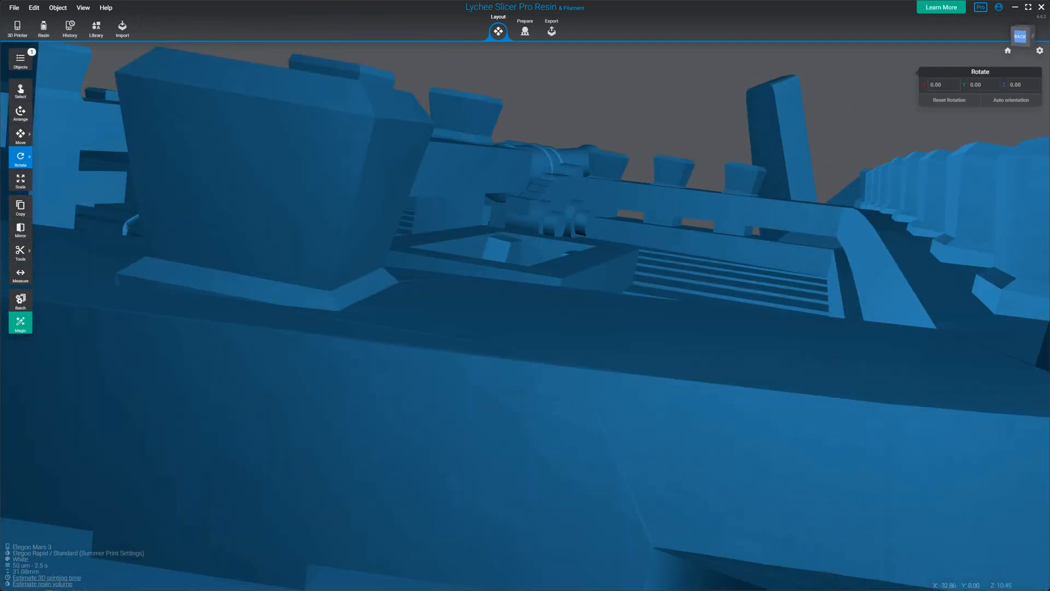
{"action": "scroll", "coordinate": [596, 312], "scroll_direction": "up", "scroll_amount": 6}
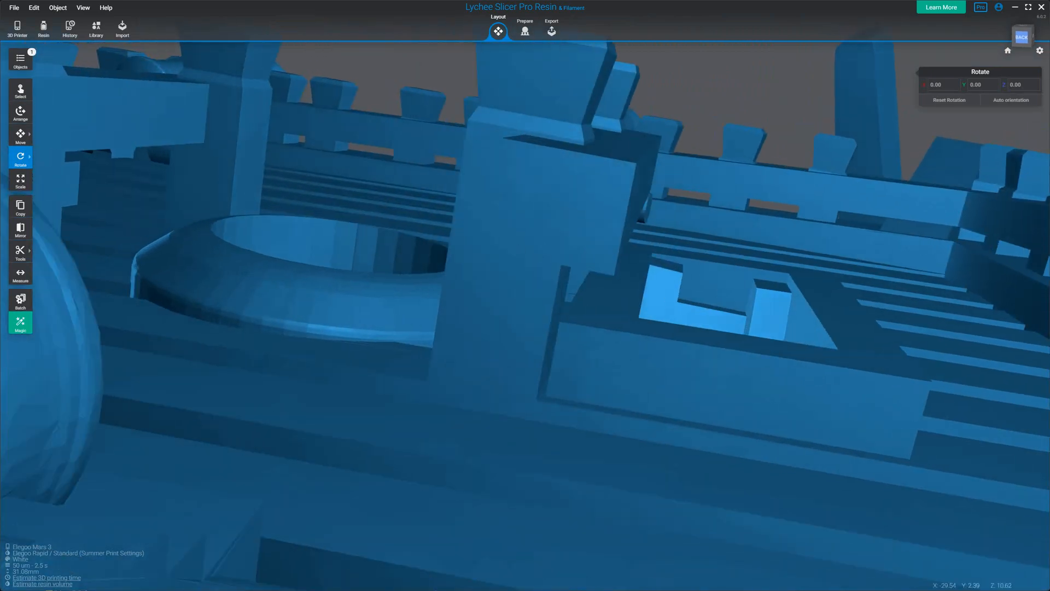
{"action": "scroll", "coordinate": [596, 312], "scroll_direction": "up", "scroll_amount": 4}
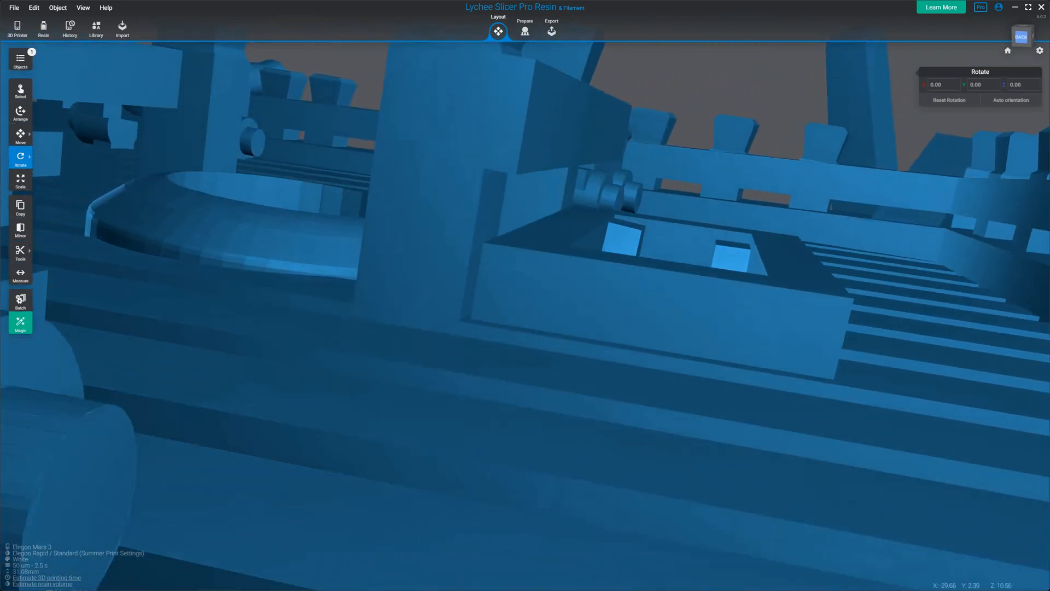
{"action": "right_click_drag", "start_coordinate": [597, 311], "coordinate": [607, 369]}
{"action": "scroll", "coordinate": [607, 369], "scroll_direction": "down", "scroll_amount": 2}
{"action": "scroll", "coordinate": [553, 339], "scroll_direction": "down", "scroll_amount": 10}
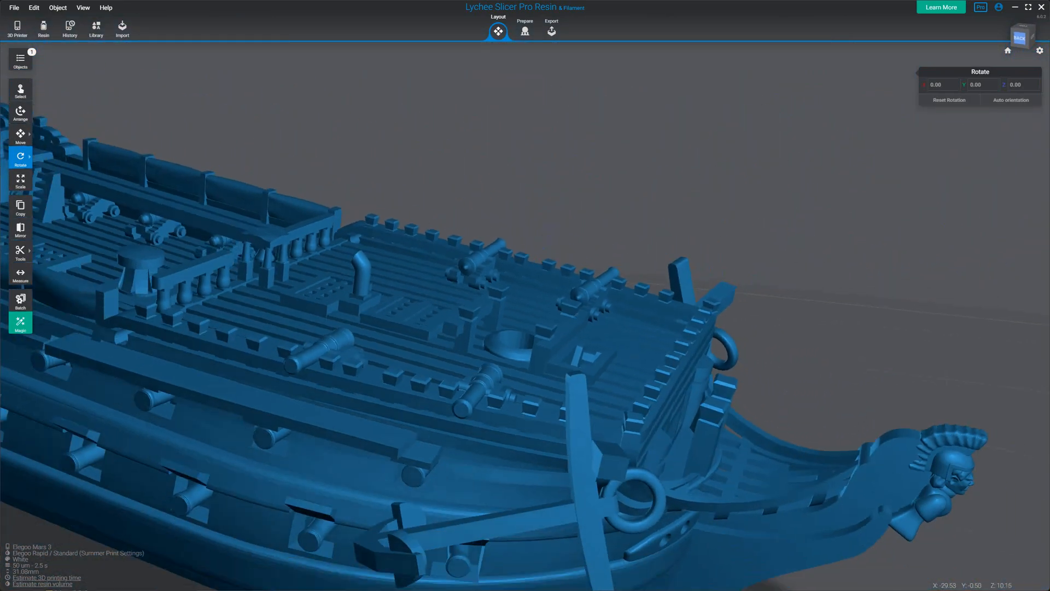
Tilt the ship bow-up by setting its X rotation to 10°, and keep it selected
{"action": "middle_click_drag", "start_coordinate": [552, 339], "coordinate": [985, 342]}
{"action": "scroll", "coordinate": [525, 296], "scroll_direction": "down", "scroll_amount": 5}
{"action": "right_click_drag", "start_coordinate": [525, 296], "coordinate": [613, 311]}
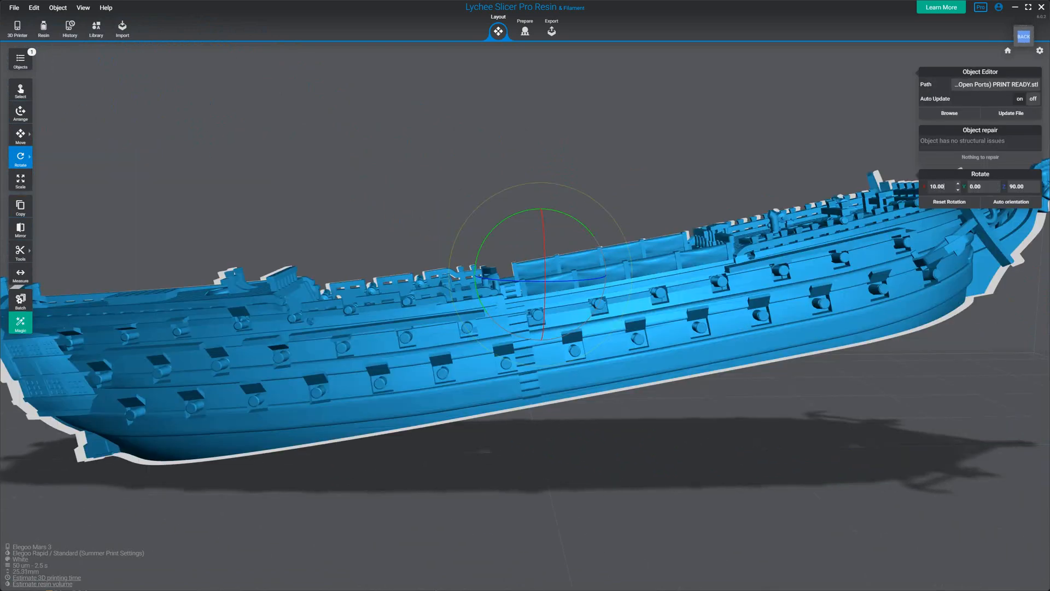
{"action": "key", "text": "Escape"}
{"action": "scroll", "coordinate": [525, 296], "scroll_direction": "down", "scroll_amount": 5}
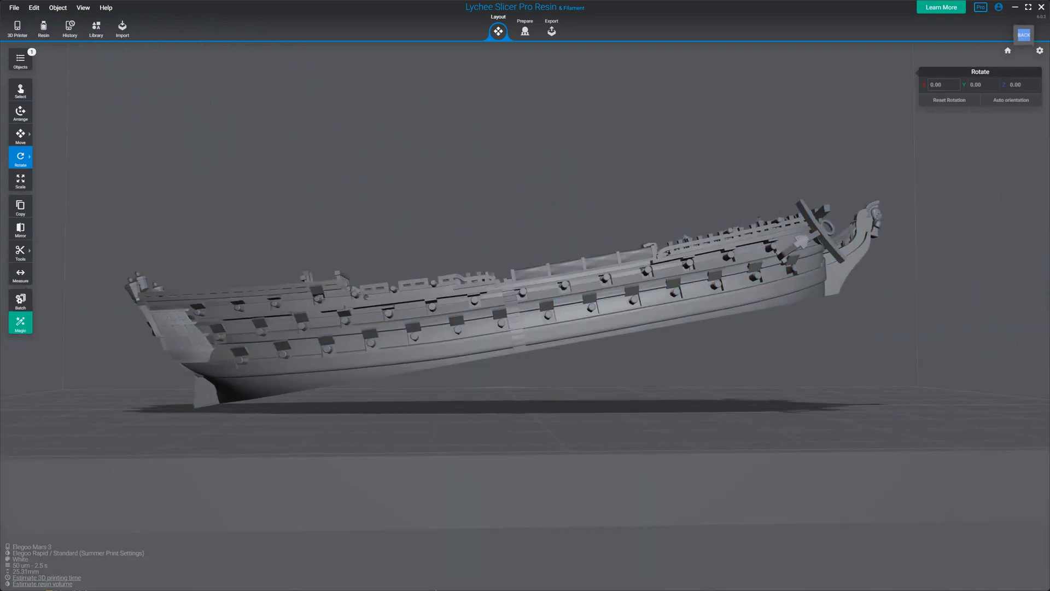
{"action": "right_click_drag", "start_coordinate": [525, 307], "coordinate": [525, 366]}
{"action": "left_click", "coordinate": [525, 317]}
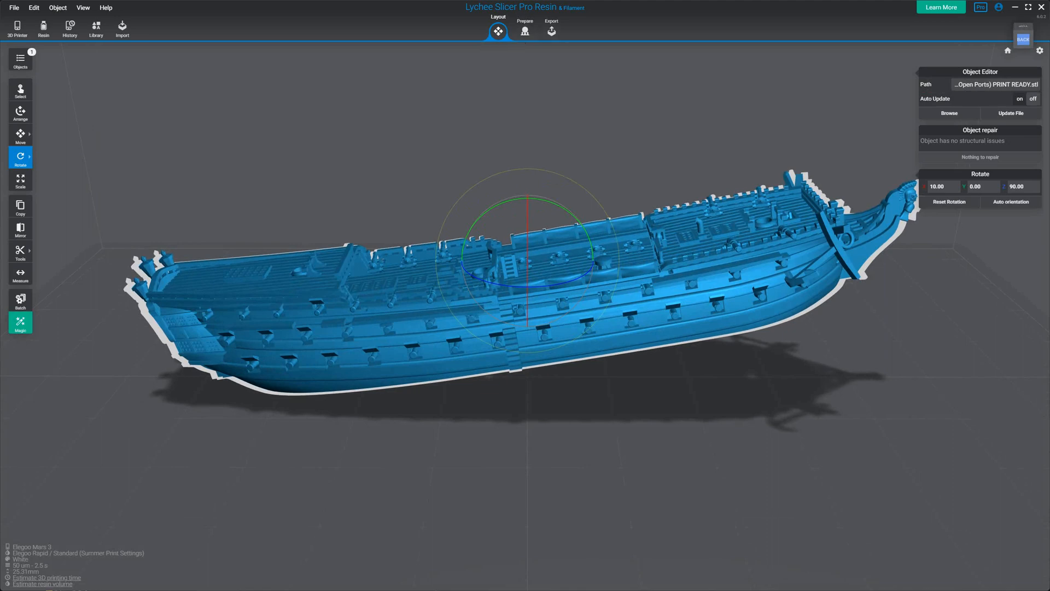
Apply Magic to the ship with the Light support preset and a raft, and generate automatic supports
{"action": "left_click", "coordinate": [20, 323]}
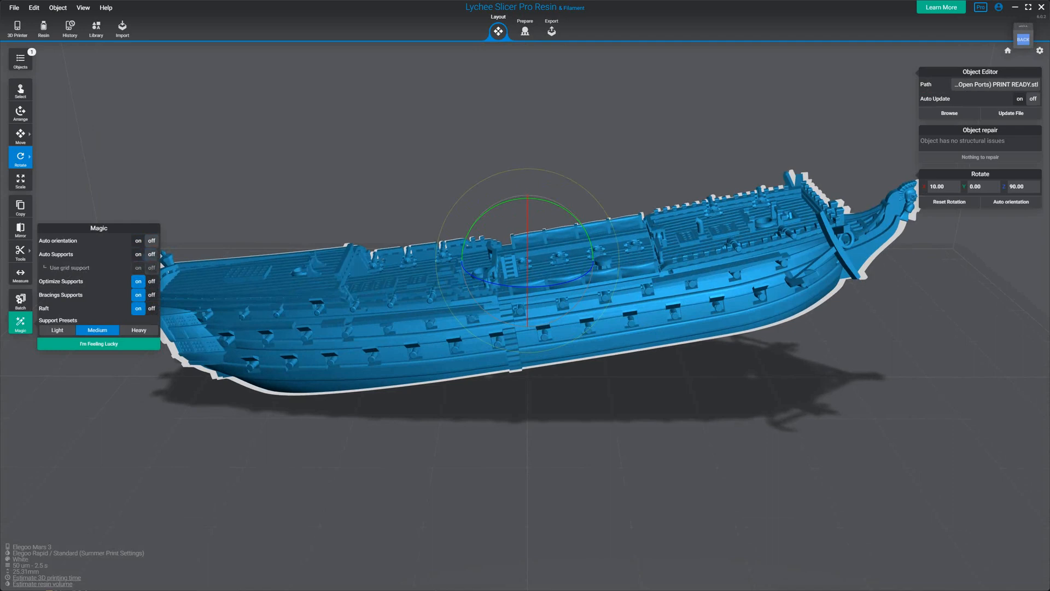
{"action": "left_click", "coordinate": [98, 343]}
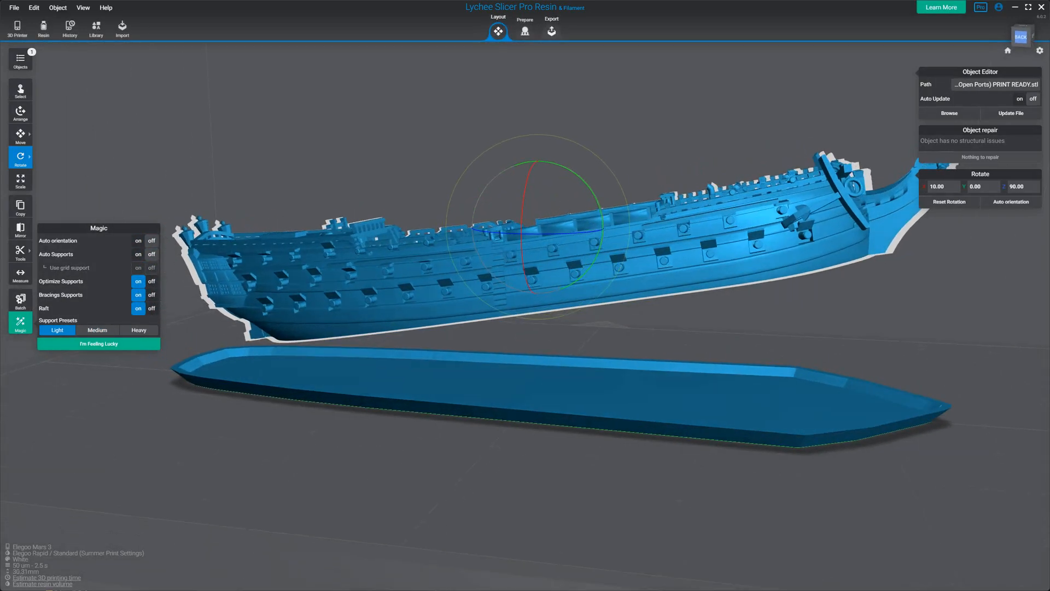
{"action": "left_click", "coordinate": [525, 31]}
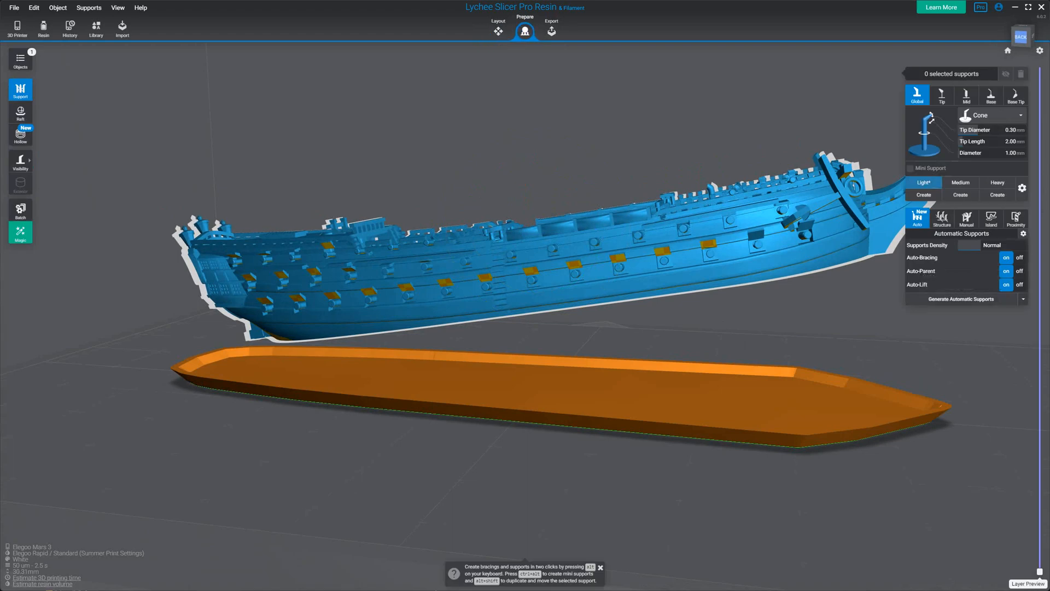
{"action": "left_click", "coordinate": [1024, 299]}
{"action": "left_click", "coordinate": [958, 315]}
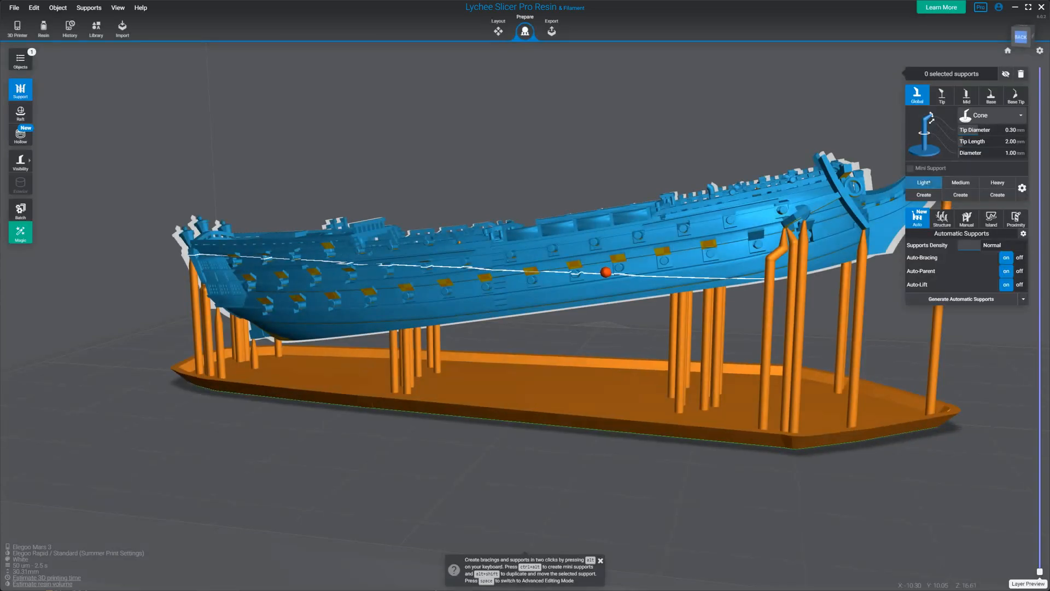
Select the mini support beside the mast hole on the poop deck and set the tip diameter to 0.20 mm
{"action": "right_click_drag", "start_coordinate": [529, 279], "coordinate": [537, 334]}
{"action": "middle_click_drag", "start_coordinate": [537, 331], "coordinate": [651, 389]}
{"action": "scroll", "coordinate": [651, 389], "scroll_direction": "up", "scroll_amount": 3}
{"action": "right_click_drag", "start_coordinate": [652, 389], "coordinate": [610, 305]}
{"action": "middle_click_drag", "start_coordinate": [609, 304], "coordinate": [630, 377]}
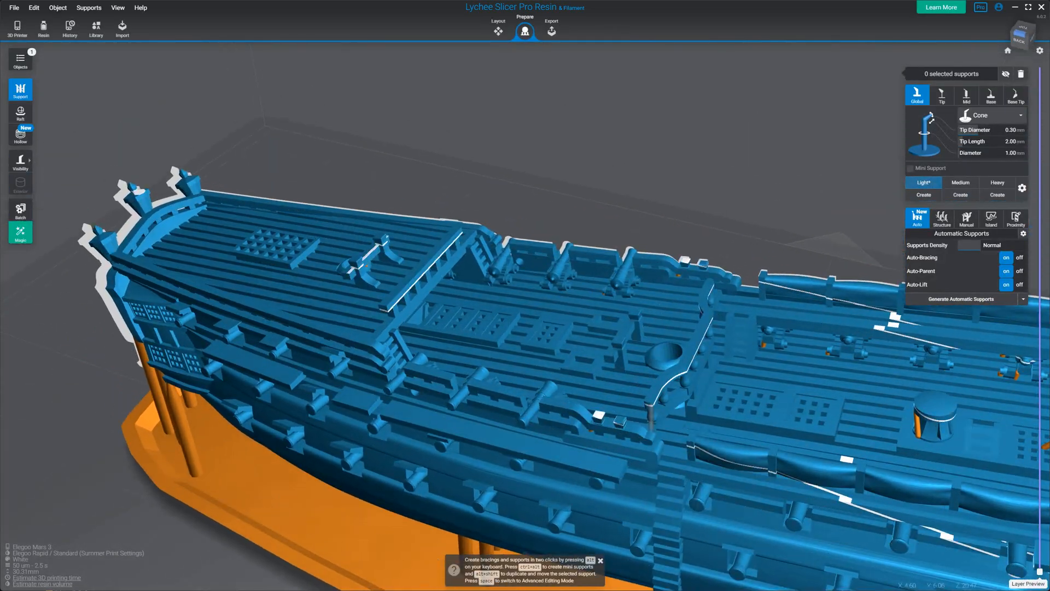
{"action": "right_click_drag", "start_coordinate": [629, 378], "coordinate": [450, 347]}
{"action": "left_click", "coordinate": [449, 347]}
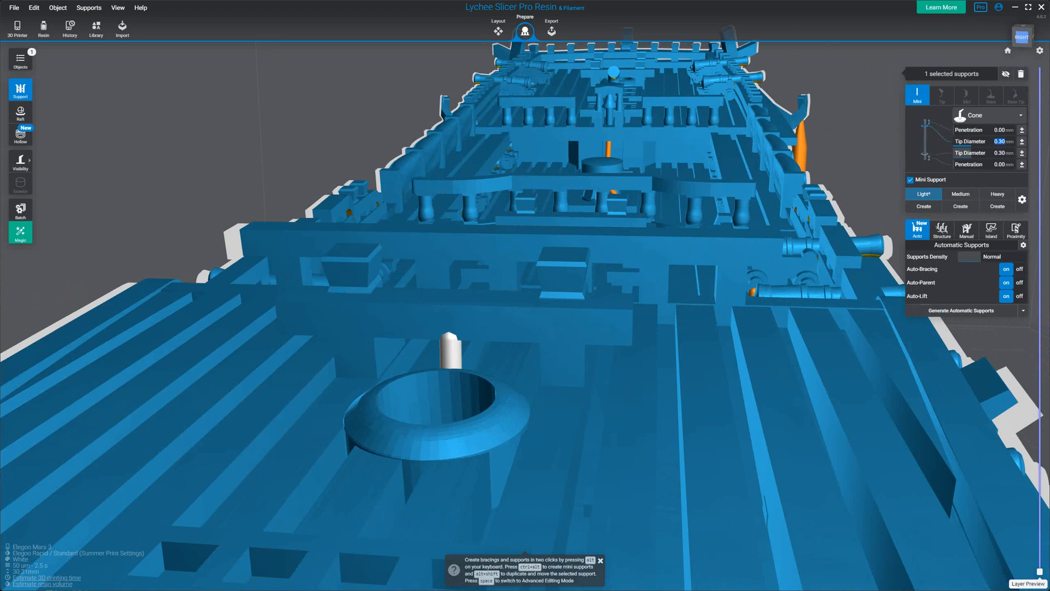
{"action": "right_click_drag", "start_coordinate": [450, 348], "coordinate": [352, 345]}
{"action": "key", "text": "Escape"}
{"action": "left_click", "coordinate": [492, 323]}
{"action": "right_click_drag", "start_coordinate": [492, 323], "coordinate": [471, 318]}
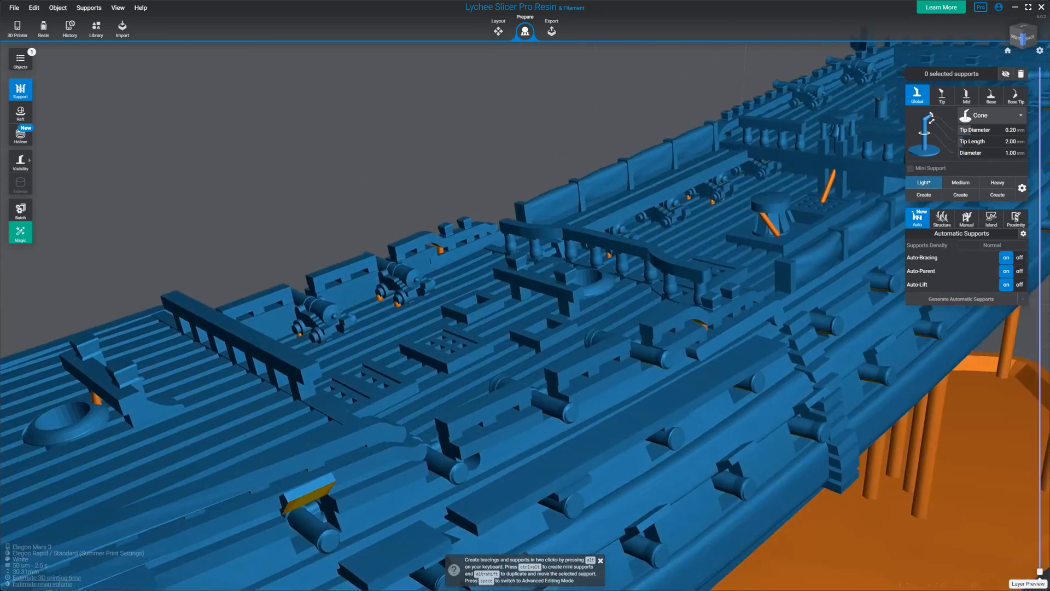
Delete the mini support under the midship capstan and inspect the supports beneath the port-side deck cannons
{"action": "scroll", "coordinate": [572, 279], "scroll_direction": "up", "scroll_amount": 5}
{"action": "scroll", "coordinate": [550, 326], "scroll_direction": "up", "scroll_amount": 2}
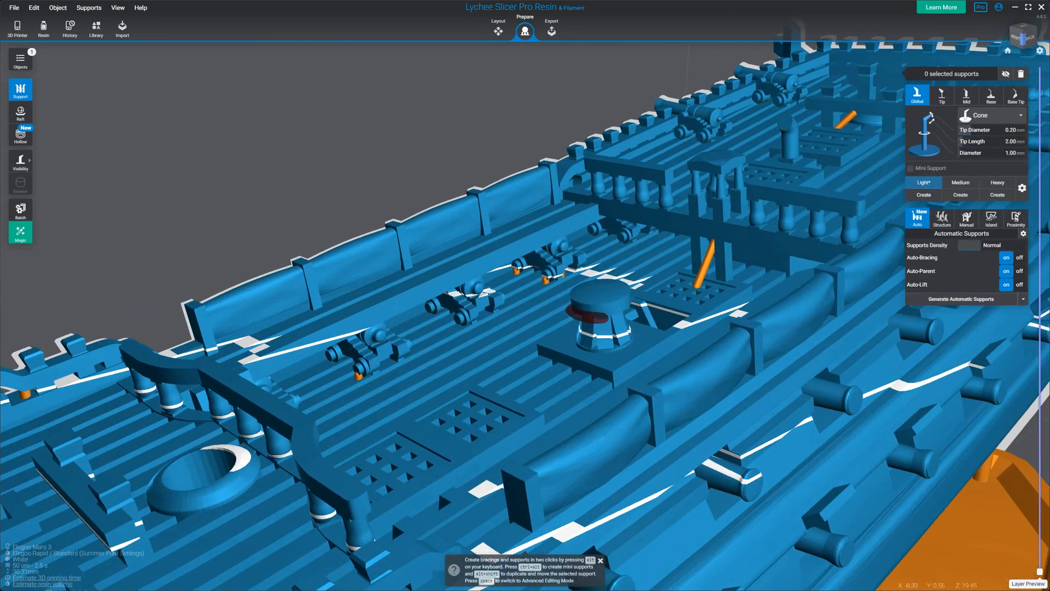
{"action": "right_click_drag", "start_coordinate": [437, 487], "coordinate": [528, 484]}
{"action": "middle_click_drag", "start_coordinate": [603, 331], "coordinate": [543, 330]}
{"action": "scroll", "coordinate": [539, 320], "scroll_direction": "up", "scroll_amount": 3}
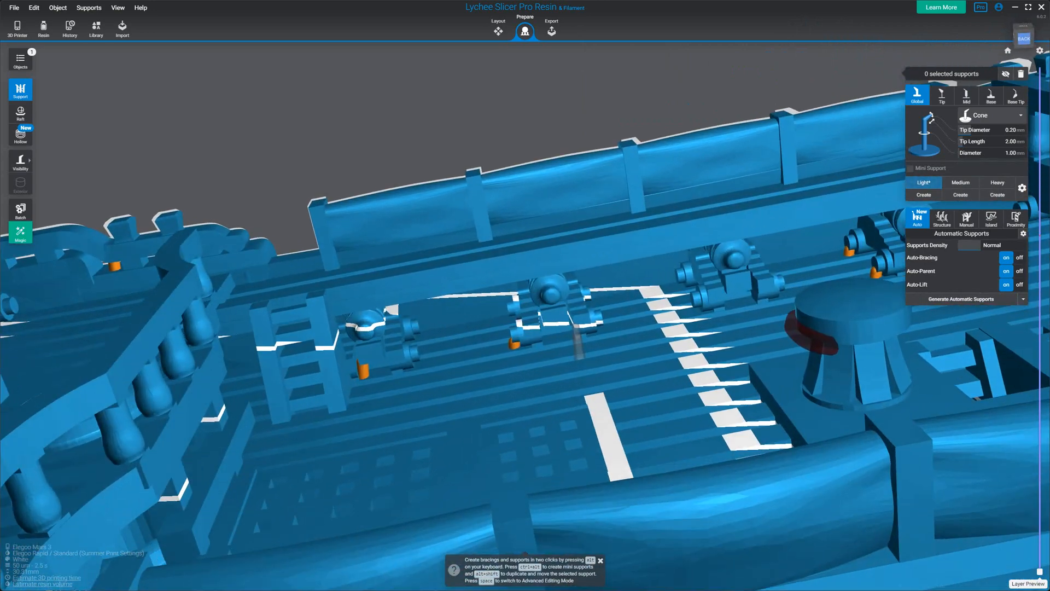
{"action": "scroll", "coordinate": [572, 328], "scroll_direction": "down", "scroll_amount": 1}
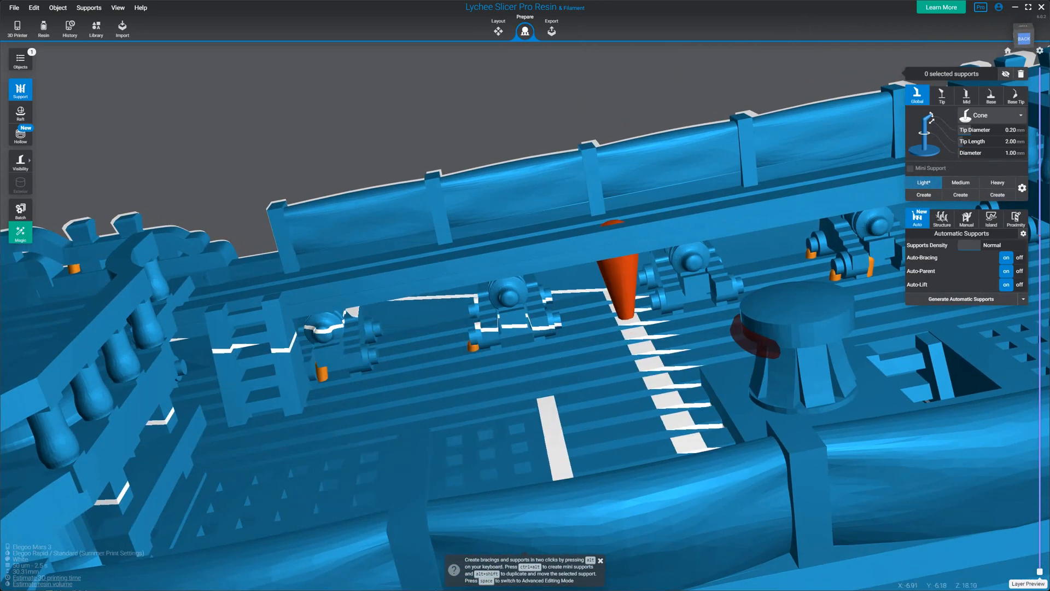
{"action": "middle_click_drag", "start_coordinate": [749, 356], "coordinate": [306, 378]}
{"action": "middle_click_drag", "start_coordinate": [407, 366], "coordinate": [399, 365]}
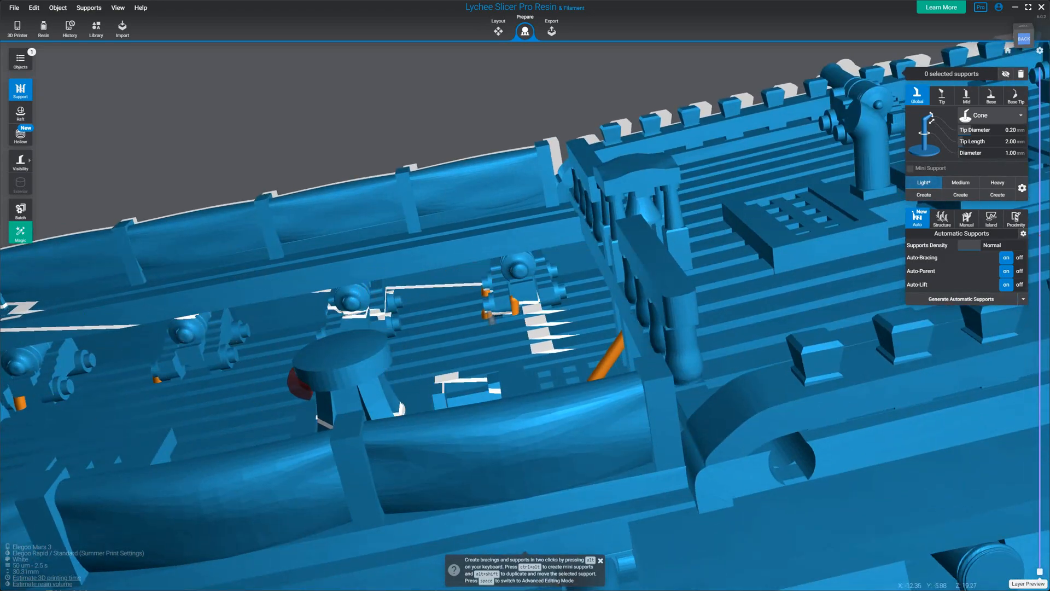
Delete the slanted mini support beneath the belfry at the aft end of the forecastle
{"action": "right_click_drag", "start_coordinate": [300, 383], "coordinate": [352, 394]}
{"action": "middle_click_drag", "start_coordinate": [328, 372], "coordinate": [432, 341]}
{"action": "right_click_drag", "start_coordinate": [426, 340], "coordinate": [492, 328]}
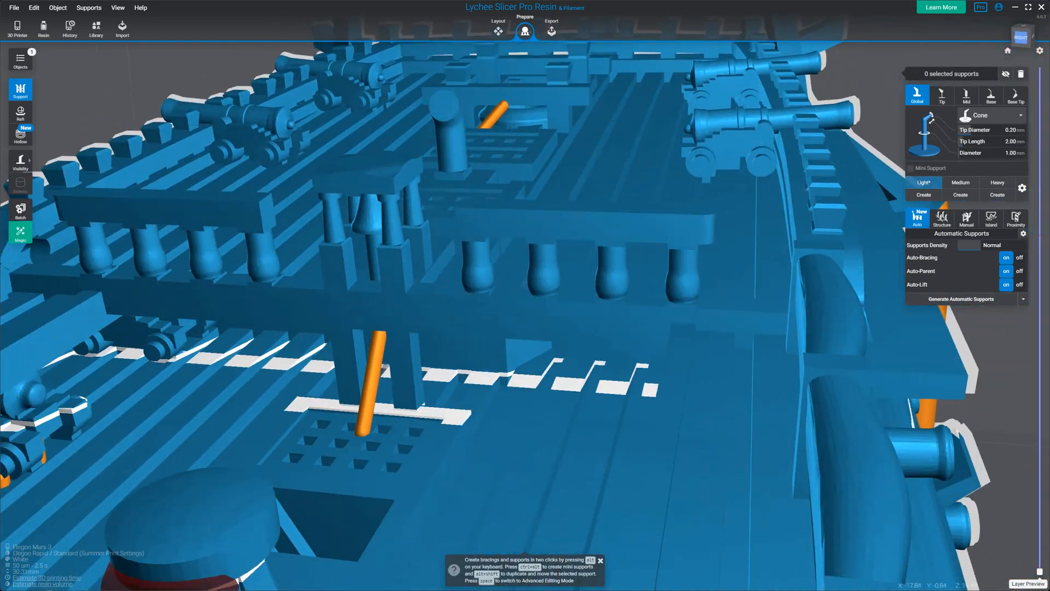
{"action": "right_click_drag", "start_coordinate": [492, 290], "coordinate": [451, 334]}
{"action": "scroll", "coordinate": [451, 337], "scroll_direction": "down", "scroll_amount": 4}
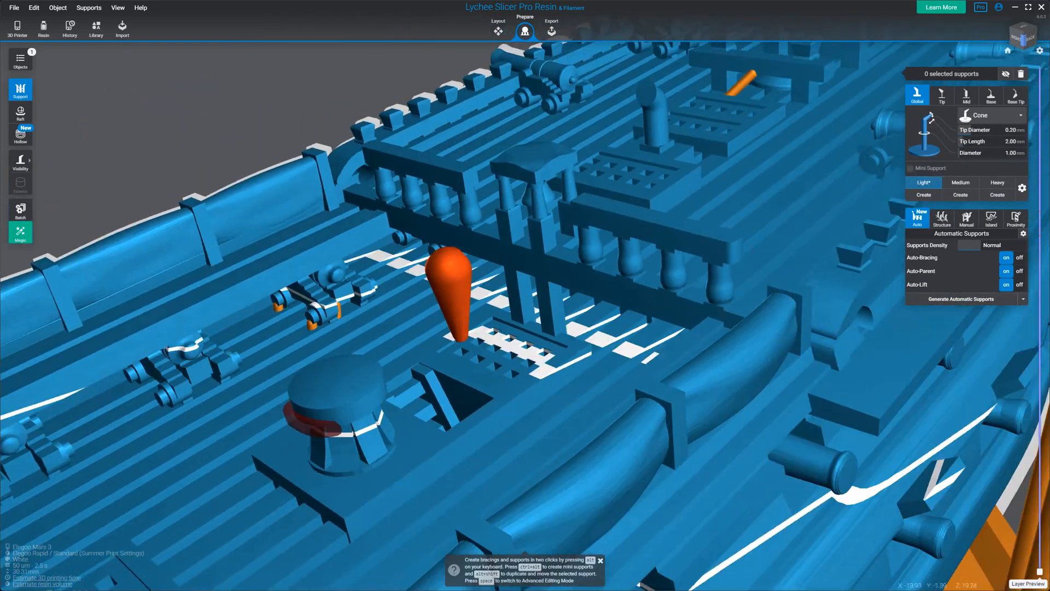
Replace the slanted mini support under the foredeck crossbeam, just aft of the mast hole, with a new one
{"action": "middle_click_drag", "start_coordinate": [457, 328], "coordinate": [297, 418]}
{"action": "left_click", "coordinate": [560, 209]}
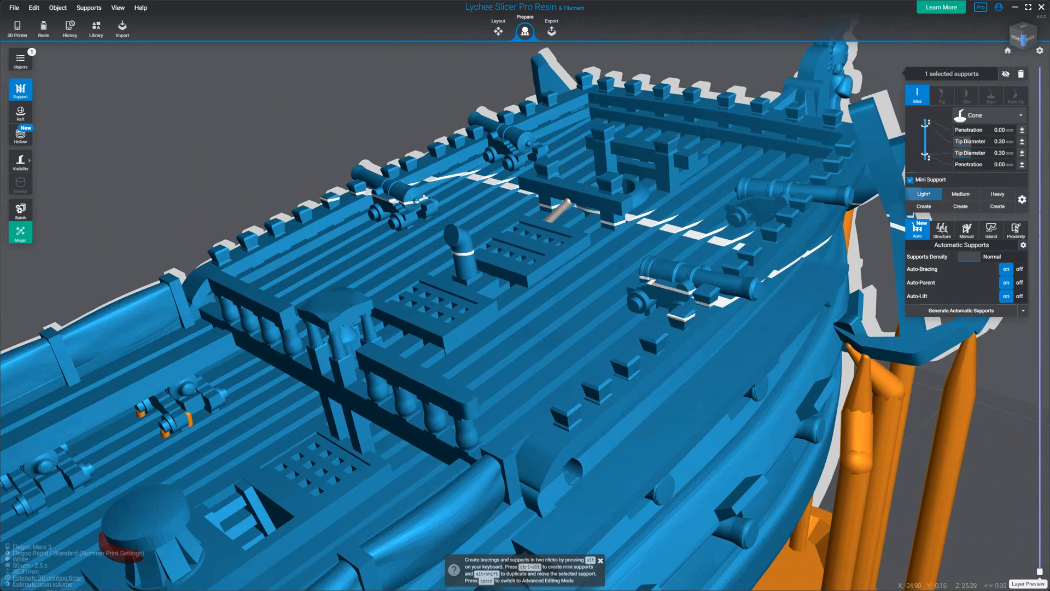
{"action": "right_click_drag", "start_coordinate": [561, 219], "coordinate": [739, 181]}
{"action": "middle_click_drag", "start_coordinate": [328, 394], "coordinate": [618, 252]}
{"action": "right_click_drag", "start_coordinate": [618, 251], "coordinate": [520, 295]}
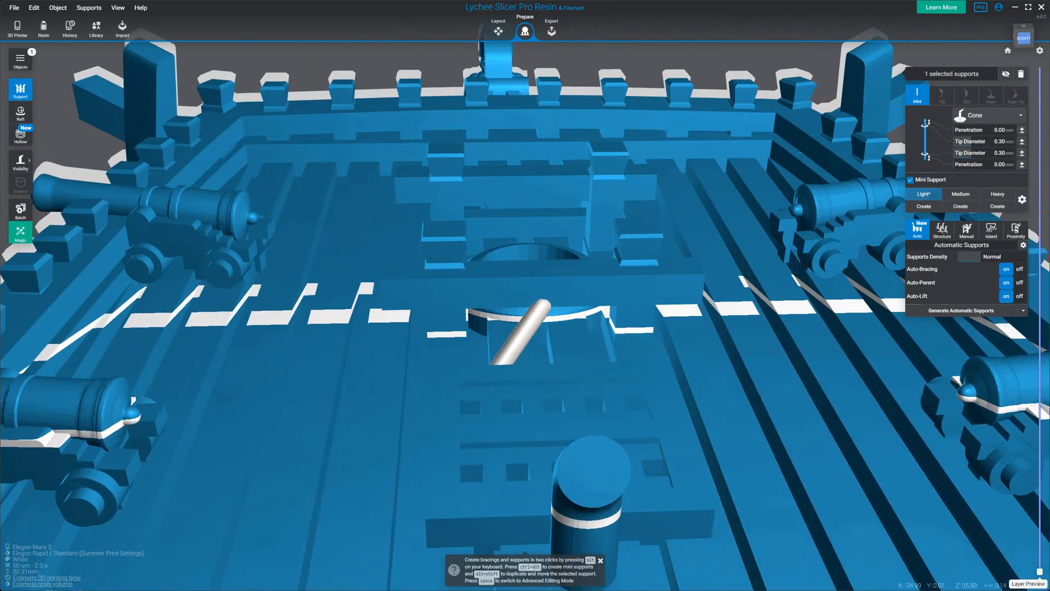
{"action": "key", "text": "Delete"}
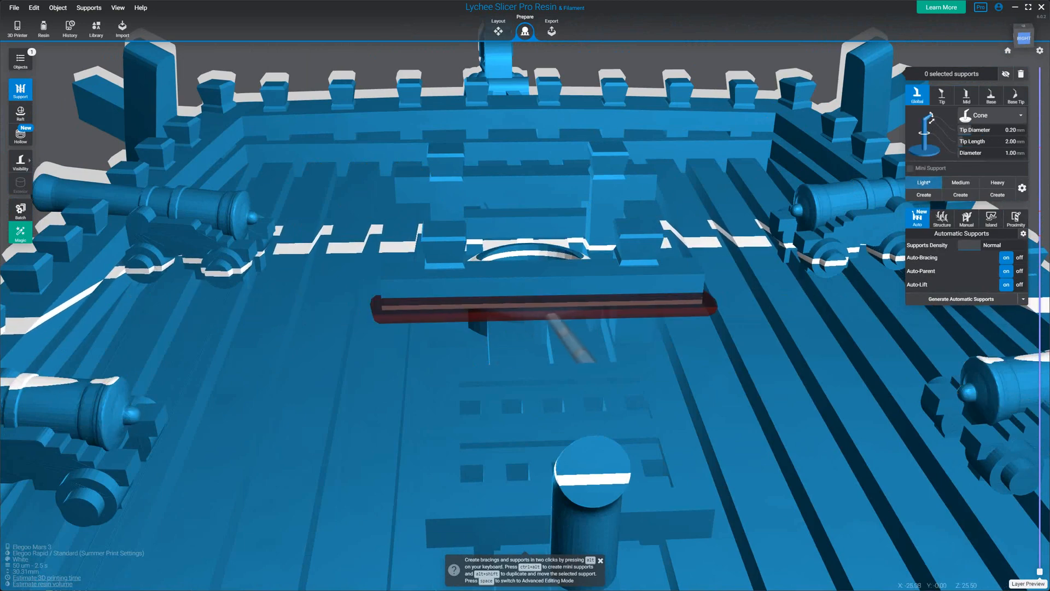
{"action": "right_click_drag", "start_coordinate": [509, 298], "coordinate": [432, 320]}
{"action": "left_click", "coordinate": [690, 324]}
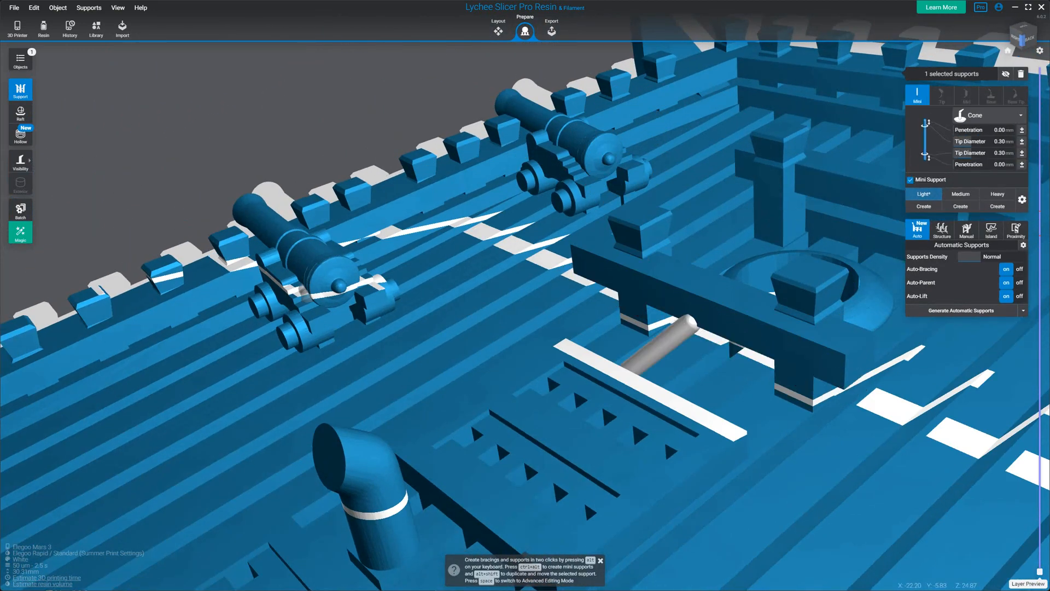
{"action": "scroll", "coordinate": [487, 306], "scroll_direction": "down", "scroll_amount": 10}
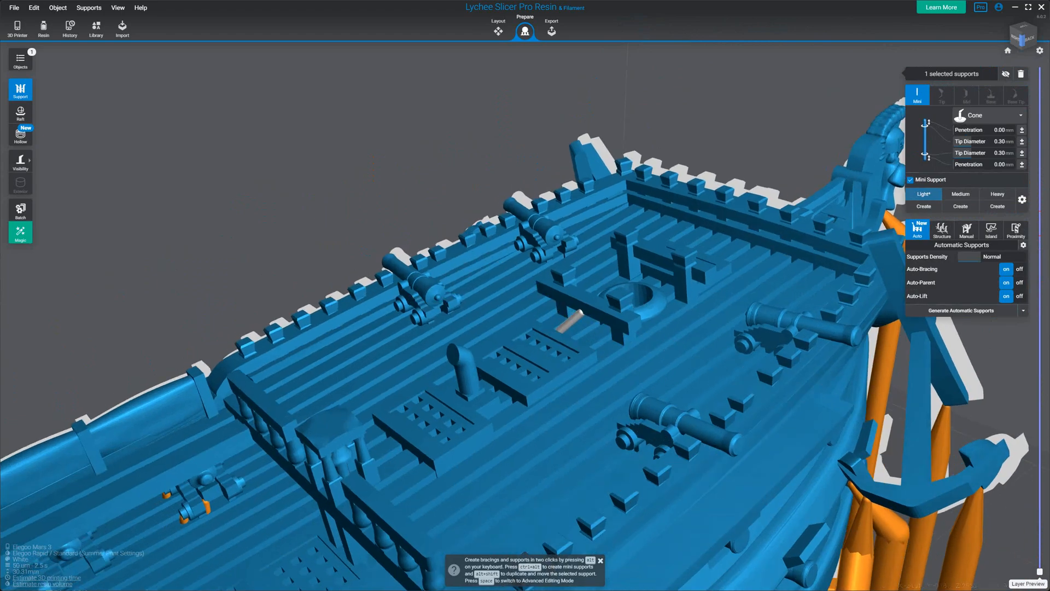
Delete the bent support reaching the inner fluke of the starboard bow anchor
{"action": "right_click_drag", "start_coordinate": [679, 339], "coordinate": [540, 231]}
{"action": "scroll", "coordinate": [470, 268], "scroll_direction": "up", "scroll_amount": 2}
{"action": "left_click", "coordinate": [279, 254]}
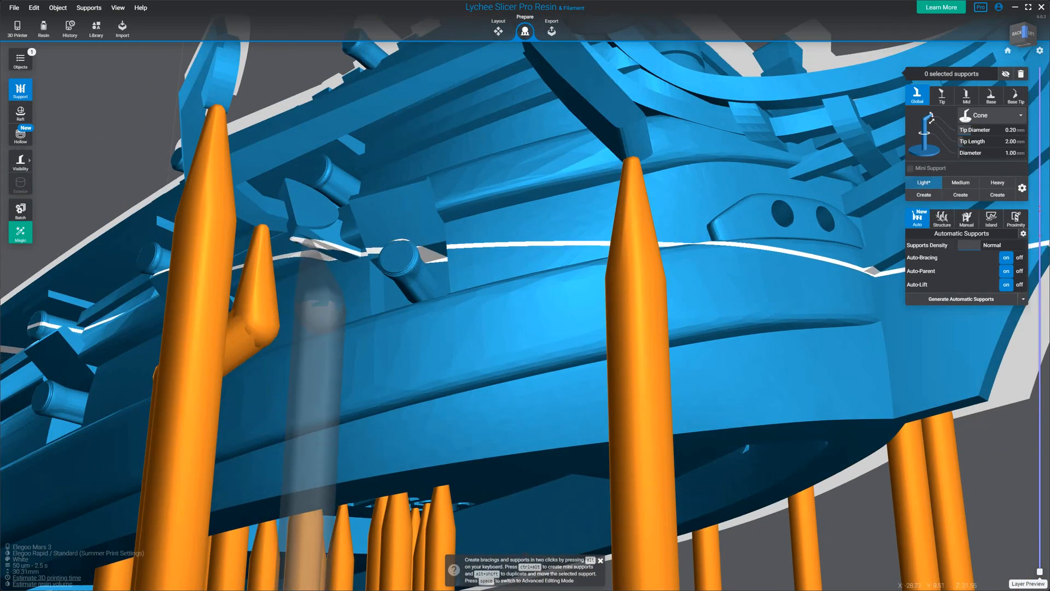
{"action": "right_click_drag", "start_coordinate": [323, 273], "coordinate": [438, 246]}
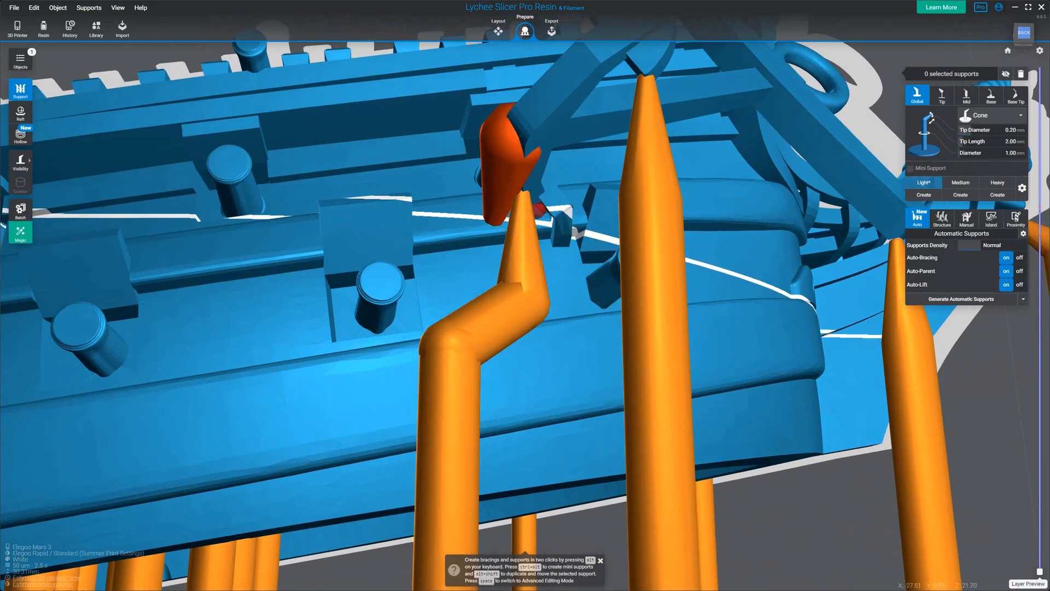
{"action": "left_click", "coordinate": [529, 208]}
{"action": "key", "text": "Delete"}
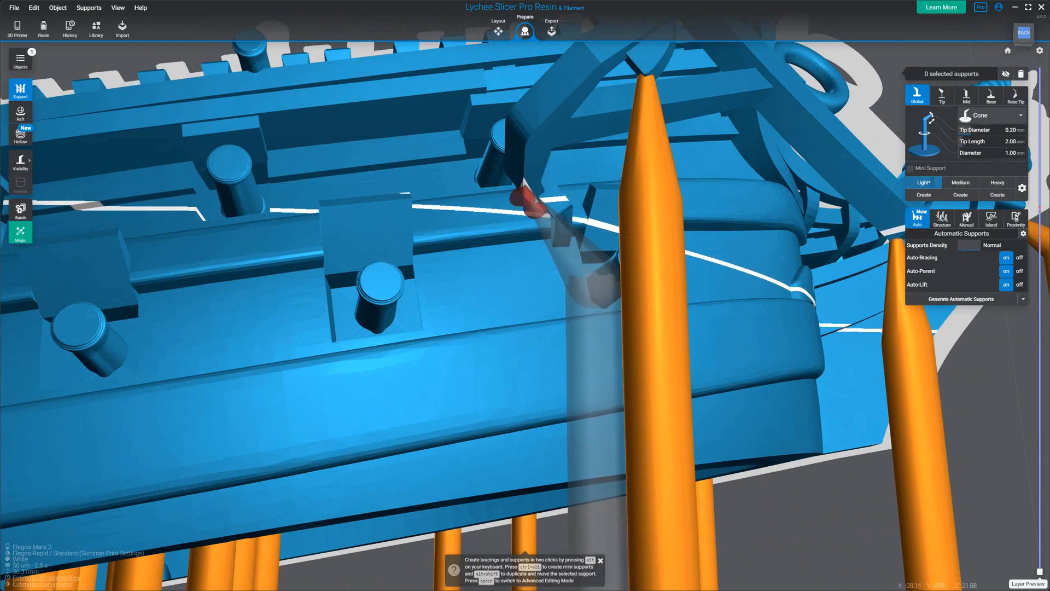
Delete the matching bent support at the inner fluke of the port bow anchor
{"action": "middle_click_drag", "start_coordinate": [525, 198], "coordinate": [497, 278]}
{"action": "middle_click_drag", "start_coordinate": [572, 249], "coordinate": [424, 301]}
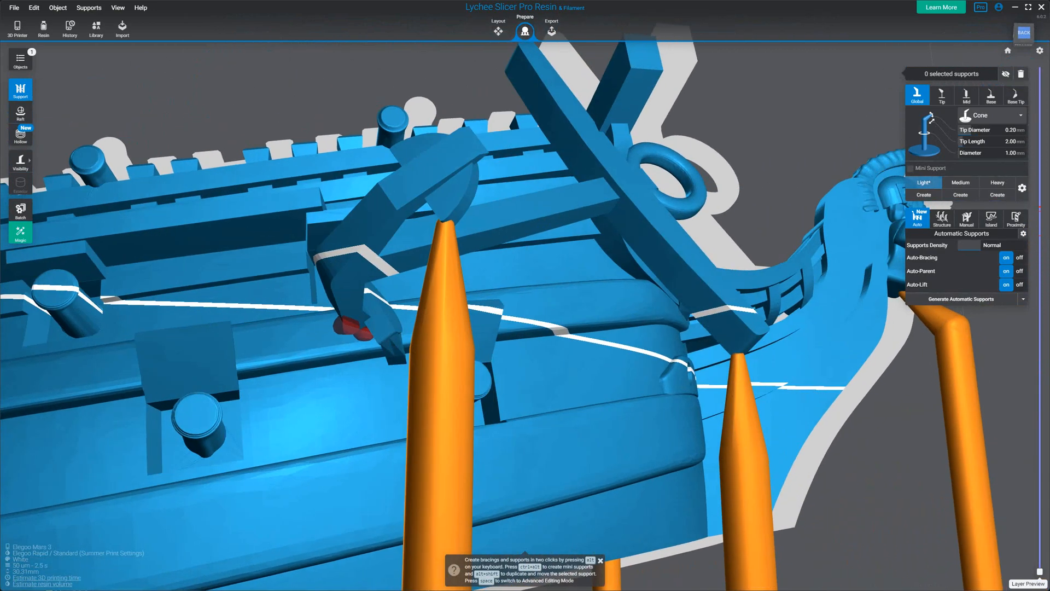
{"action": "middle_click_drag", "start_coordinate": [700, 273], "coordinate": [492, 273]}
{"action": "right_click_drag", "start_coordinate": [492, 274], "coordinate": [199, 195]}
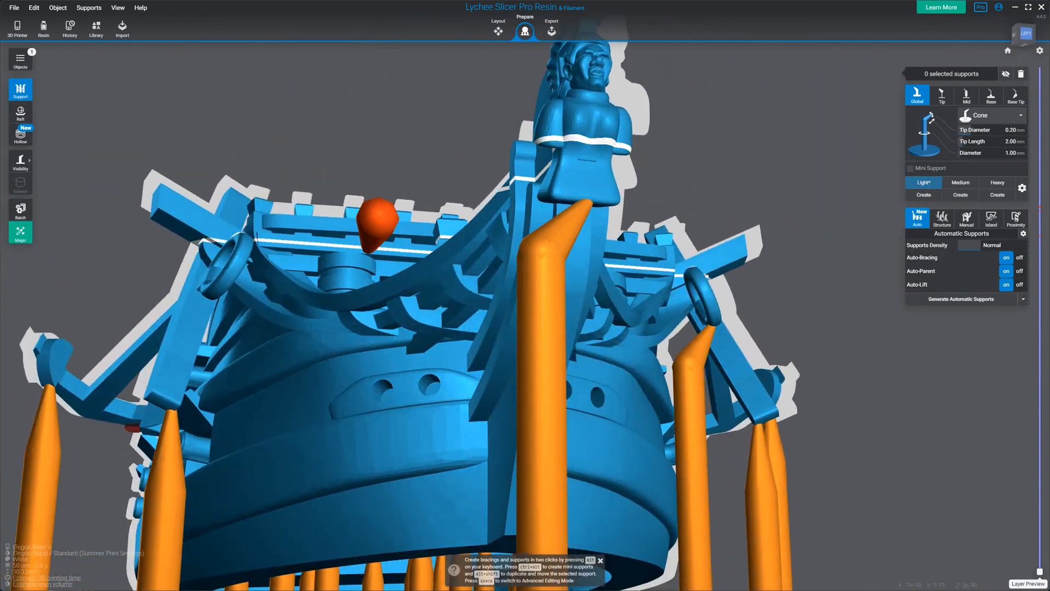
{"action": "right_click_drag", "start_coordinate": [536, 246], "coordinate": [506, 219]}
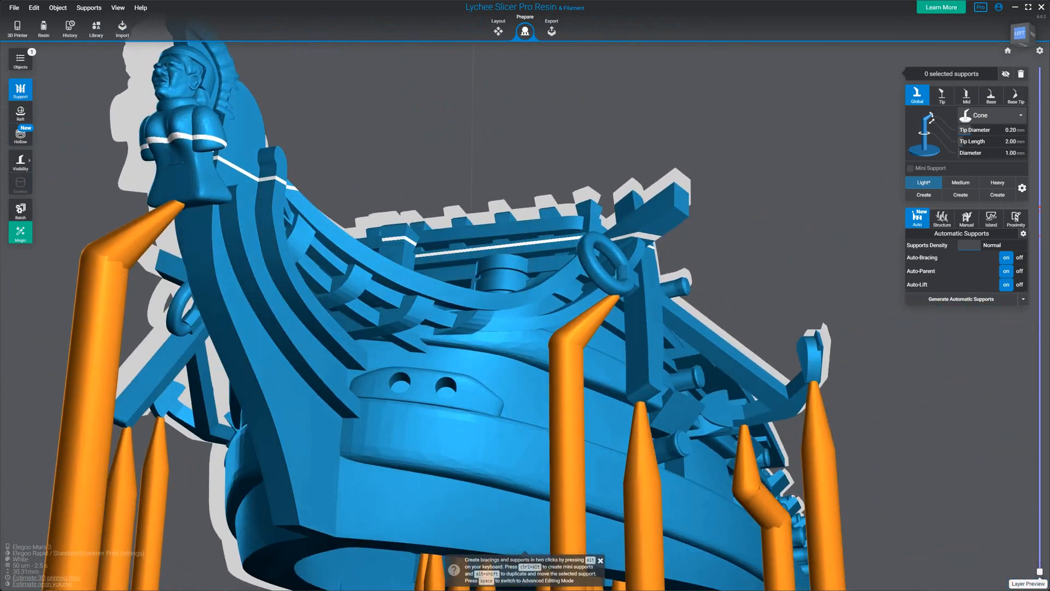
{"action": "right_click_drag", "start_coordinate": [710, 408], "coordinate": [593, 402]}
{"action": "key", "text": "Delete"}
Add a light support under the ring of the starboard bow anchor, matching the one on the port side
{"action": "right_click_drag", "start_coordinate": [358, 312], "coordinate": [525, 408]}
{"action": "middle_click_drag", "start_coordinate": [112, 378], "coordinate": [580, 408]}
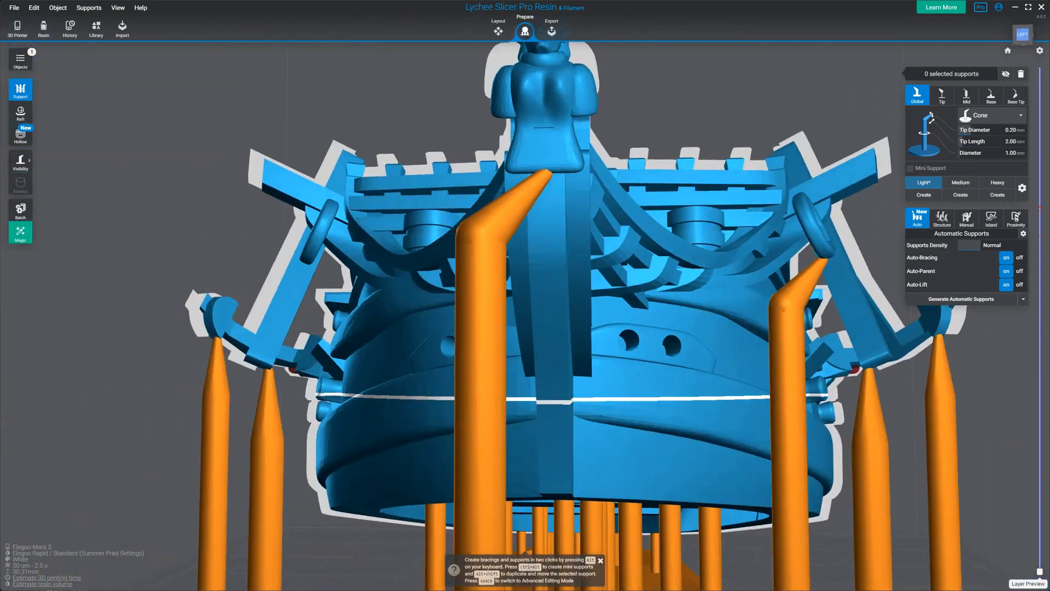
{"action": "right_click_drag", "start_coordinate": [345, 418], "coordinate": [387, 423]}
{"action": "right_click_drag", "start_coordinate": [284, 361], "coordinate": [356, 334]}
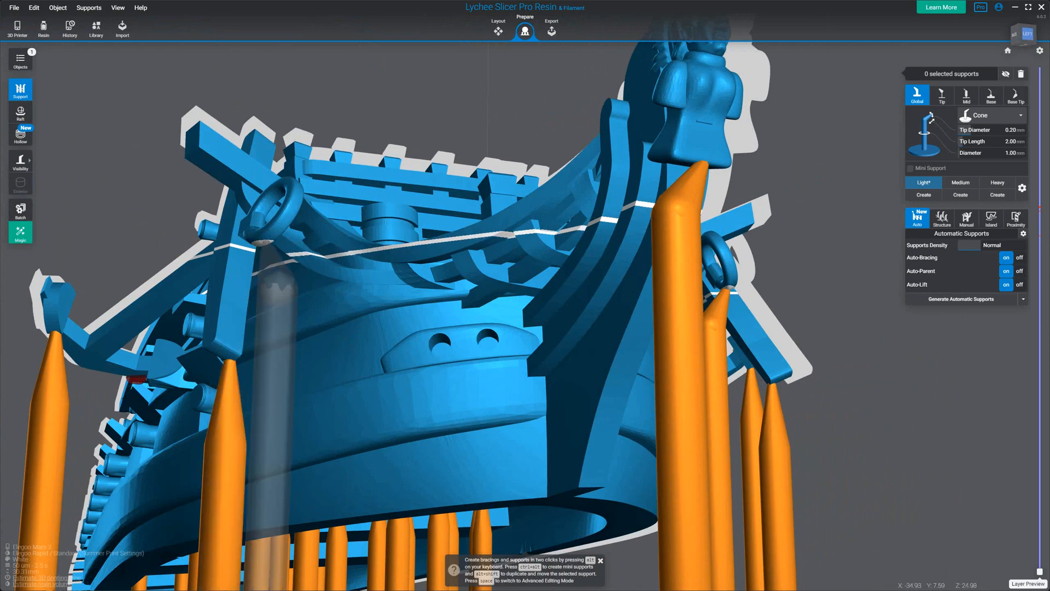
{"action": "left_click", "coordinate": [266, 241]}
Set the tip diameter of the support under the port bow anchor's ring to 0.20 mm
{"action": "right_click_drag", "start_coordinate": [675, 345], "coordinate": [566, 345]}
{"action": "left_click", "coordinate": [789, 273]}
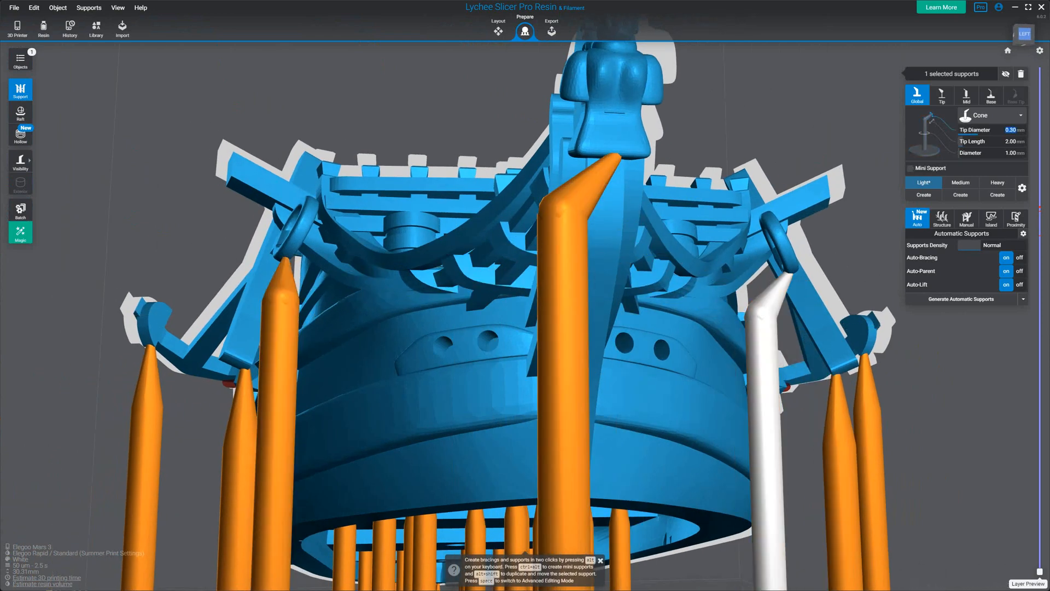
{"action": "scroll", "coordinate": [553, 289], "scroll_direction": "down", "scroll_amount": 3}
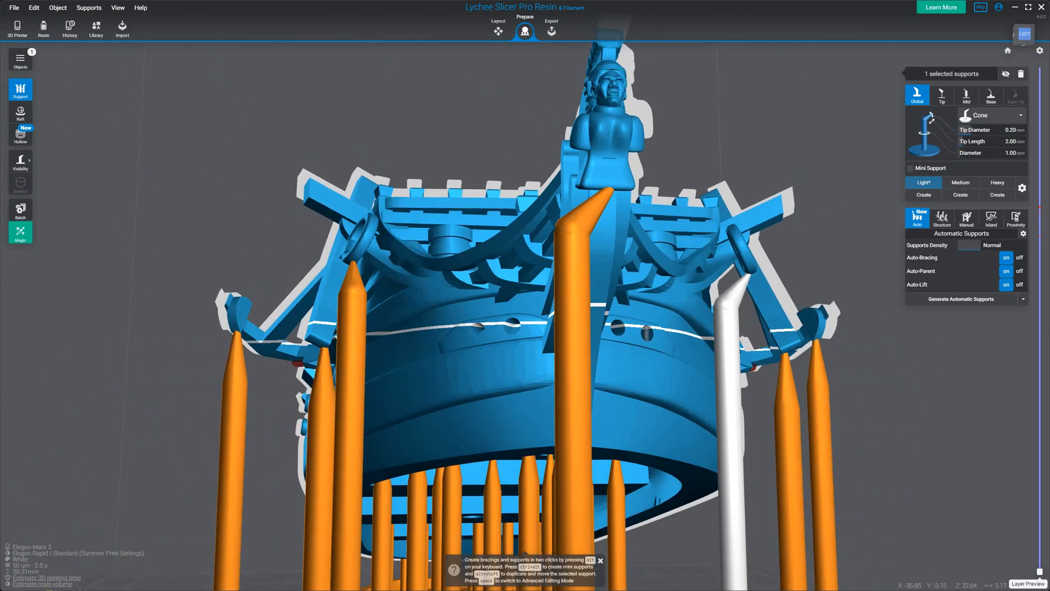
Switch the support visibility to tips only, with thin lines in place of the pillars
{"action": "right_click_drag", "start_coordinate": [481, 345], "coordinate": [618, 361]}
{"action": "middle_click_drag", "start_coordinate": [147, 306], "coordinate": [445, 156]}
{"action": "middle_click_drag", "start_coordinate": [79, 233], "coordinate": [391, 172]}
{"action": "left_click", "coordinate": [50, 210]}
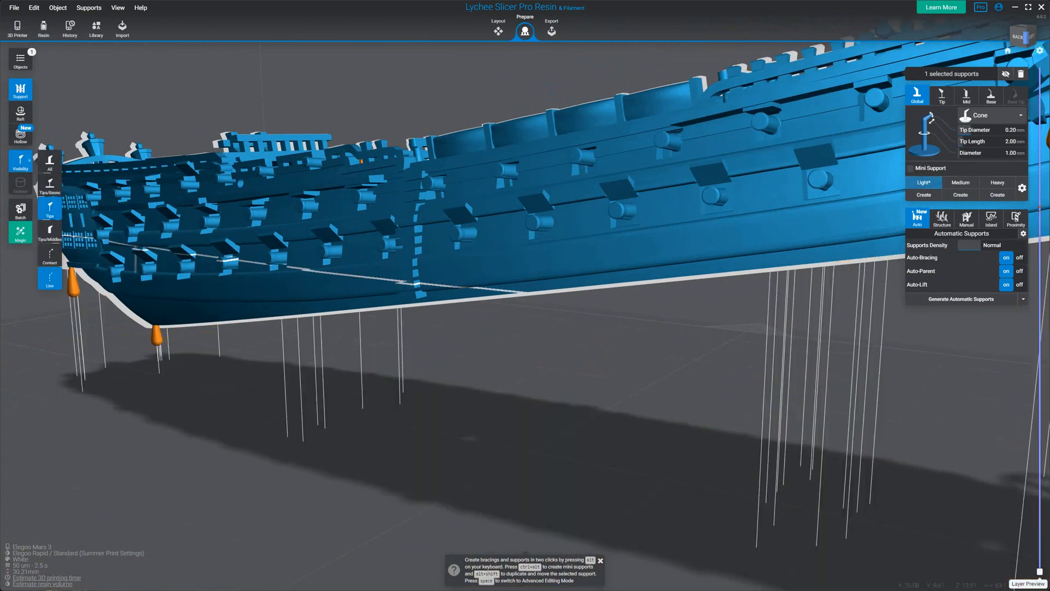
Box-select the supports beneath the open hull from amidships toward the bow
{"action": "right_click_drag", "start_coordinate": [350, 350], "coordinate": [383, 290]}
{"action": "scroll", "coordinate": [453, 286], "scroll_direction": "down", "scroll_amount": 3}
{"action": "right_click_drag", "start_coordinate": [673, 339], "coordinate": [732, 278]}
{"action": "scroll", "coordinate": [550, 332], "scroll_direction": "down", "scroll_amount": 2}
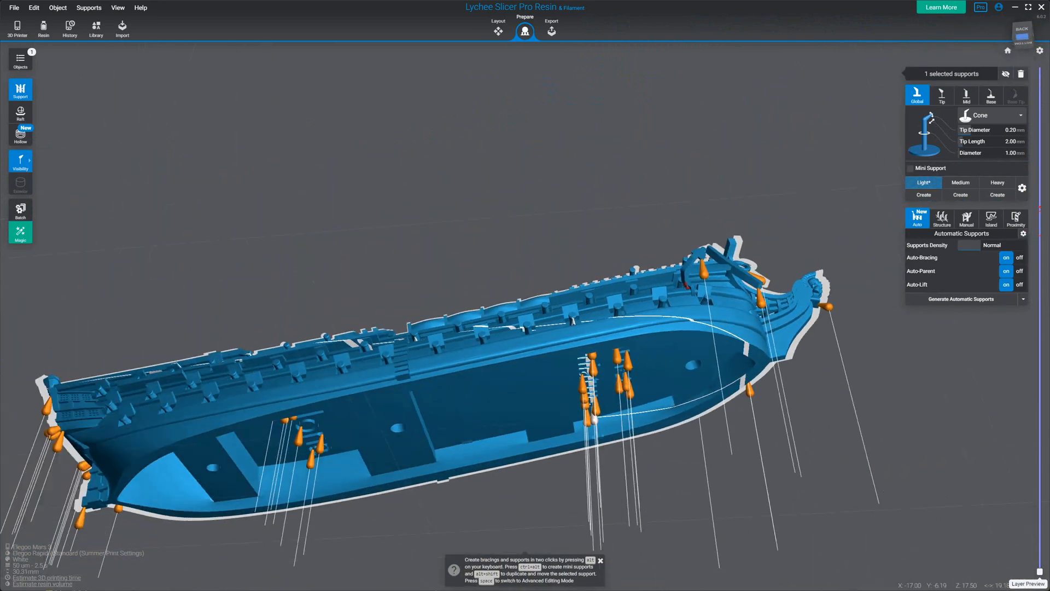
{"action": "middle_click_drag", "start_coordinate": [459, 307], "coordinate": [618, 257]}
{"action": "right_click_drag", "start_coordinate": [618, 273], "coordinate": [662, 276]}
{"action": "left_click_drag", "start_coordinate": [339, 217], "coordinate": [778, 525], "text": "shift"}
Examine the support tips around the stern lanterns, gallery windows and rudder
{"action": "right_click_drag", "start_coordinate": [538, 394], "coordinate": [670, 413]}
{"action": "scroll", "coordinate": [481, 377], "scroll_direction": "up", "scroll_amount": 3}
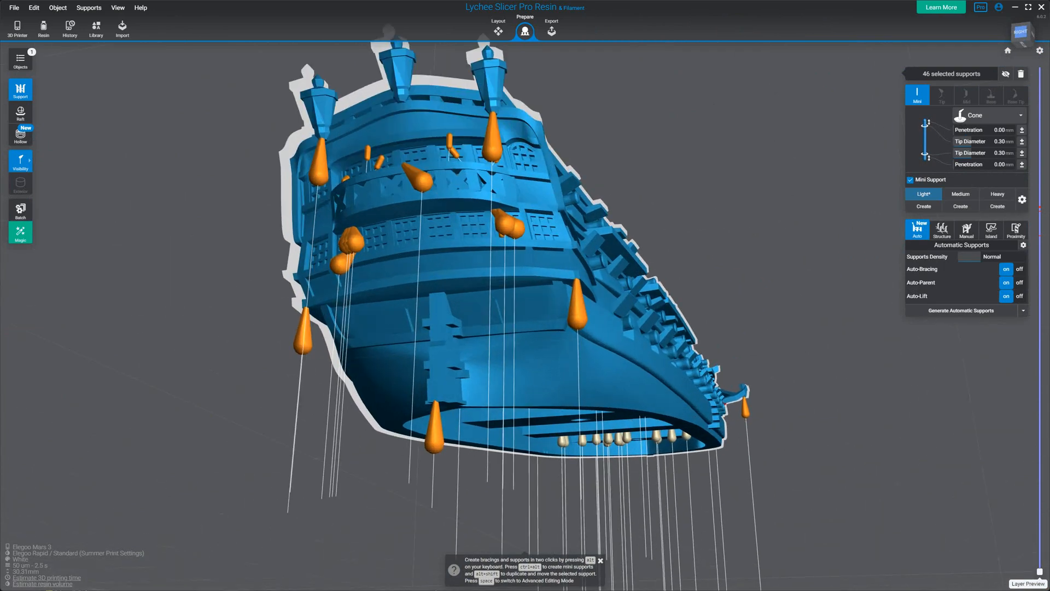
{"action": "right_click_drag", "start_coordinate": [482, 377], "coordinate": [616, 408]}
{"action": "scroll", "coordinate": [615, 408], "scroll_direction": "up", "scroll_amount": 2}
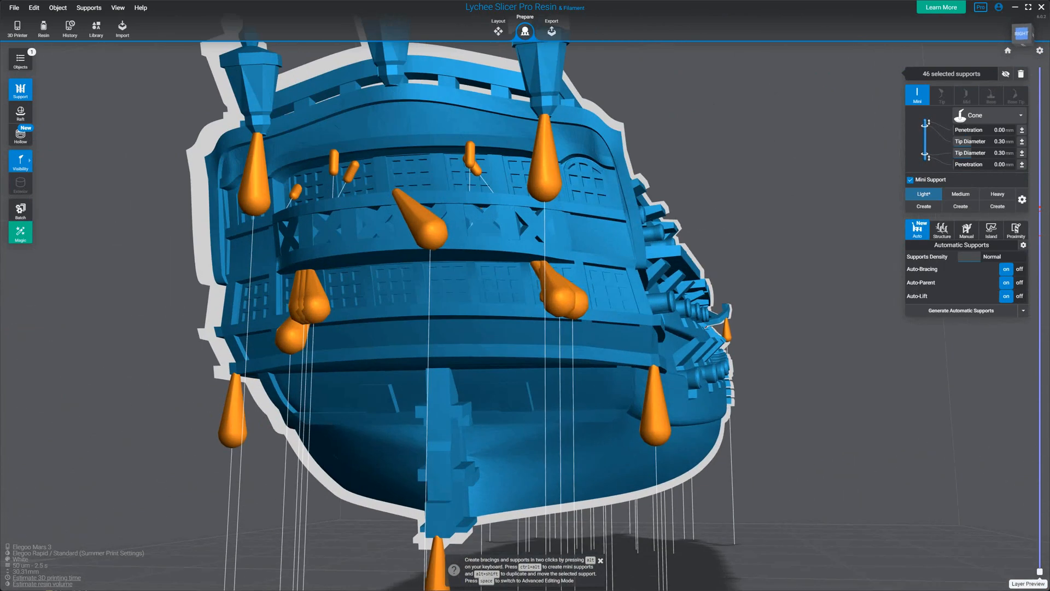
{"action": "right_click_drag", "start_coordinate": [539, 476], "coordinate": [432, 476]}
{"action": "right_click_drag", "start_coordinate": [502, 461], "coordinate": [464, 487]}
{"action": "scroll", "coordinate": [547, 476], "scroll_direction": "down", "scroll_amount": 3}
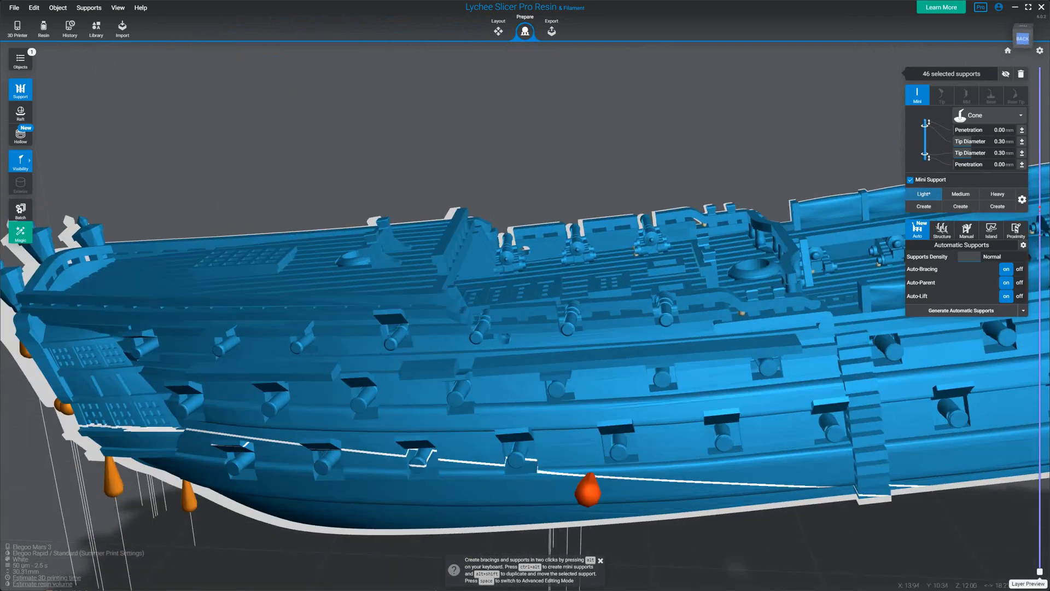
Examine the starboard side, the decks and the support tips around the bow anchors and figurehead
{"action": "middle_click_drag", "start_coordinate": [586, 477], "coordinate": [219, 350]}
{"action": "scroll", "coordinate": [525, 382], "scroll_direction": "down", "scroll_amount": 2}
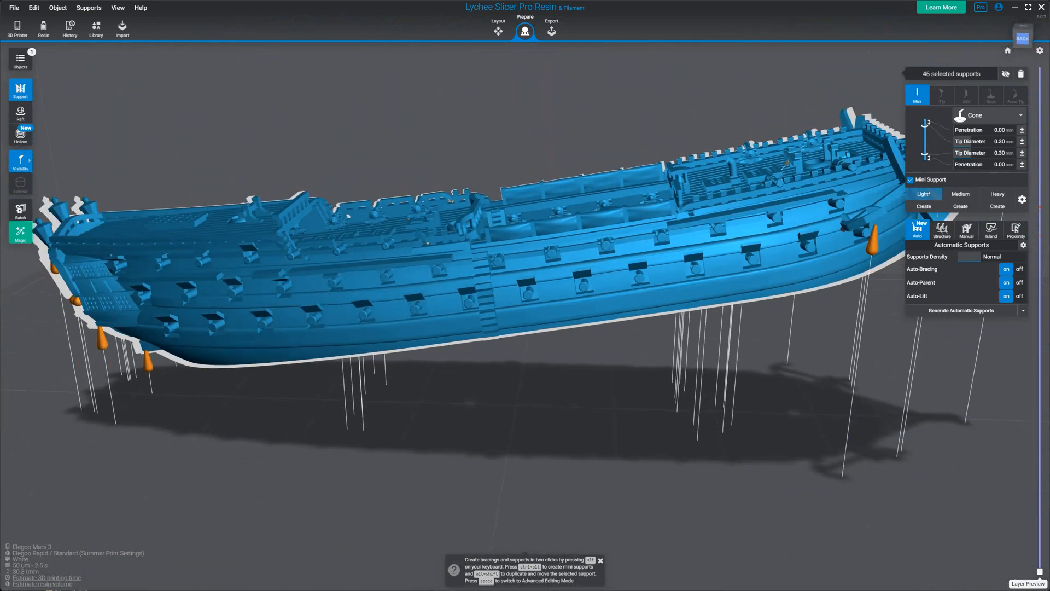
{"action": "right_click_drag", "start_coordinate": [525, 394], "coordinate": [529, 380]}
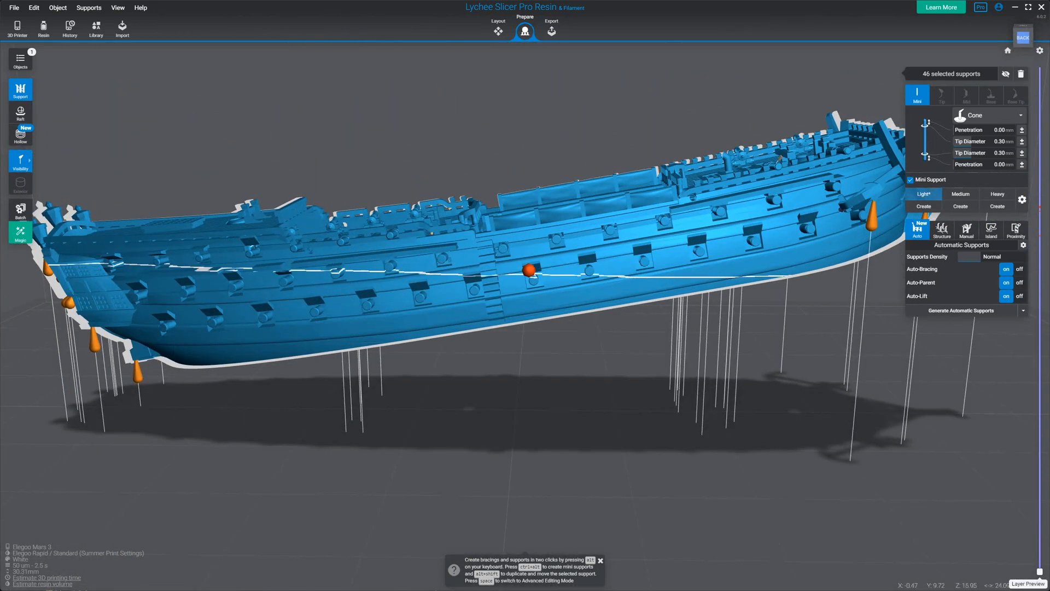
{"action": "right_click_drag", "start_coordinate": [563, 268], "coordinate": [568, 300]}
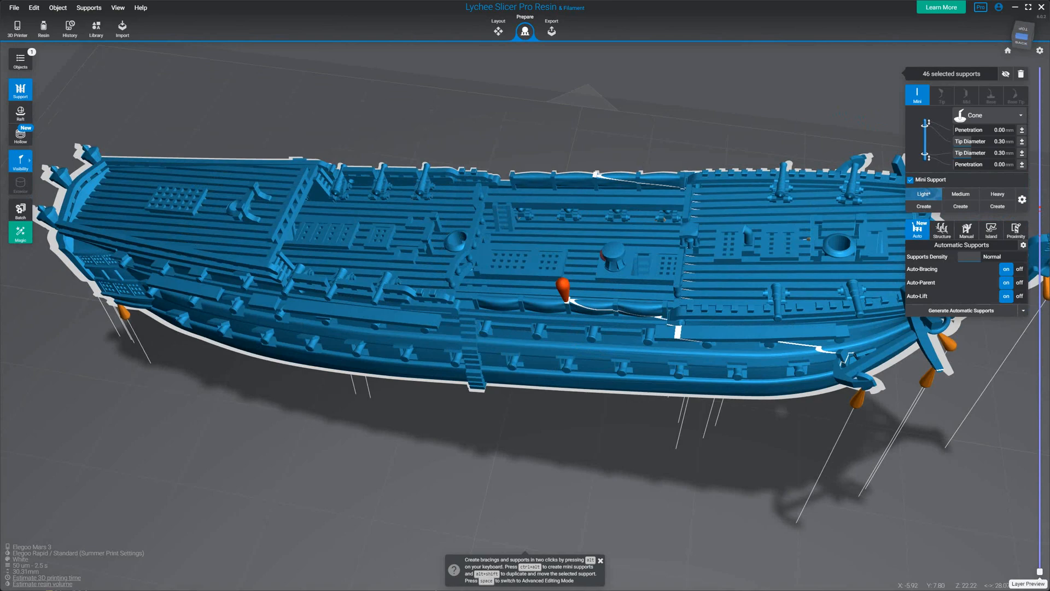
{"action": "middle_click_drag", "start_coordinate": [398, 237], "coordinate": [159, 186]}
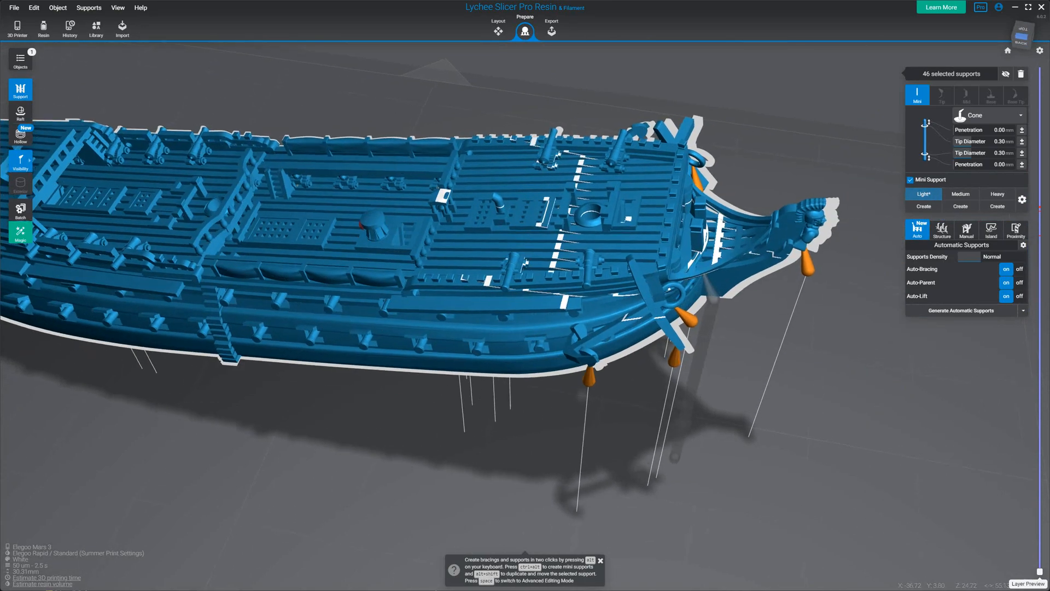
{"action": "right_click_drag", "start_coordinate": [623, 268], "coordinate": [500, 237]}
{"action": "scroll", "coordinate": [500, 237], "scroll_direction": "up", "scroll_amount": 4}
{"action": "right_click_drag", "start_coordinate": [532, 275], "coordinate": [511, 216]}
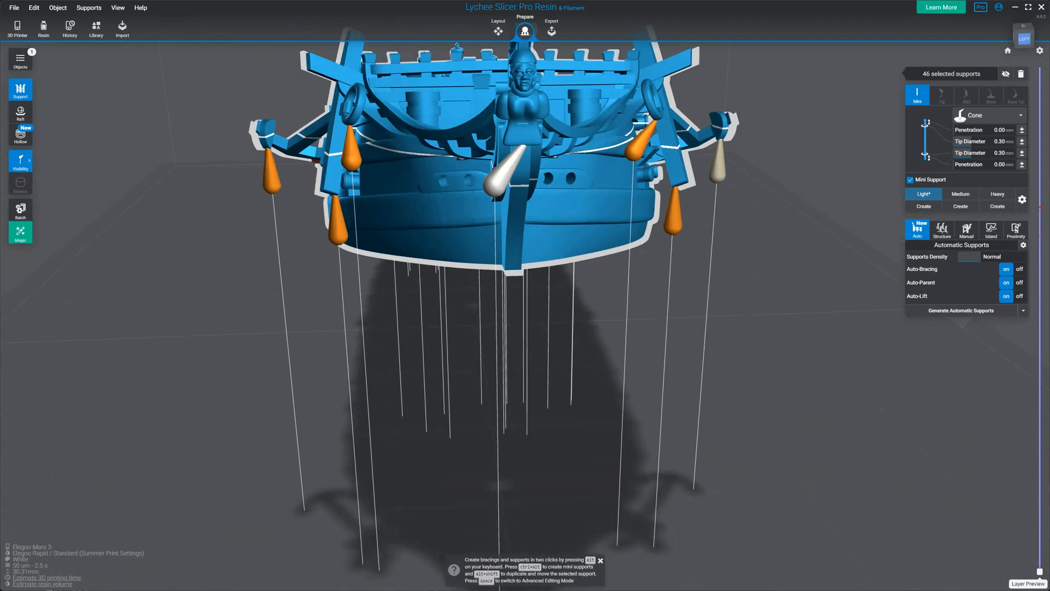
{"action": "middle_click_drag", "start_coordinate": [512, 216], "coordinate": [513, 306]}
{"action": "right_click_drag", "start_coordinate": [513, 306], "coordinate": [664, 292]}
{"action": "scroll", "coordinate": [601, 345], "scroll_direction": "down", "scroll_amount": 2}
{"action": "scroll", "coordinate": [511, 281], "scroll_direction": "up", "scroll_amount": 2}
Examine the gun barrels and gunport lids along the starboard side of the hull
{"action": "middle_click_drag", "start_coordinate": [541, 299], "coordinate": [743, 356]}
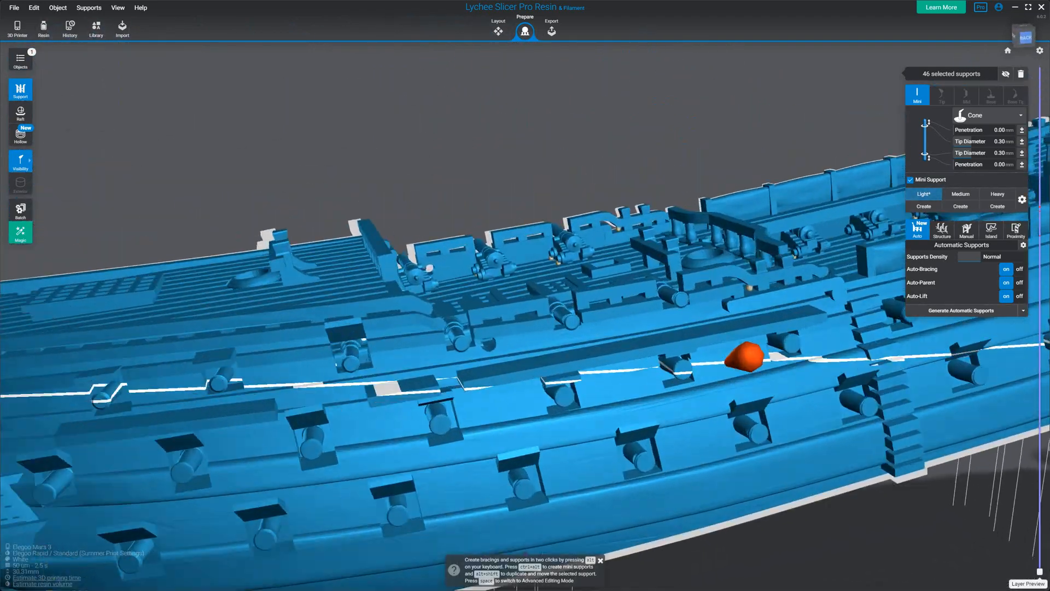
{"action": "scroll", "coordinate": [595, 353], "scroll_direction": "up", "scroll_amount": 1}
{"action": "right_click_drag", "start_coordinate": [595, 353], "coordinate": [579, 317]}
{"action": "scroll", "coordinate": [594, 355], "scroll_direction": "up", "scroll_amount": 2}
{"action": "right_click_drag", "start_coordinate": [708, 372], "coordinate": [680, 351]}
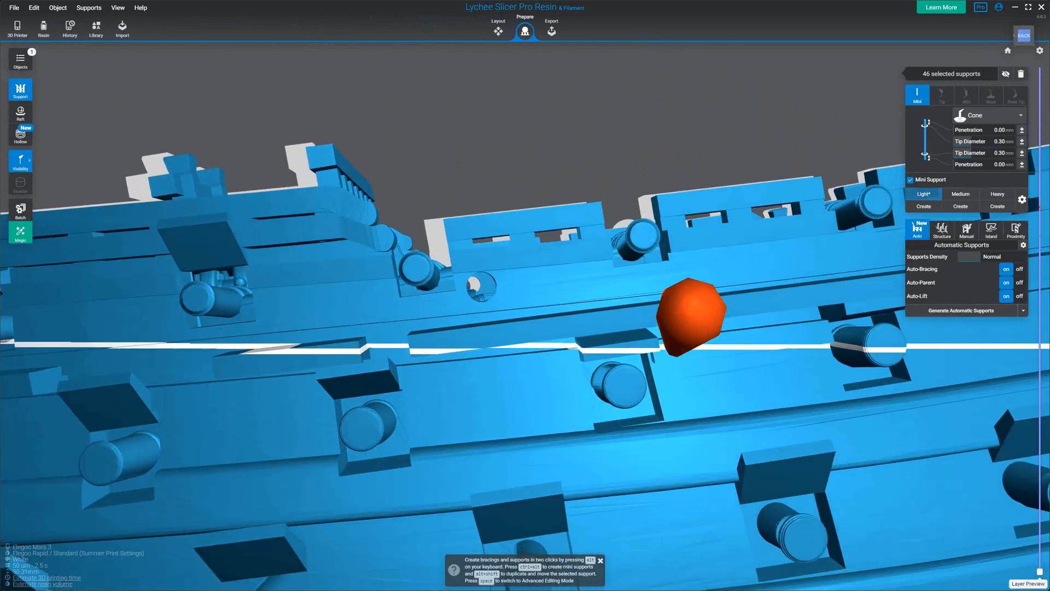
{"action": "right_click_drag", "start_coordinate": [499, 270], "coordinate": [339, 317]}
{"action": "mouse_move", "coordinate": [342, 363]}
{"action": "middle_mouse_down"}
{"action": "mouse_move", "coordinate": [646, 346]}
{"action": "mouse_move", "coordinate": [251, 345]}
{"action": "middle_mouse_up"}
{"action": "middle_click_drag", "start_coordinate": [602, 339], "coordinate": [258, 339]}
{"action": "middle_click_drag", "start_coordinate": [506, 336], "coordinate": [190, 332]}
{"action": "mouse_move", "coordinate": [653, 331]}
{"action": "middle_mouse_down"}
{"action": "mouse_move", "coordinate": [467, 369]}
{"action": "mouse_move", "coordinate": [350, 372]}
{"action": "mouse_move", "coordinate": [720, 398]}
{"action": "middle_mouse_up"}
{"action": "scroll", "coordinate": [613, 334], "scroll_direction": "down", "scroll_amount": 3}
{"action": "scroll", "coordinate": [628, 405], "scroll_direction": "up", "scroll_amount": 3}
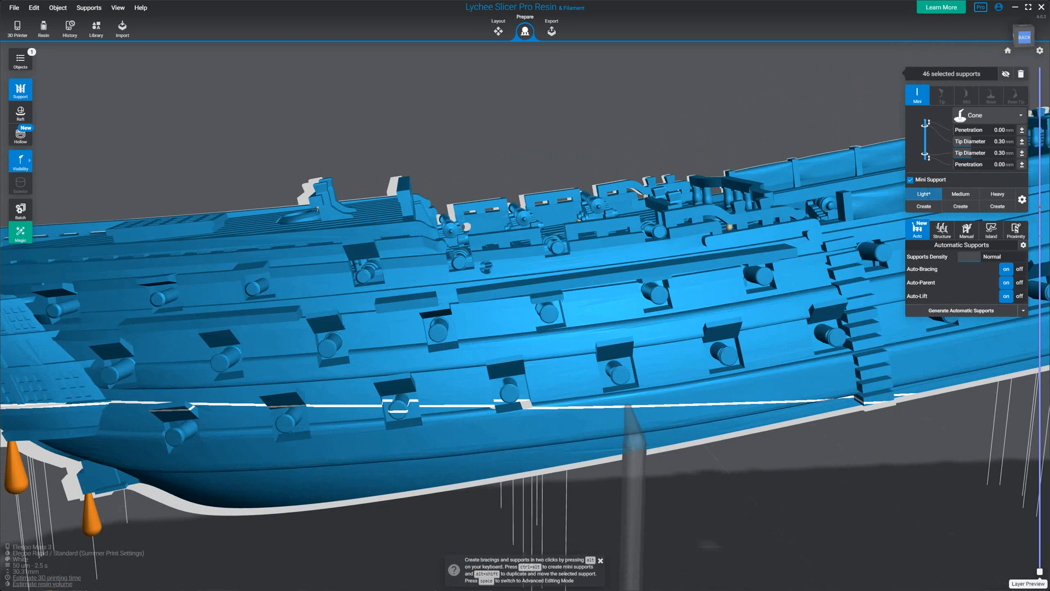
{"action": "scroll", "coordinate": [585, 361], "scroll_direction": "up", "scroll_amount": 4}
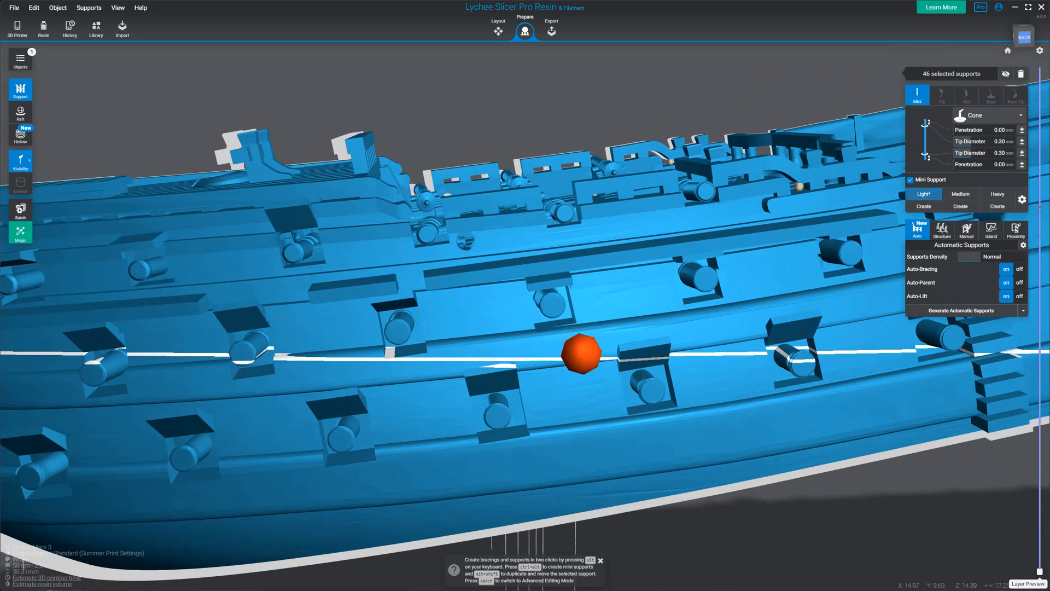
{"action": "scroll", "coordinate": [427, 306], "scroll_direction": "down", "scroll_amount": 5}
{"action": "scroll", "coordinate": [540, 420], "scroll_direction": "down", "scroll_amount": 5}
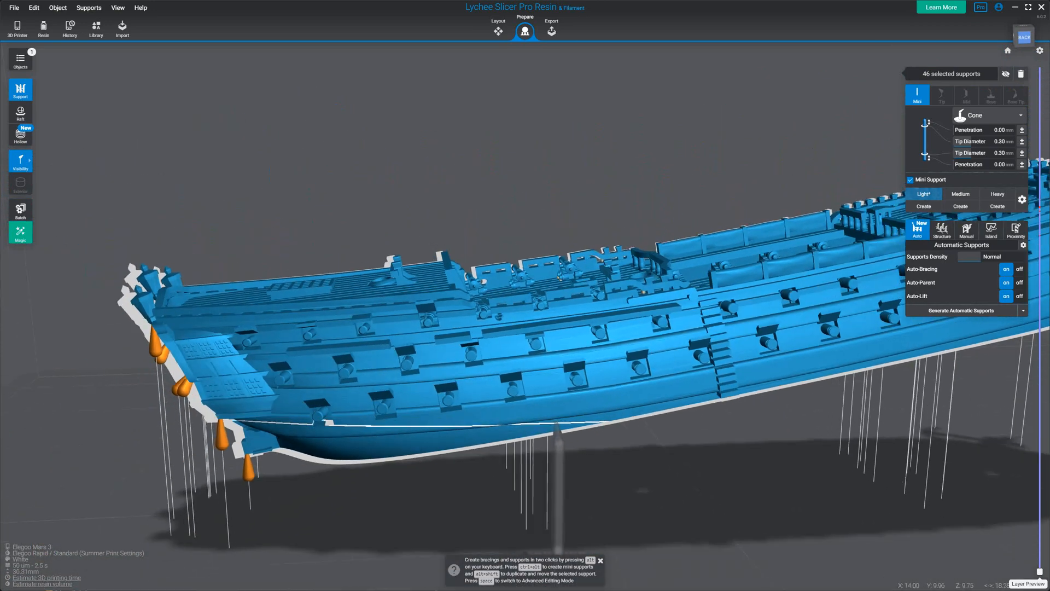
Clear the support selection and bring the whole ship into view from the starboard side
{"action": "left_click", "coordinate": [679, 465]}
{"action": "middle_click_drag", "start_coordinate": [876, 306], "coordinate": [671, 291]}
{"action": "mouse_move", "coordinate": [672, 291]}
{"action": "right_mouse_down"}
{"action": "mouse_move", "coordinate": [594, 307]}
{"action": "mouse_move", "coordinate": [533, 310]}
{"action": "mouse_move", "coordinate": [522, 300]}
{"action": "mouse_move", "coordinate": [660, 299]}
{"action": "right_mouse_up"}
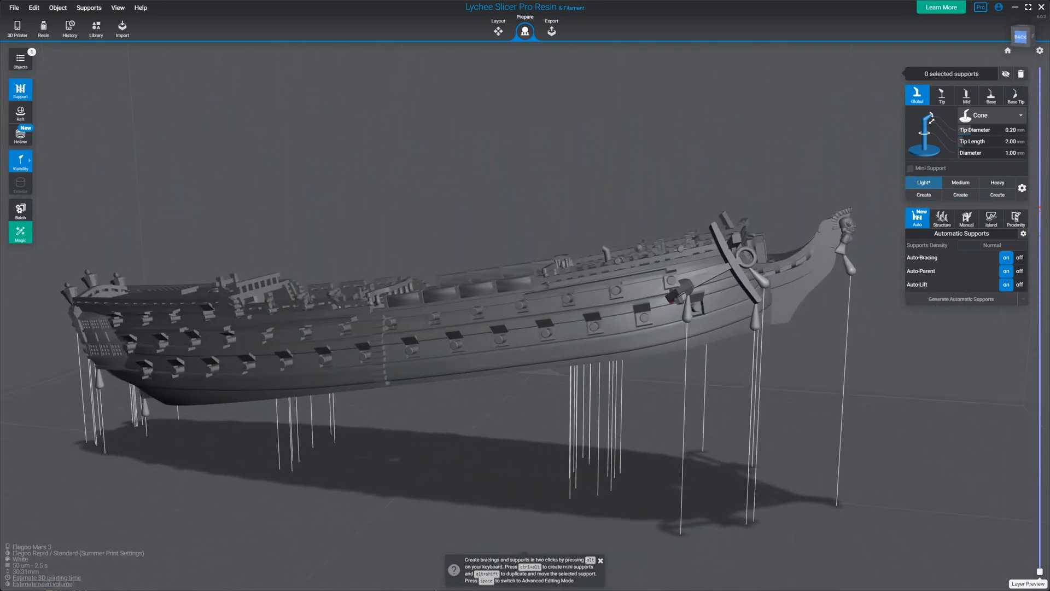